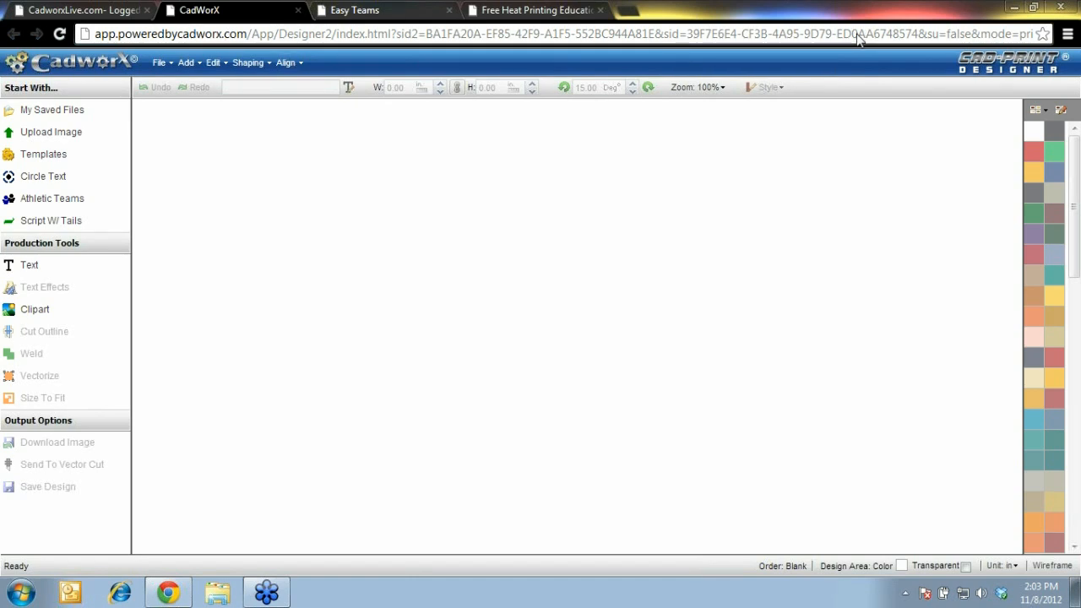
Check the CadworxLive members site, then return to CAD-PRINT and browse the design templates
left_click(97, 11)
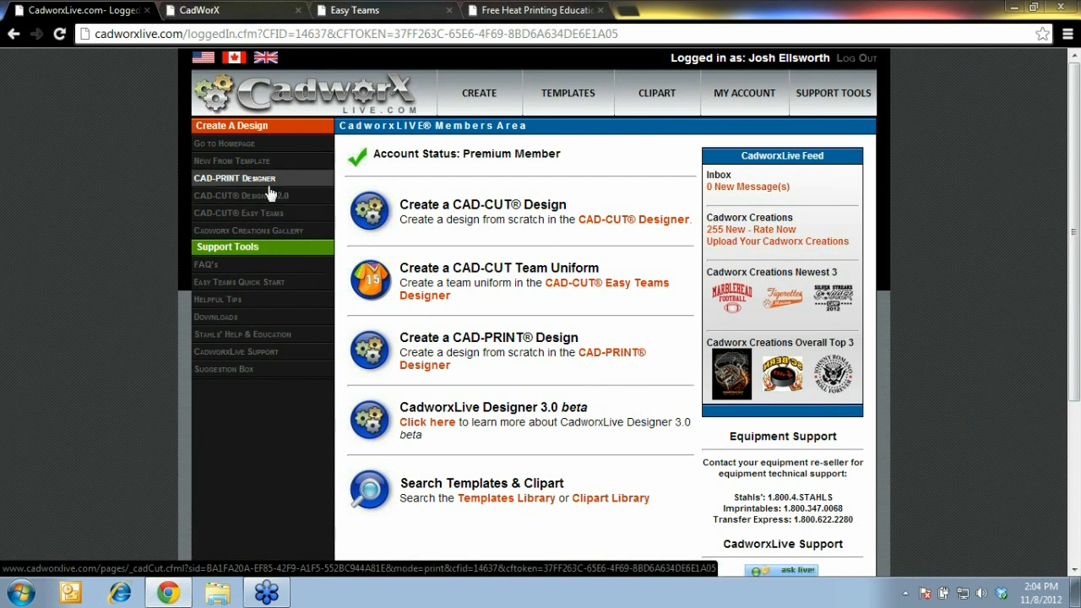
left_click(259, 9)
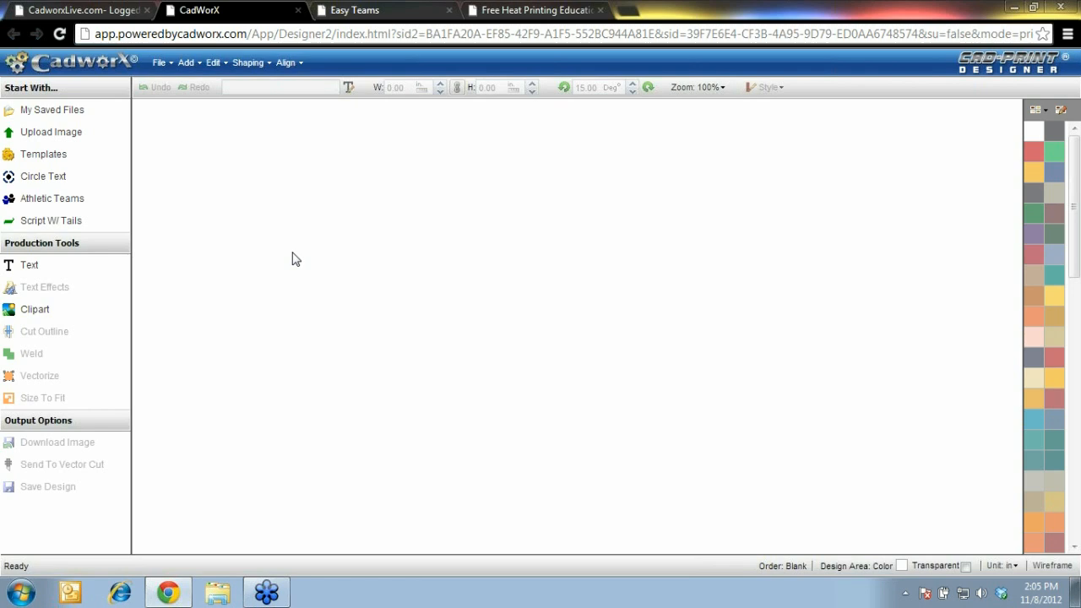
left_click(70, 160)
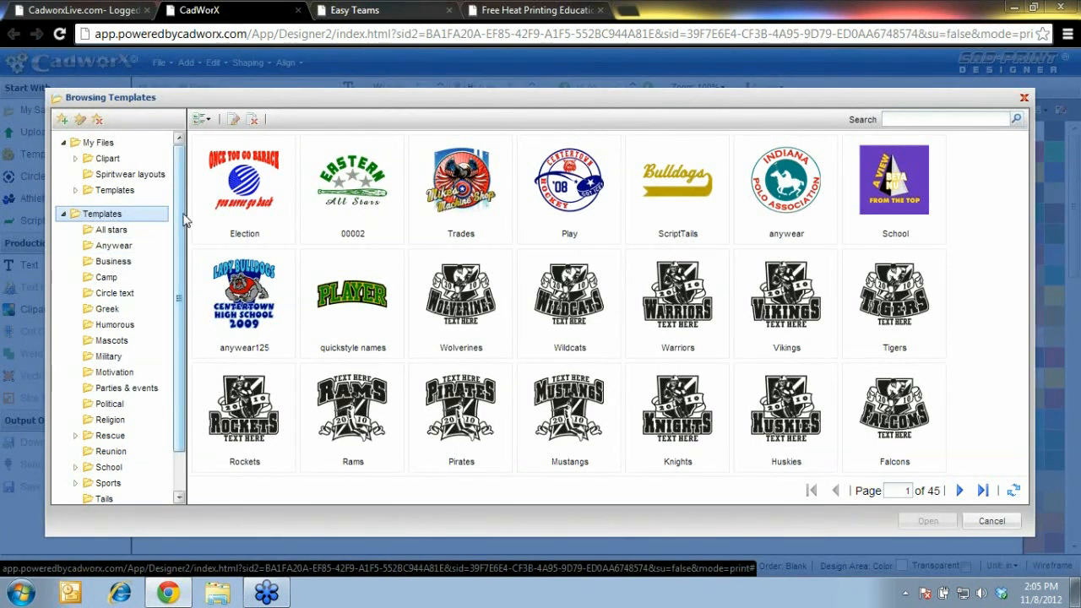
left_click_drag(184, 220, 180, 265)
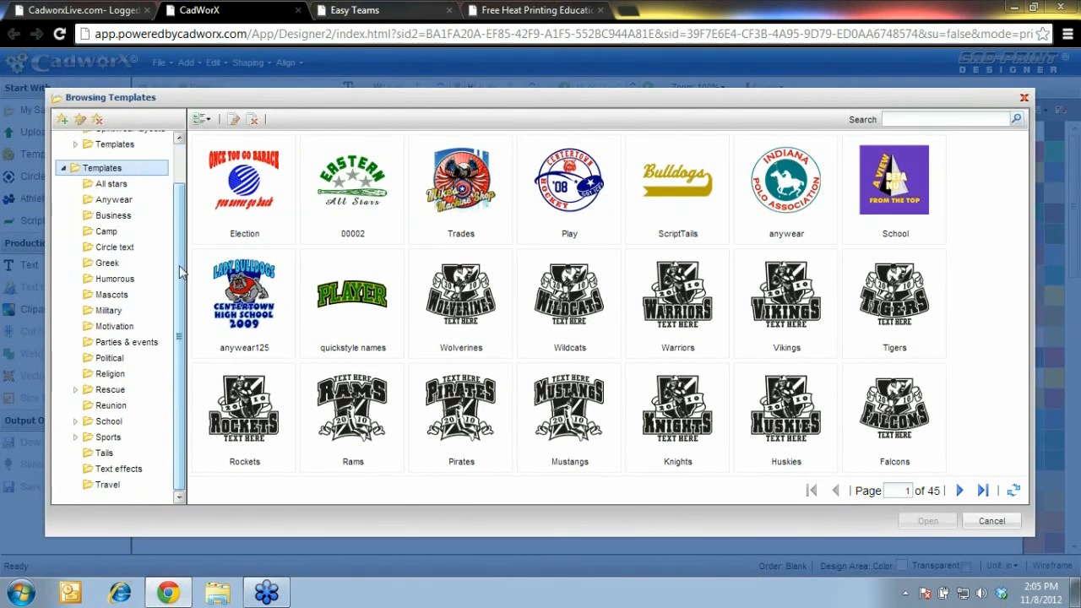
Expand Sports, select Basketball, and move to page 2 of its templates
left_click(108, 439)
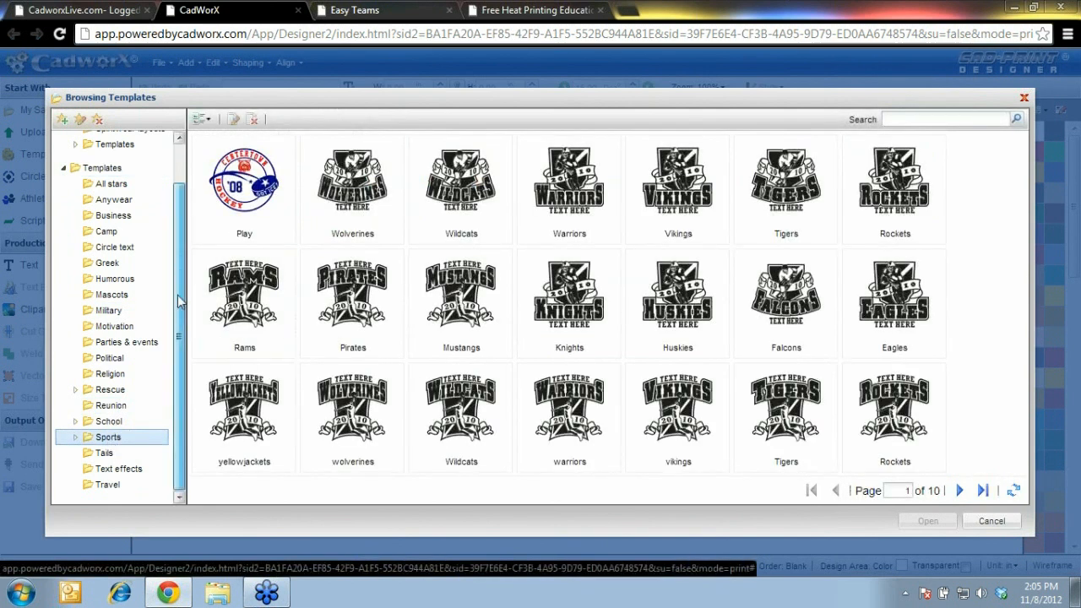
double_click(92, 442)
left_click_drag(180, 309, 169, 418)
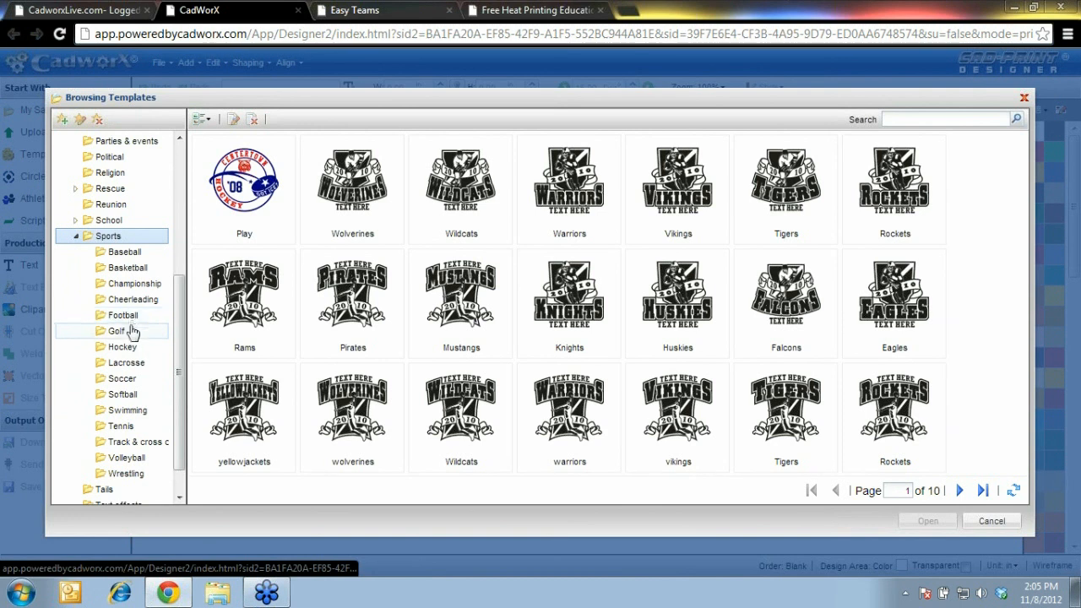
left_click(129, 267)
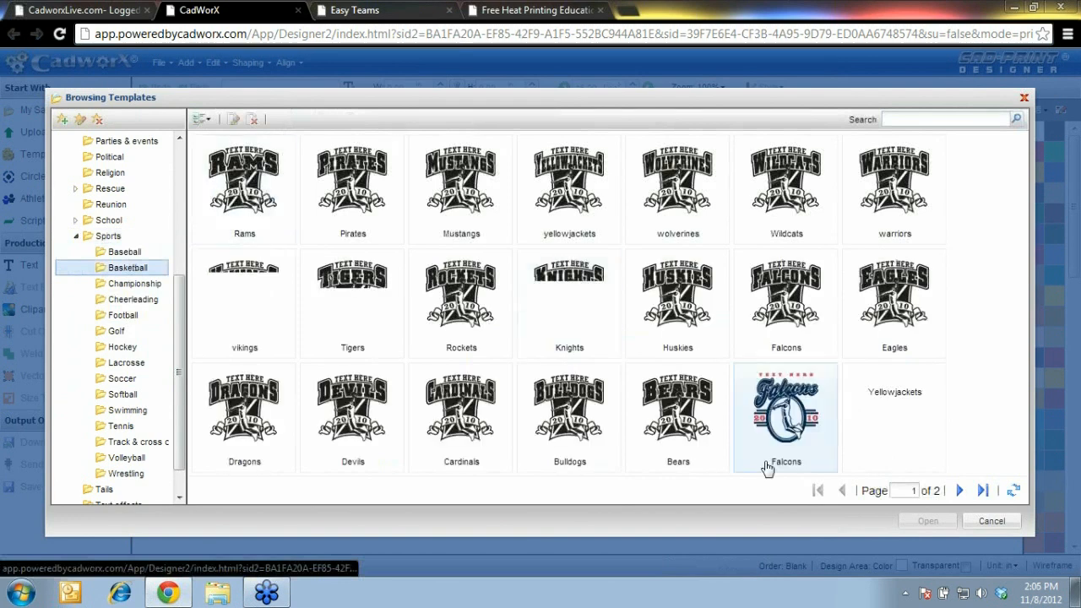
left_click(958, 490)
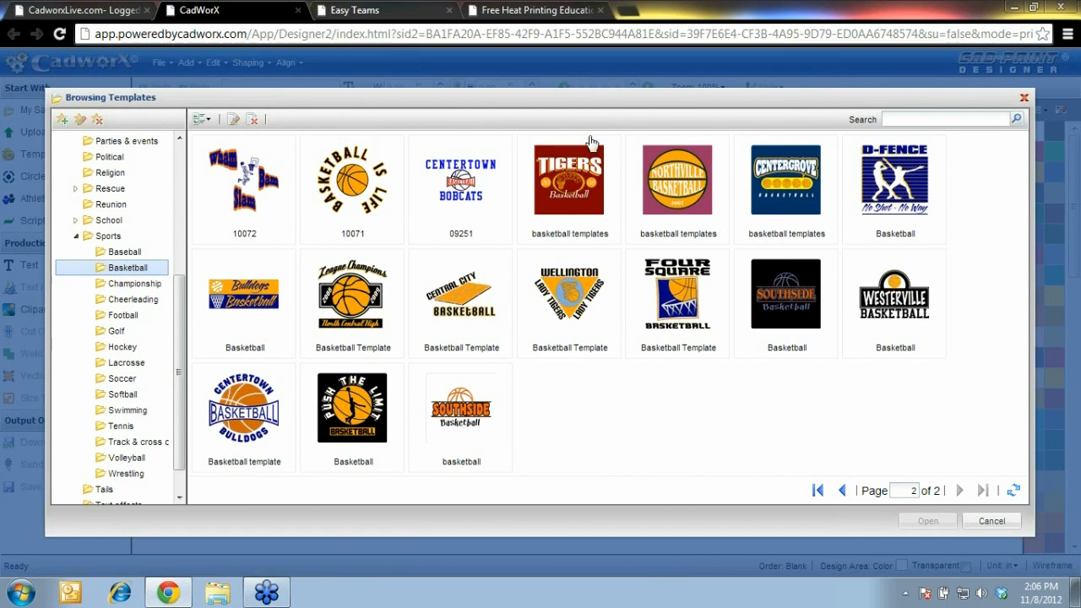
Load the Tigers basketball template and open its TIGERS text in the Editor
left_click(574, 194)
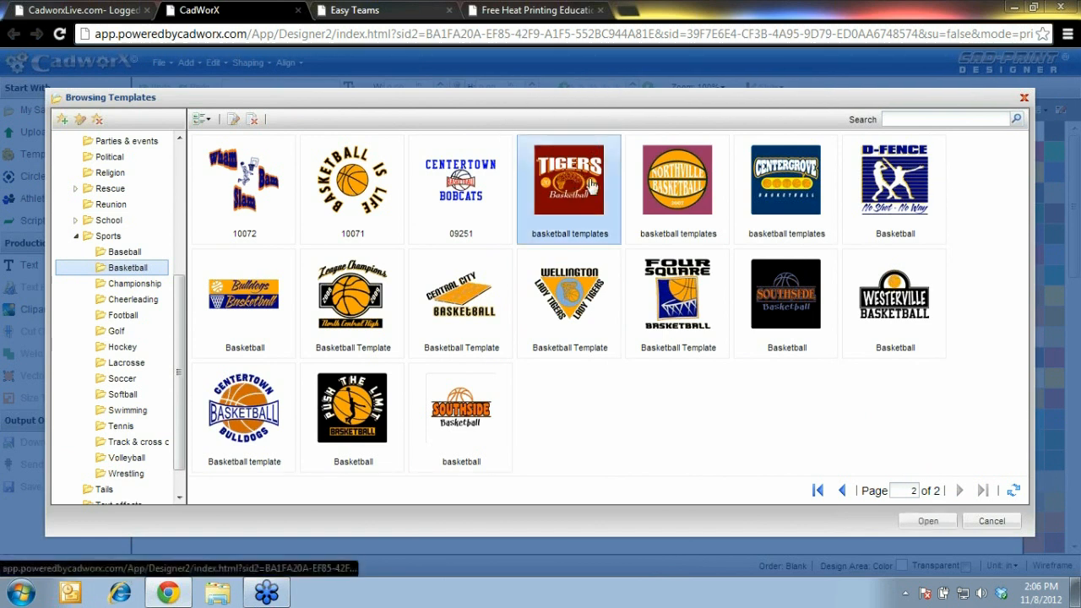
left_click(928, 521)
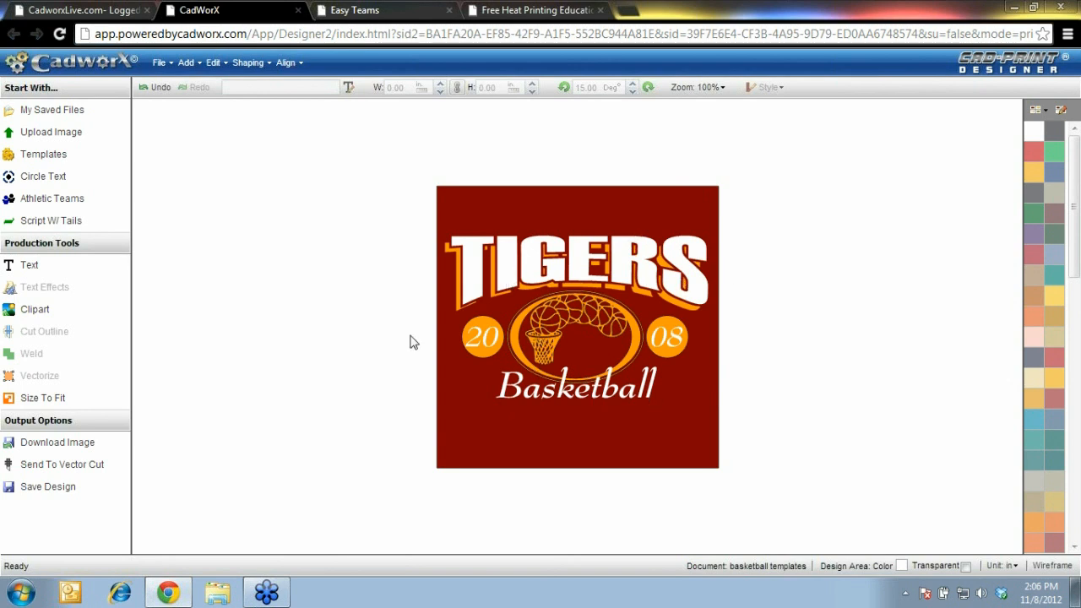
double_click(507, 277)
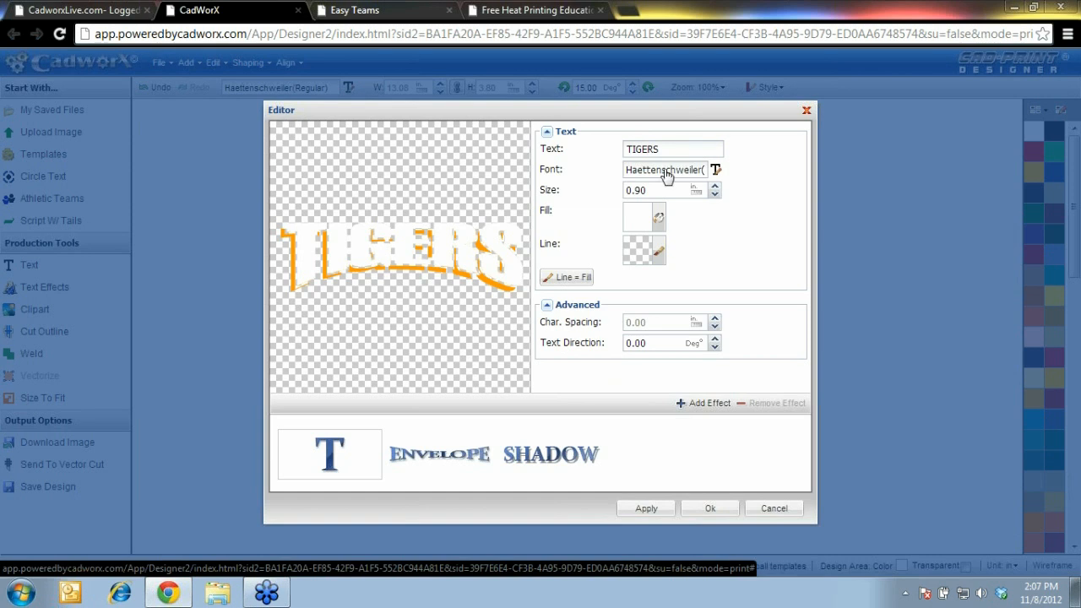
Remove the orange Shadow and the Envelope effects from the TIGERS text
left_click(462, 466)
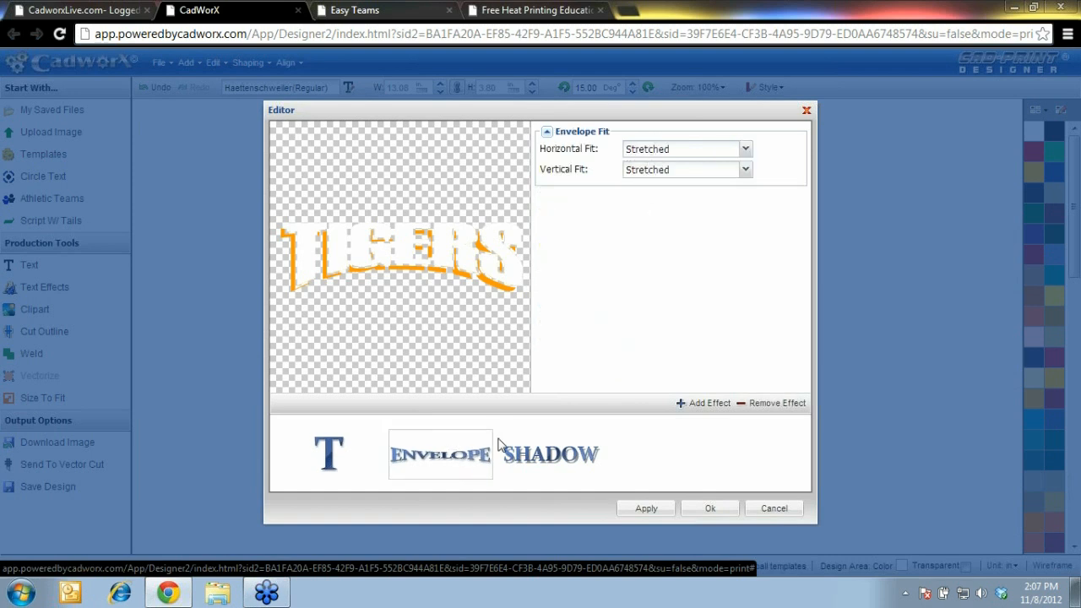
left_click(531, 458)
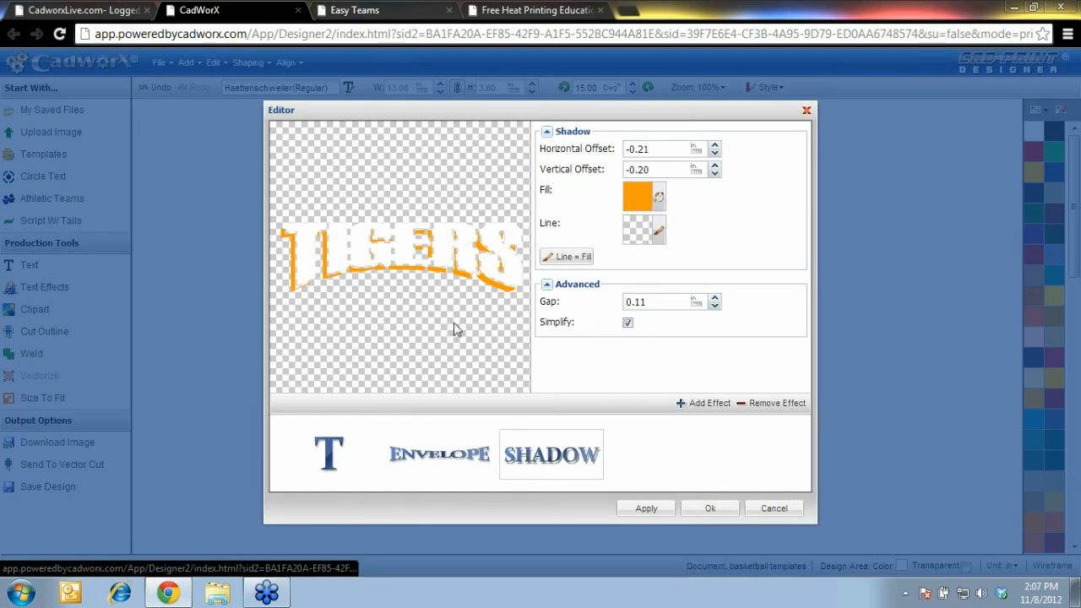
left_click(776, 407)
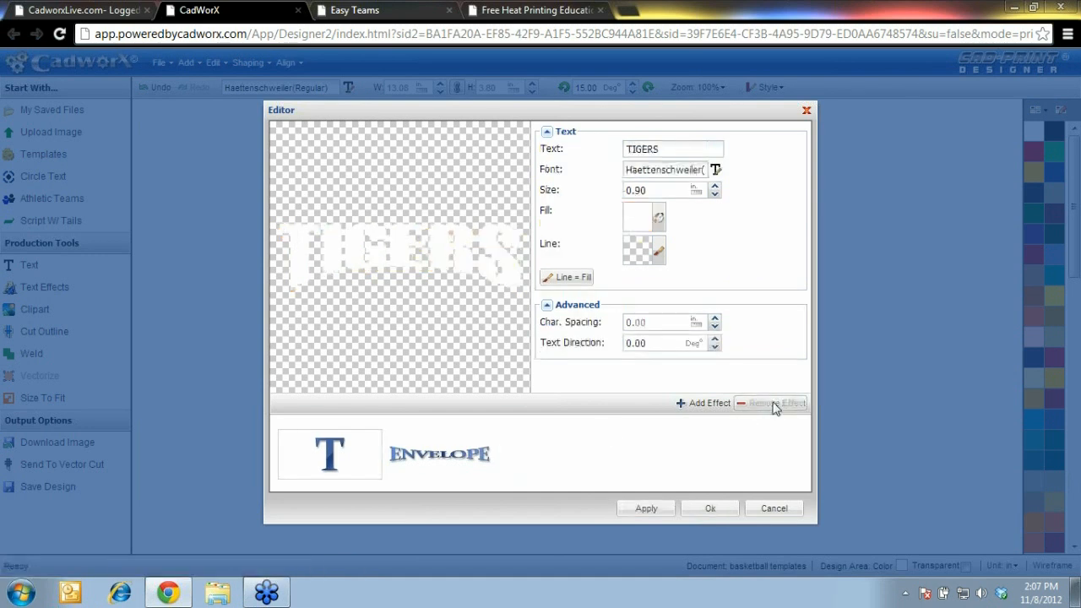
left_click(458, 458)
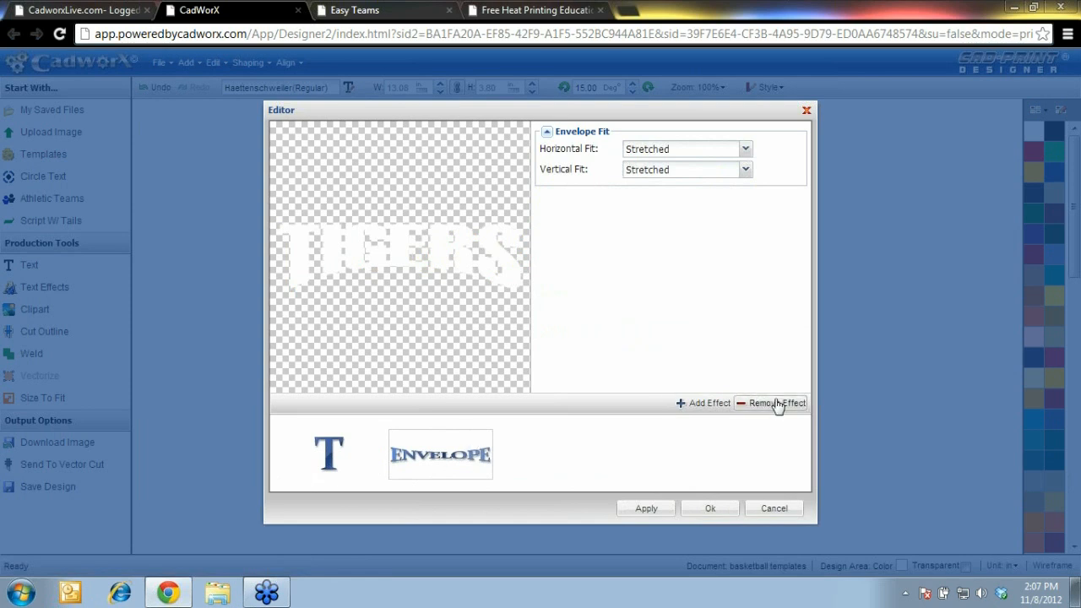
left_click(777, 404)
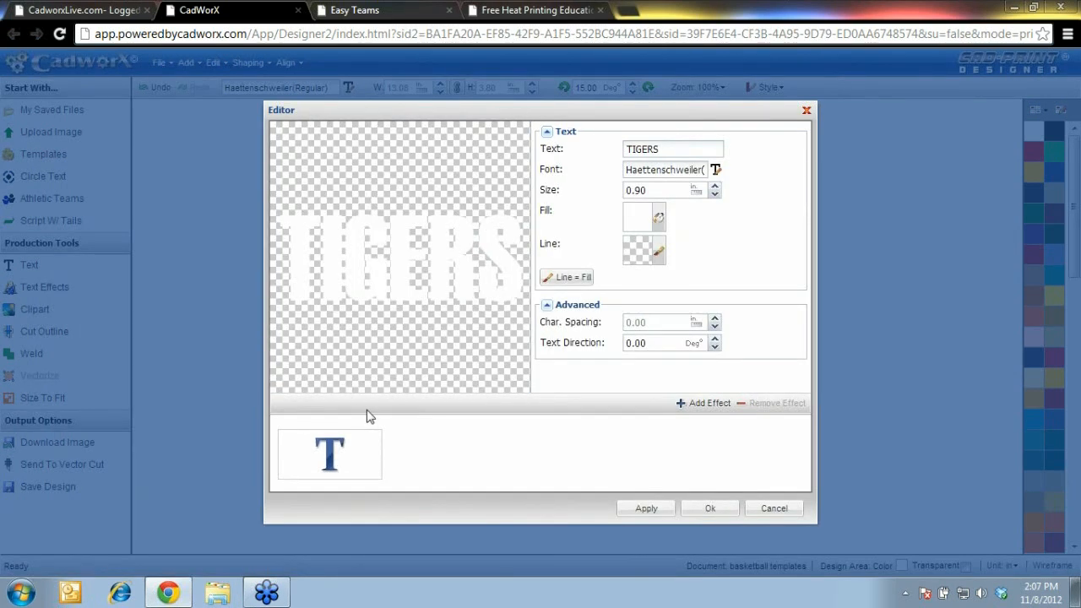
Make the text fill black, change TIGERS to CLIPPERS, and choose a new font
left_click(658, 220)
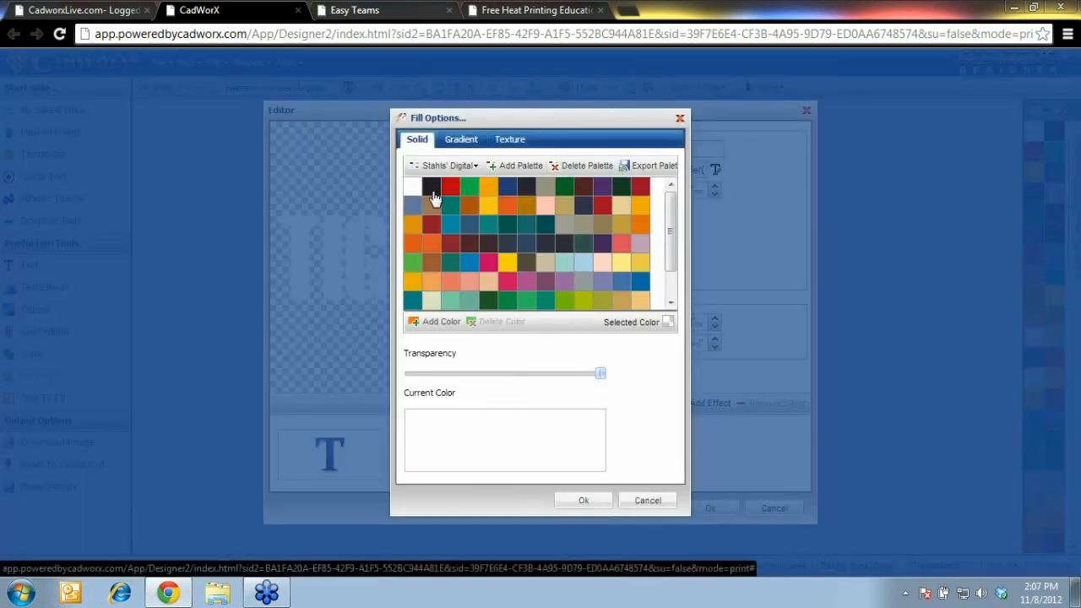
left_click(431, 191)
left_click(584, 502)
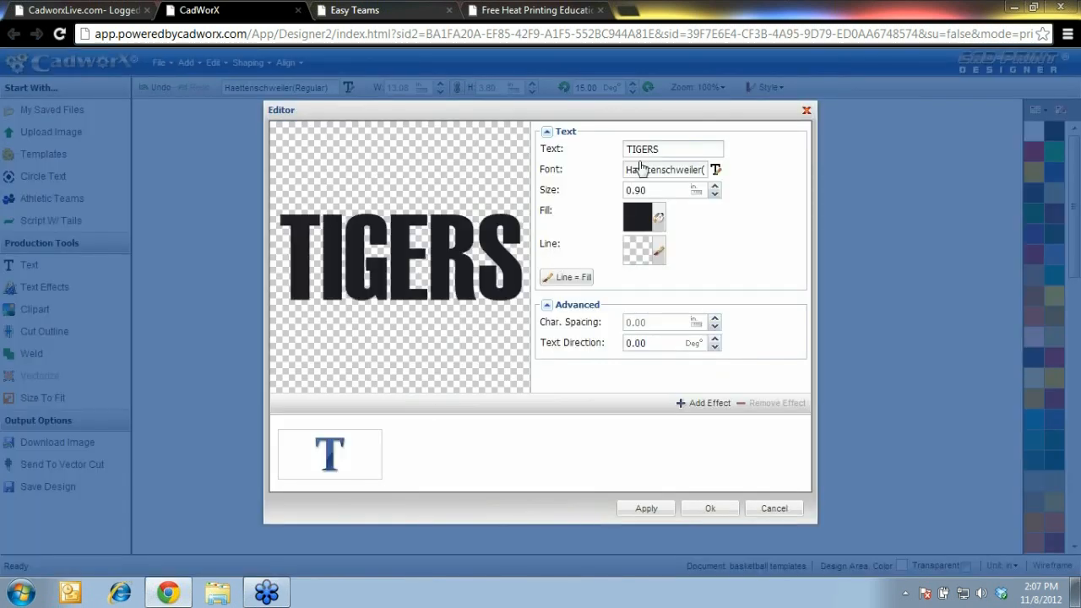
double_click(679, 149)
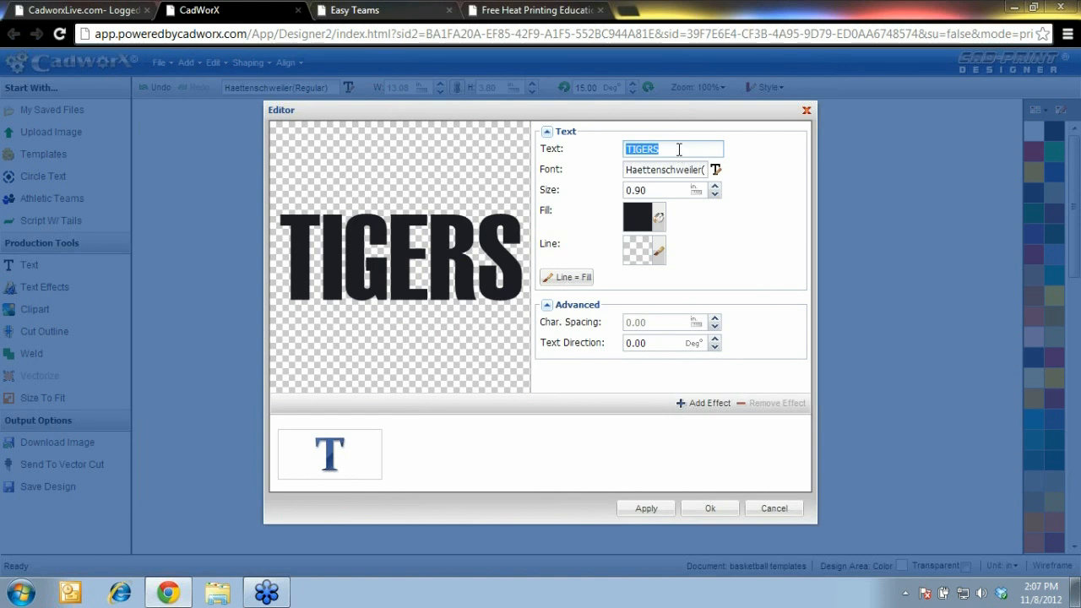
type("c")
type("C")
type("LIPPERS")
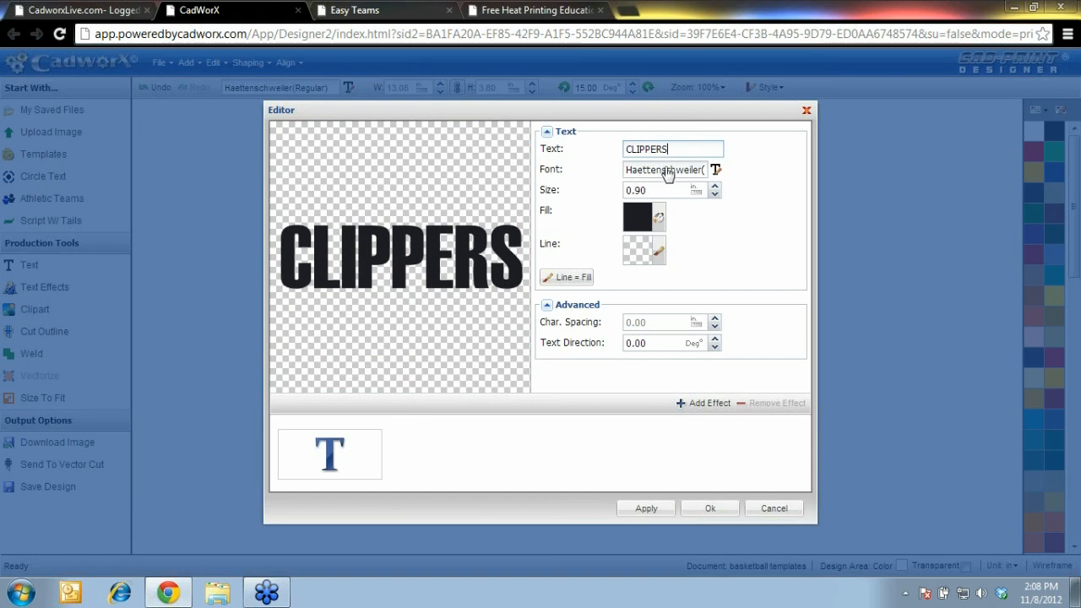
left_click(667, 170)
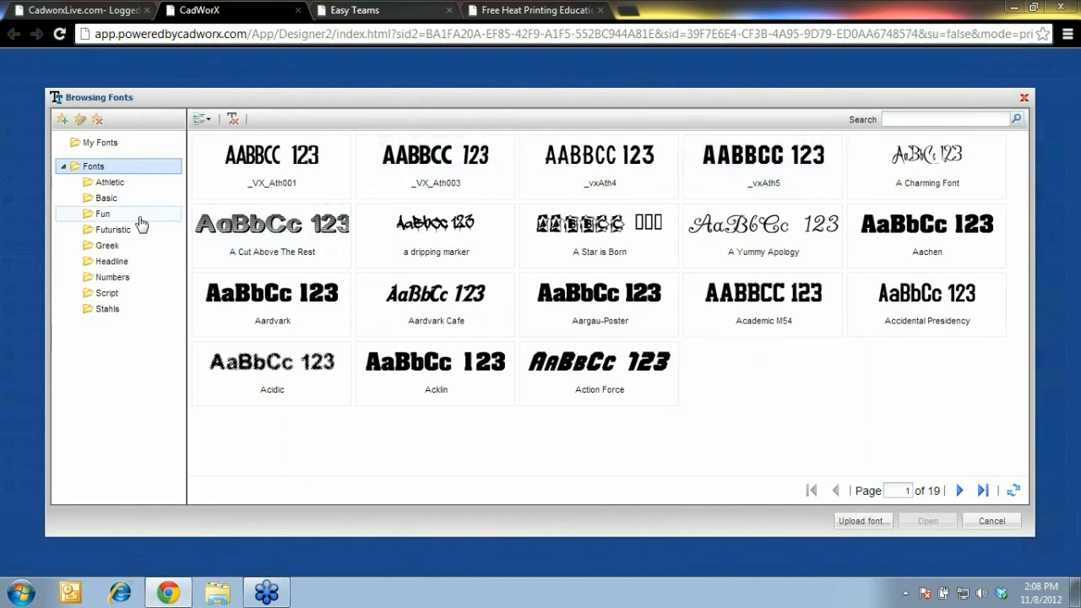
Set CLIPPERS in Stahls Varsity, found on page 2 of the Stahls fonts
left_click(108, 310)
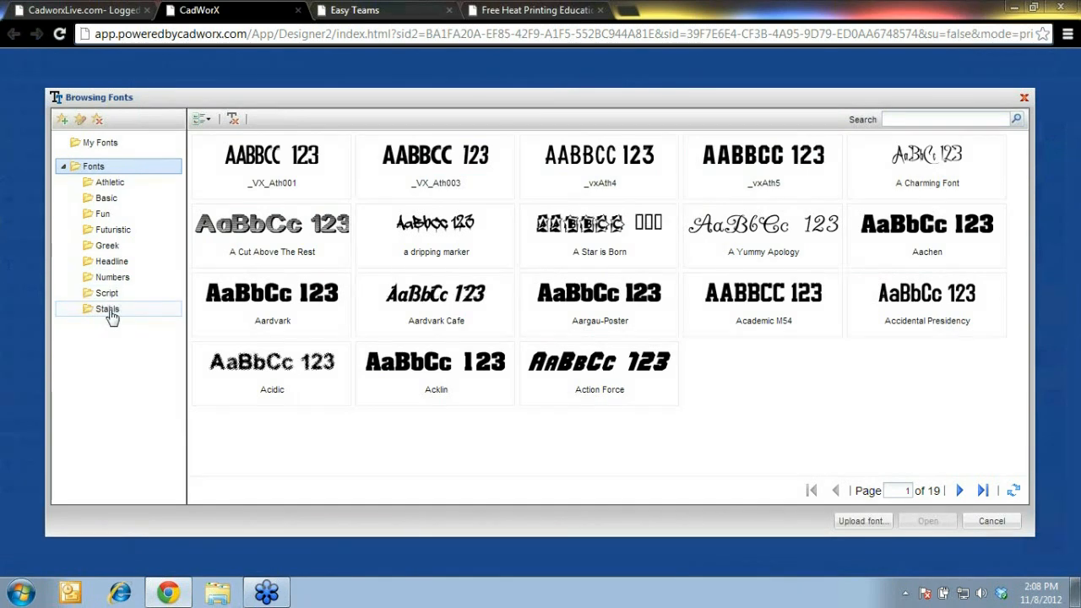
left_click(959, 490)
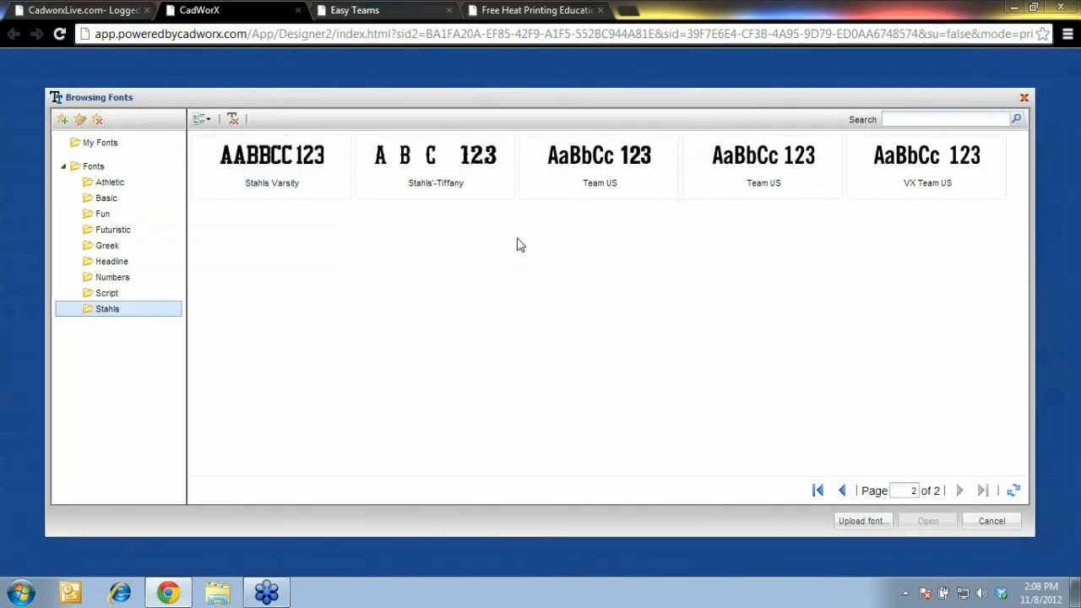
left_click(292, 186)
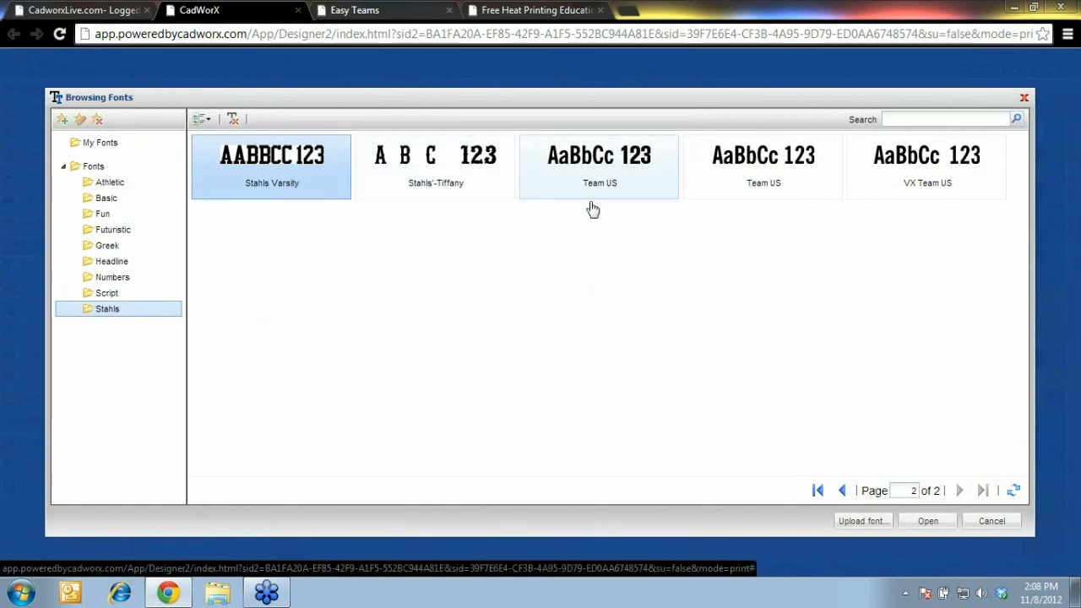
left_click(927, 523)
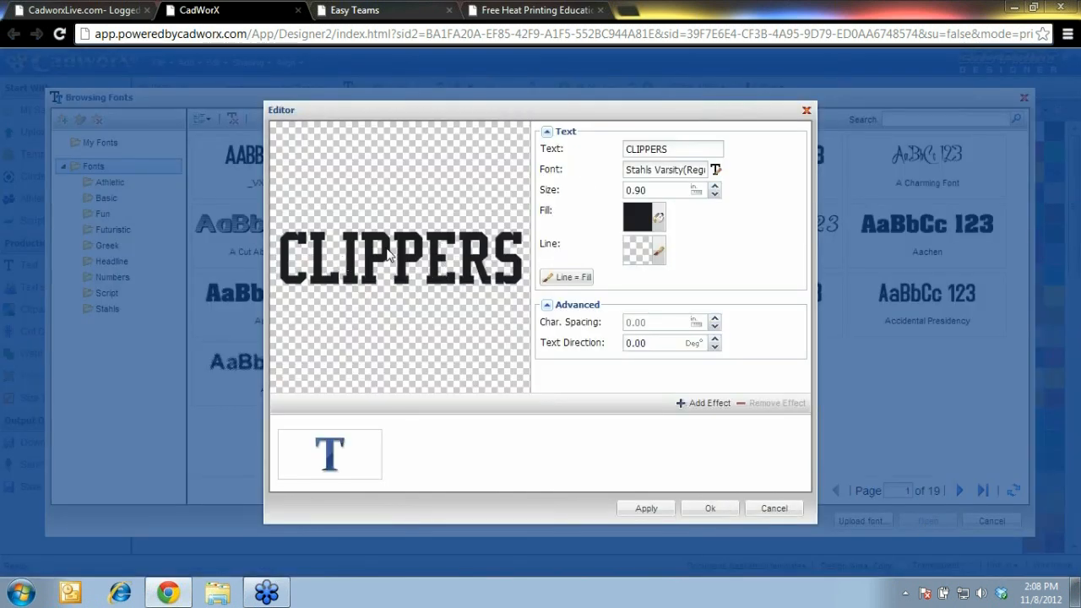
left_click(661, 191)
Set CLIPPERS to size 1.5 in and character spacing 0.05, then add an effect
left_click_drag(660, 190, 604, 186)
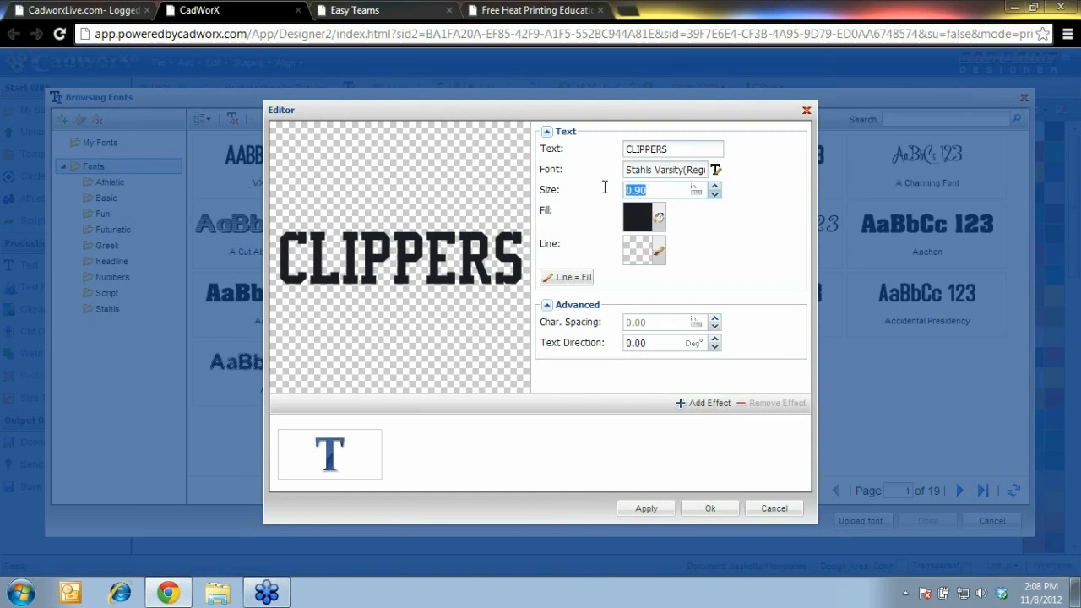
type("1.5")
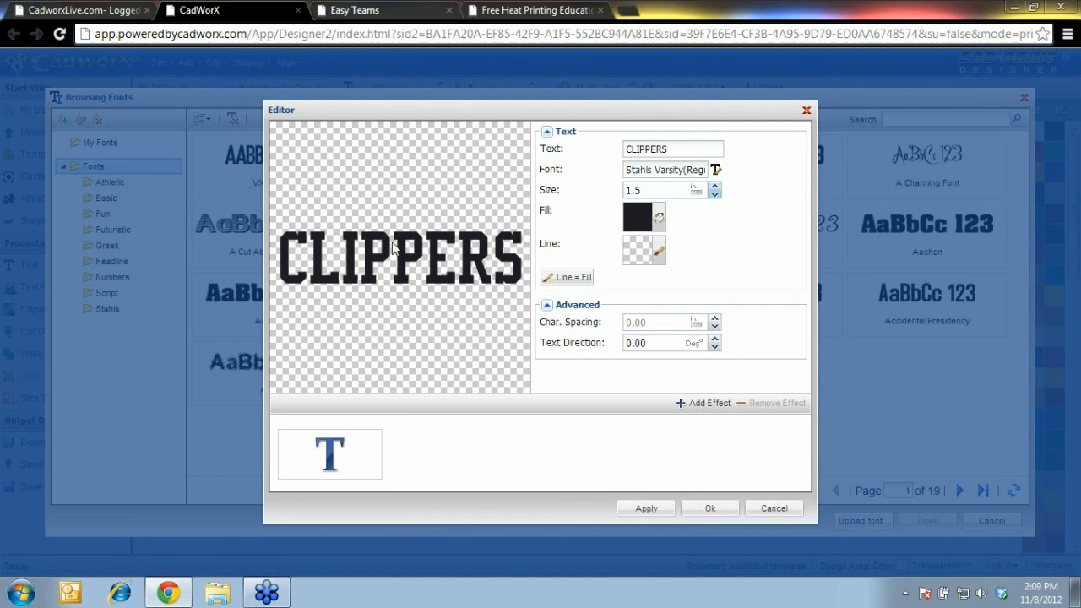
left_click(647, 322)
key("BackSpace")
type("0.05")
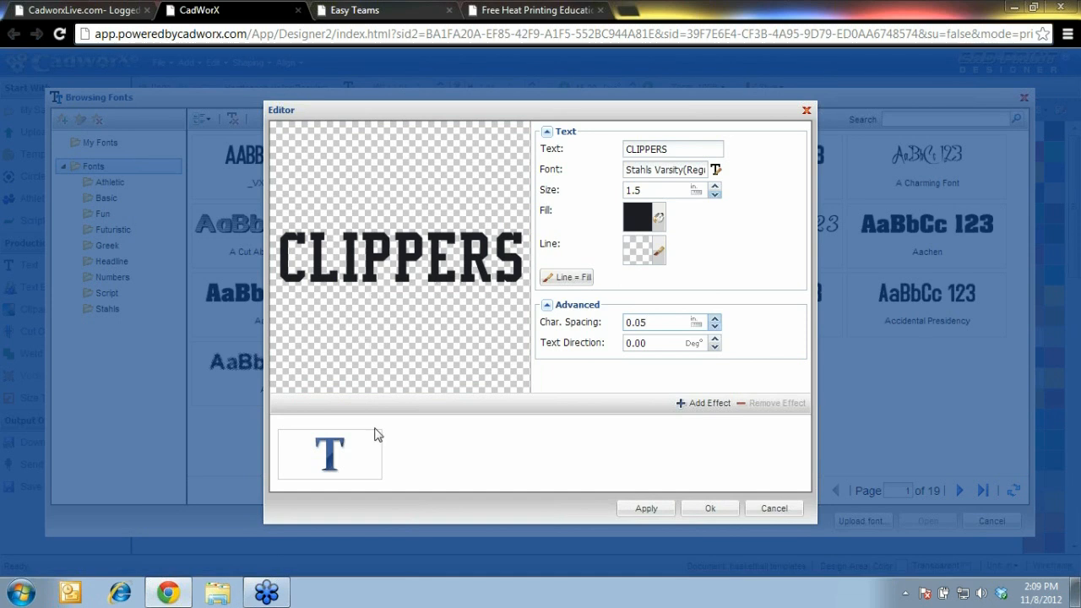
left_click(697, 405)
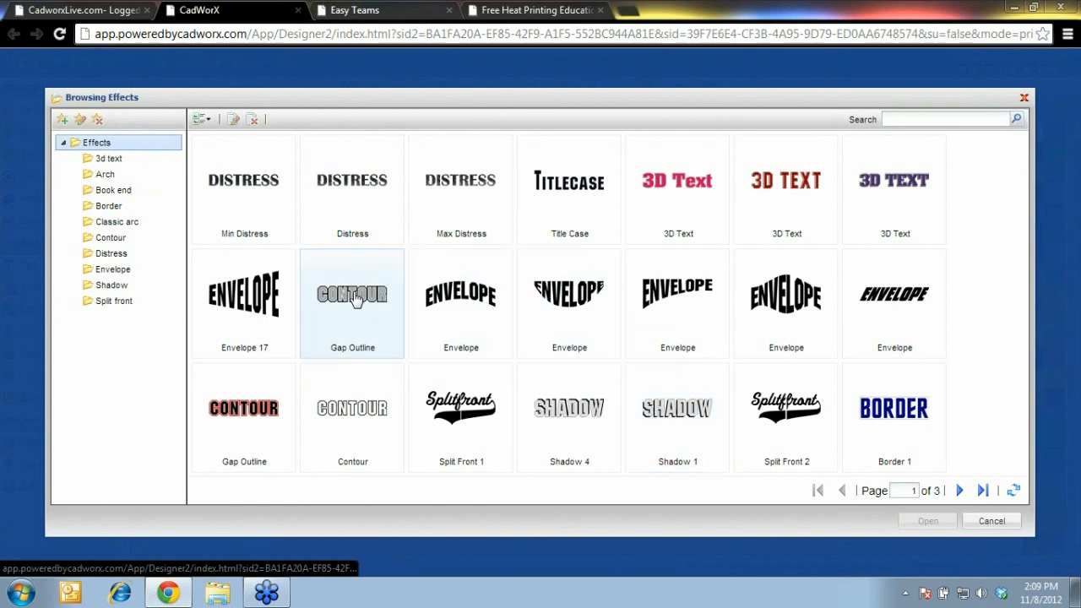
Apply the red Gap Outline effect from the Contour folder to CLIPPERS
left_click(115, 241)
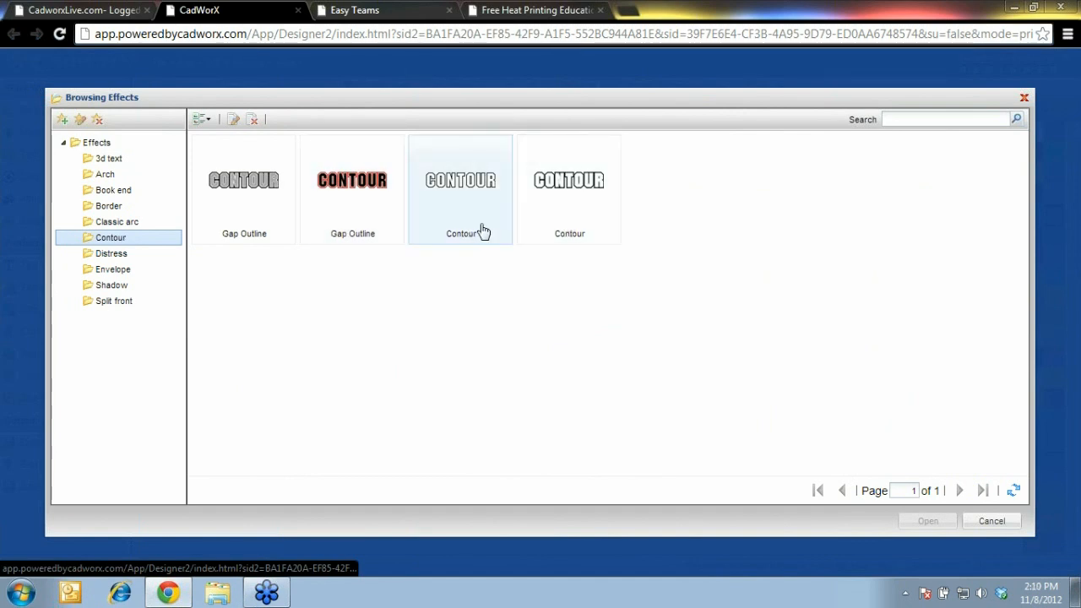
left_click(352, 231)
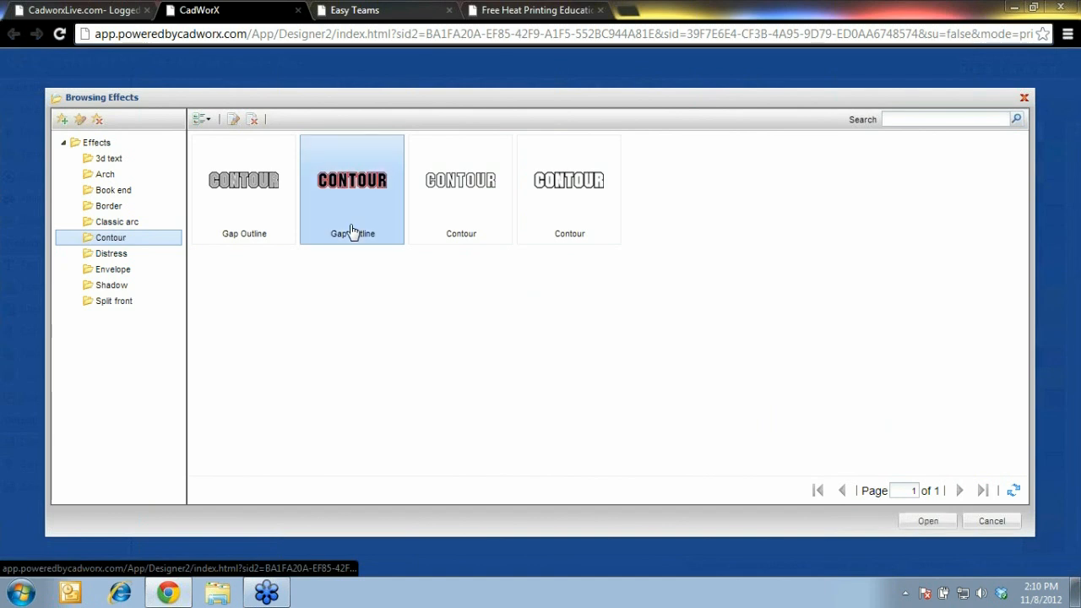
left_click(926, 522)
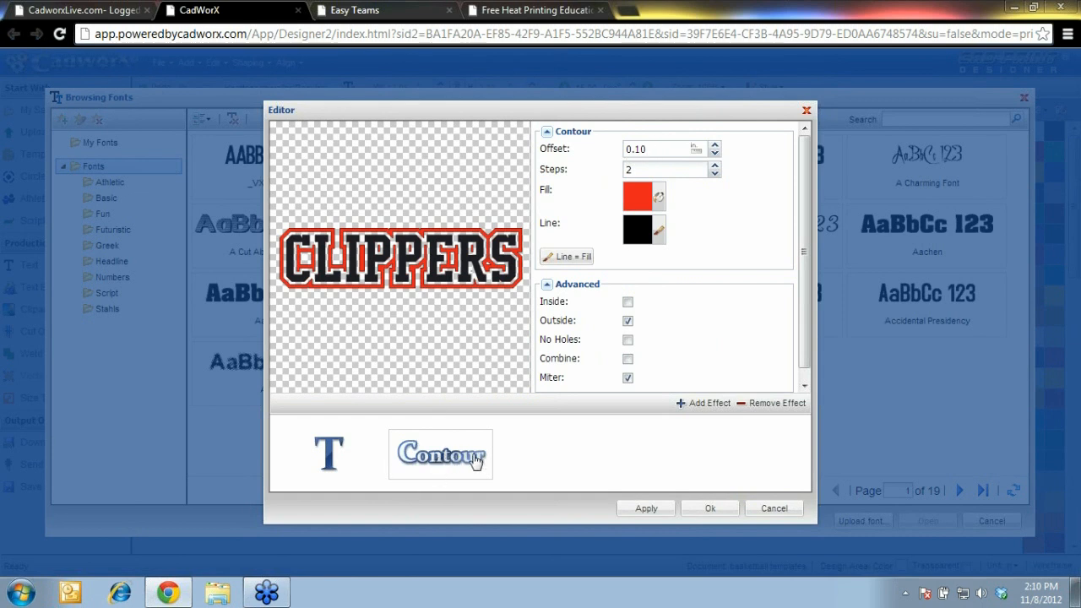
Change the contour offset to 0.05 and its fill colour to orange
left_click(668, 151)
key("BackSpace")
key("BackSpace")
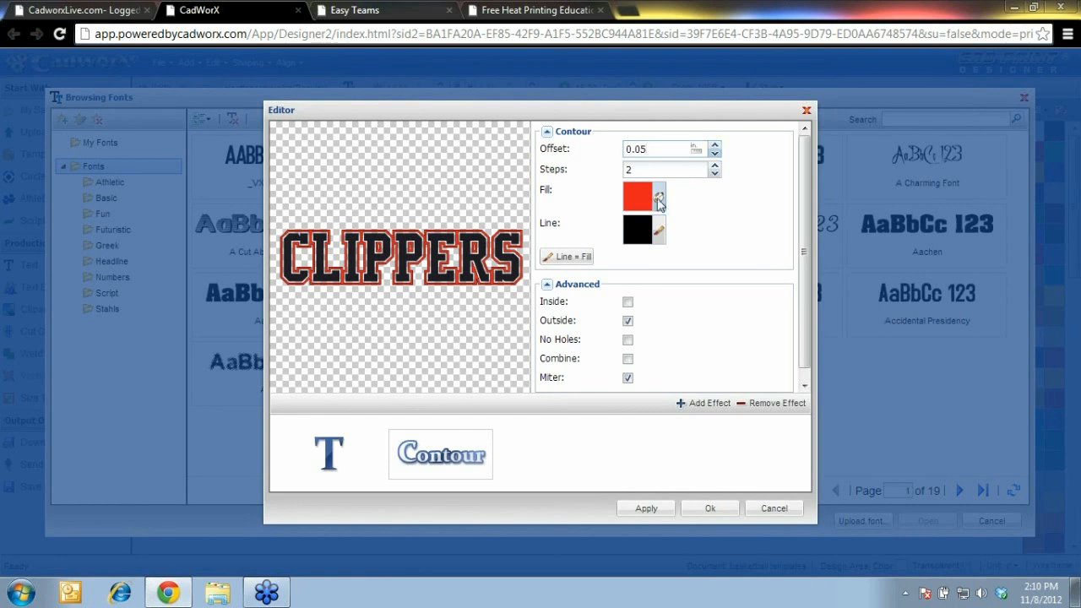
left_click(659, 198)
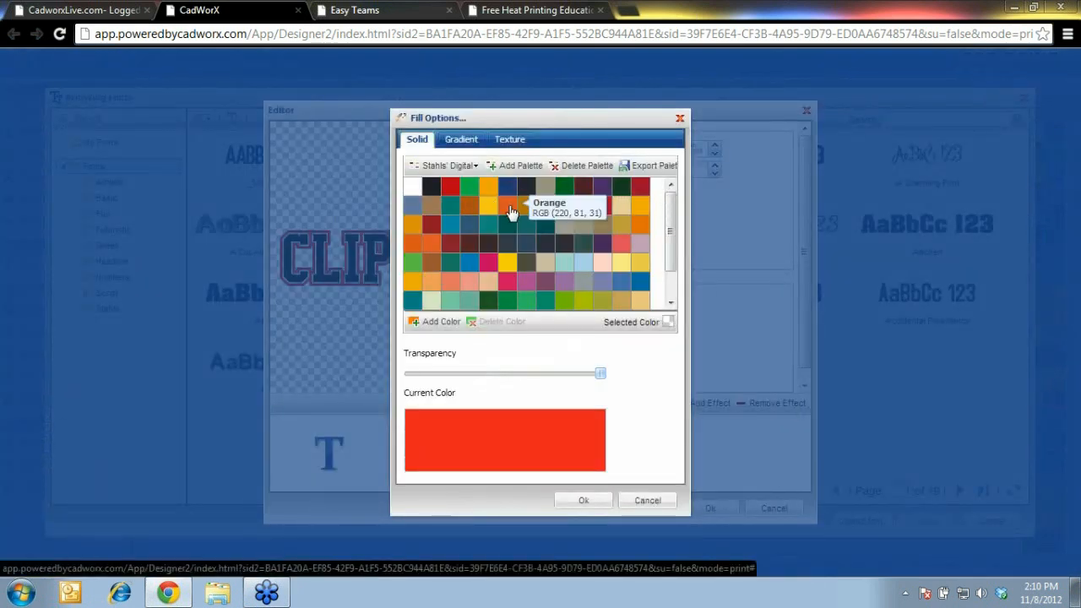
left_click(507, 206)
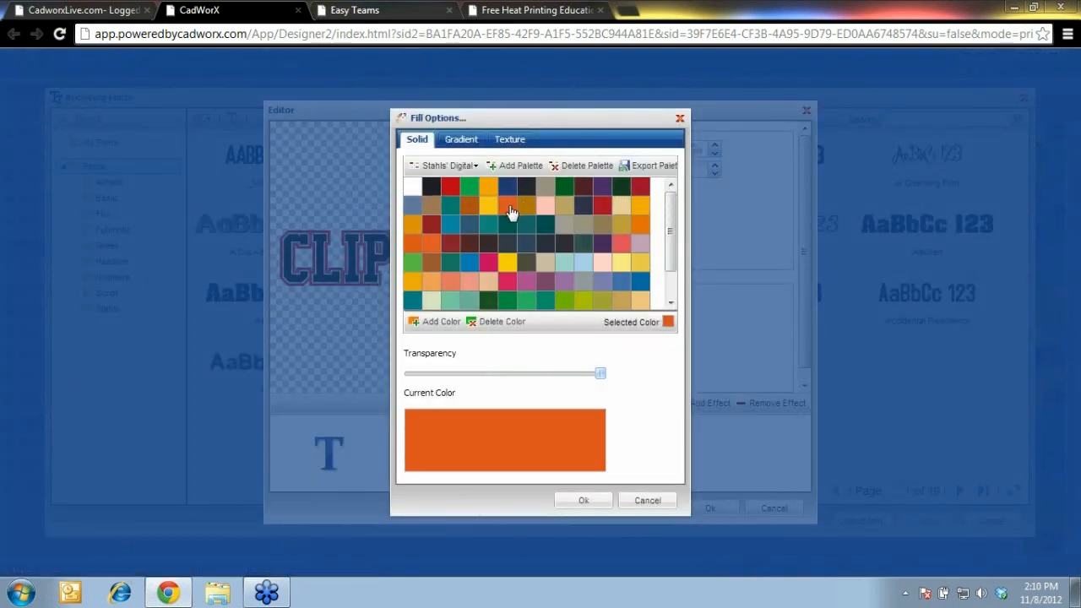
left_click(584, 500)
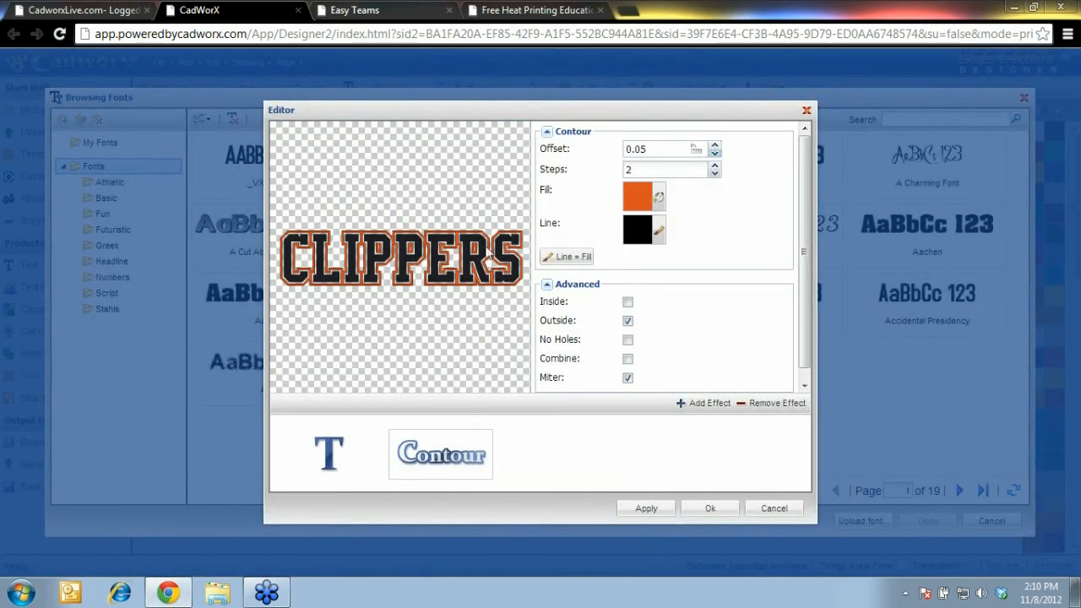
left_click(627, 342)
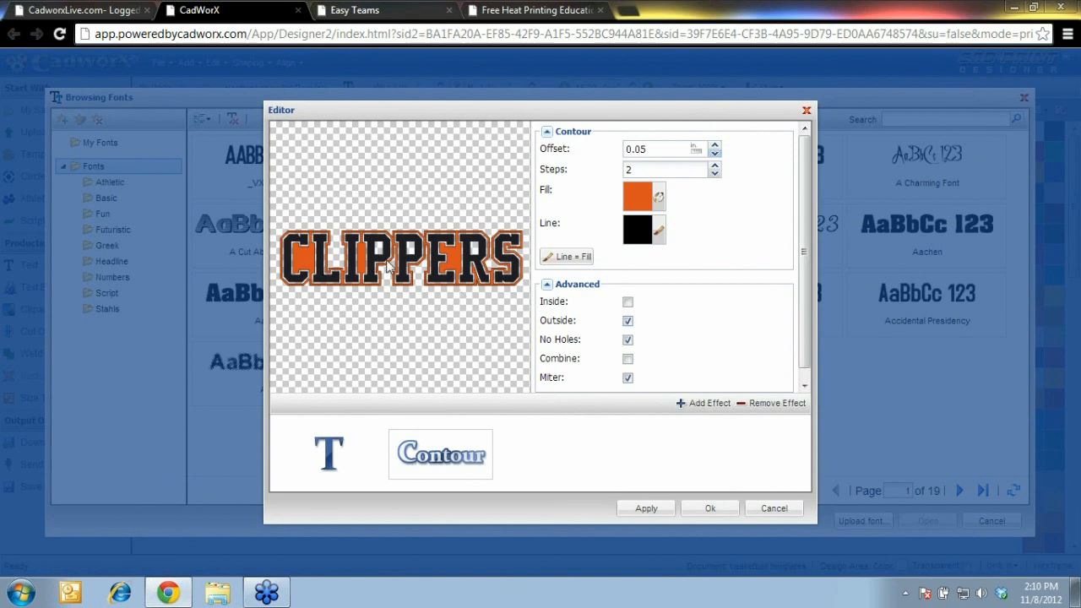
left_click(628, 341)
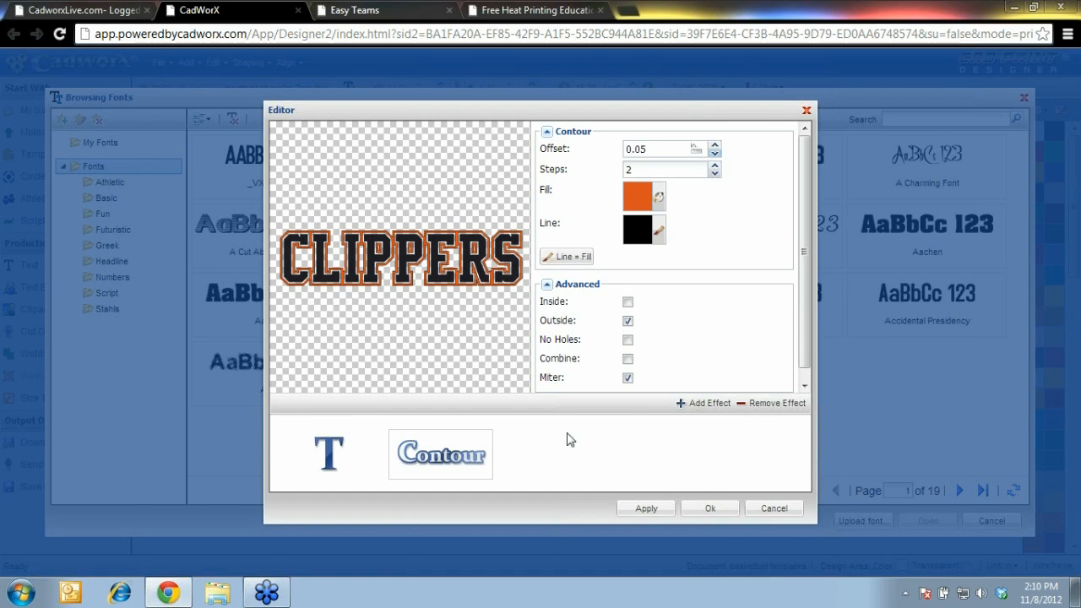
Arch CLIPPERS with the Arch 1 effect (2.00 in by 12.00 in) and accept the edit
left_click(706, 404)
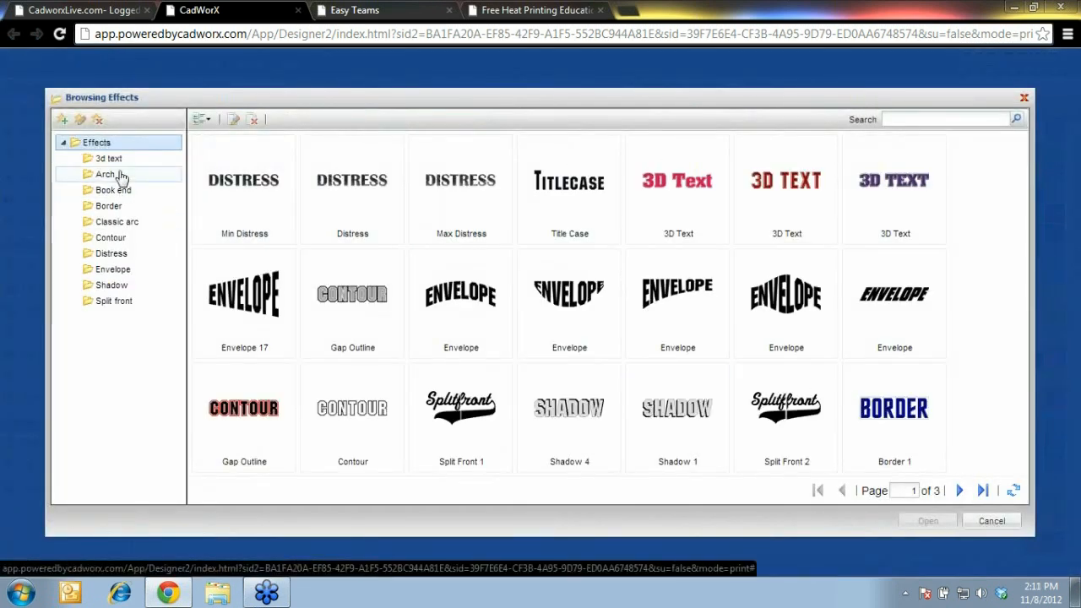
left_click(121, 174)
left_click(243, 189)
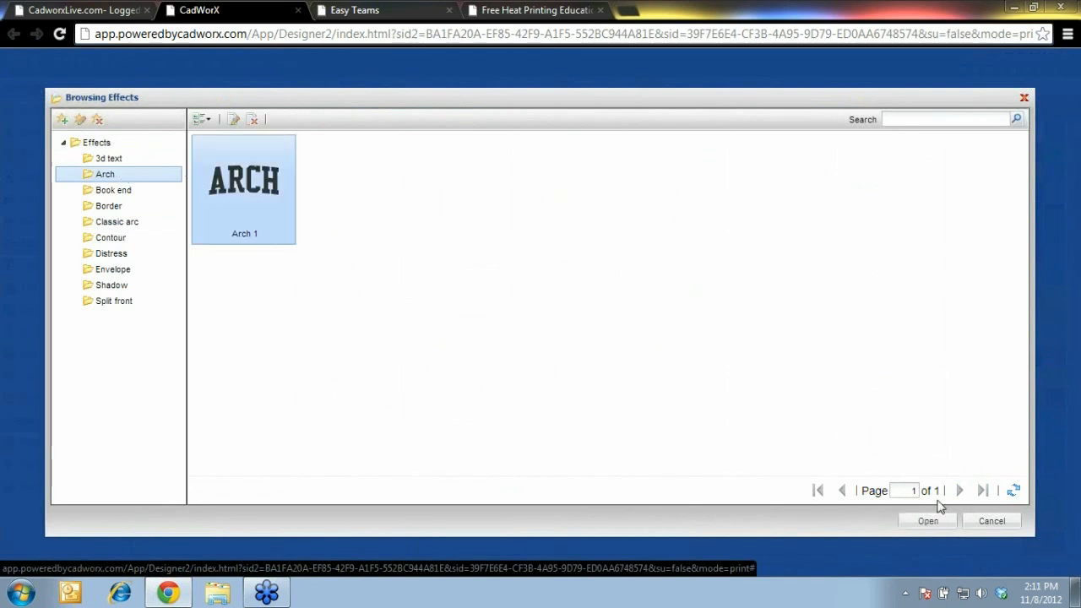
left_click(927, 520)
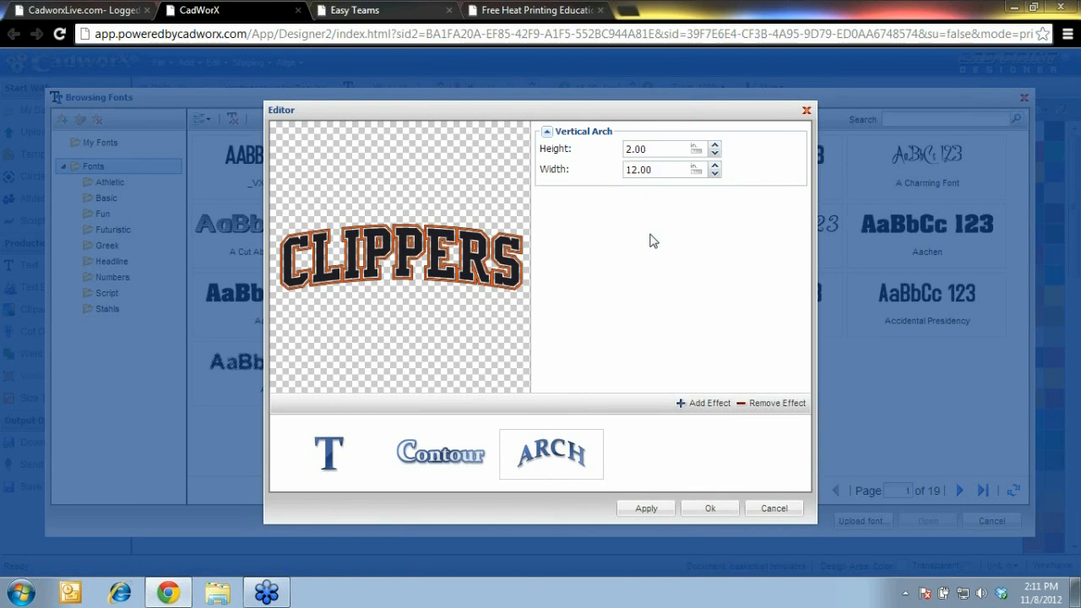
left_click(710, 510)
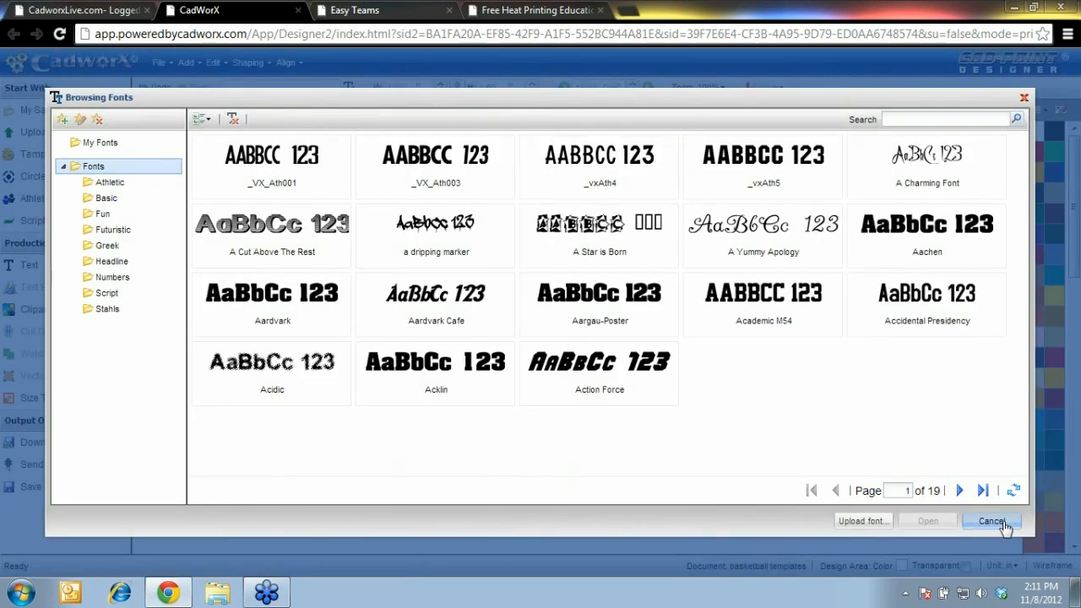
left_click(990, 521)
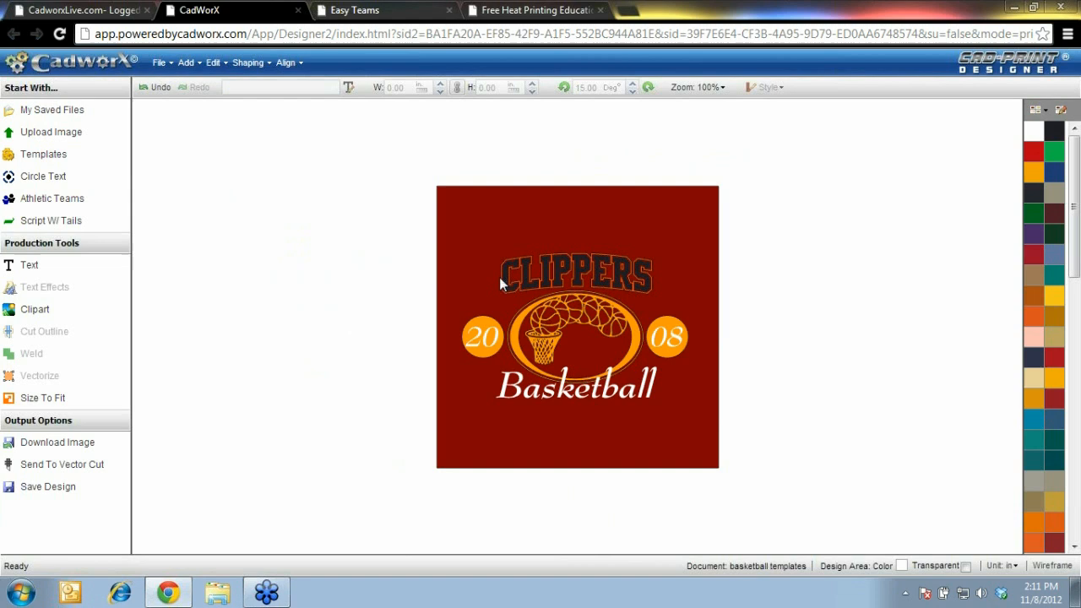
Undo an accidental deletion of the whole design, then make the Basketball text black
left_click(446, 196)
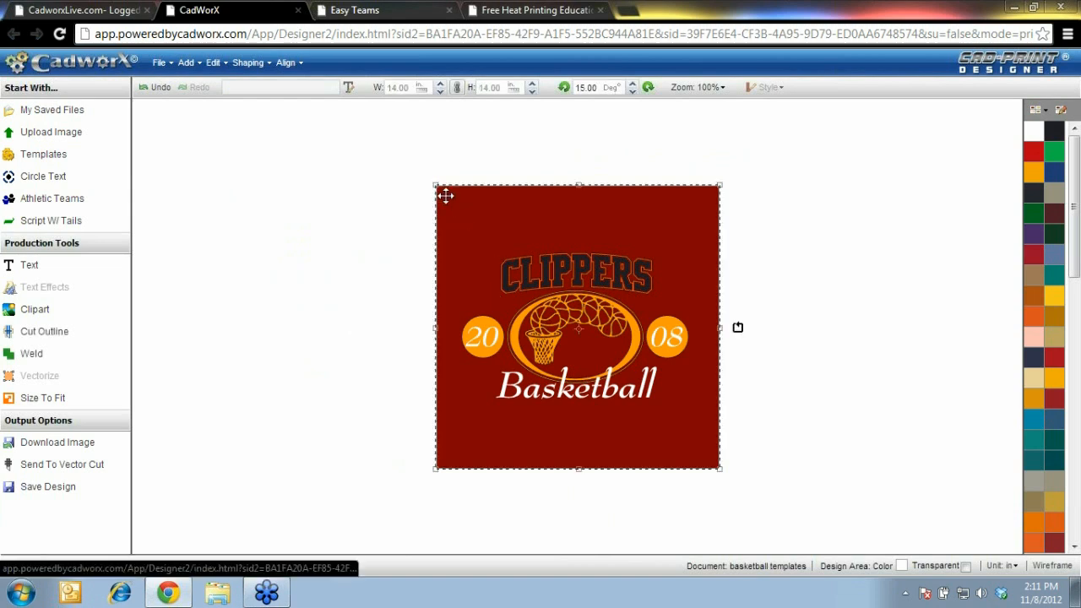
key("Delete")
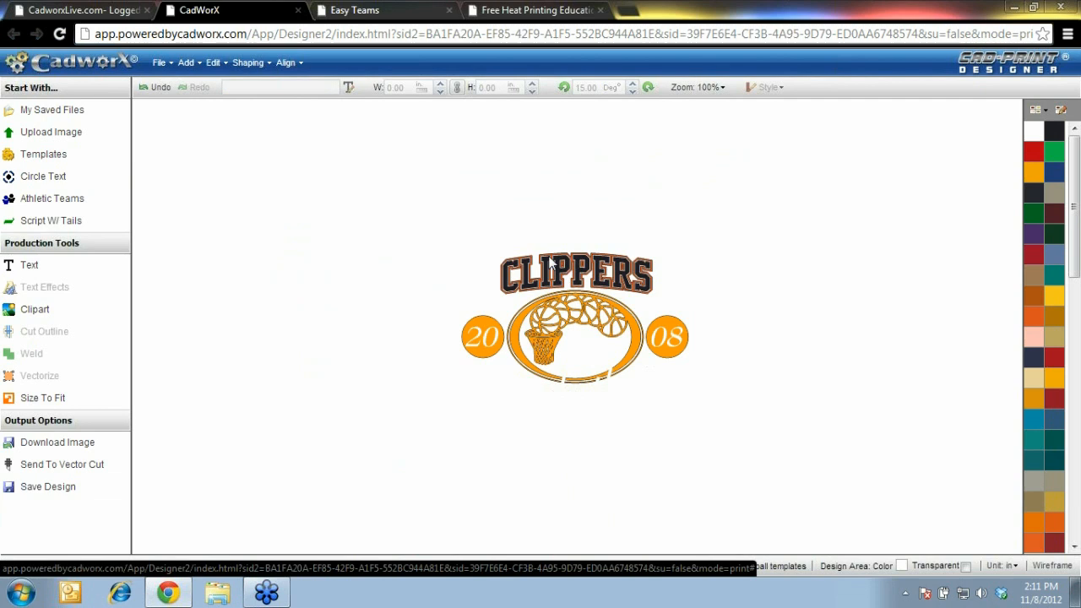
left_click(156, 89)
left_click_drag(360, 440, 690, 360)
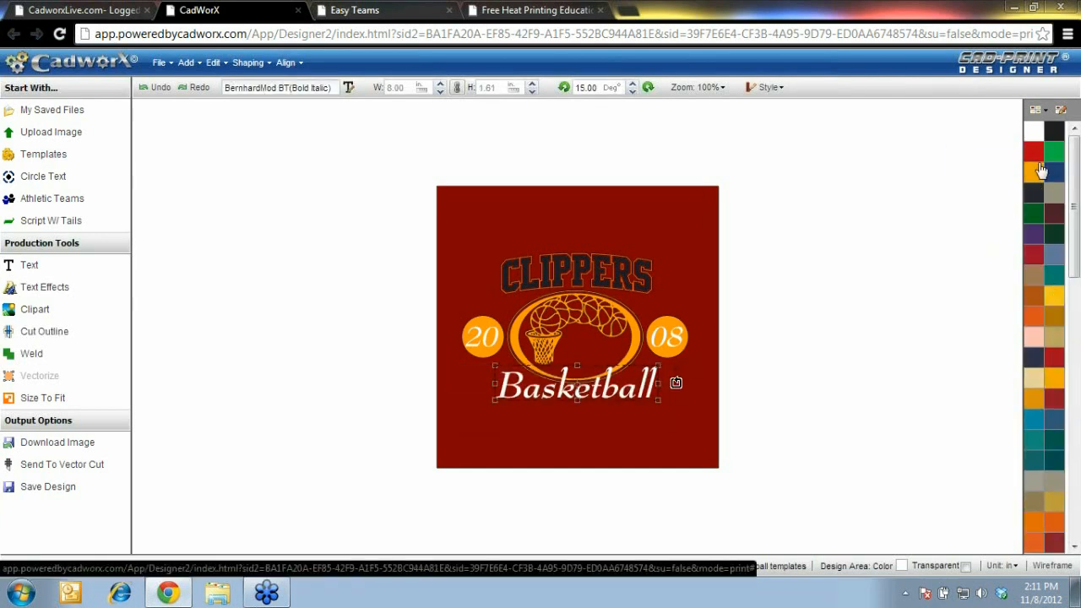
left_click(1053, 137)
Make the 20 and 08 circles black and delete the dark red background square
left_click(487, 349)
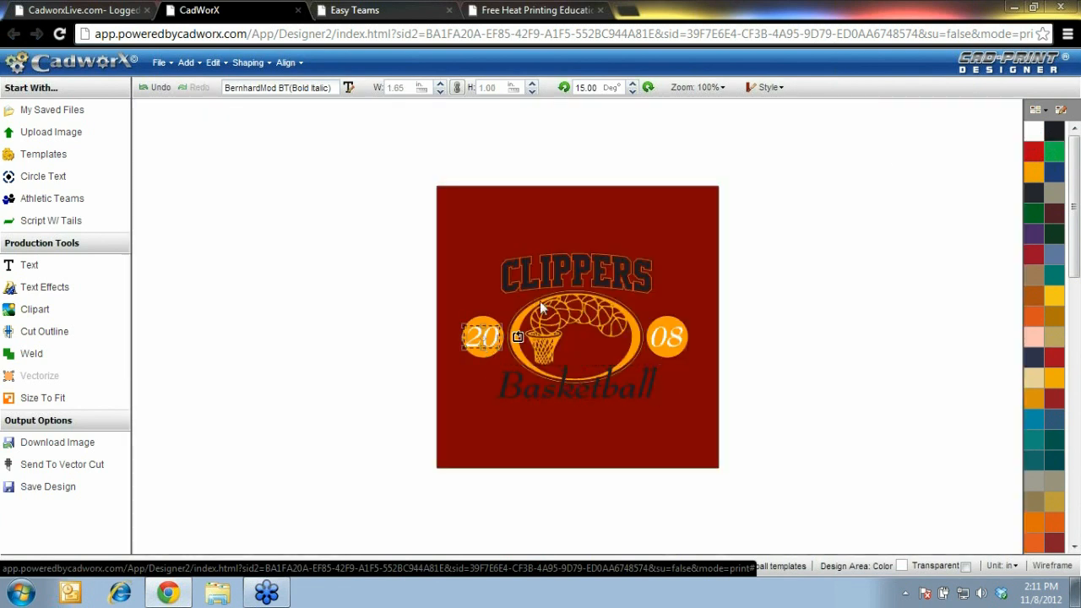
left_click(1050, 139)
left_click(667, 340)
left_click(1049, 137)
left_click(485, 216)
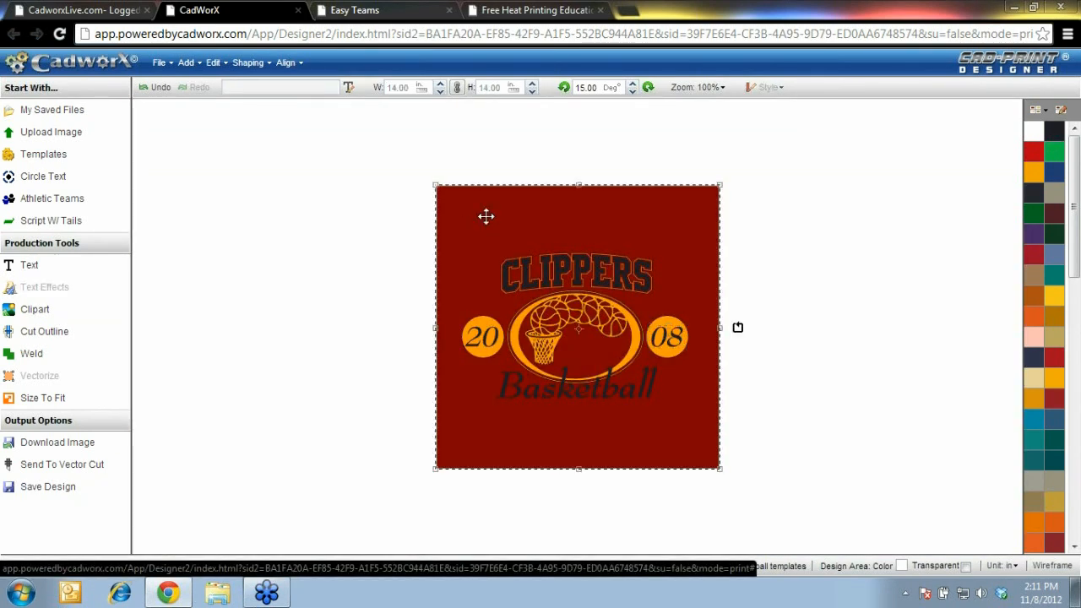
key("Delete")
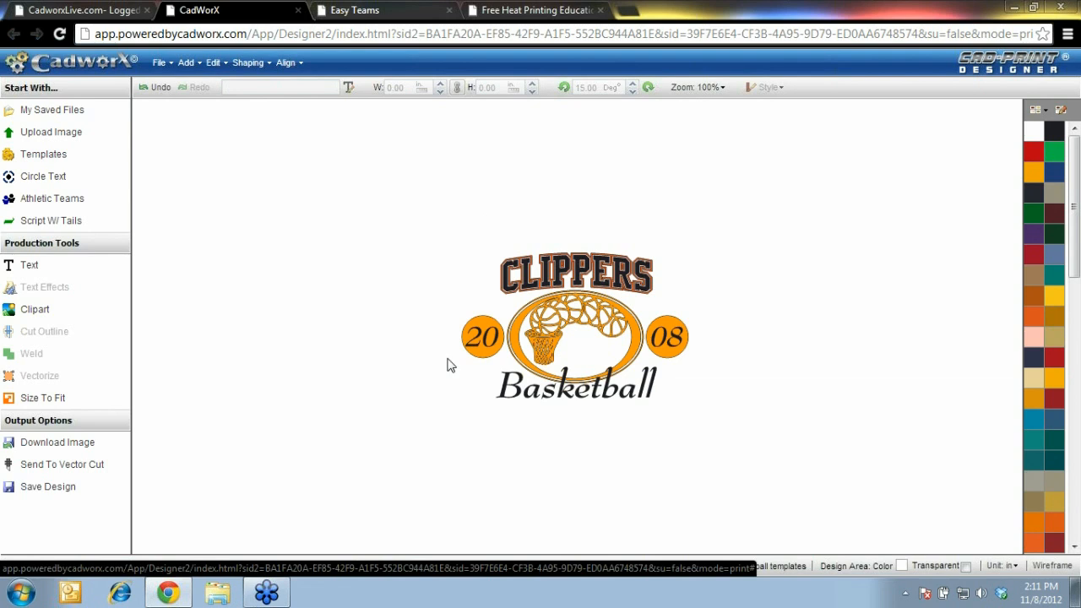
Fit the design to the window, delete the orange hoop graphic, and lower CLIPPERS slightly
left_click(722, 87)
left_click(714, 150)
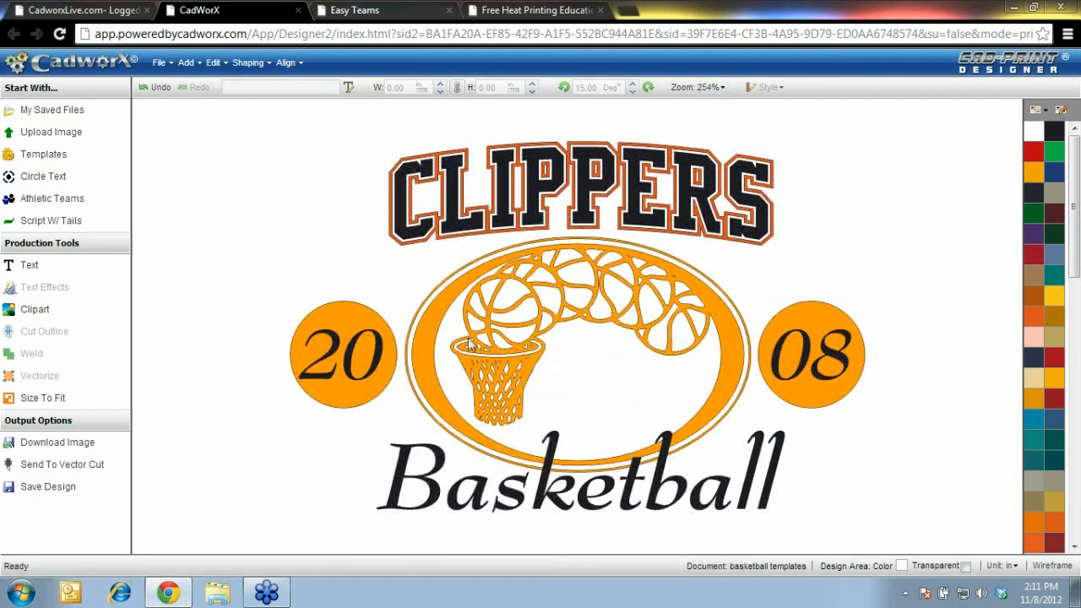
left_click(488, 371)
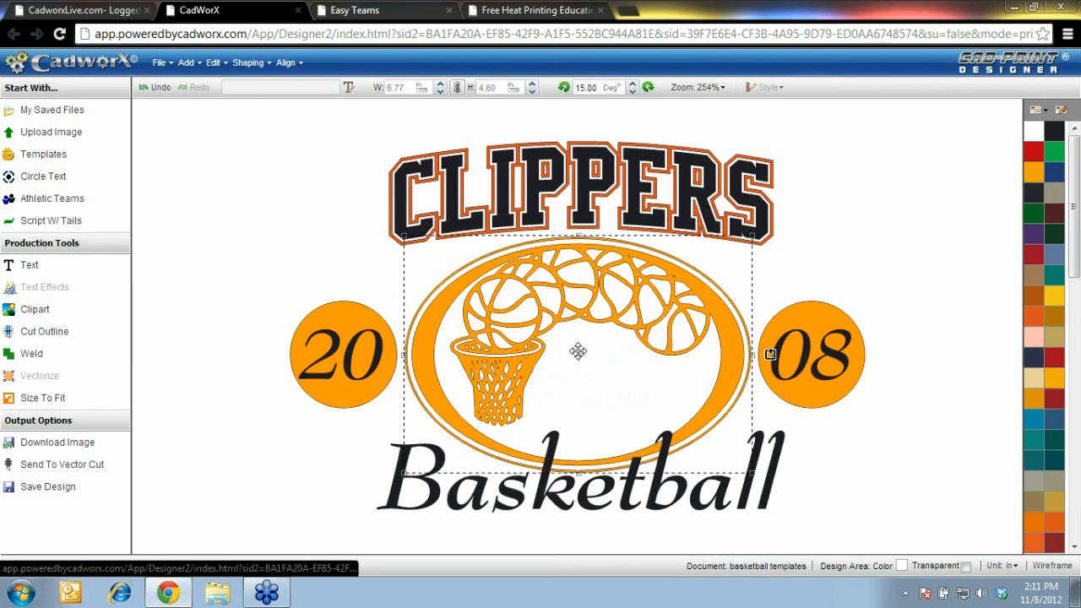
mouse_move(576, 356)
left_mouse_down()
mouse_move(478, 330)
mouse_move(581, 340)
left_mouse_up()
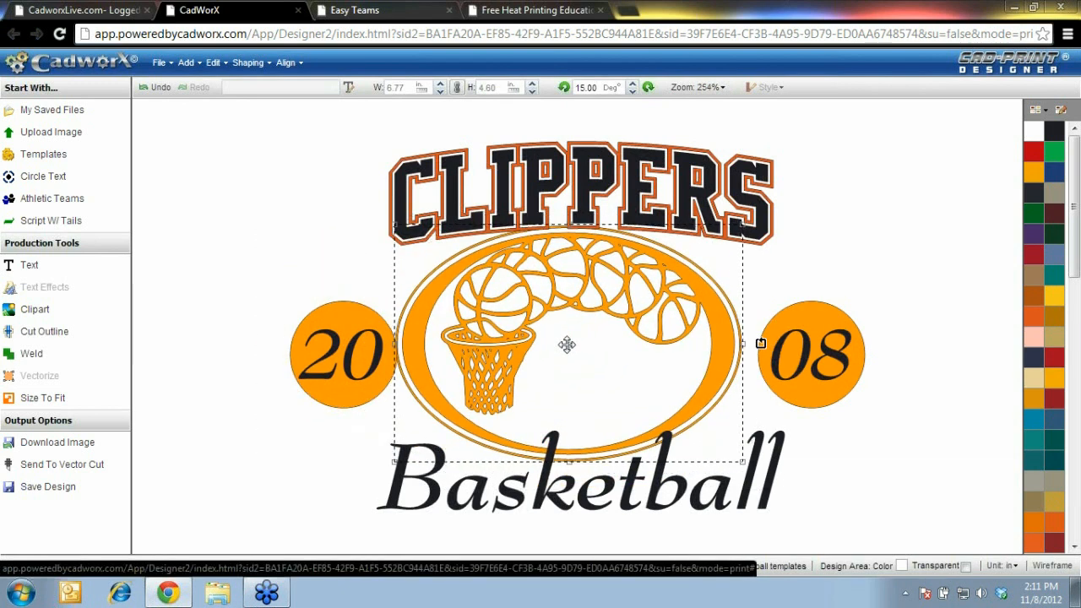
key("Delete")
left_click_drag(517, 211, 514, 224)
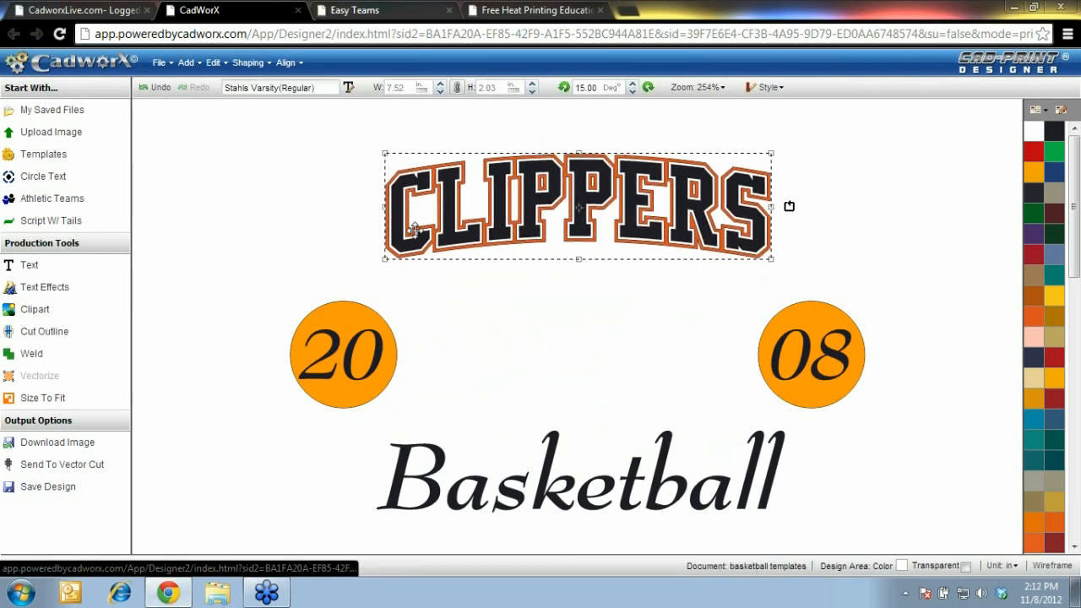
Open the clipart library and browse to the Sports clipart category
left_click(35, 309)
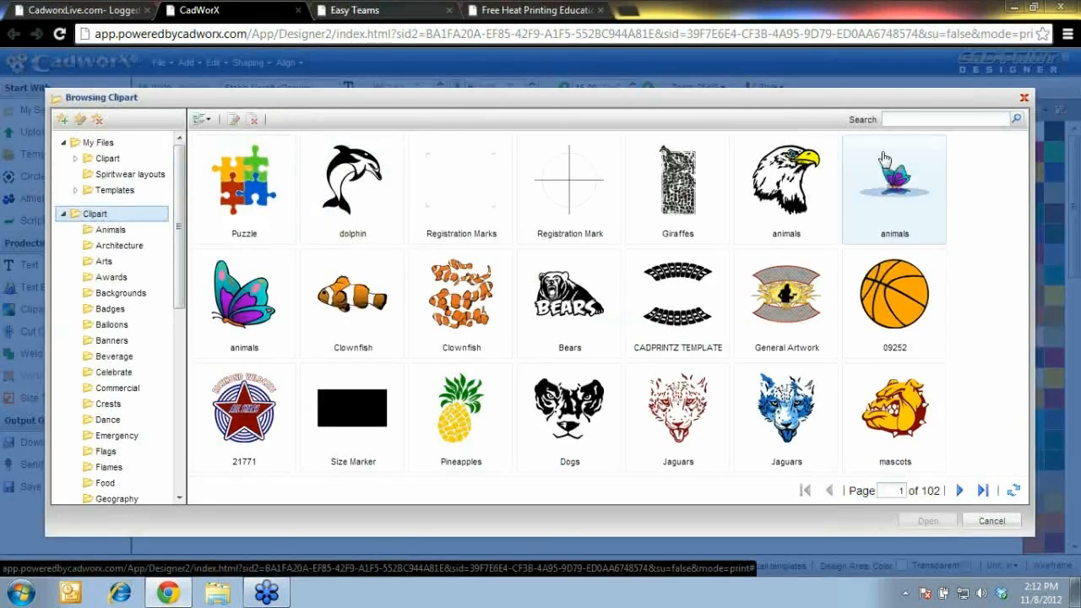
left_click(1023, 97)
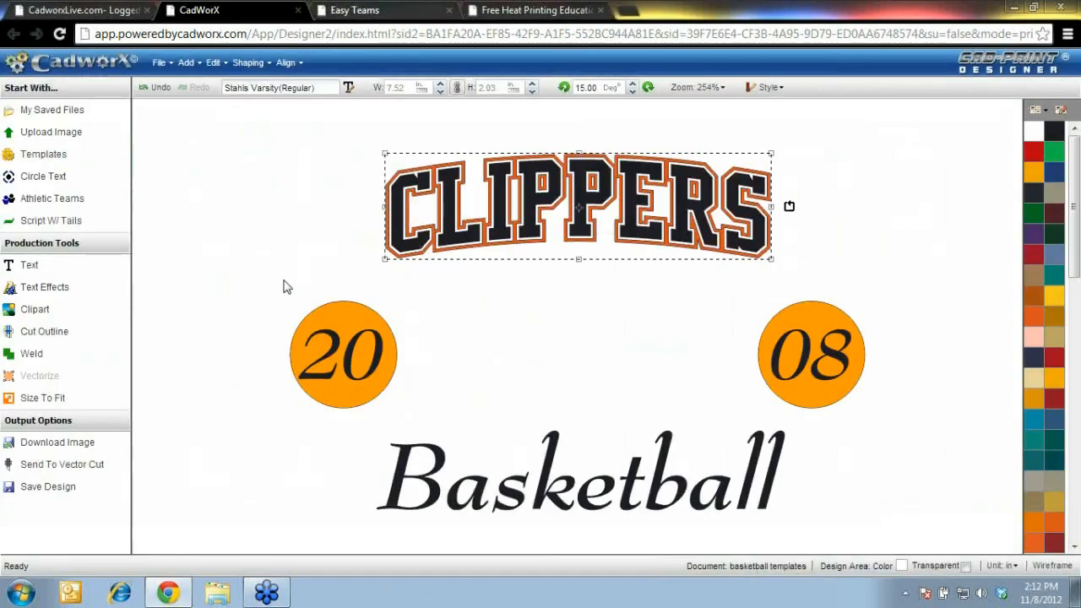
left_click(41, 312)
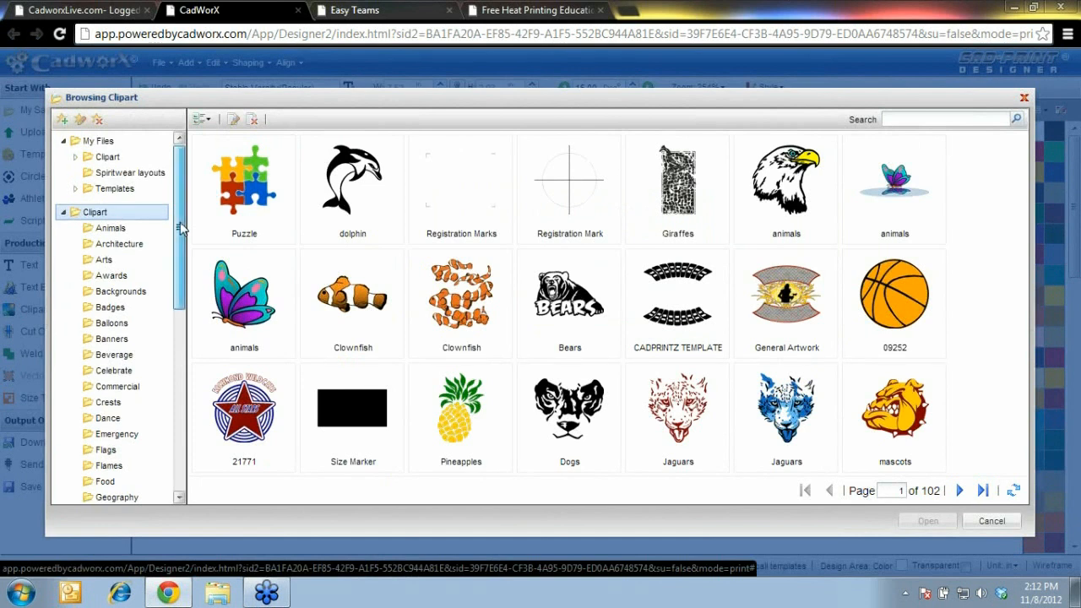
scroll(107, 206, "down", 1)
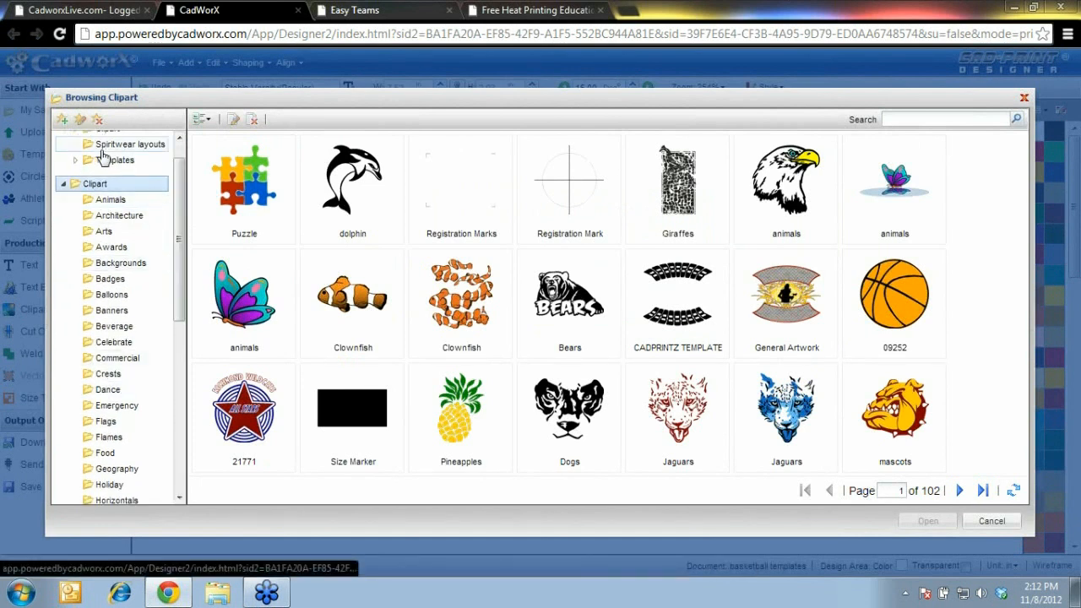
left_click_drag(178, 186, 173, 205)
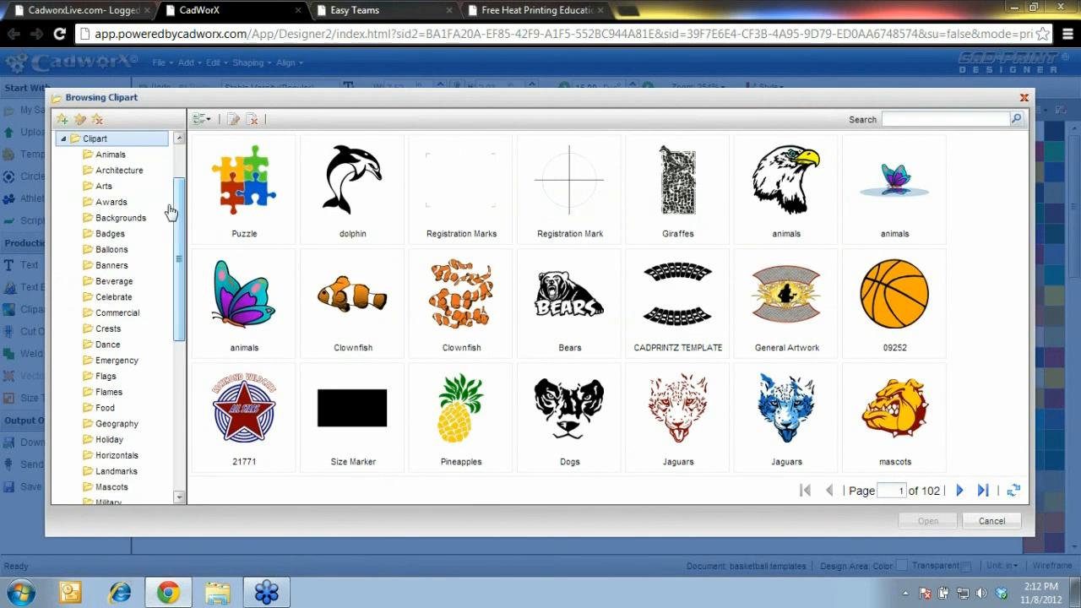
left_click_drag(179, 243, 180, 362)
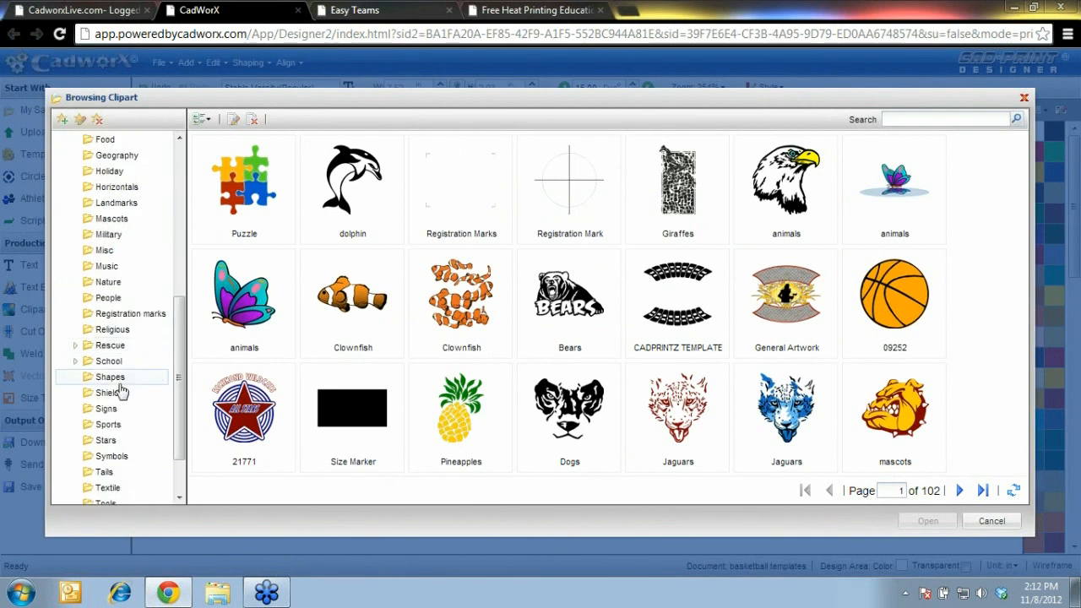
left_click(126, 432)
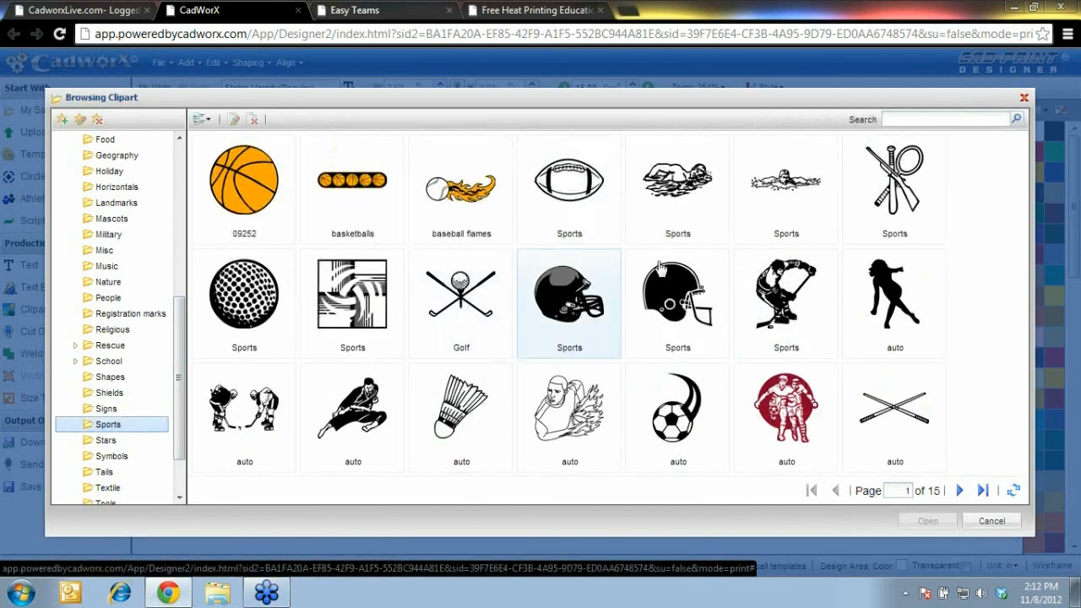
Search clipart for basketball and place the black seam swoosh between CLIPPERS and Basketball
left_click(944, 120)
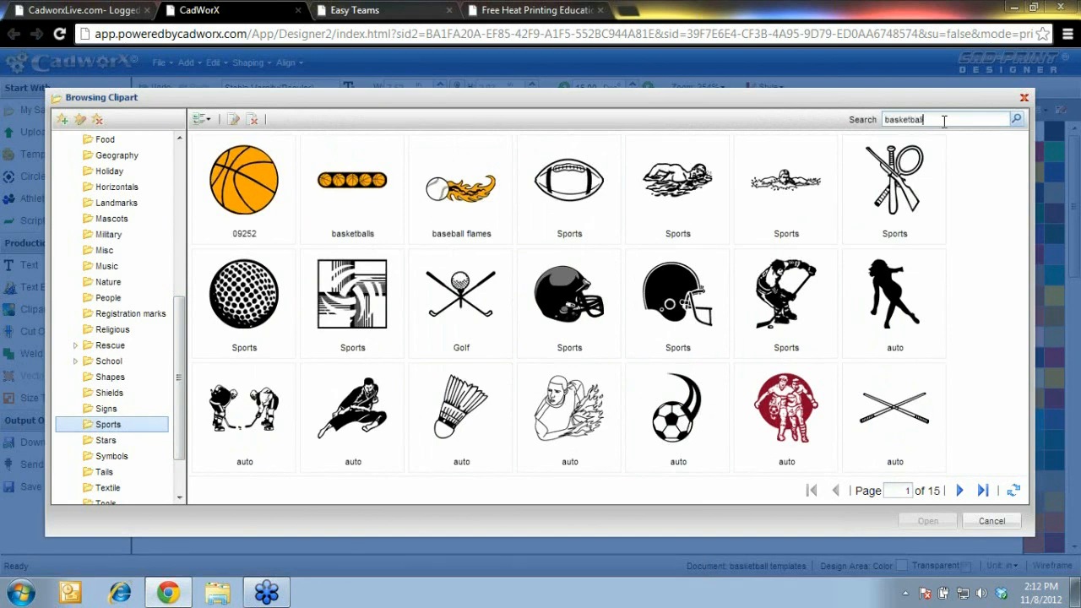
key("Return")
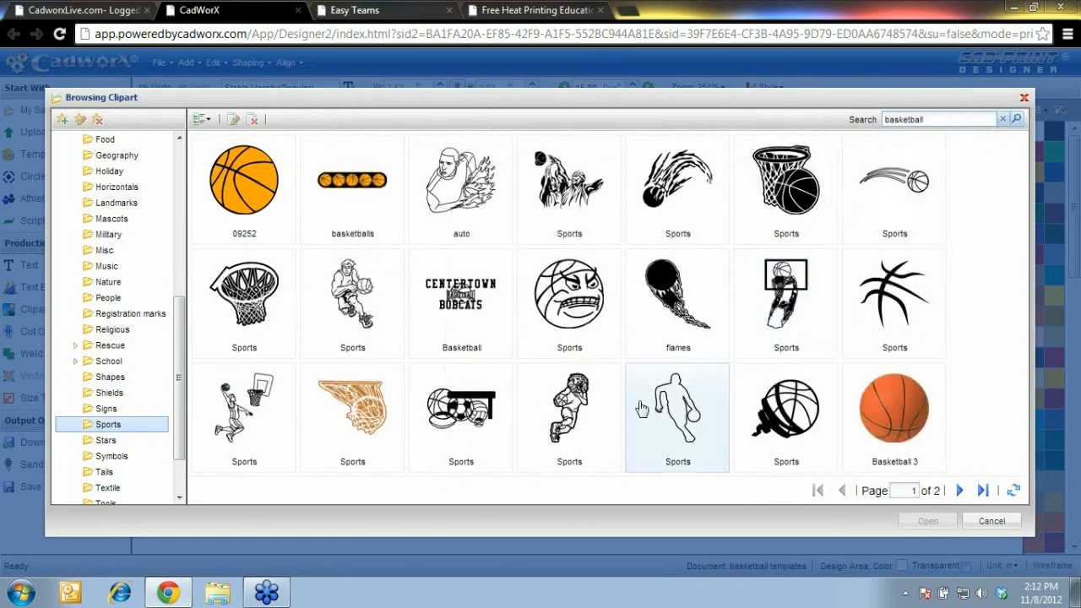
left_click(960, 491)
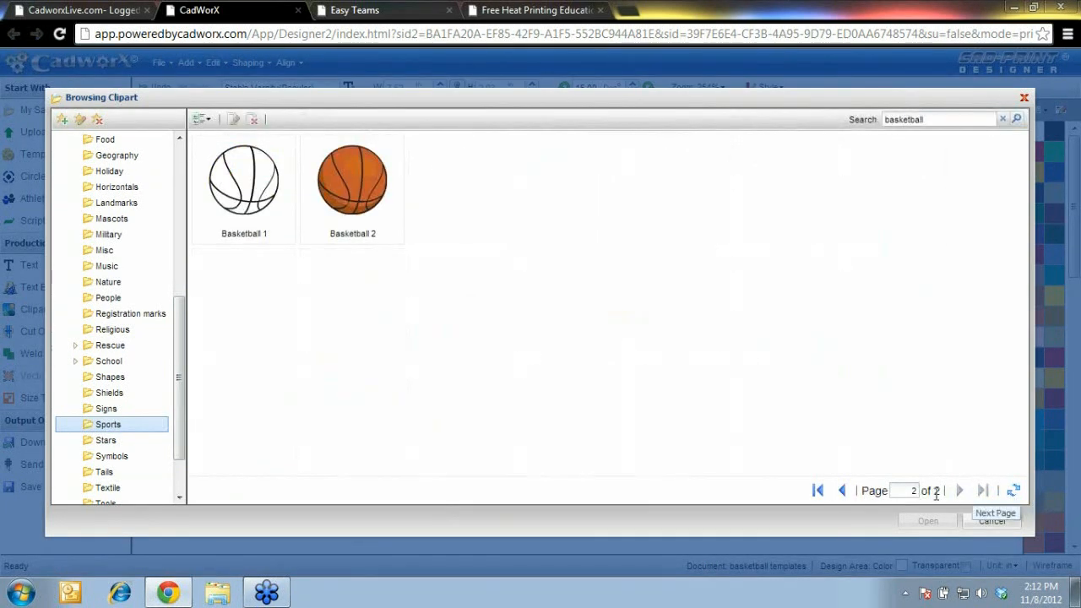
left_click(842, 492)
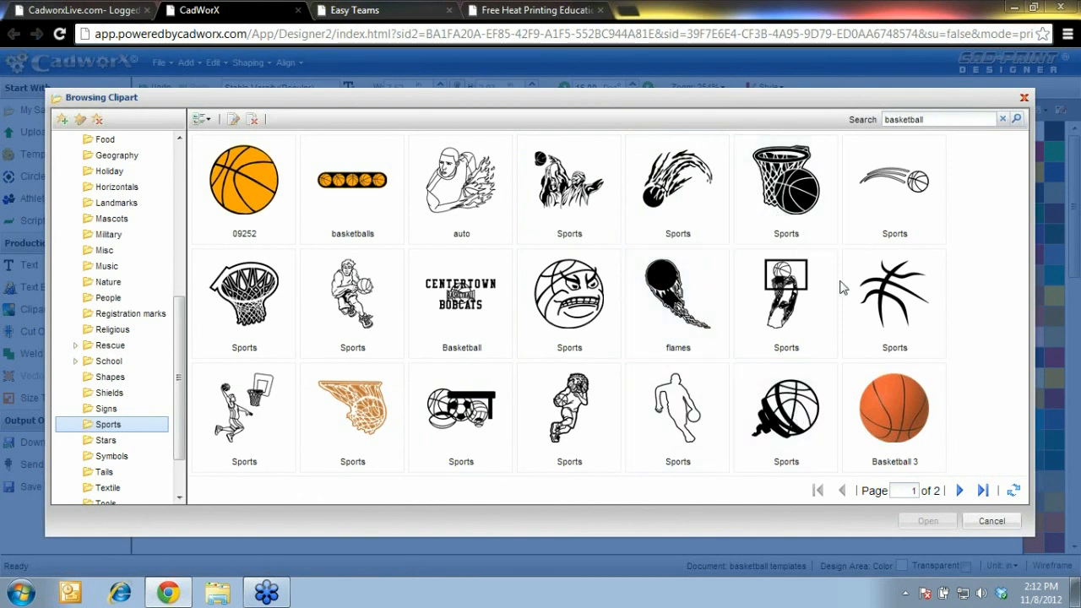
left_click(897, 291)
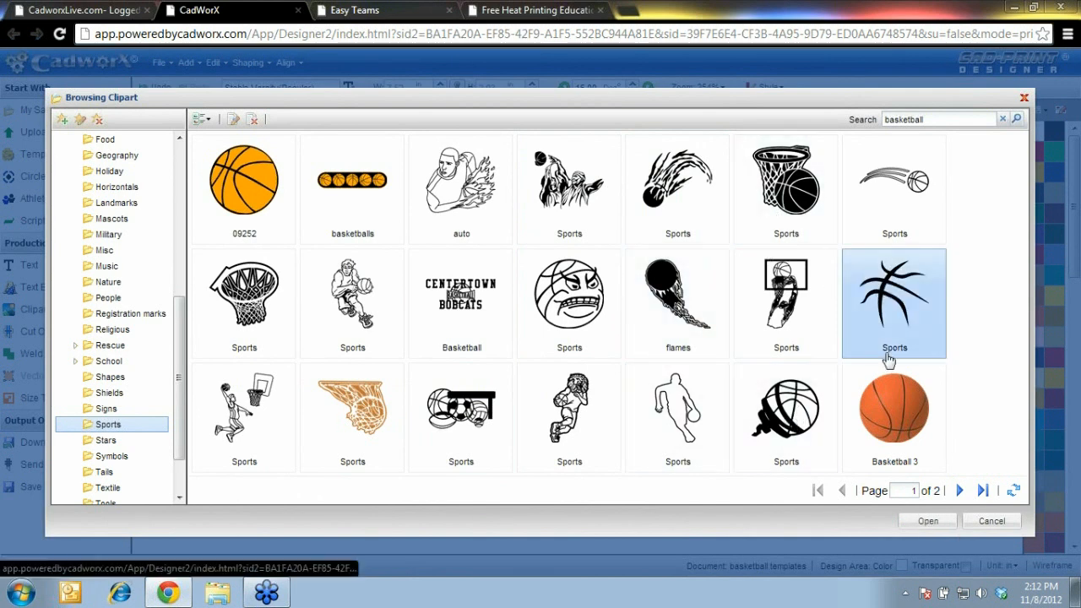
left_click(929, 521)
mouse_move(553, 308)
left_mouse_down()
mouse_move(550, 296)
mouse_move(549, 311)
mouse_move(527, 321)
mouse_move(540, 320)
left_mouse_up()
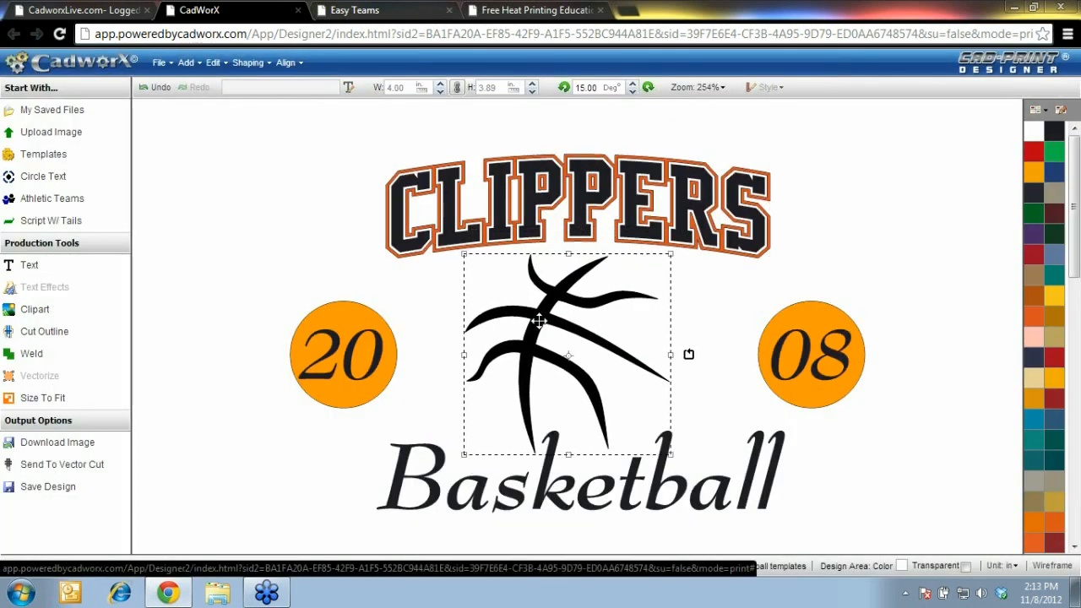
Delete the orange circles behind the 20 and the 08
left_click(363, 304)
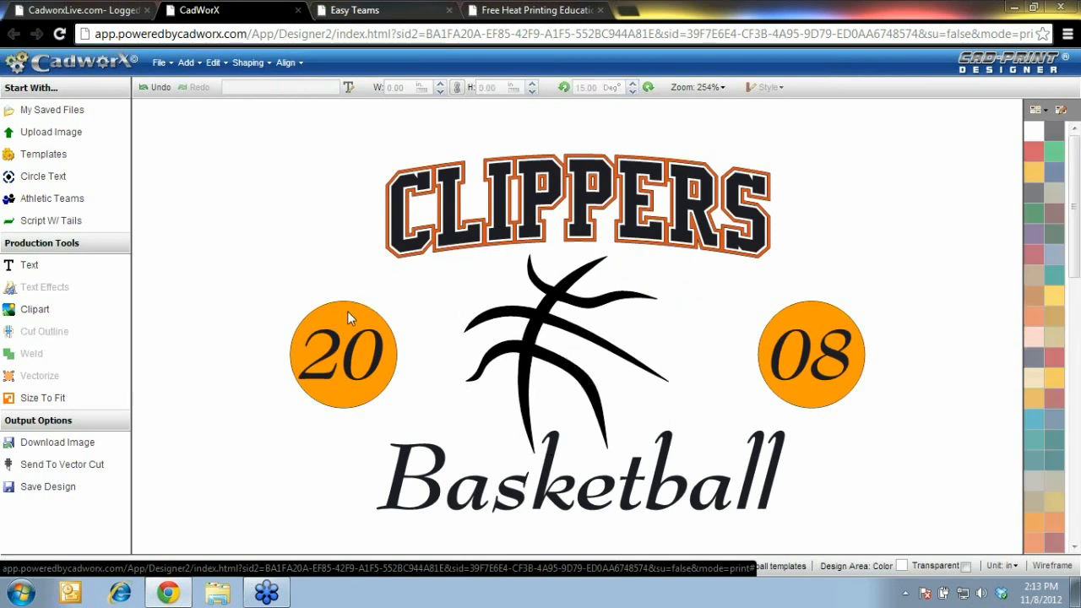
left_click(345, 313)
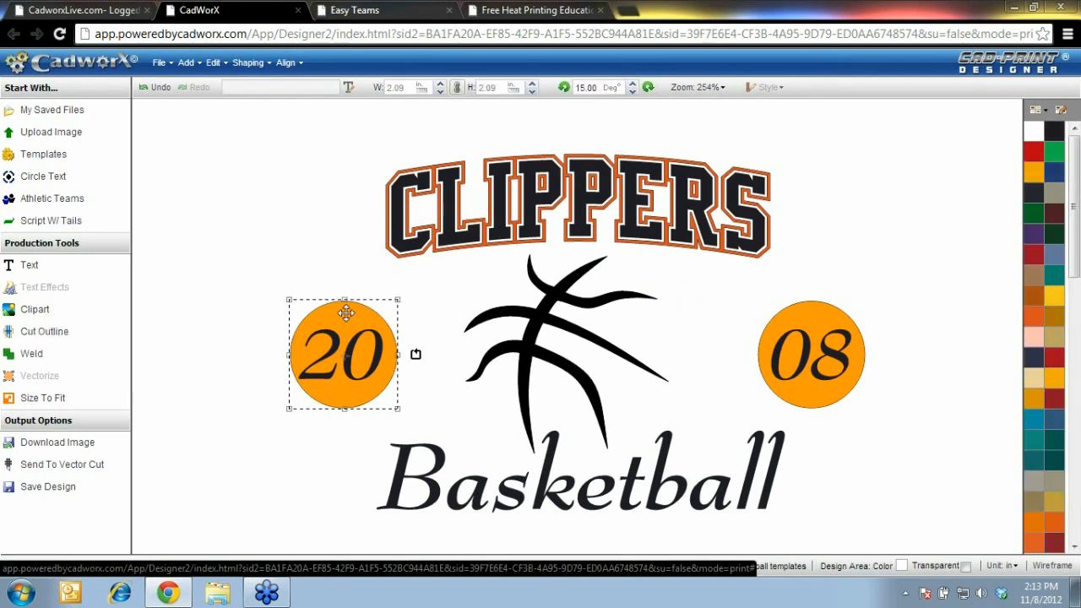
key("Delete")
left_click(808, 313)
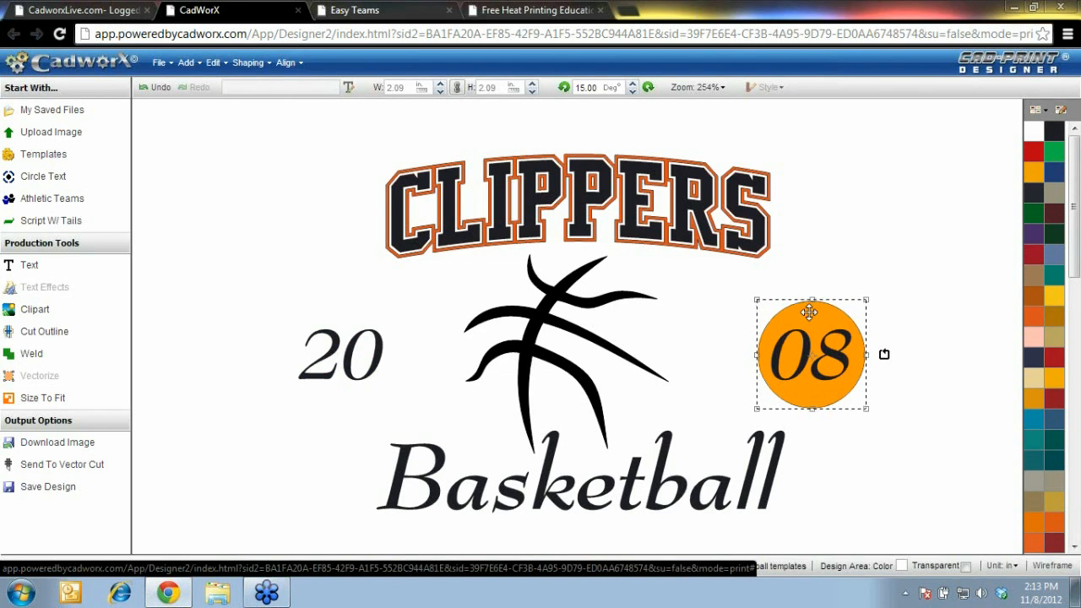
key("Delete")
Move 20 and 08 snugly to either side of the basketball swoosh
left_click_drag(262, 395, 411, 316)
left_click_drag(341, 354, 412, 337)
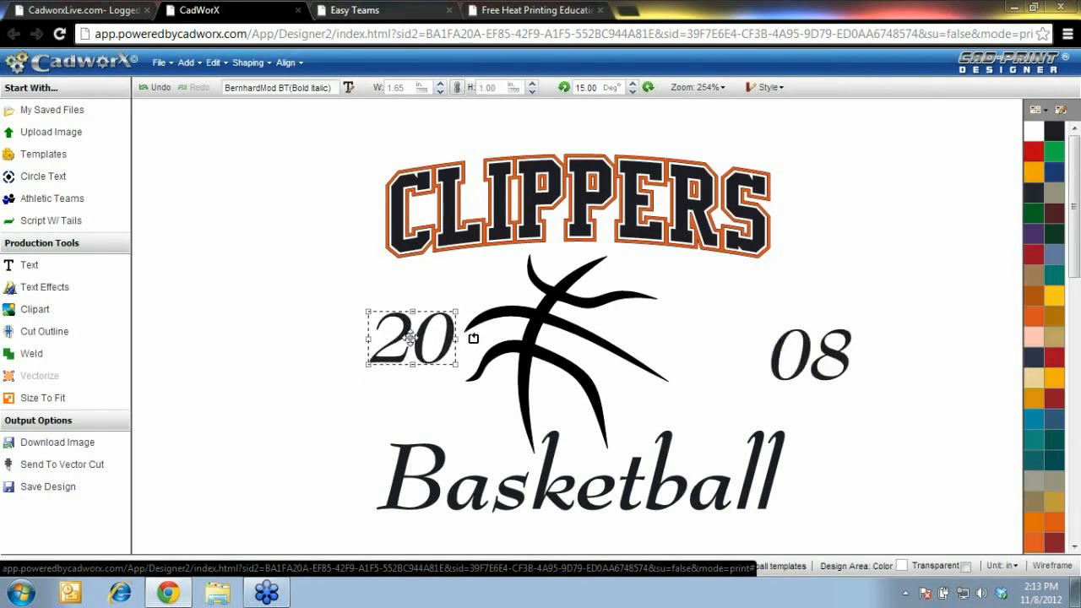
left_click_drag(754, 304, 880, 407)
left_click_drag(765, 351, 723, 340)
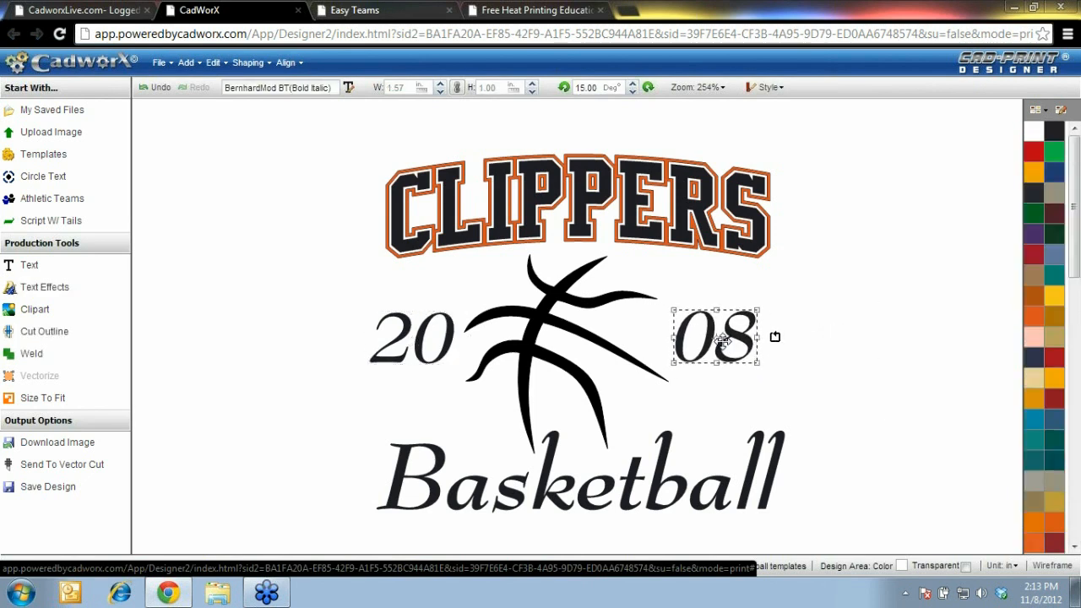
left_click(308, 310)
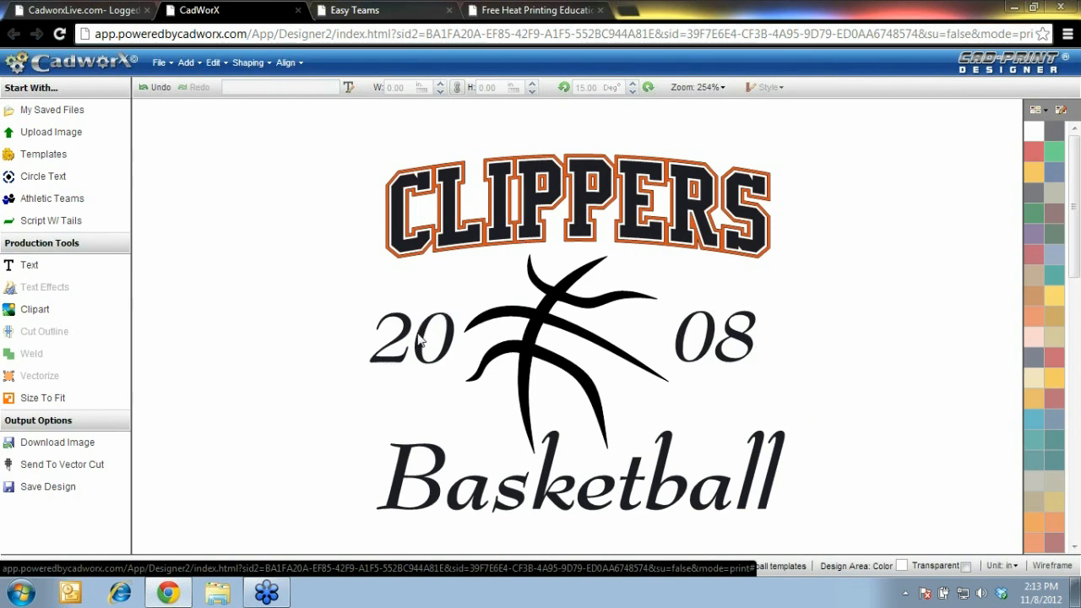
Change the 08 text to 12, set it beside the swoosh, and select both numbers
double_click(712, 342)
double_click(659, 150)
type("12")
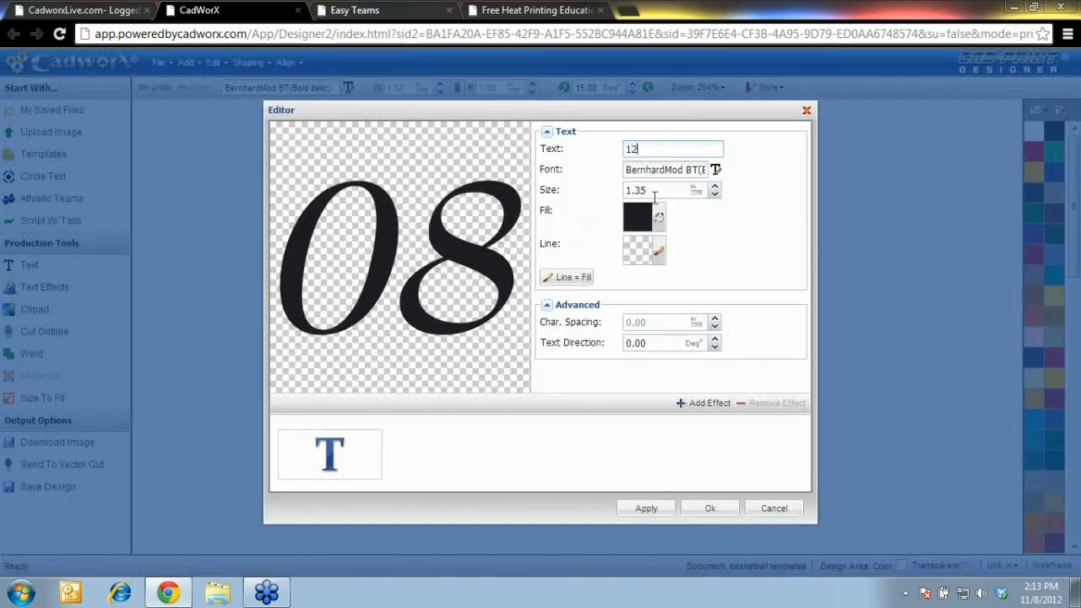
left_click(709, 512)
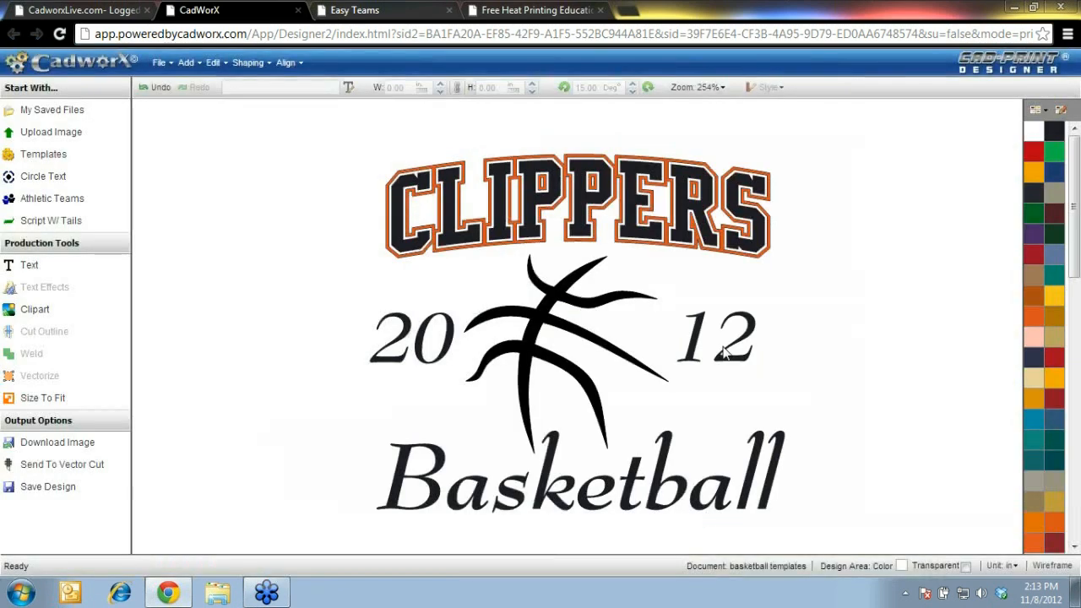
mouse_move(720, 346)
left_mouse_down()
mouse_move(704, 350)
mouse_move(731, 341)
mouse_move(731, 355)
mouse_move(728, 338)
left_mouse_up()
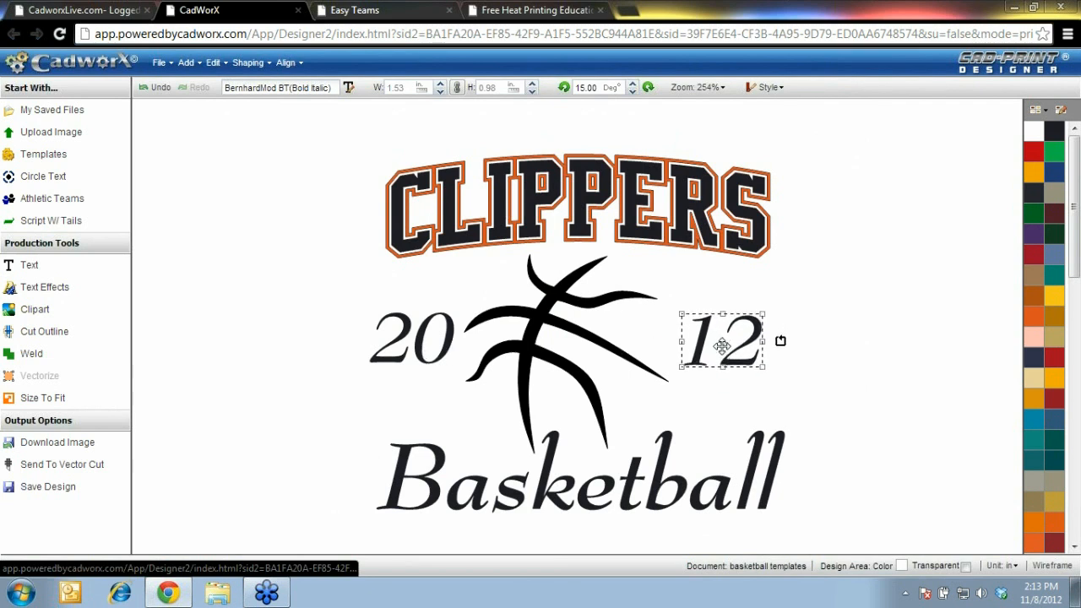
left_click_drag(300, 288, 824, 393)
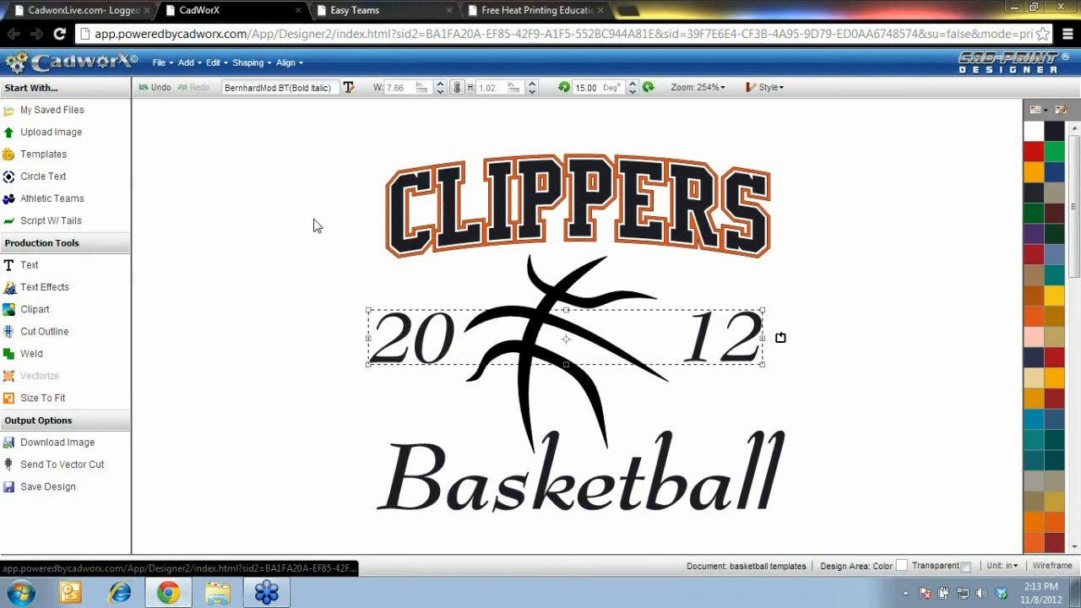
Align the 20 and 12 numbers on their middles
left_click(263, 71)
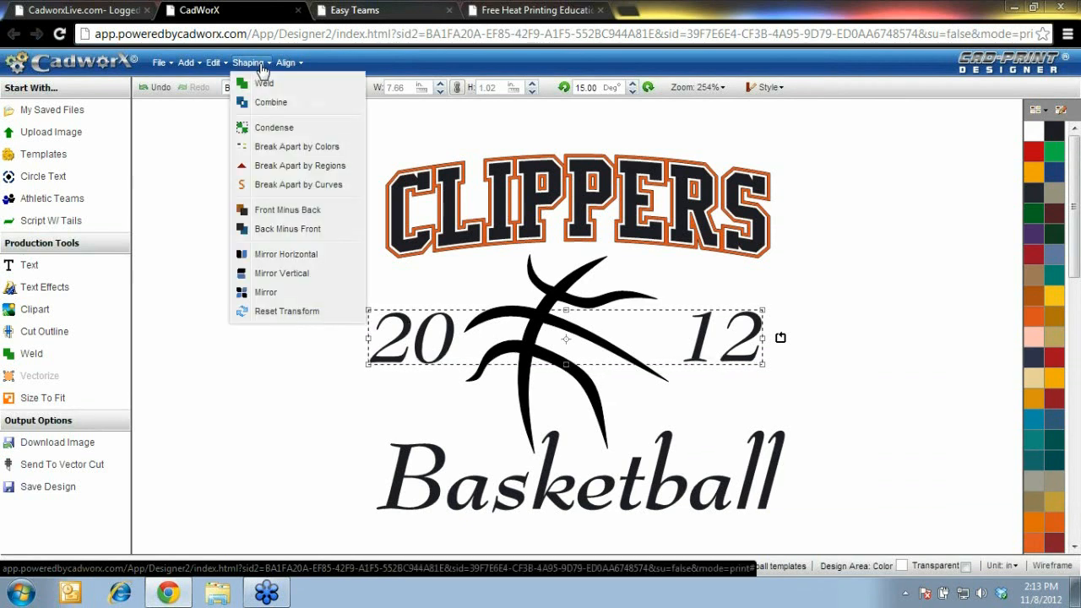
left_click(284, 68)
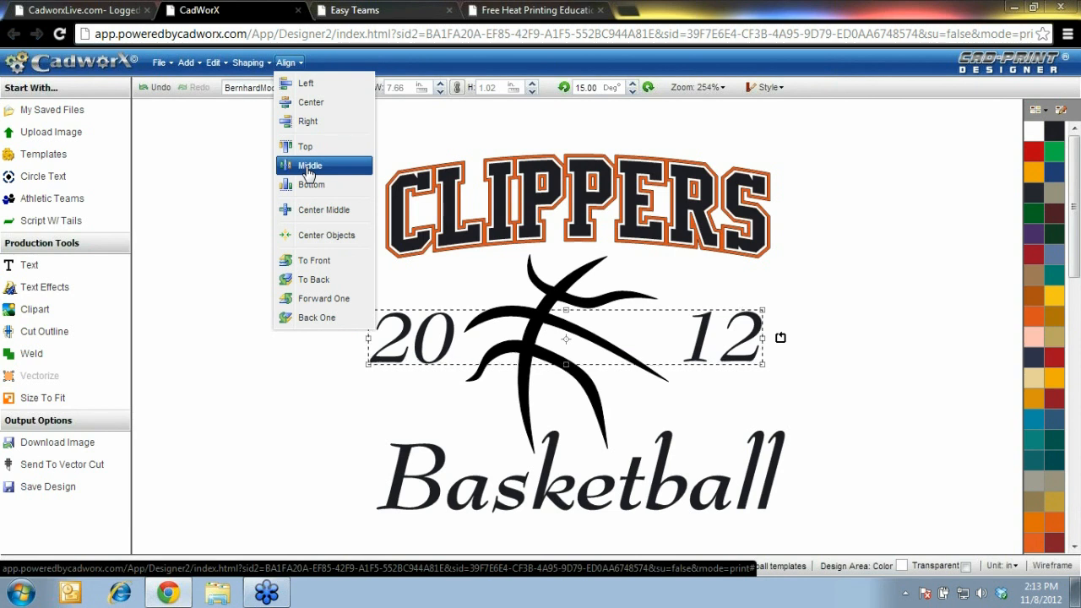
left_click(309, 165)
left_click(300, 348)
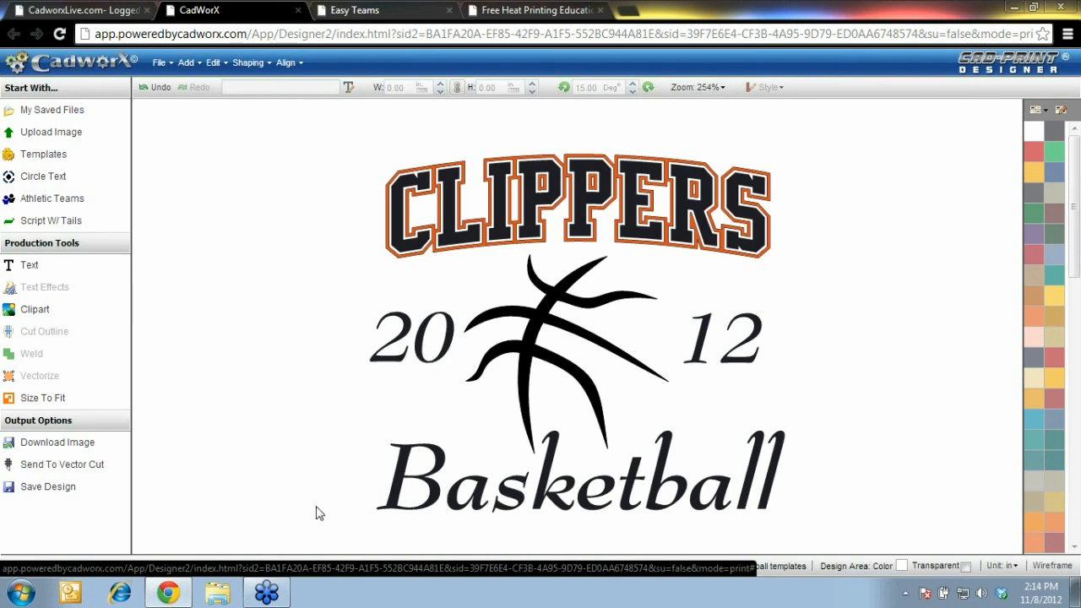
Centre Basketball, the swoosh with 2012, and CLIPPERS horizontally
left_click(444, 463)
left_click(527, 336, "shift")
left_click(535, 204, "shift")
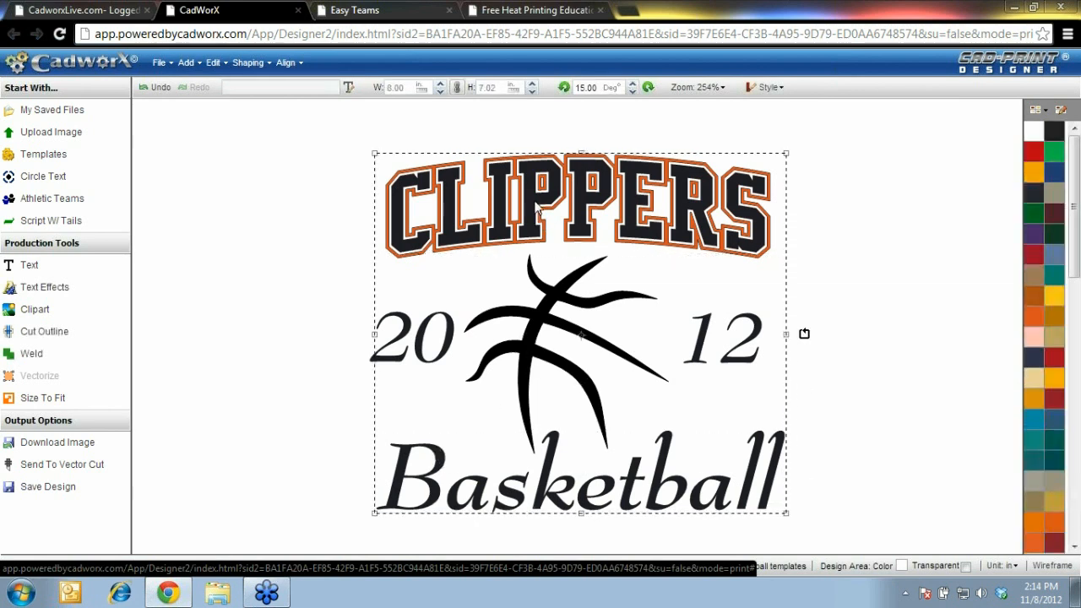
left_click(300, 65)
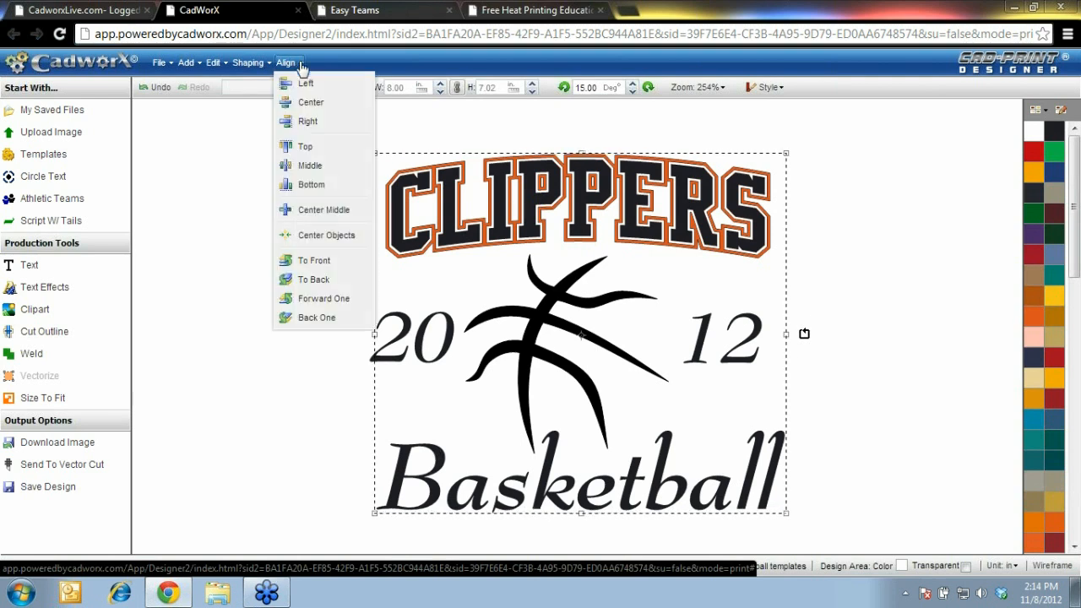
left_click(312, 102)
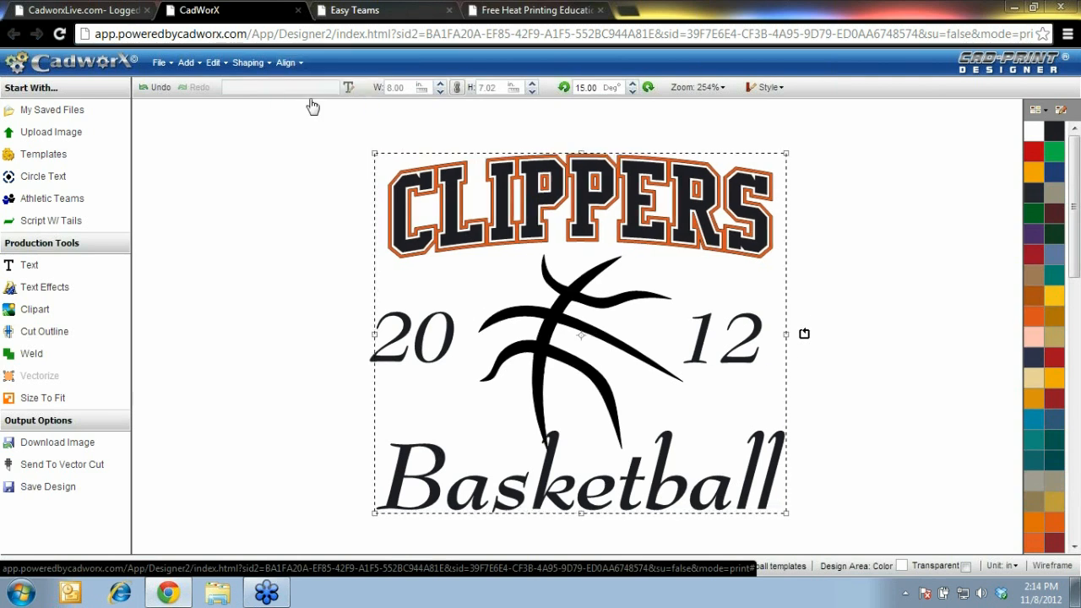
left_click(195, 336)
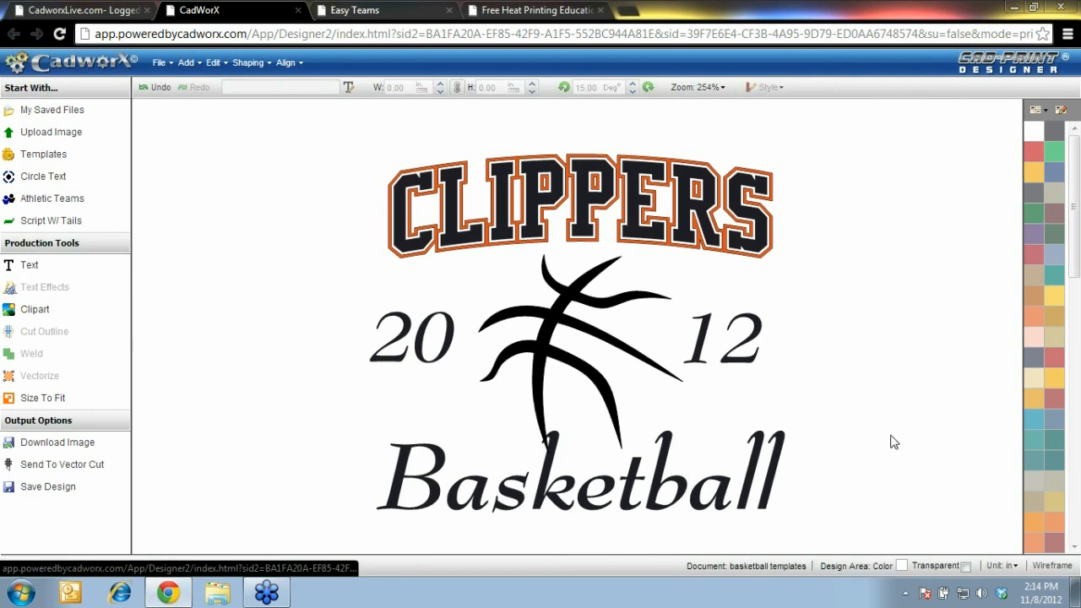
Weld the ball graphic and Basketball text into one shape in wireframe, then restore filled view
left_click(1047, 566)
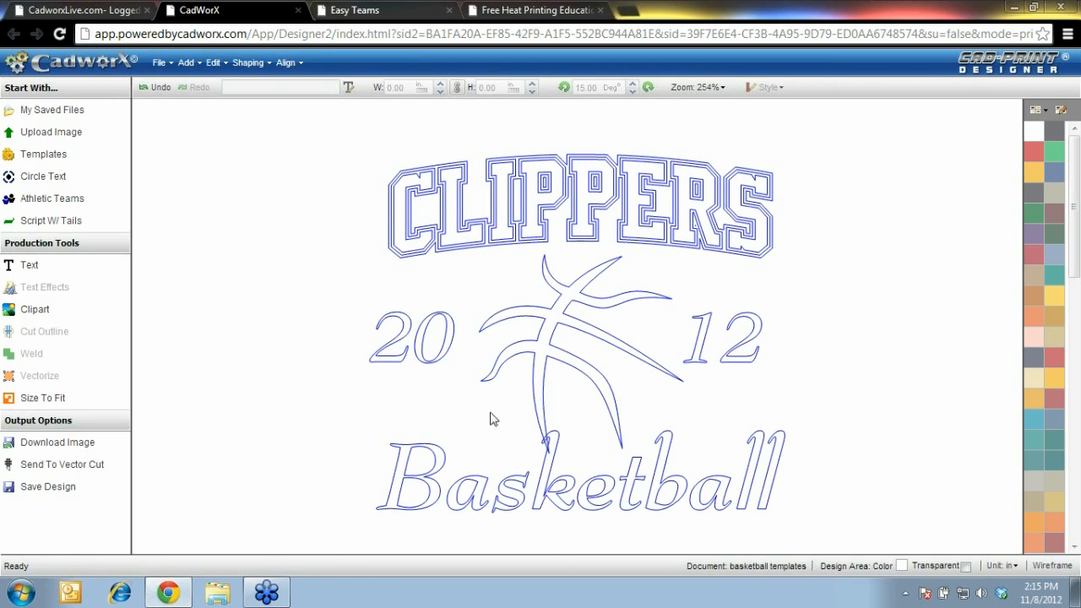
left_click(439, 477)
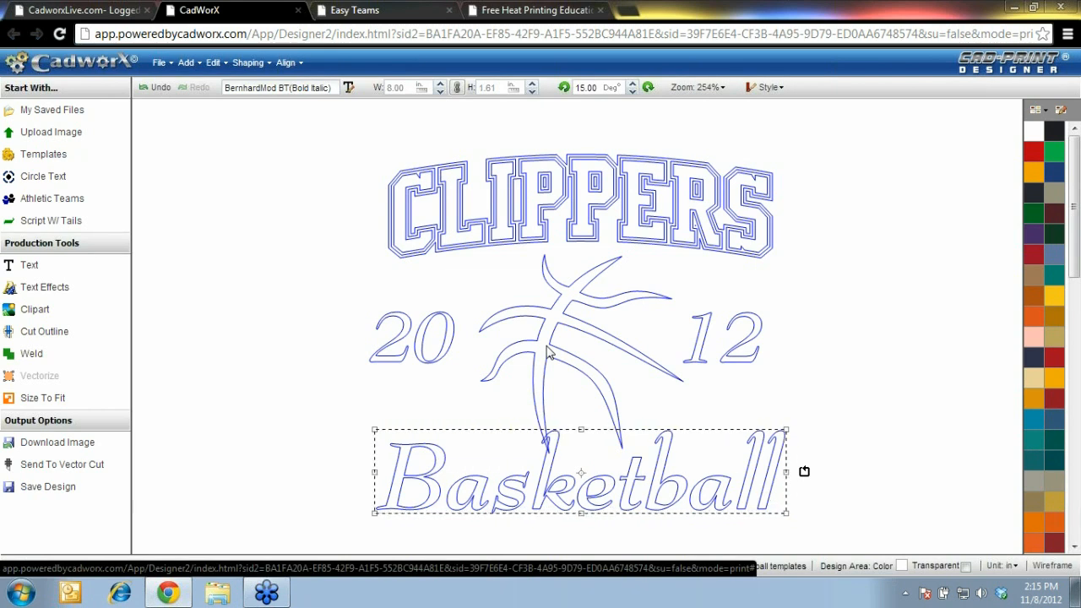
left_click(548, 351, "shift")
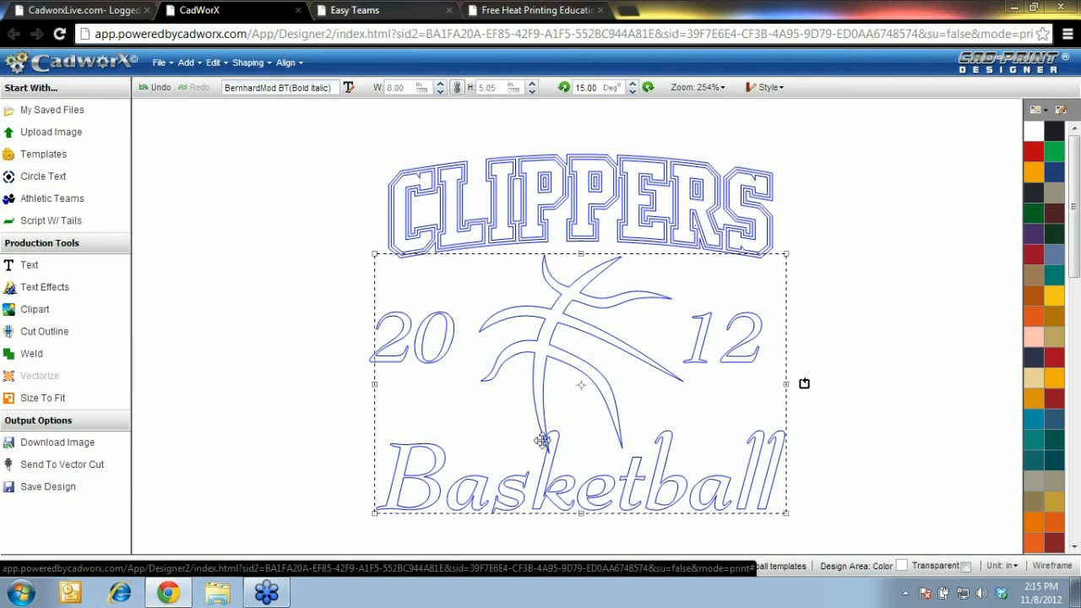
left_click(267, 66)
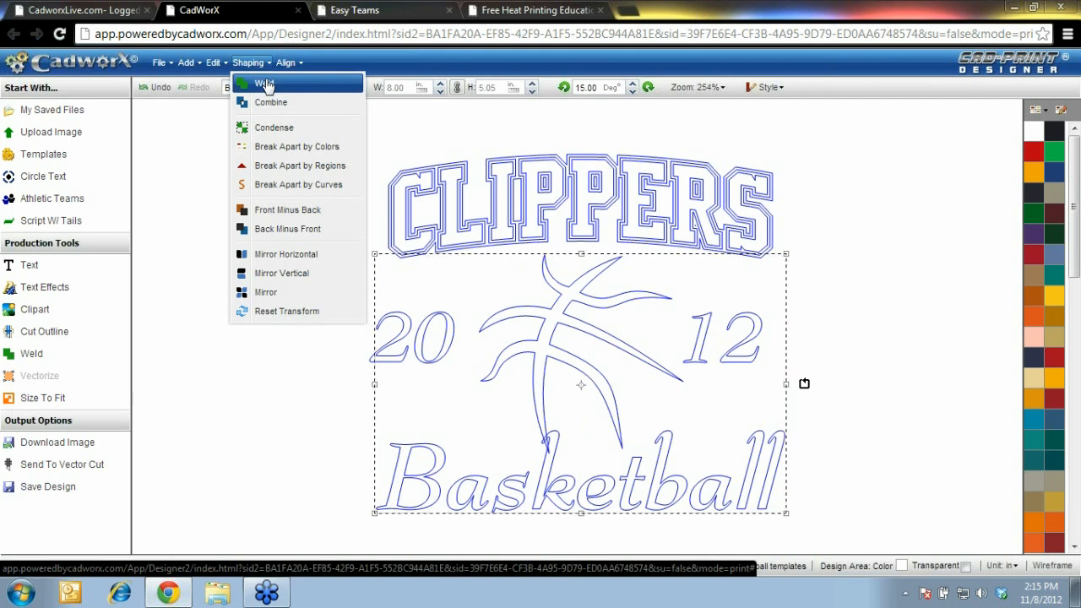
left_click(264, 83)
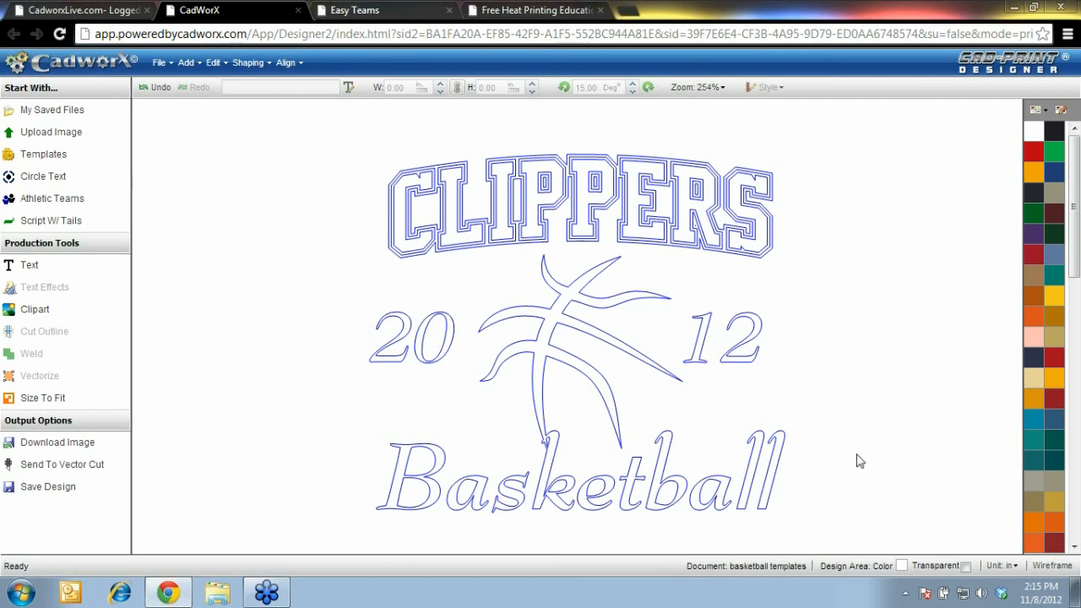
left_click(1068, 568)
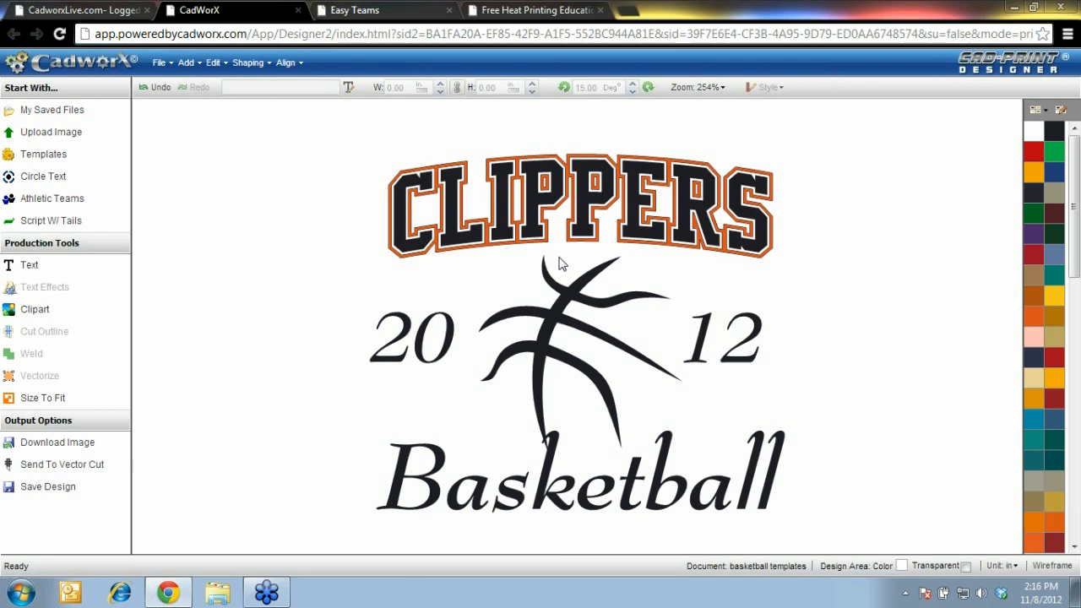
Select the entire Clippers design and bring up Size To Fit from Production Tools
left_click_drag(328, 535, 838, 148)
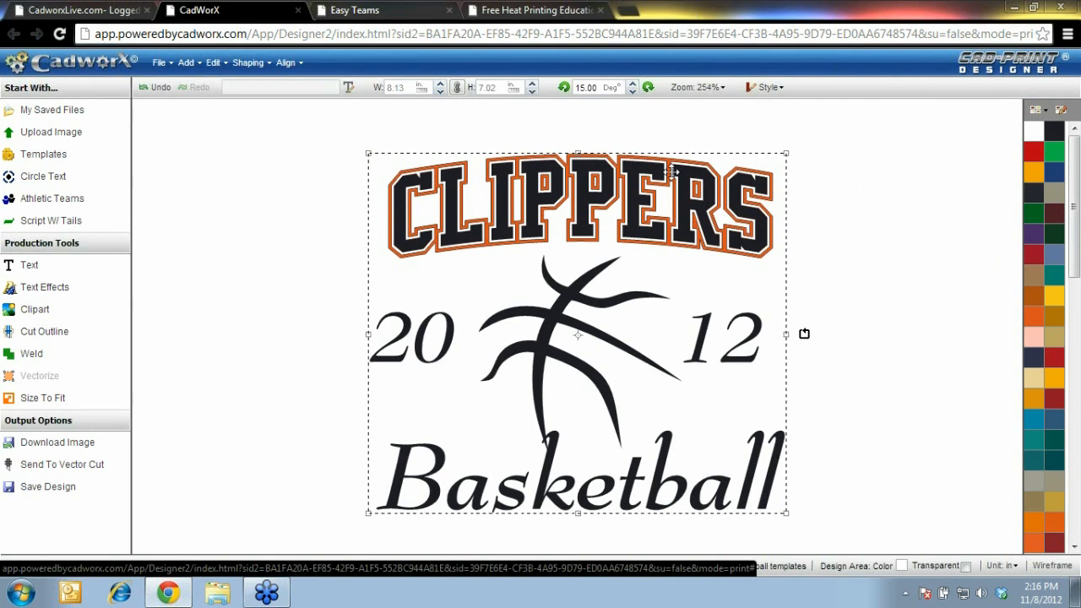
left_click(314, 530)
left_click_drag(308, 543, 891, 140)
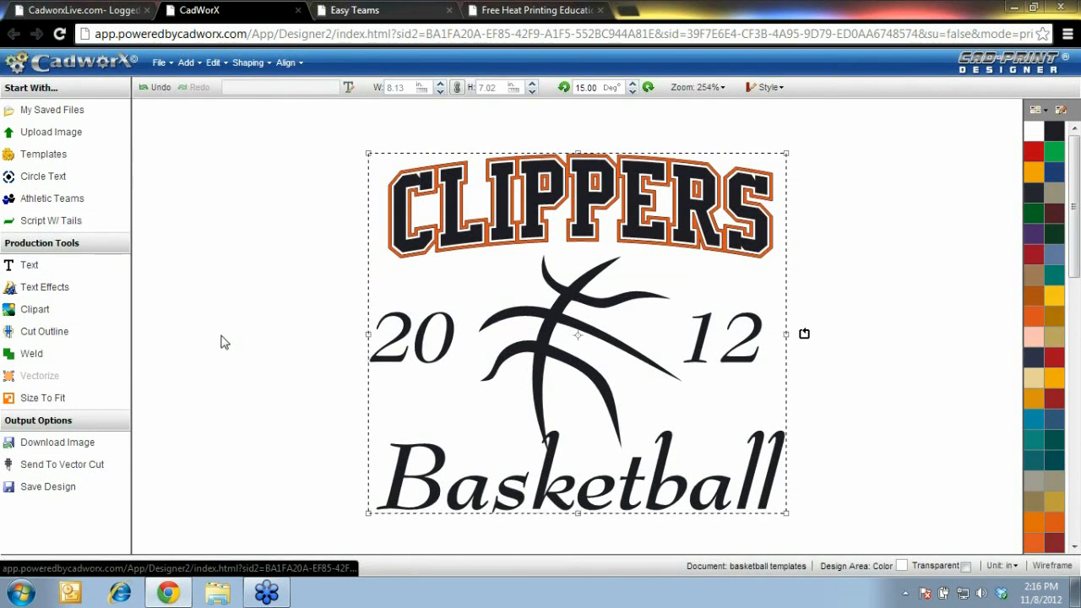
left_click(56, 402)
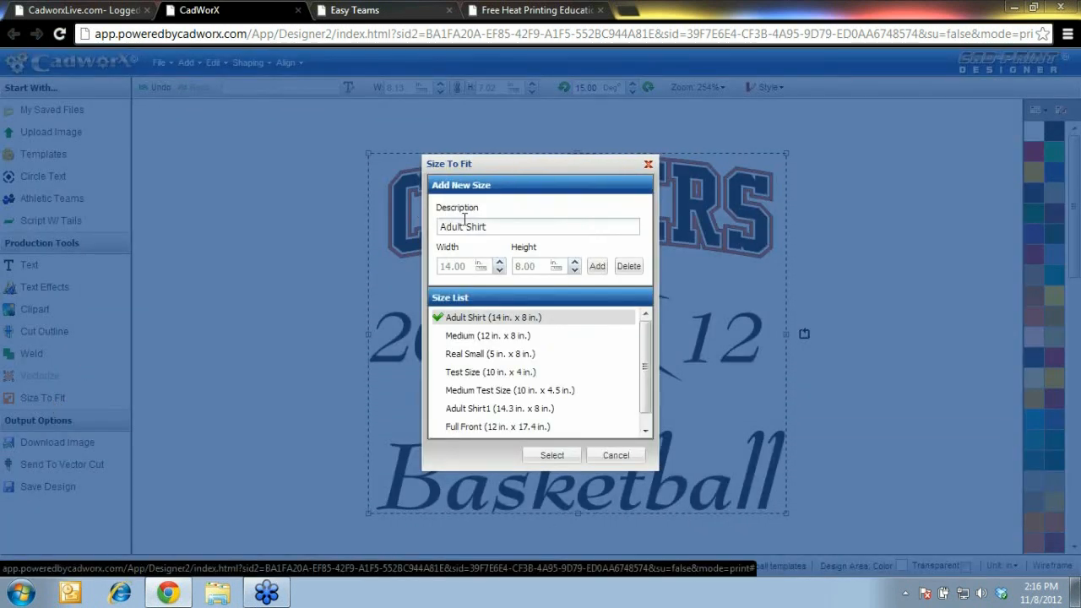
Add a 15 x 12 in Shooting Shirt size and resize the design to it (13.91 x 12.00 in)
left_click(501, 338)
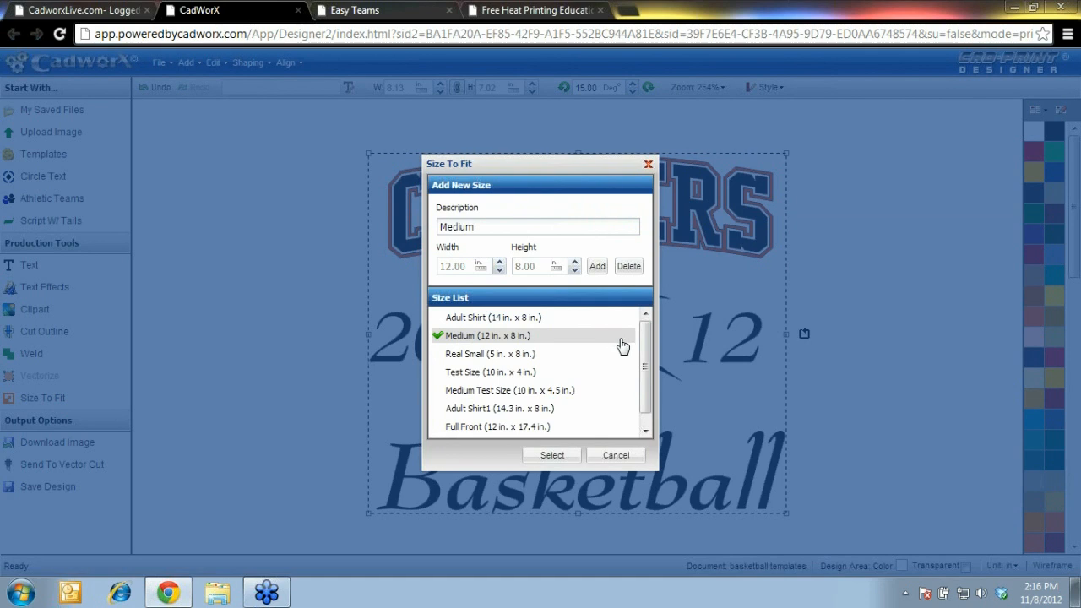
mouse_move(646, 357)
left_mouse_down()
mouse_move(644, 380)
mouse_move(644, 343)
mouse_move(644, 404)
mouse_move(645, 357)
left_mouse_up()
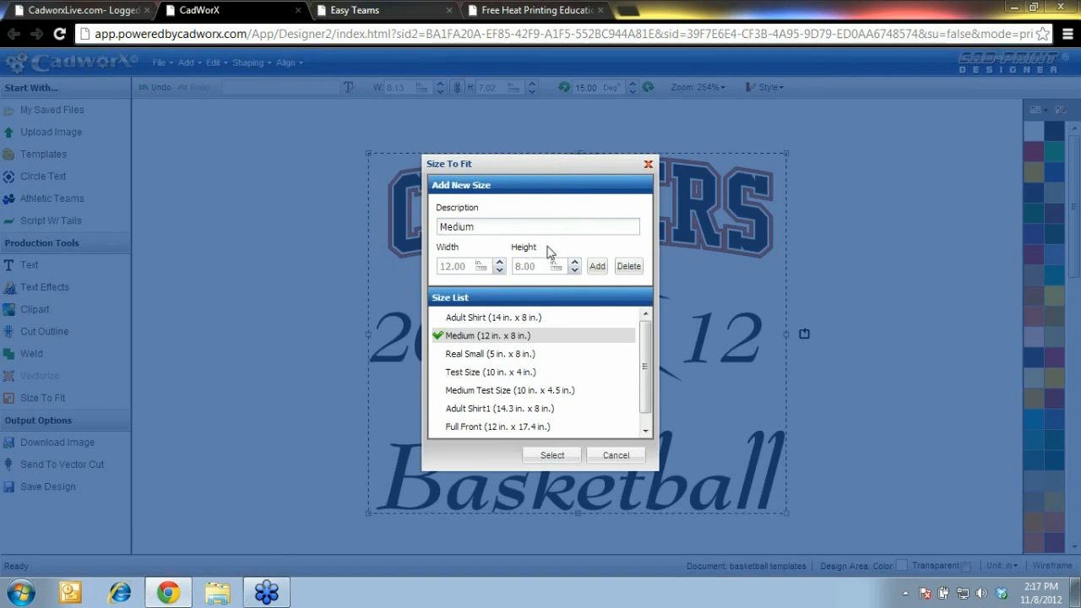
left_click_drag(502, 225, 407, 226)
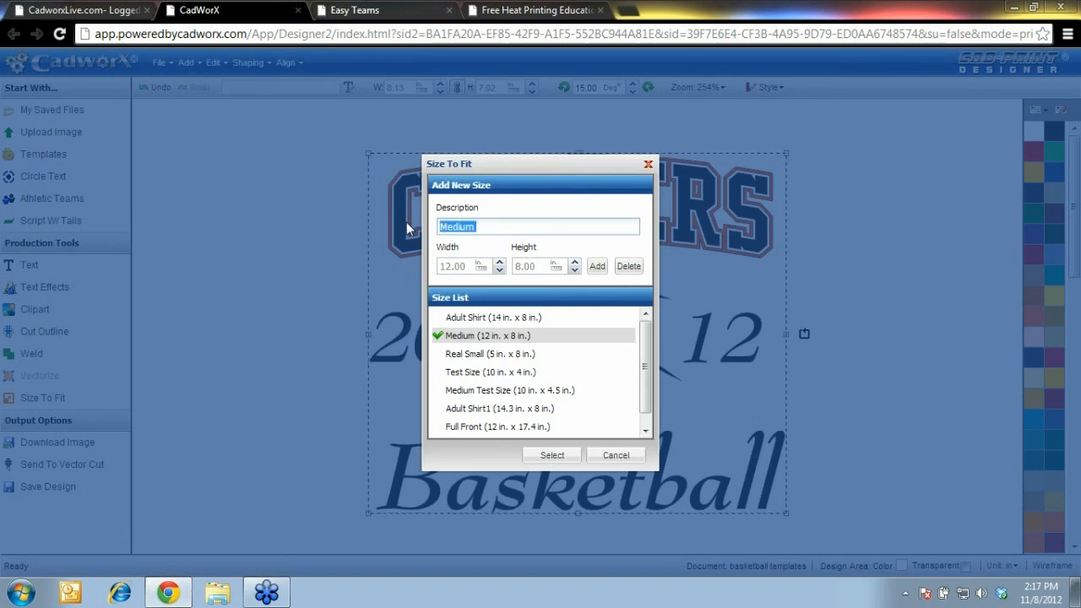
type("Shoo")
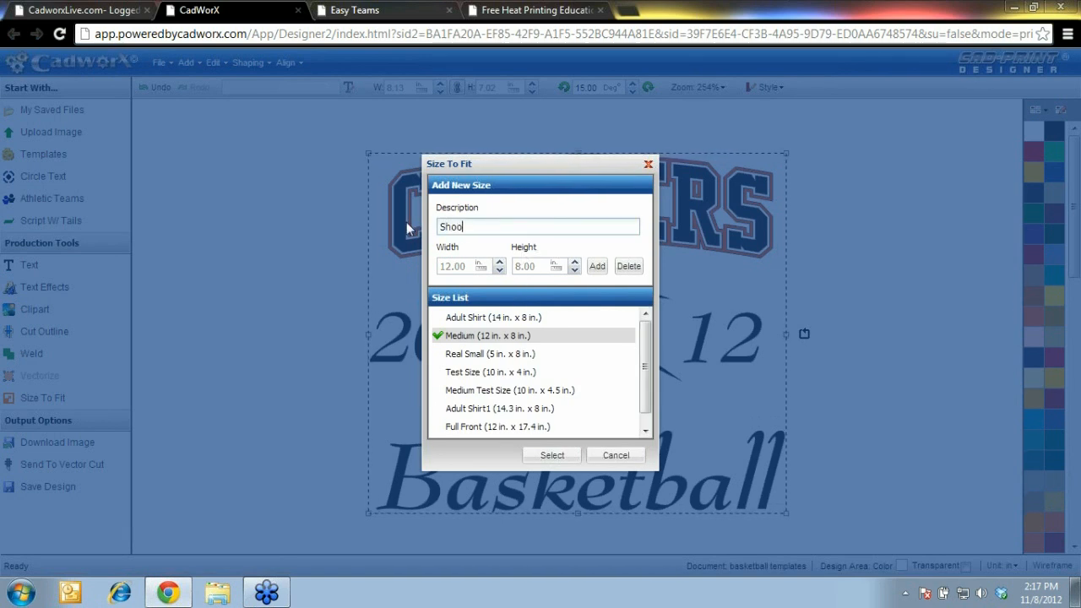
type("ting Shirt")
left_click_drag(467, 266, 422, 266)
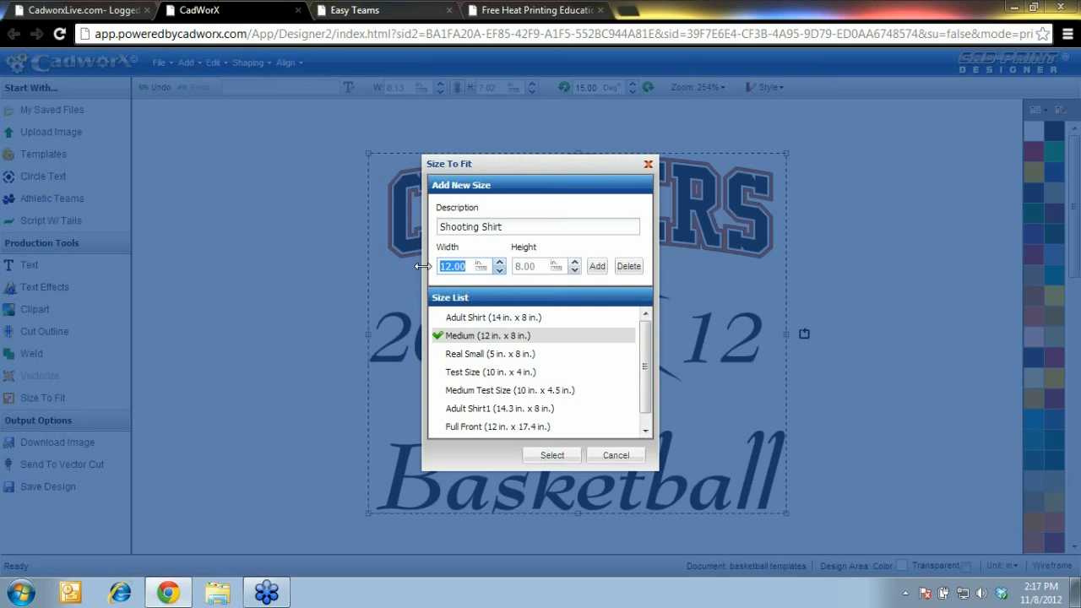
type("15")
key("Tab")
type("12")
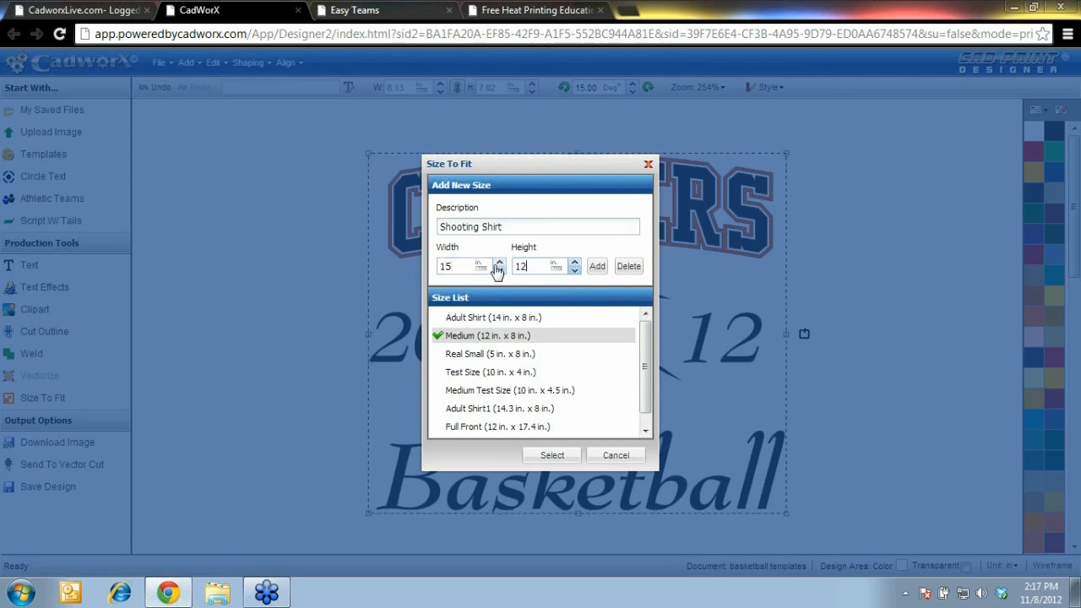
left_click(596, 267)
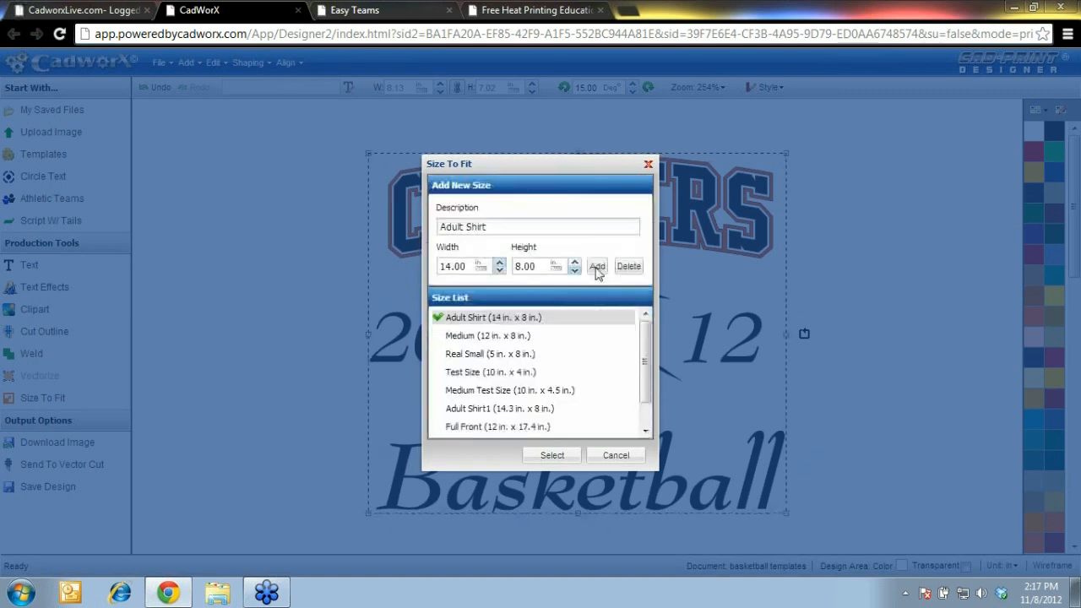
left_click_drag(644, 362, 644, 370)
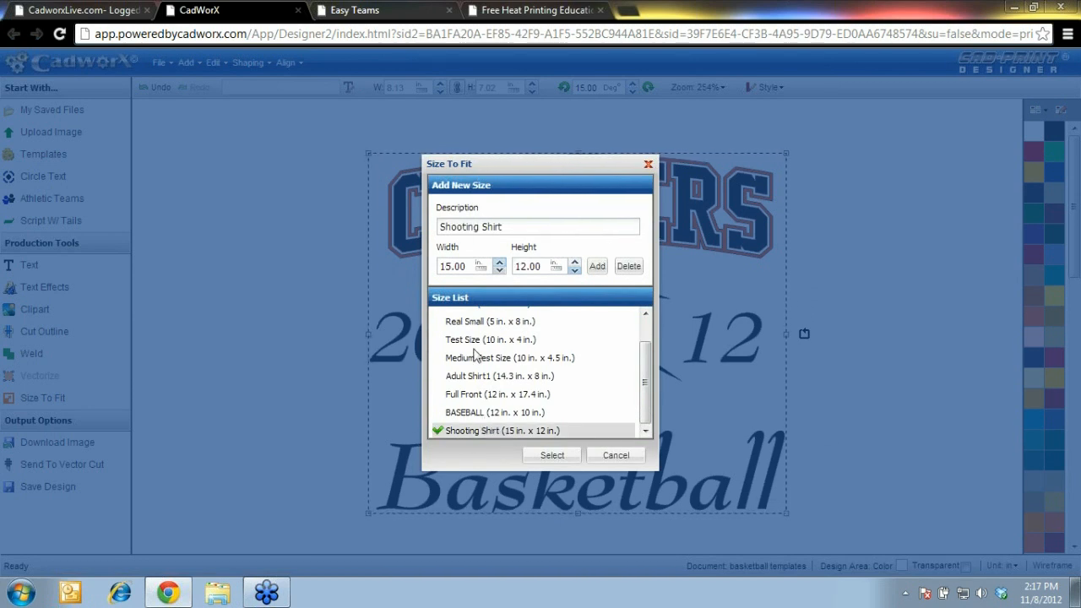
left_click(553, 455)
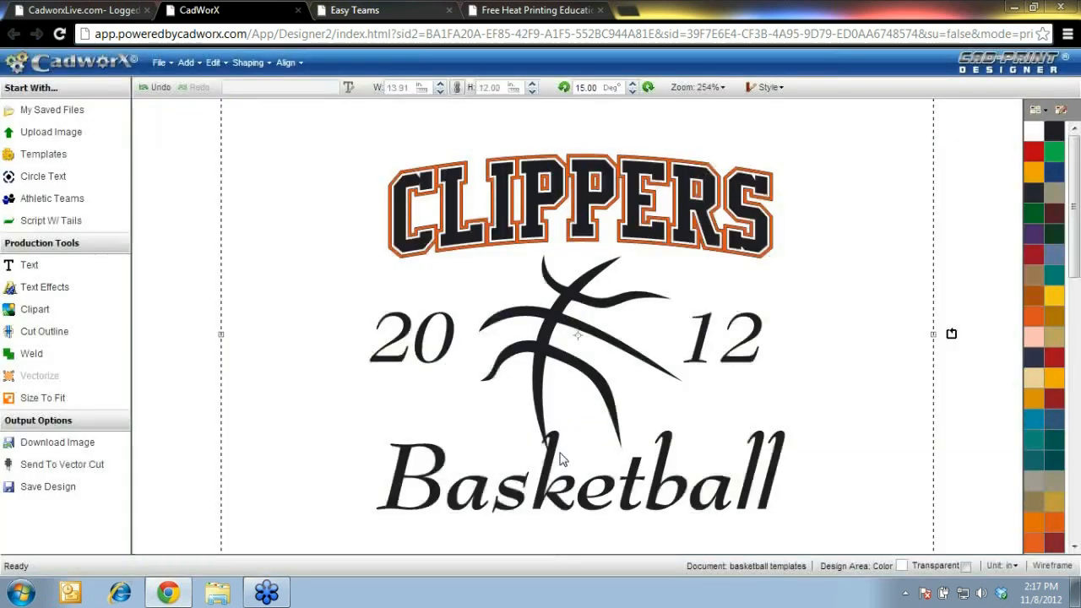
Zoom to fit the resized design, check it with a full selection, then deselect
left_click(705, 87)
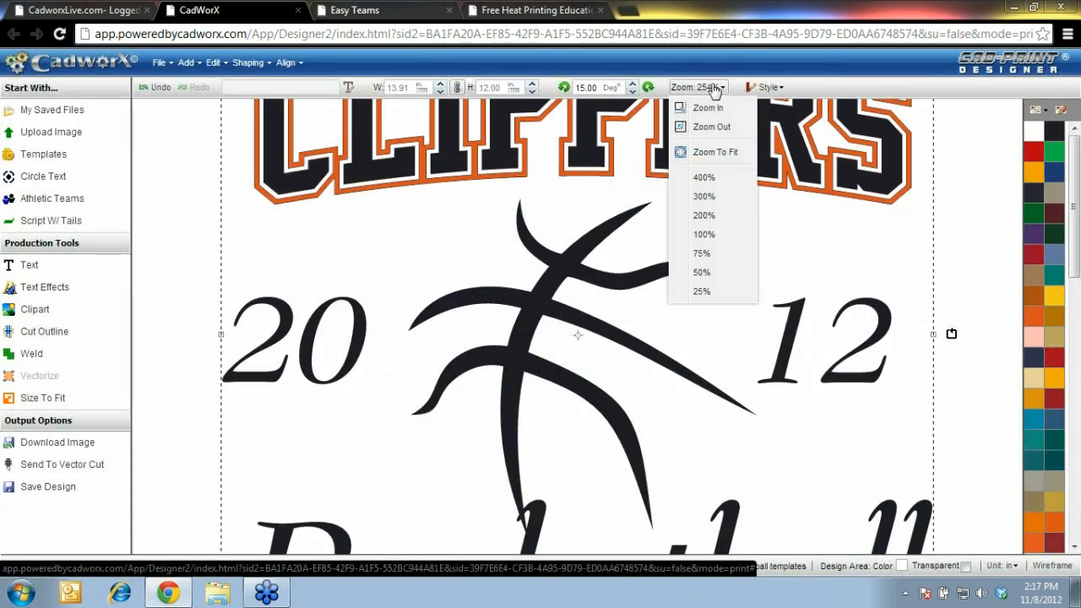
left_click(714, 153)
left_click(203, 291)
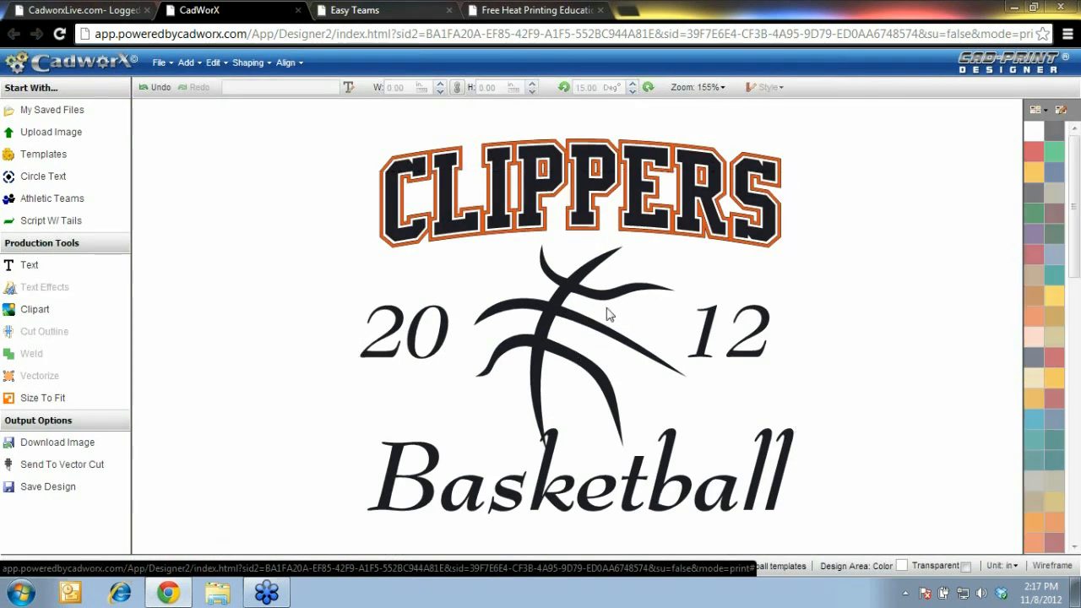
left_click_drag(301, 123, 885, 567)
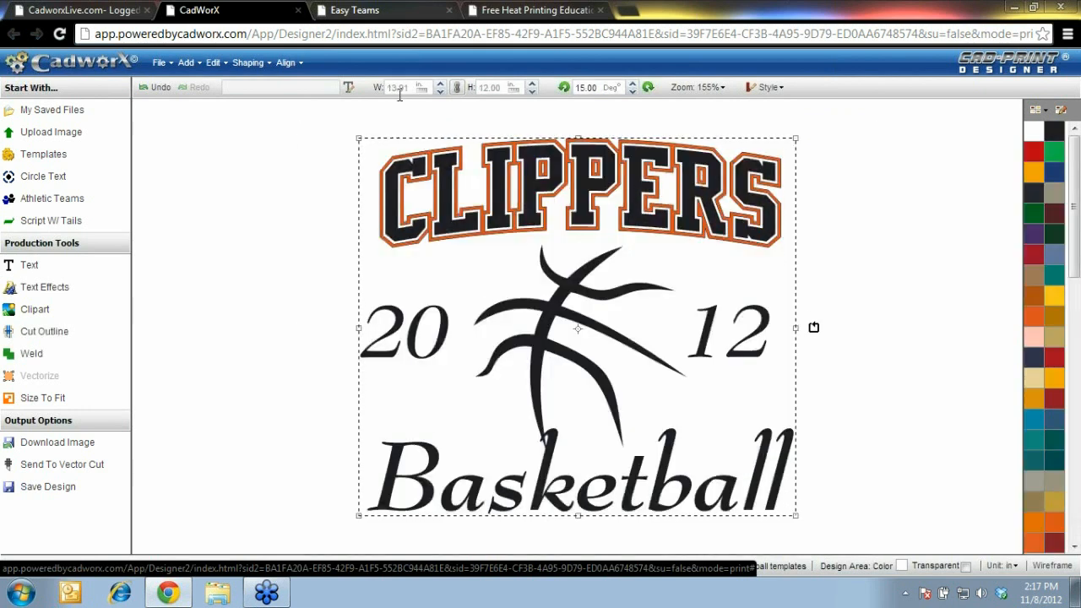
left_click(287, 296)
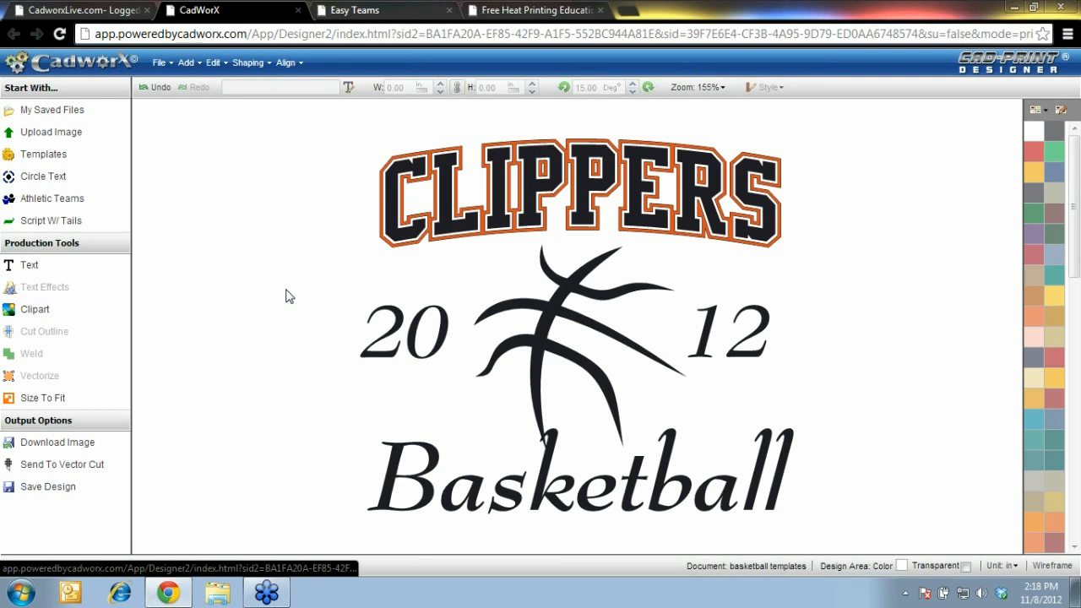
left_click(109, 15)
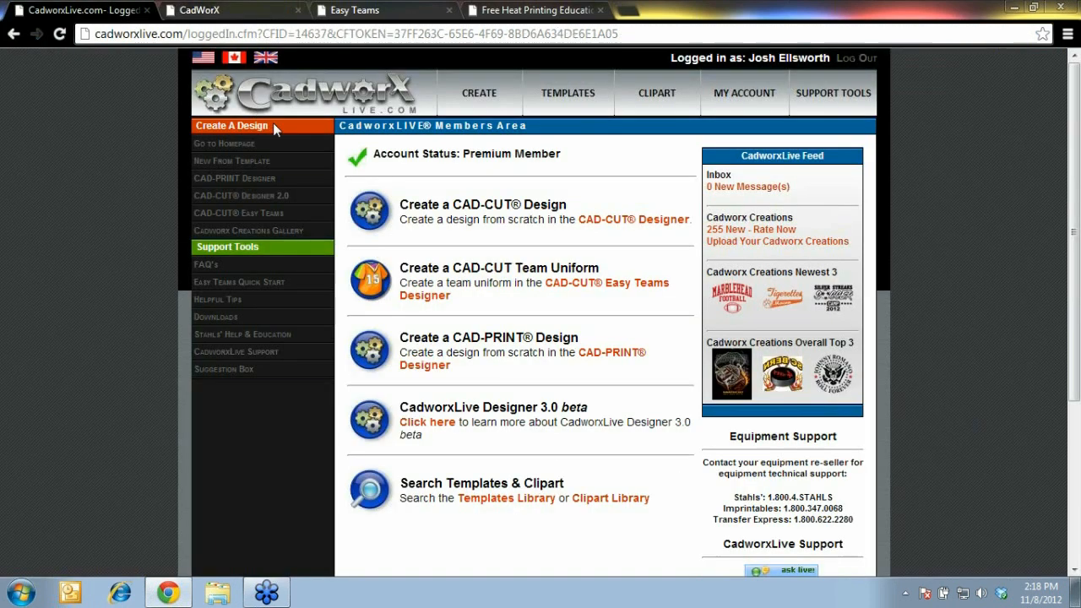
left_click(233, 319)
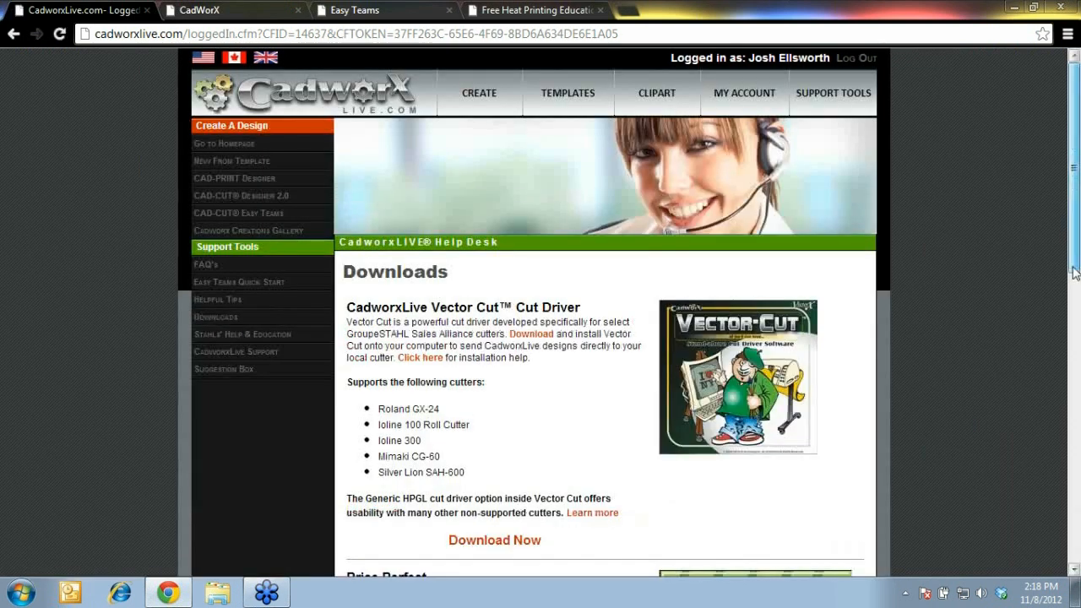
scroll(1075, 272, "down", 1)
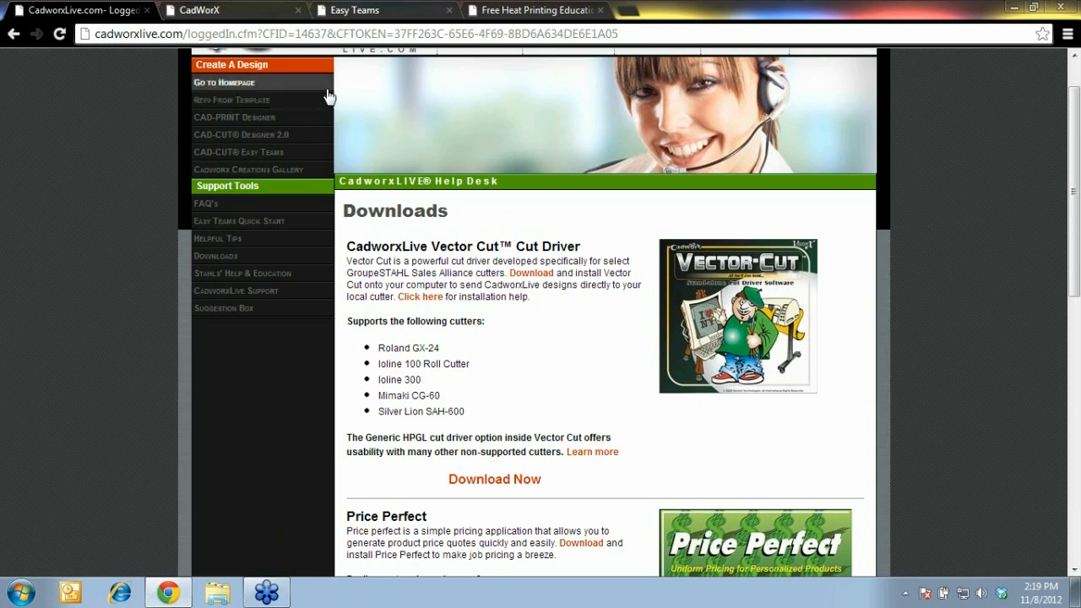
left_click(252, 15)
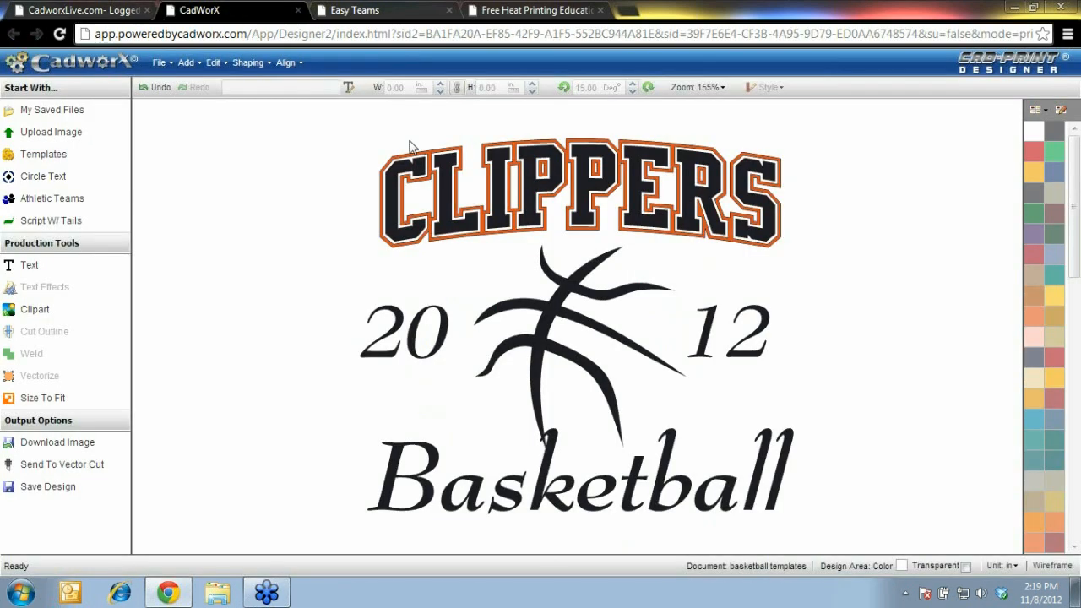
Export the design to Vector Cut as a PLTX file and open Untitled (88).pltx
left_click(159, 63)
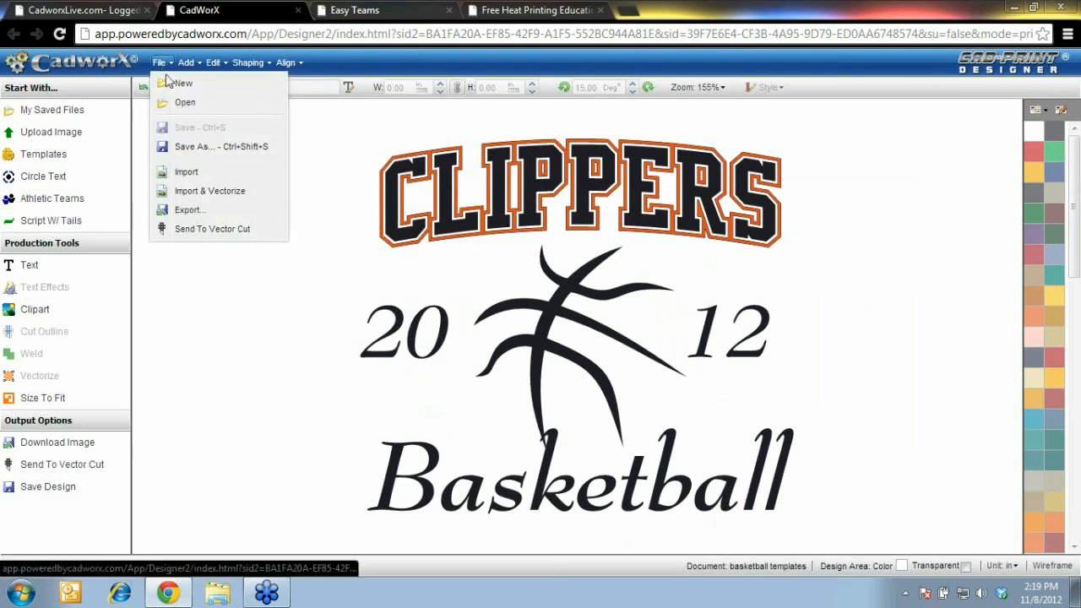
left_click(213, 229)
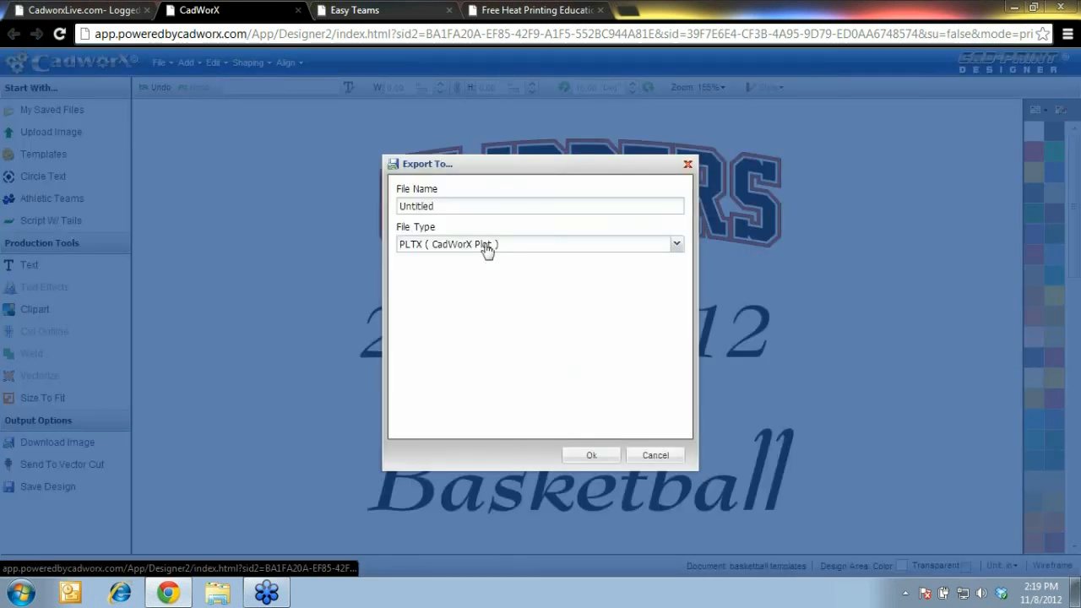
left_click(593, 453)
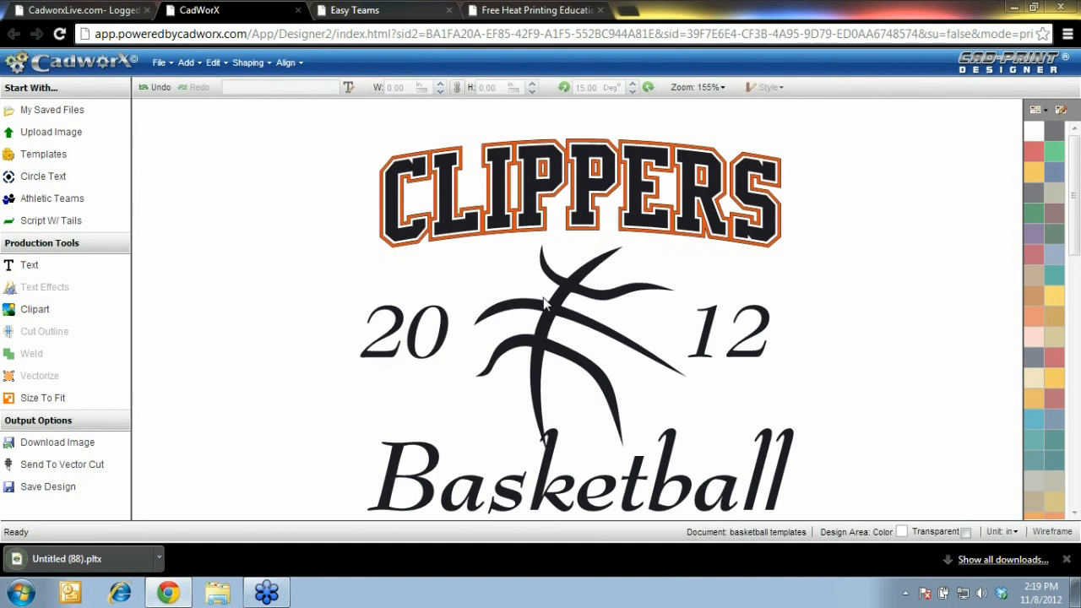
left_click(127, 570)
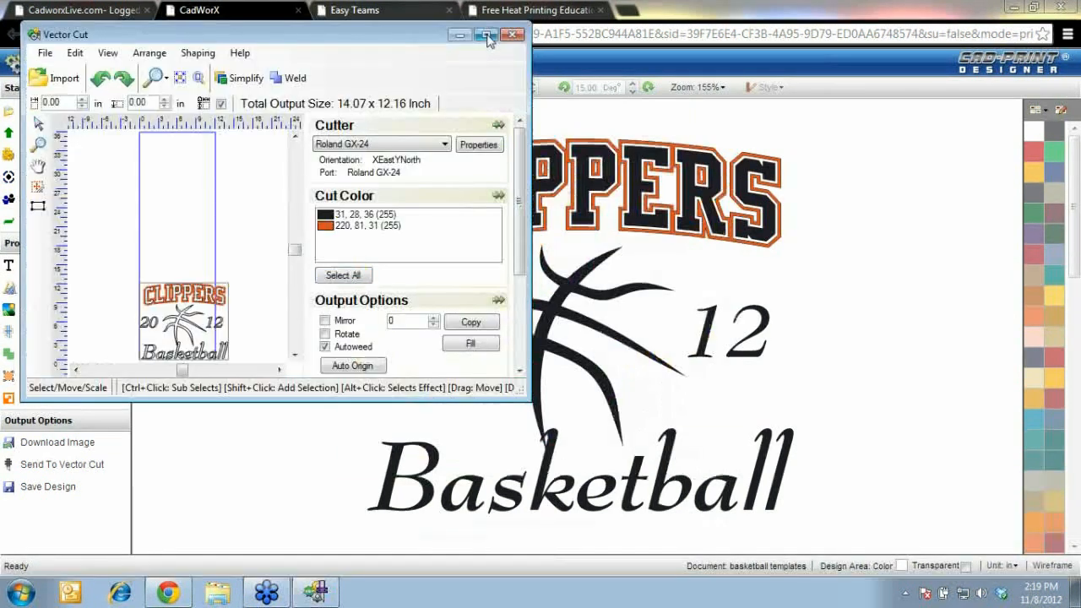
Maximize the Vector Cut nesting window so it fills the screen
left_click(486, 35)
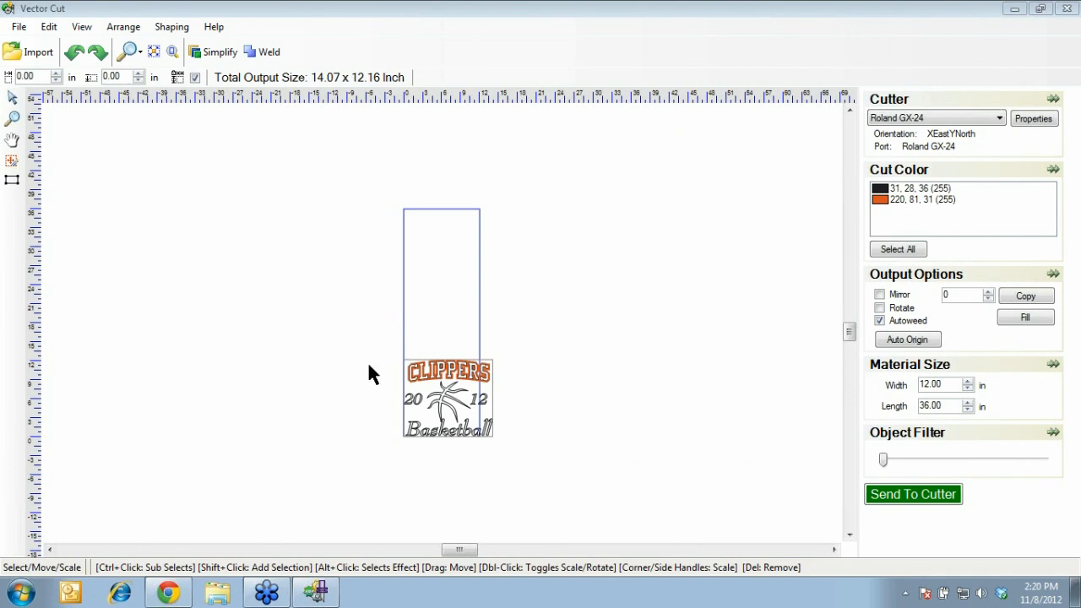
Back in the CadworX designer, start exporting the basketball design as a JPEG image
left_click(168, 593)
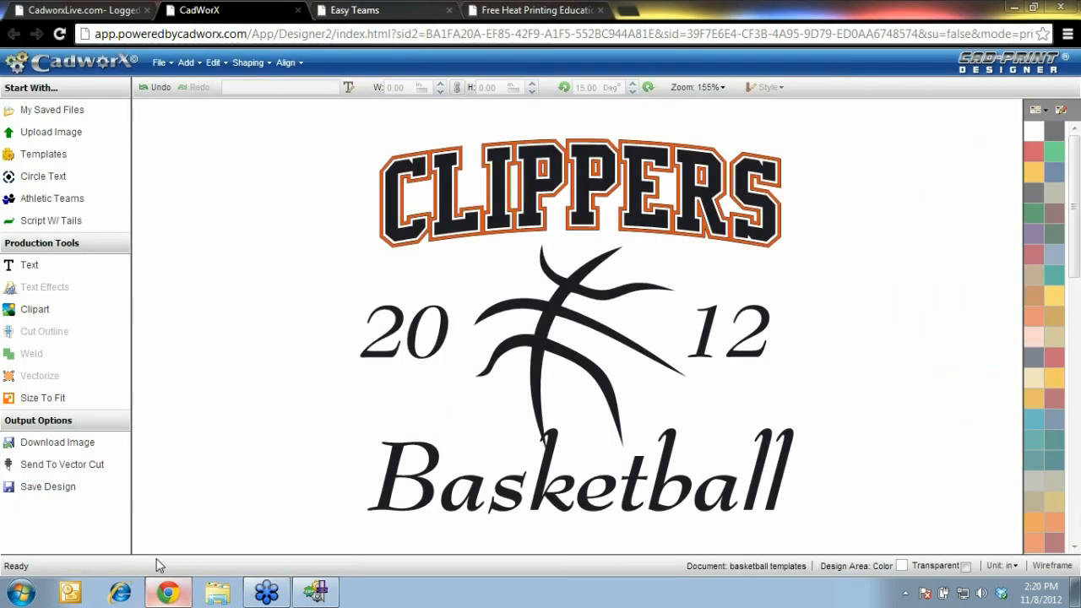
left_click(159, 62)
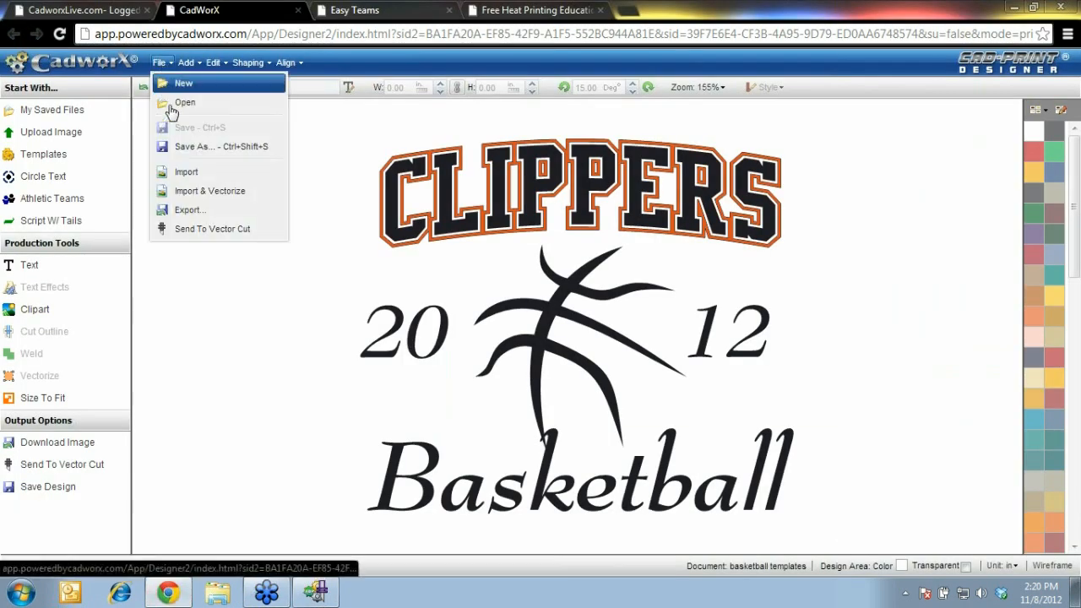
left_click(194, 209)
left_click(583, 245)
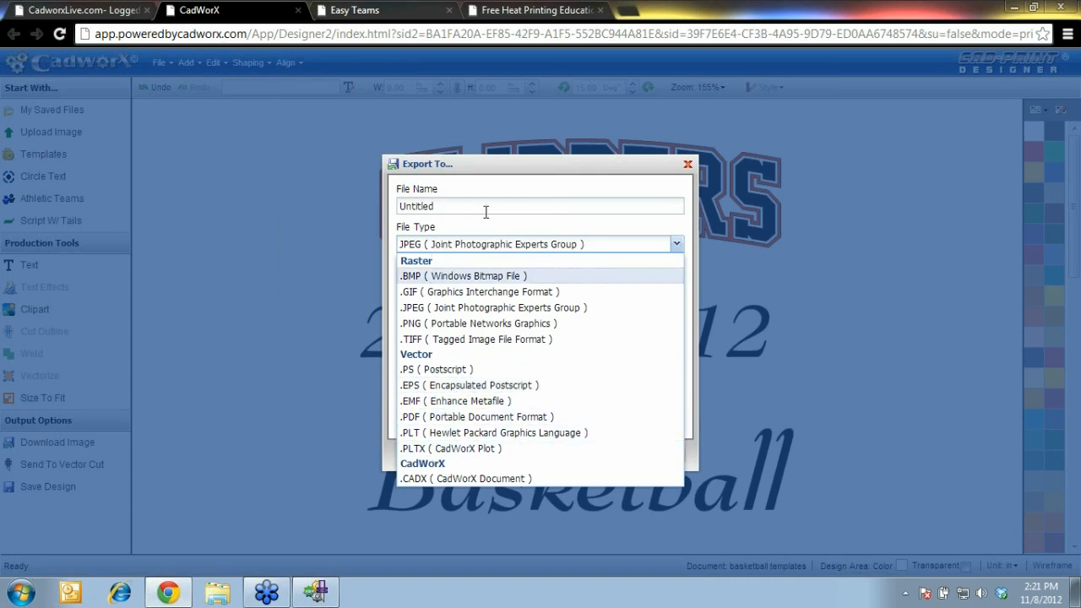
left_click(263, 296)
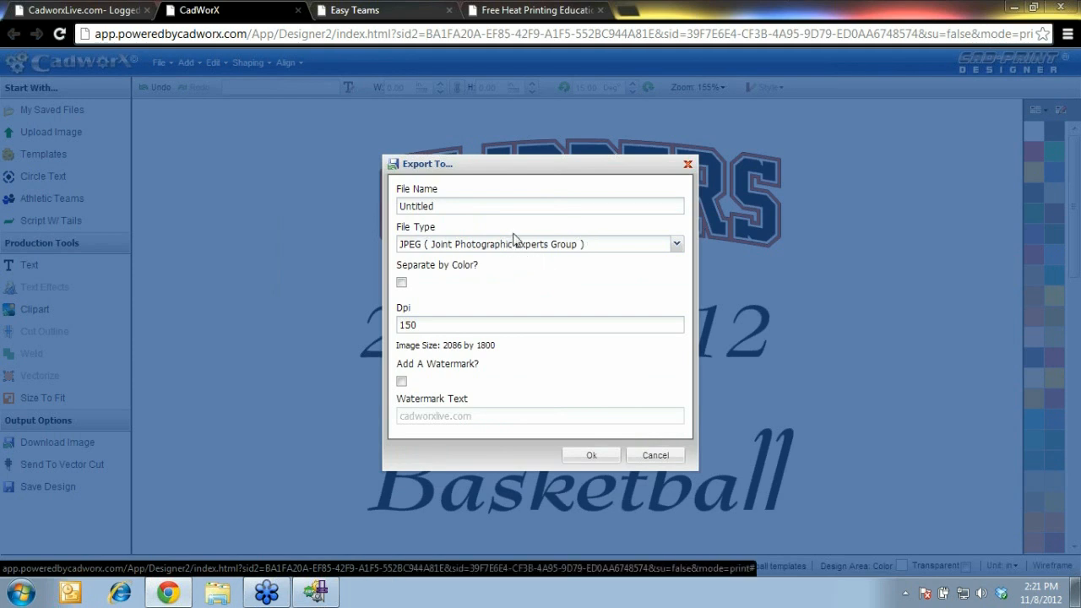
left_click(442, 210)
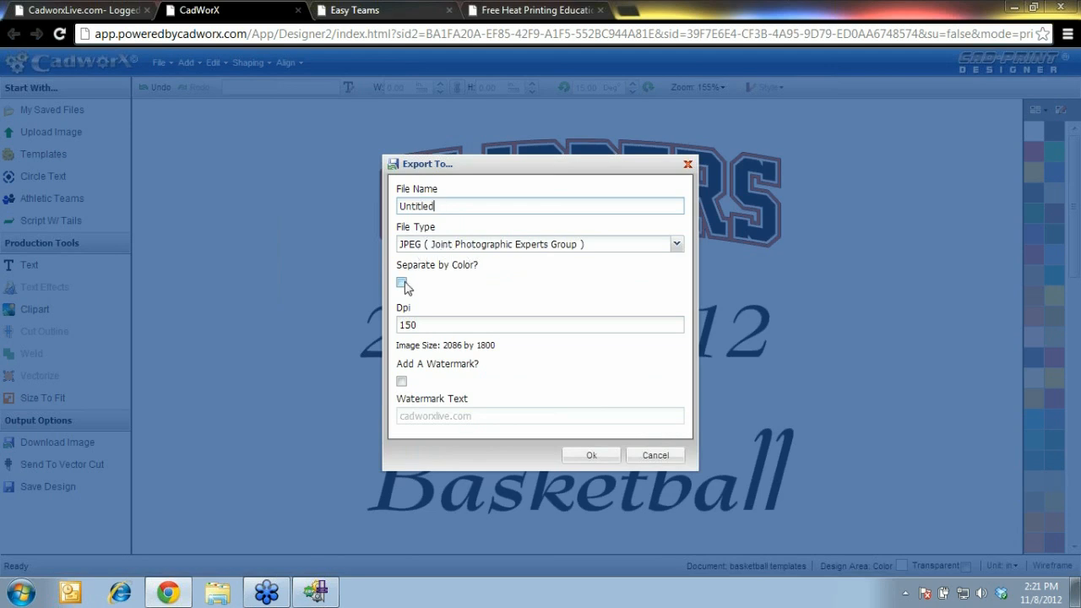
Add a watermark with the shop's name, confirm the export, and open the downloaded JPEG
left_click(401, 380)
left_click_drag(476, 417, 325, 396)
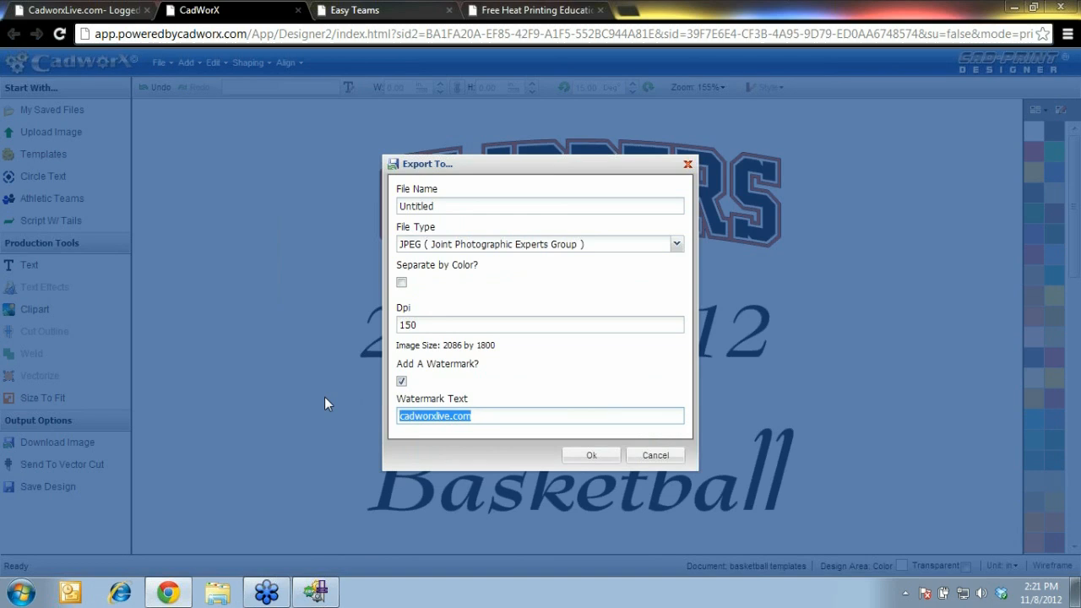
type("Josh's Tees")
left_click(590, 455)
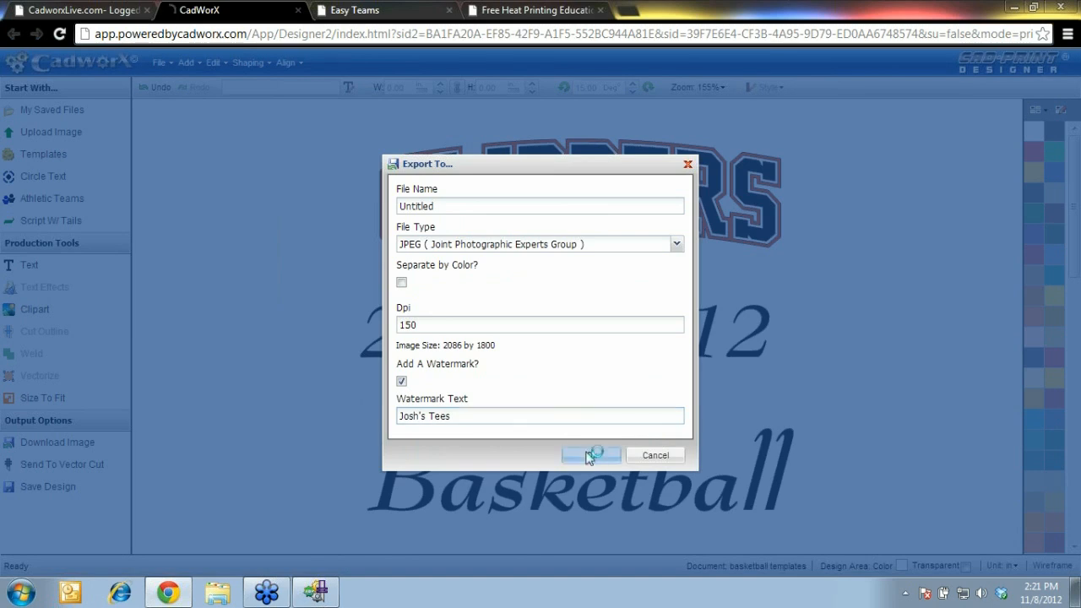
left_click(110, 562)
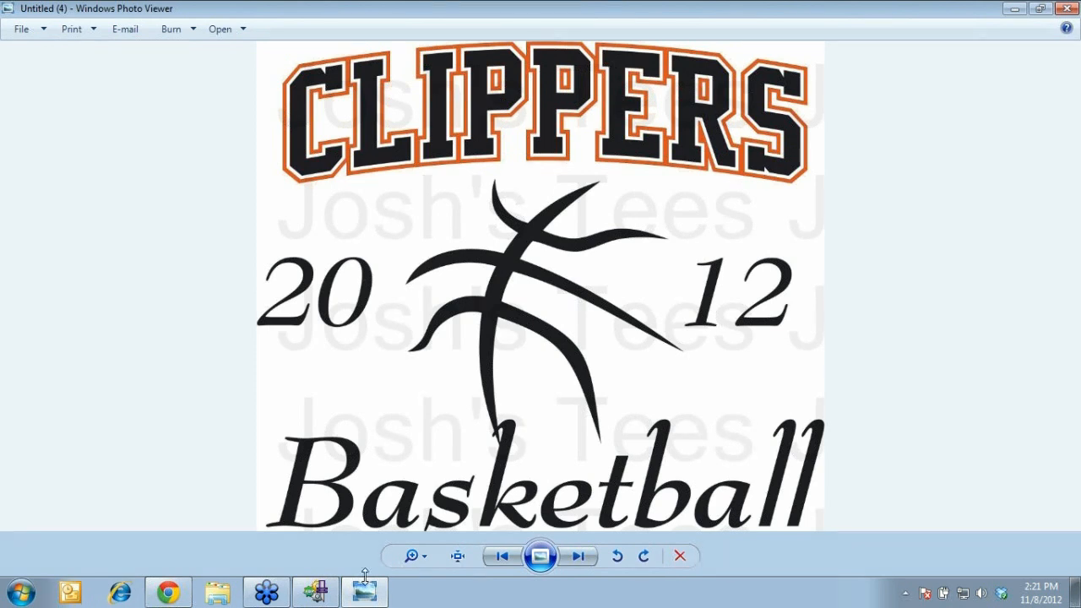
Leave Windows Photo Viewer and bring Vector Cut back to the front
mouse_move(320, 599)
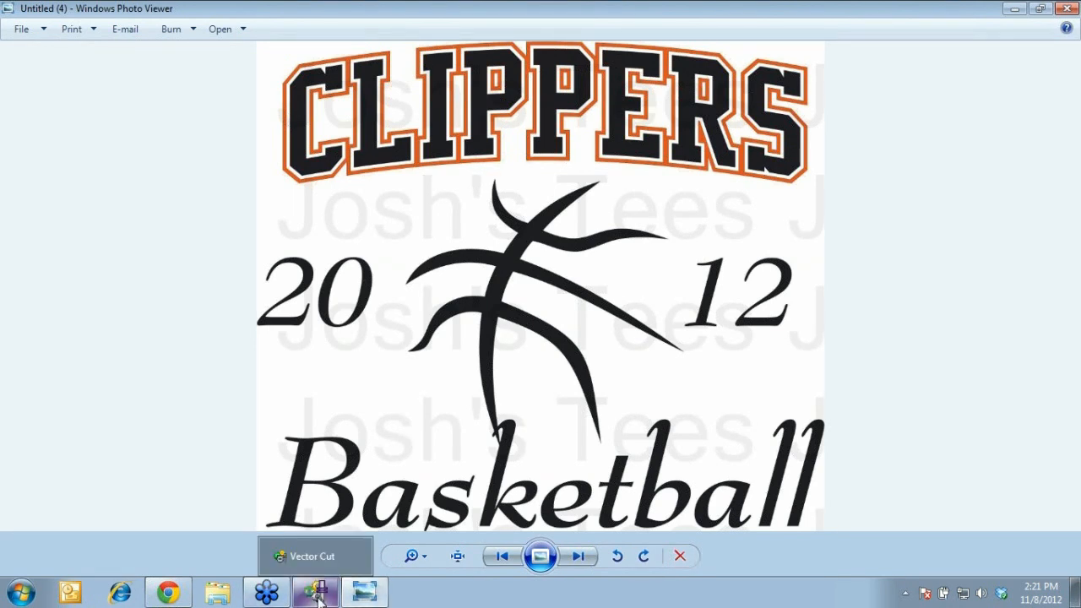
left_click(320, 598)
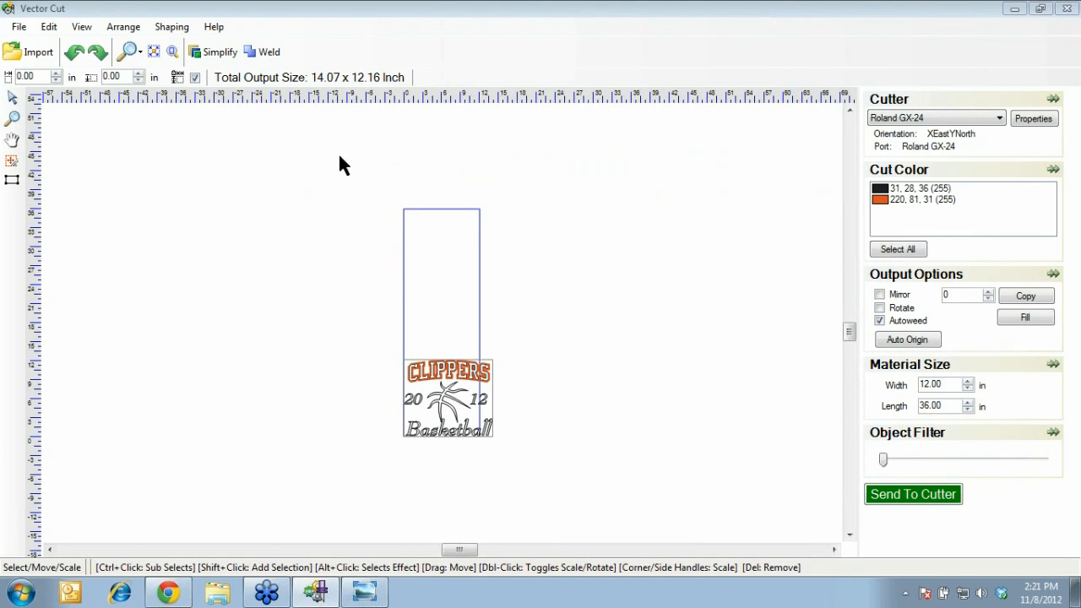
Set the material size to 18.50 in wide by 72.00 in long
left_click(949, 384)
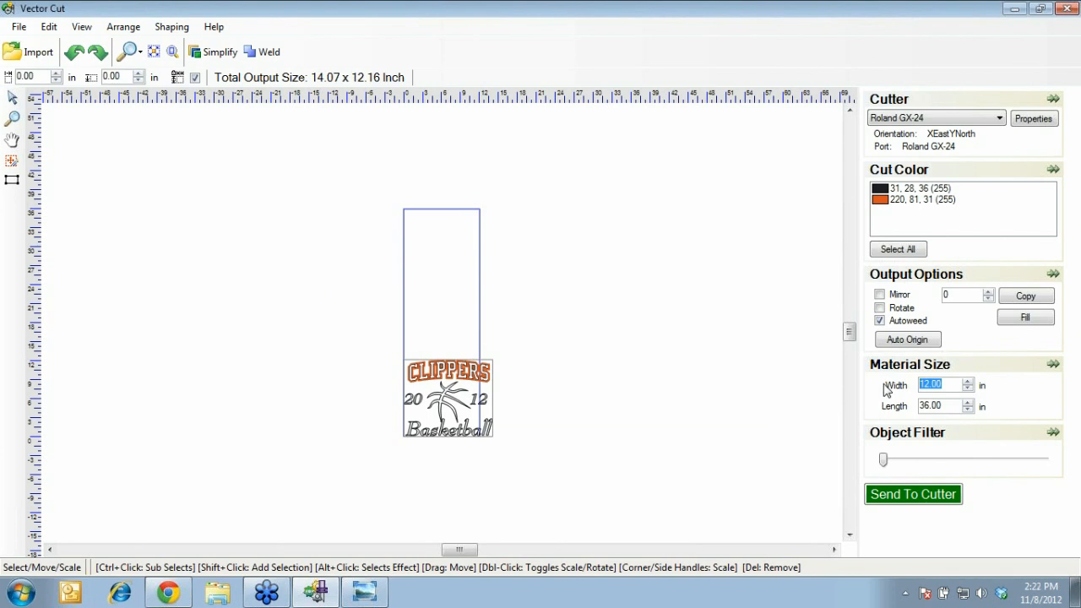
type("18.5")
key("Return")
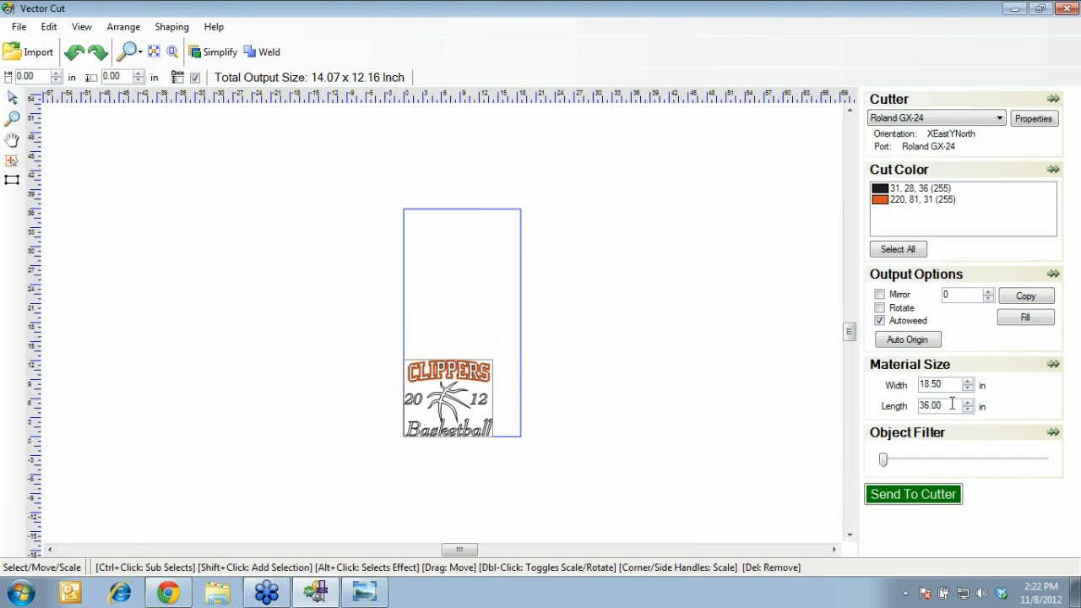
left_click_drag(949, 403, 883, 407)
type("72")
key("Return")
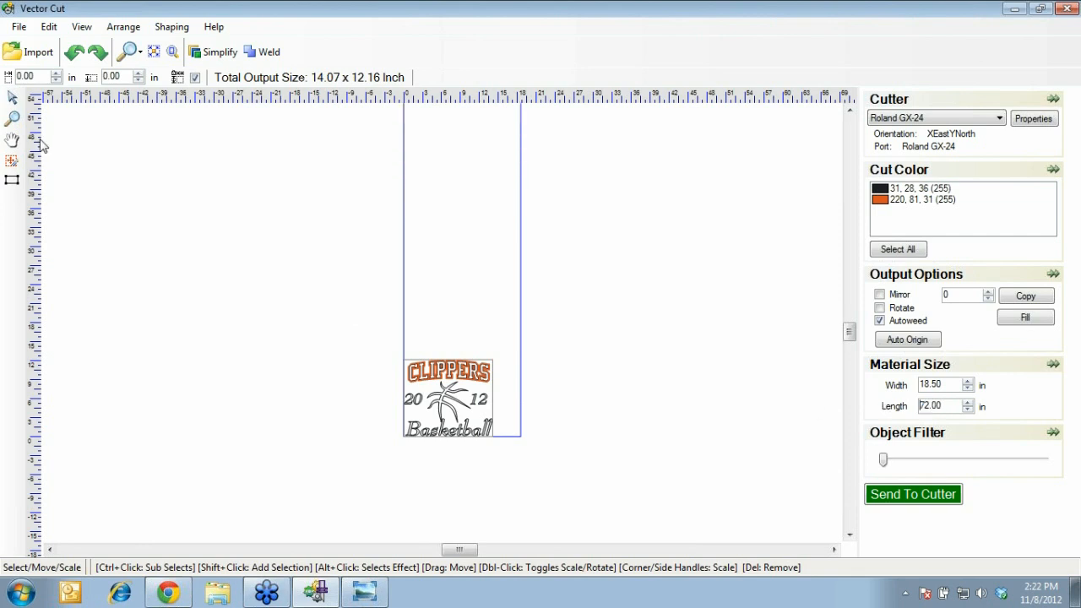
Zoom out to show the whole enlarged material, then return to the Select tool
left_click(11, 118)
right_click(219, 226)
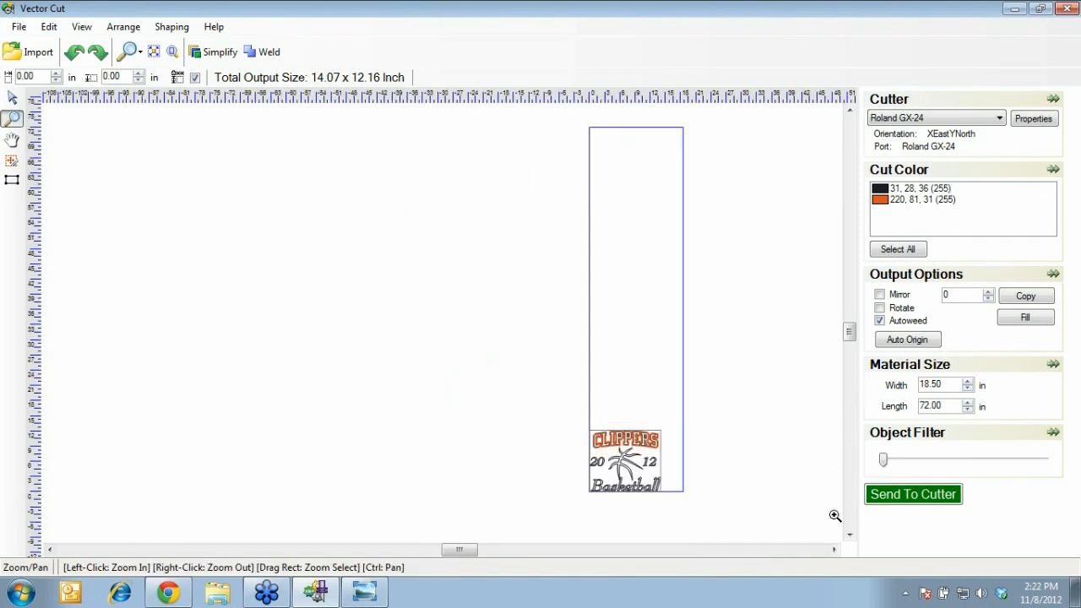
left_click(833, 550)
left_click(833, 550)
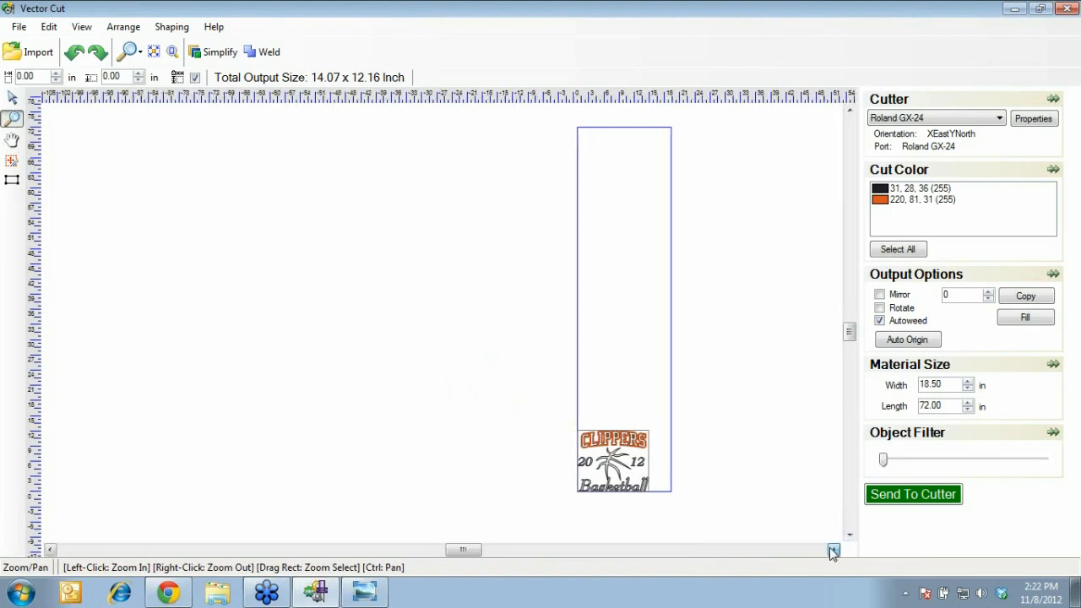
left_click(12, 99)
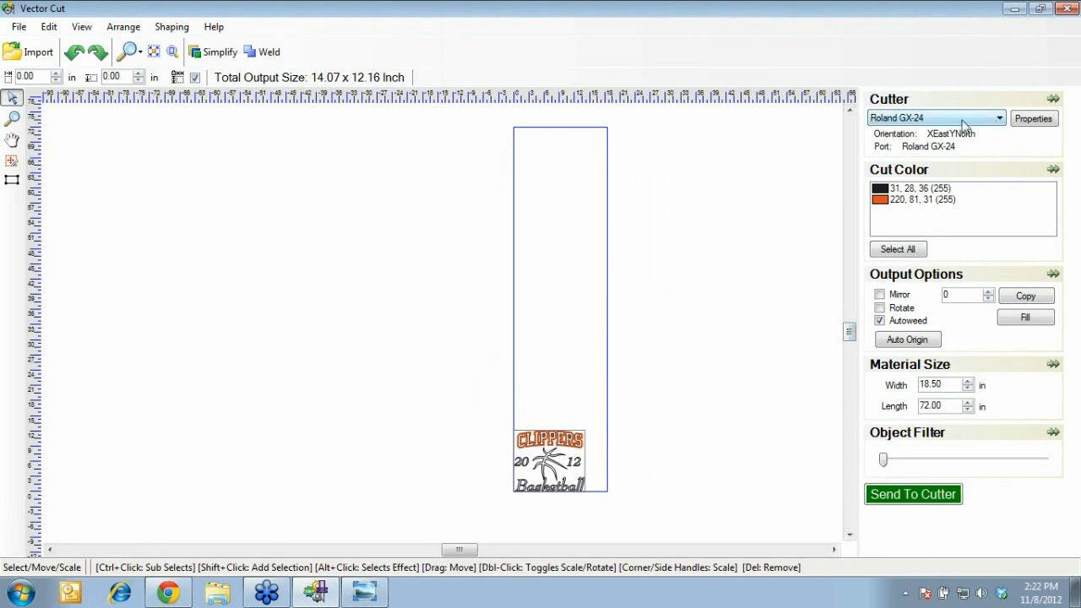
left_click(1001, 119)
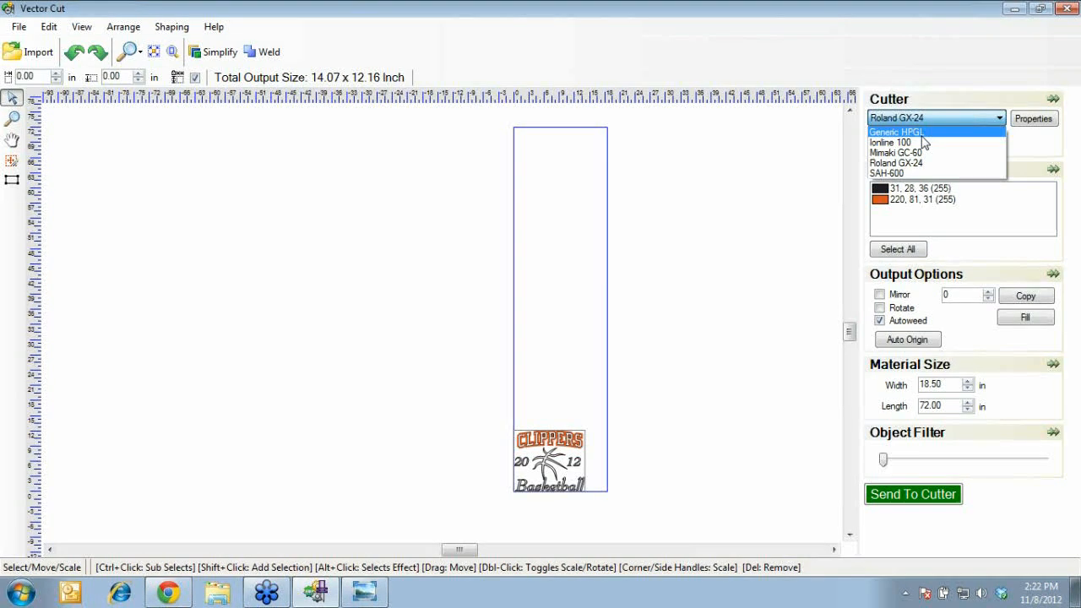
left_click(924, 135)
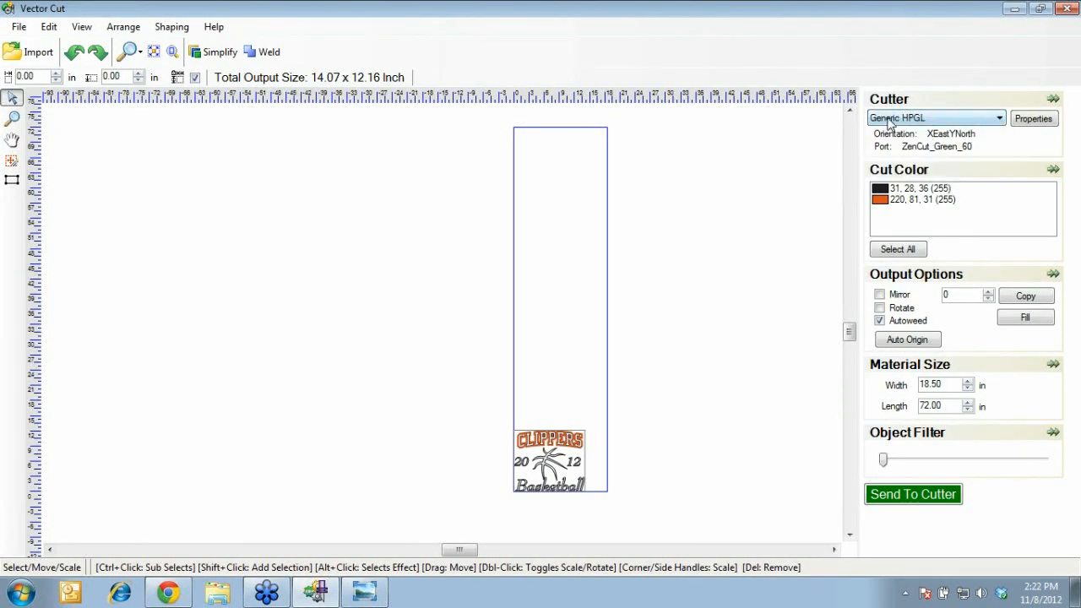
left_click(1032, 119)
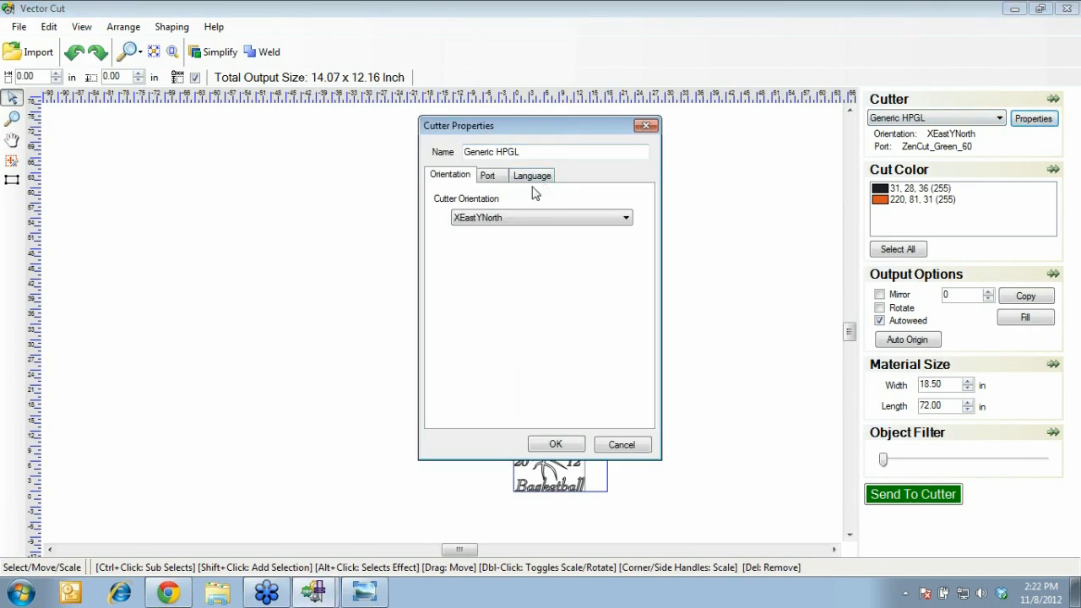
left_click(489, 175)
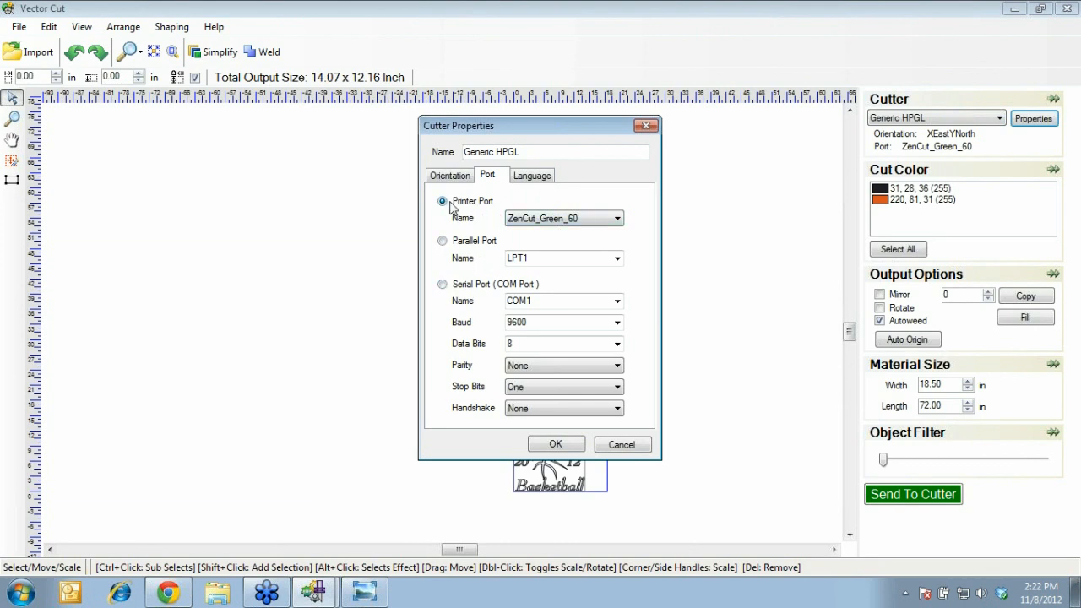
left_click(542, 218)
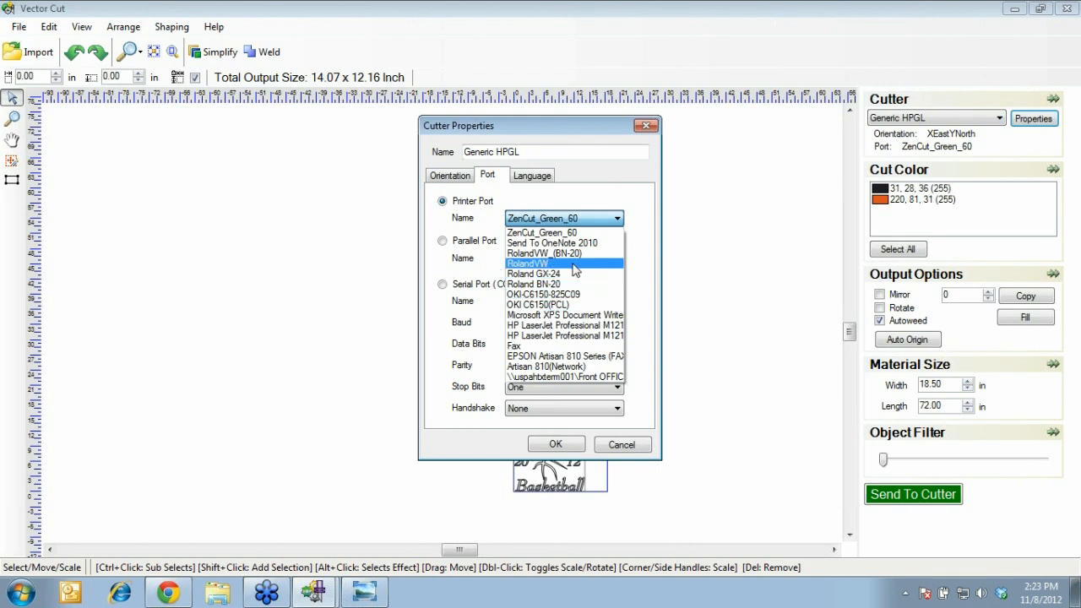
left_click(449, 224)
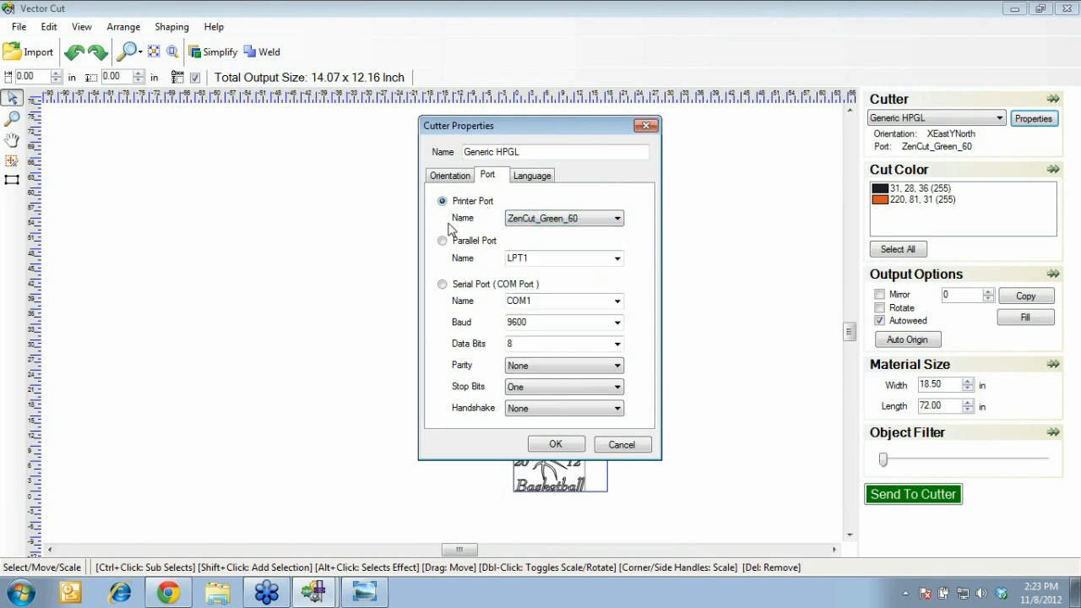
left_click(647, 128)
left_click(904, 120)
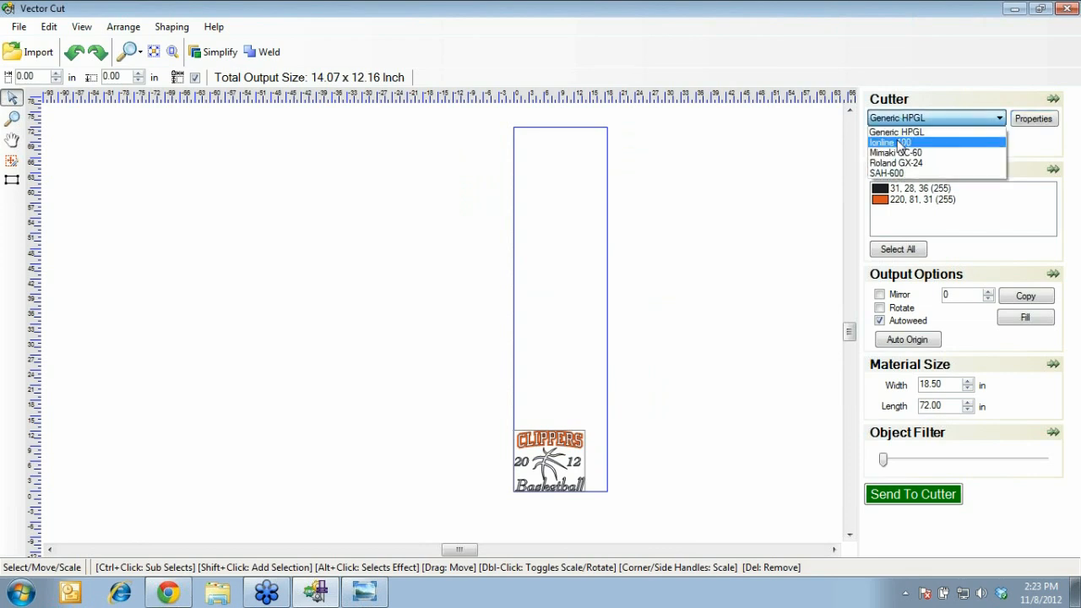
left_click(897, 163)
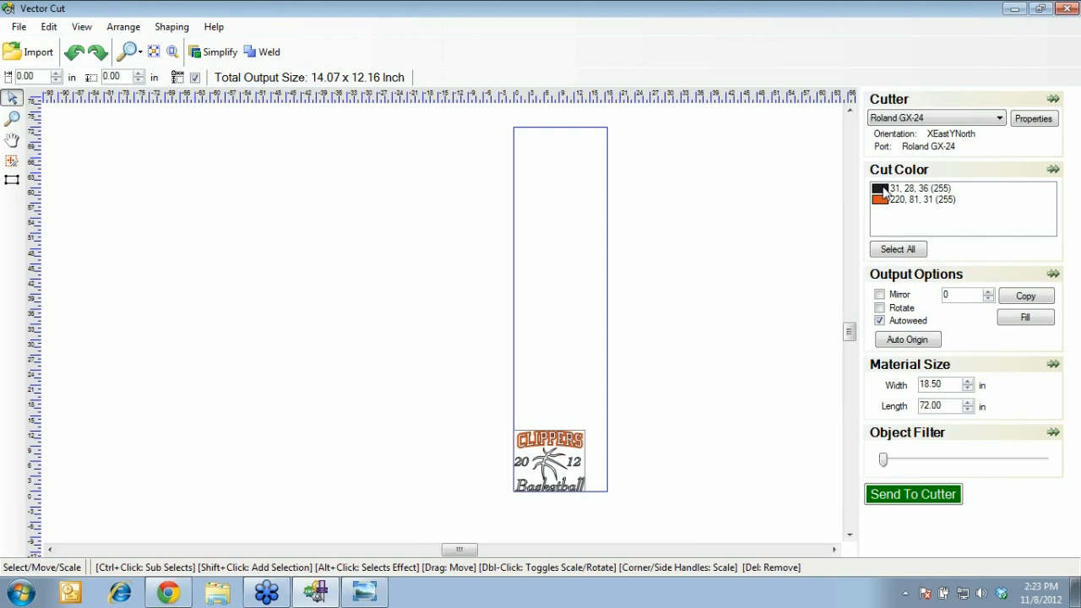
Check the black and orange cut colour layers, then turn on Mirror output
left_click(882, 192)
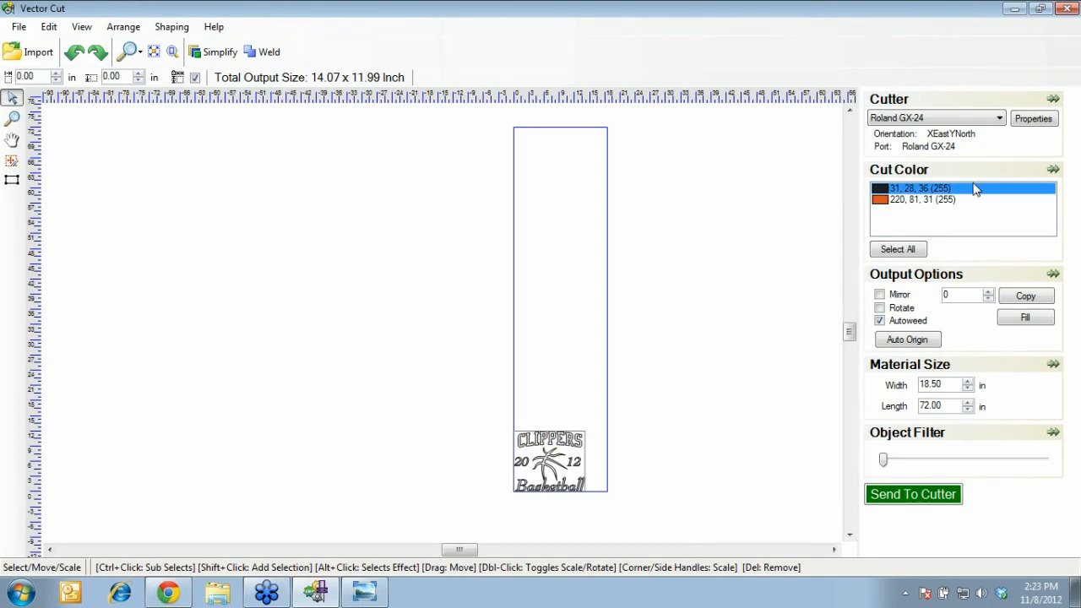
left_click(882, 200)
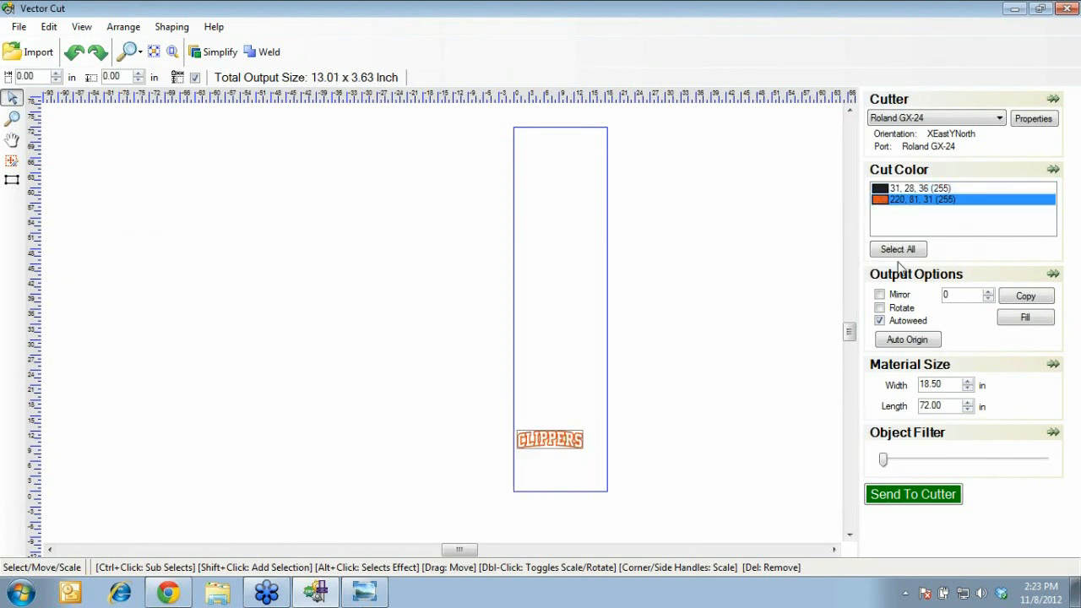
left_click(883, 191)
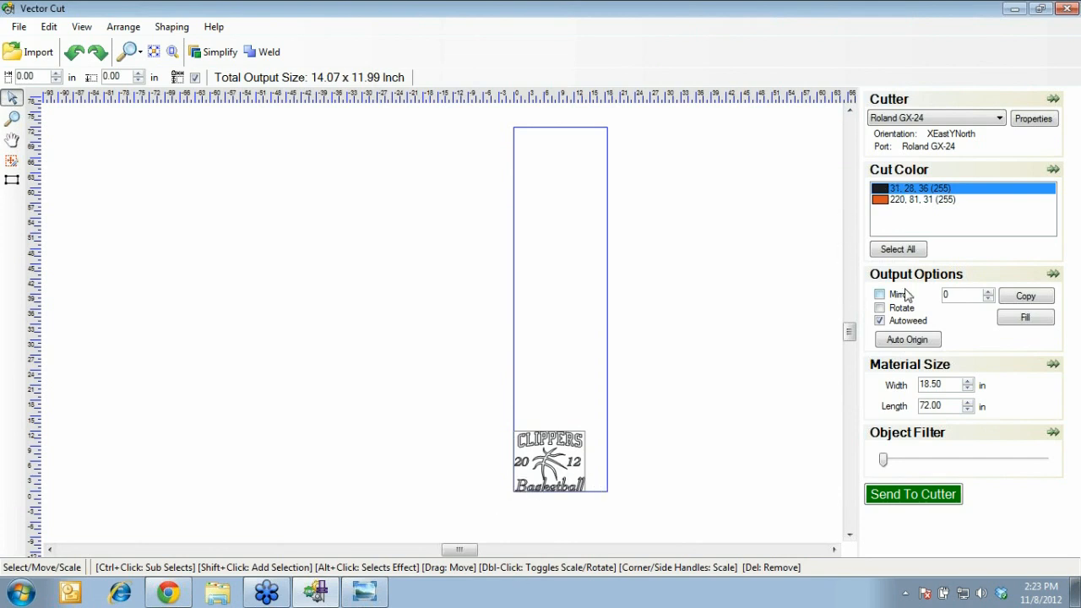
left_click(879, 294)
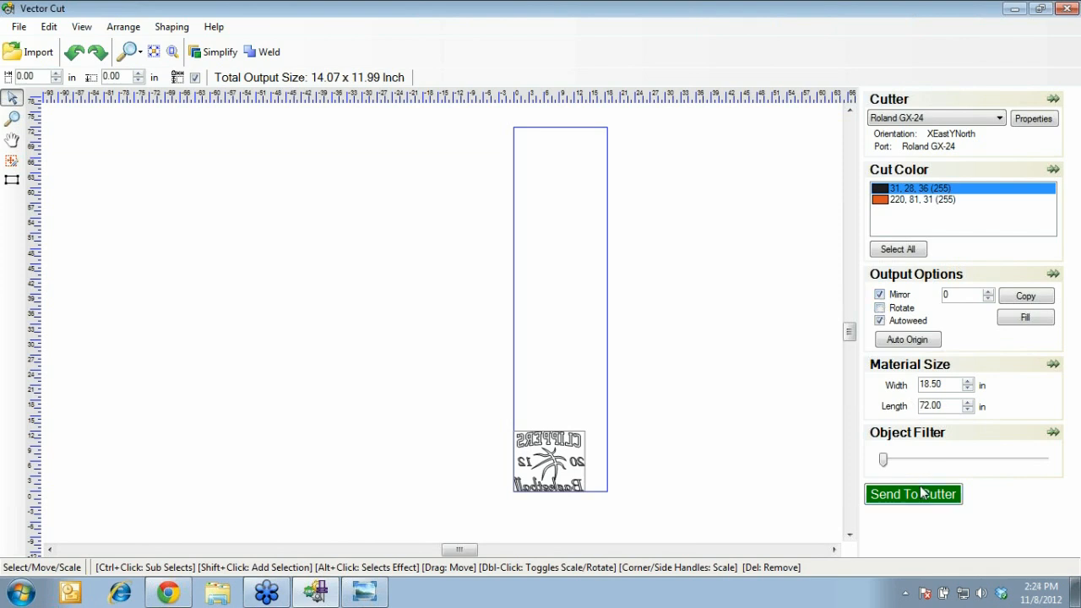
Set the copy count to 10 and duplicate the design
left_click(964, 295)
left_click_drag(964, 297, 905, 296)
type("10")
left_click(1025, 295)
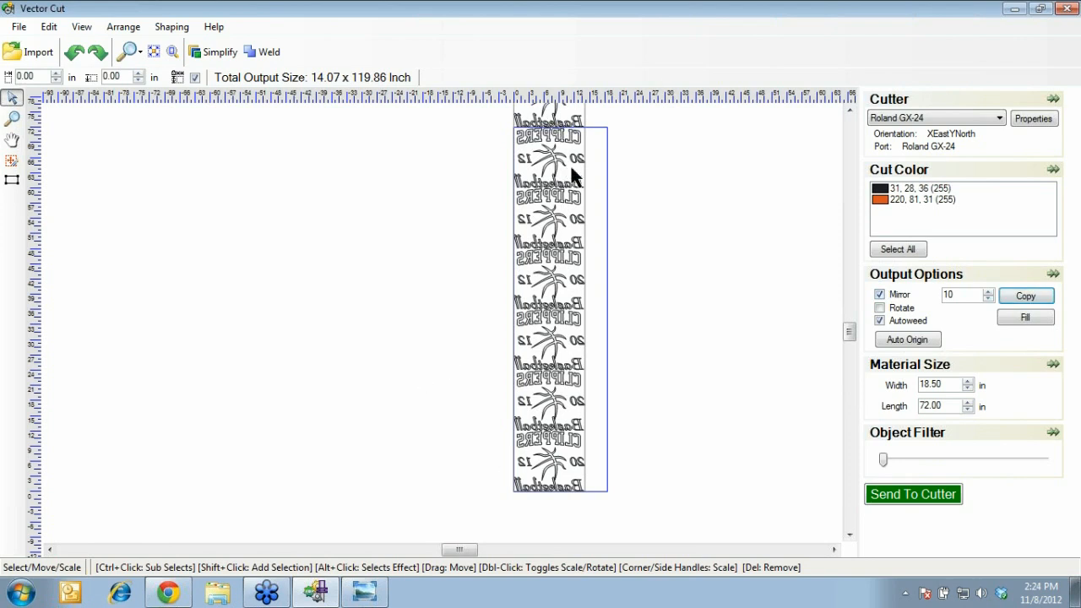
Display only the orange 220, 81, 31 cut colour with the mirrored CLIPPERS
left_click(849, 111)
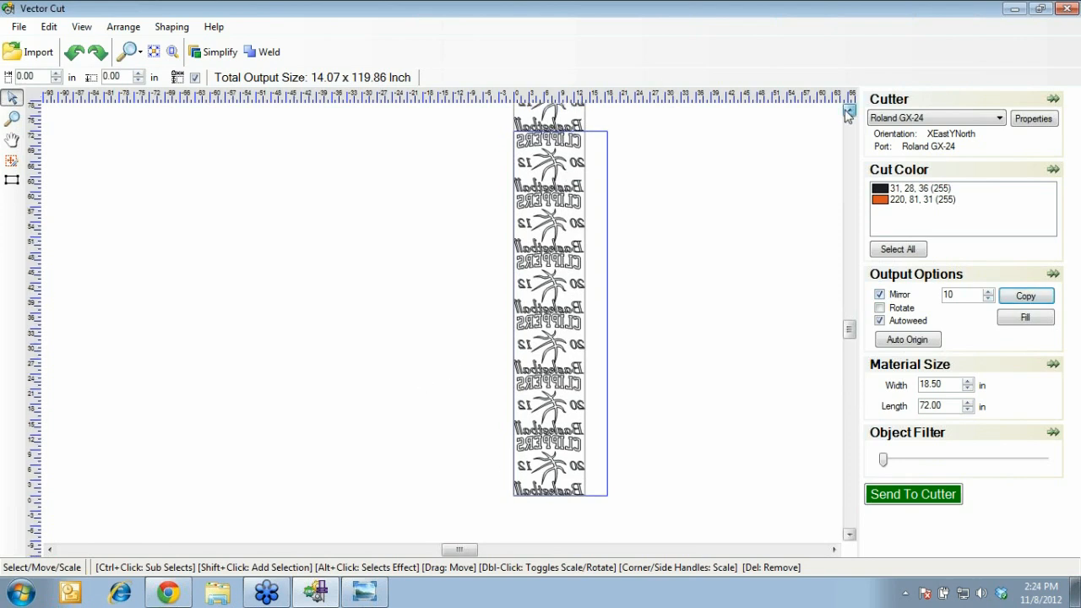
left_click(848, 112)
left_click(847, 112)
left_click(847, 112)
left_click(847, 112)
left_click(847, 112)
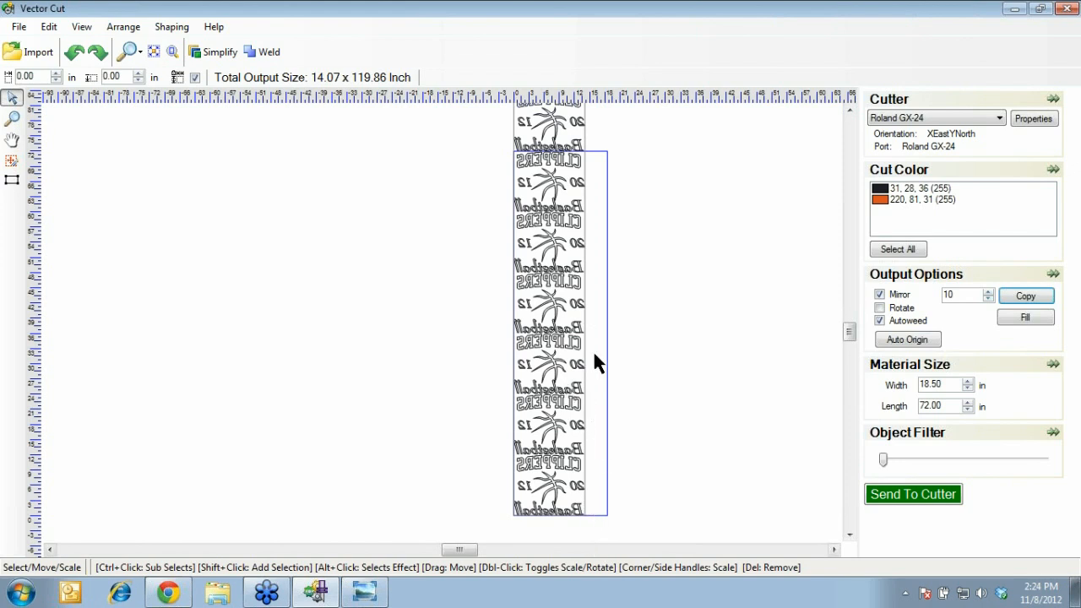
left_click(884, 201)
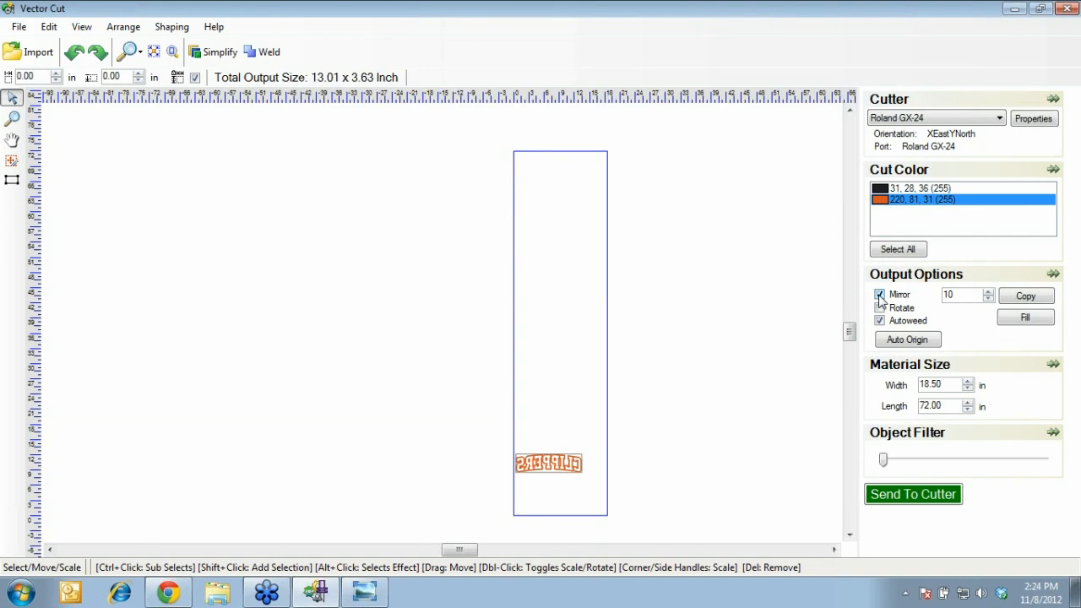
Move CLIPPERS to the origin, make ten copies, and stand the top copy vertically beside the stack
left_click(905, 341)
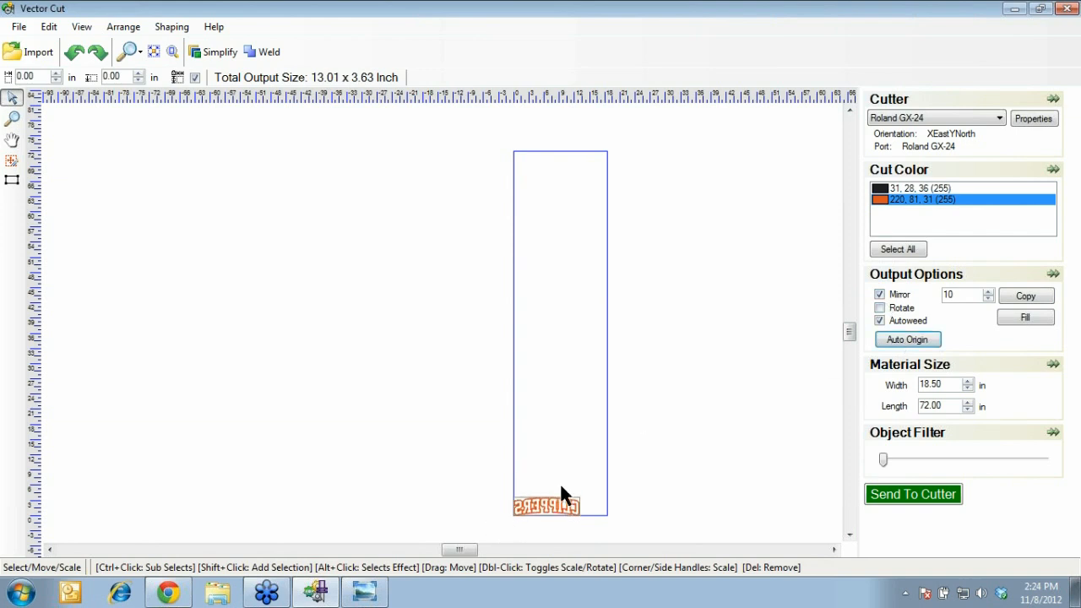
left_click(1028, 299)
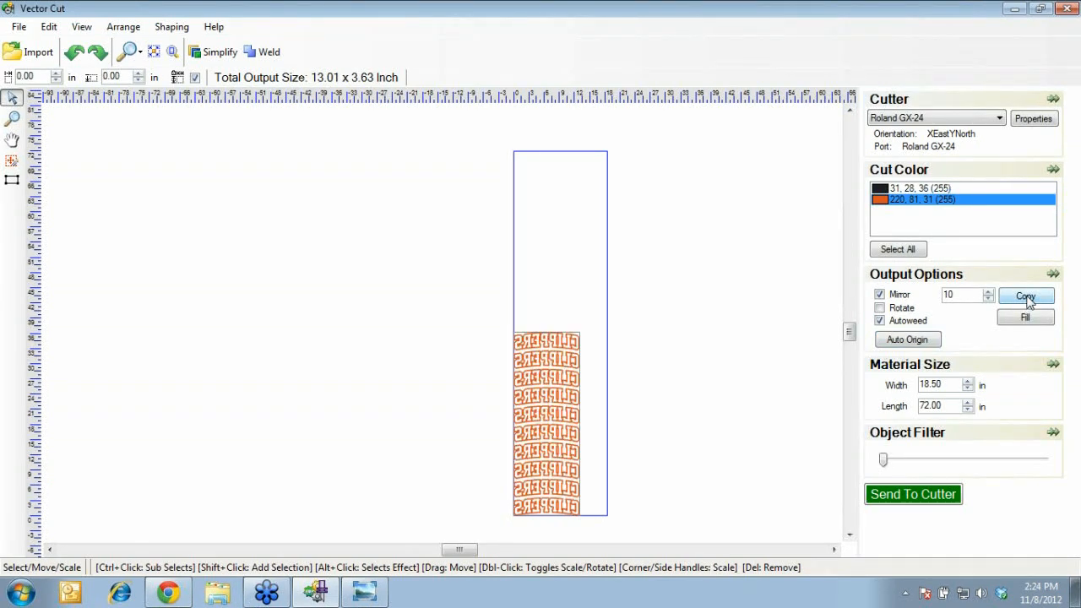
left_click_drag(466, 362, 600, 301)
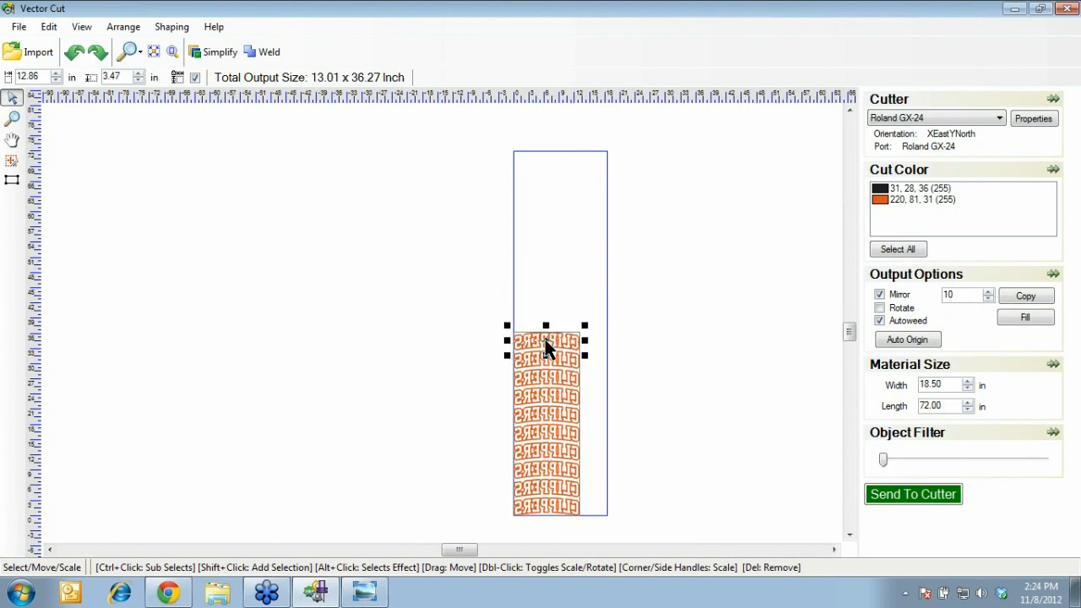
left_click_drag(588, 339, 617, 335)
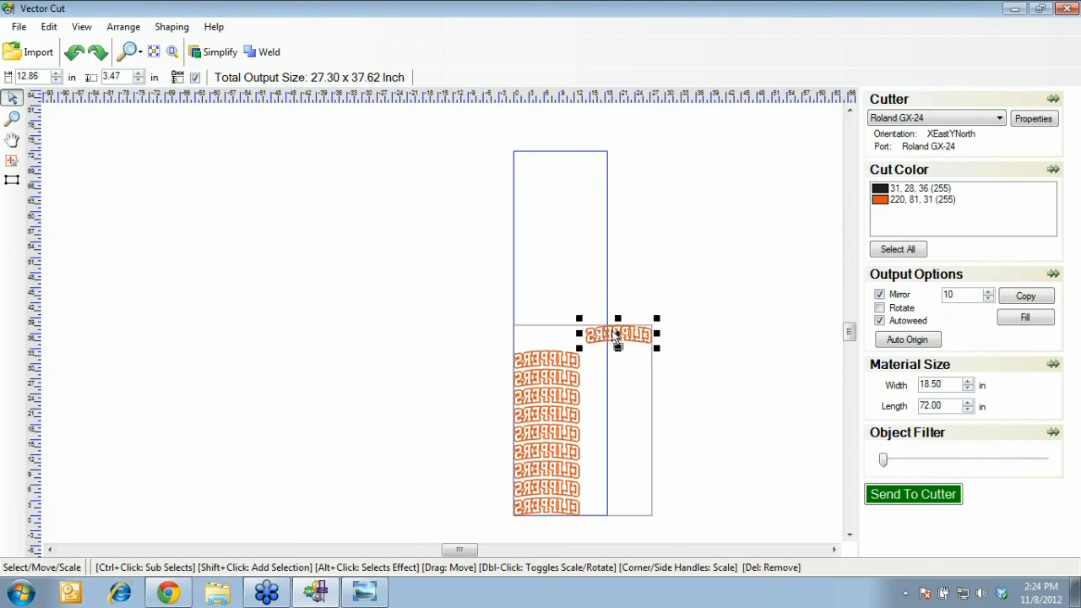
double_click(617, 336)
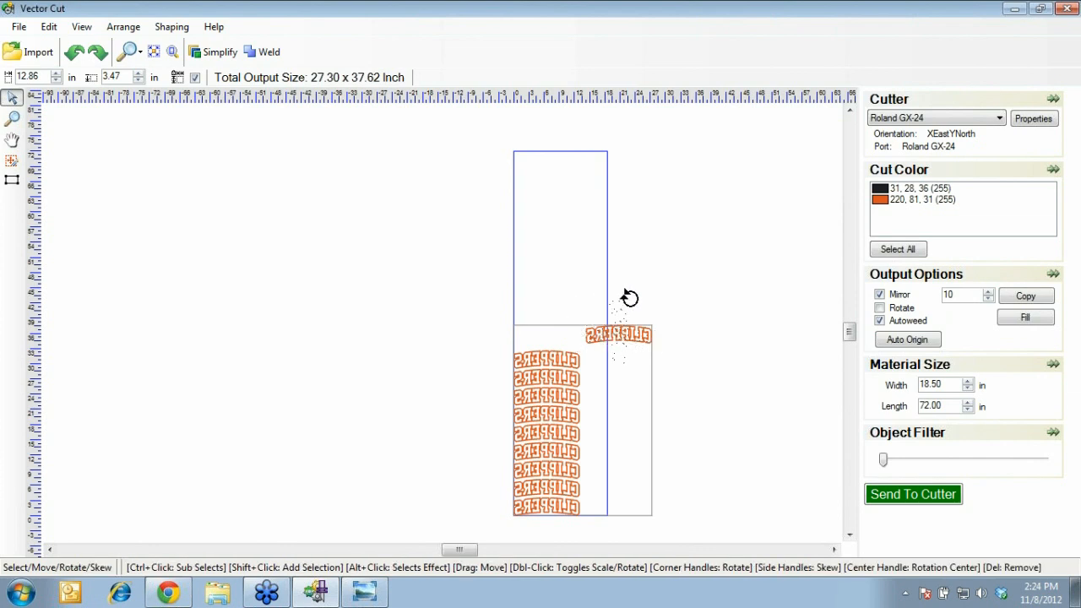
left_click_drag(629, 298, 629, 298)
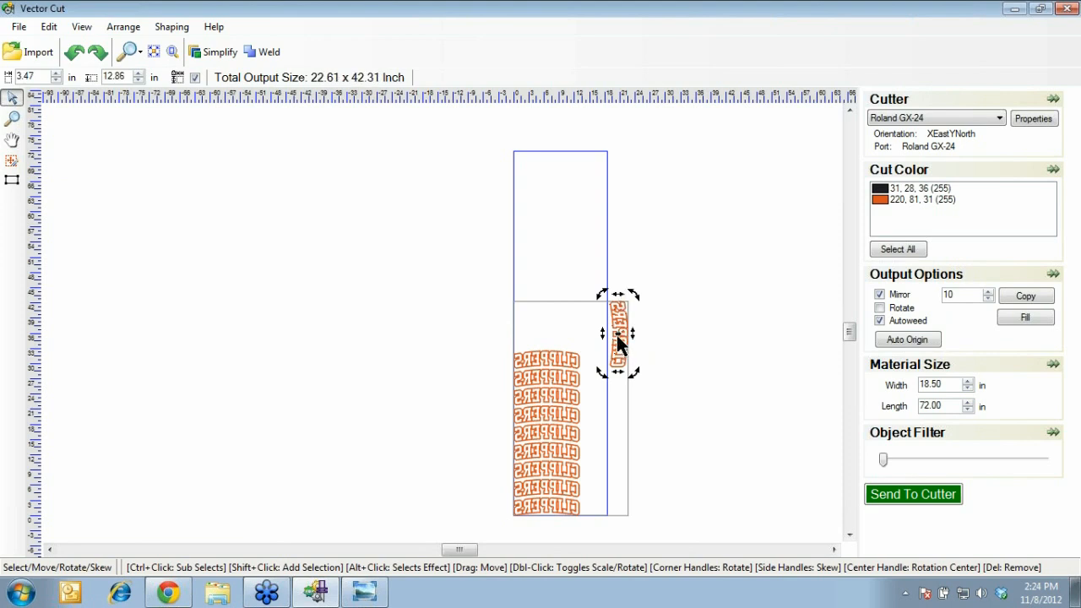
left_click(650, 333)
left_click(621, 338)
left_click_drag(620, 337, 594, 474)
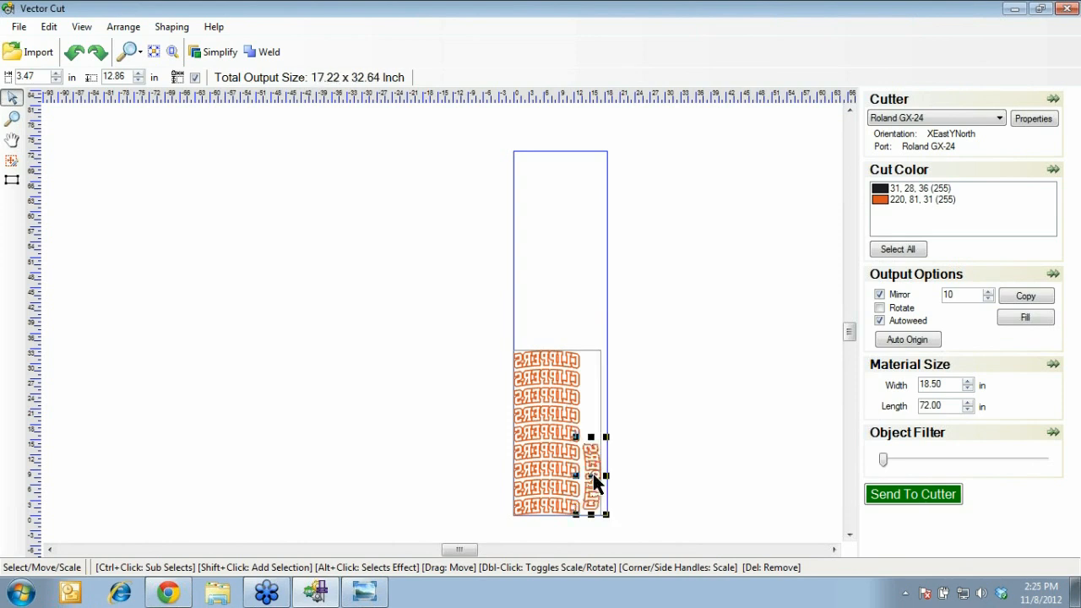
left_click(654, 367)
Rotate another CLIPPERS copy 90° and nest it into the right-hand gap
left_click(572, 346)
double_click(548, 362)
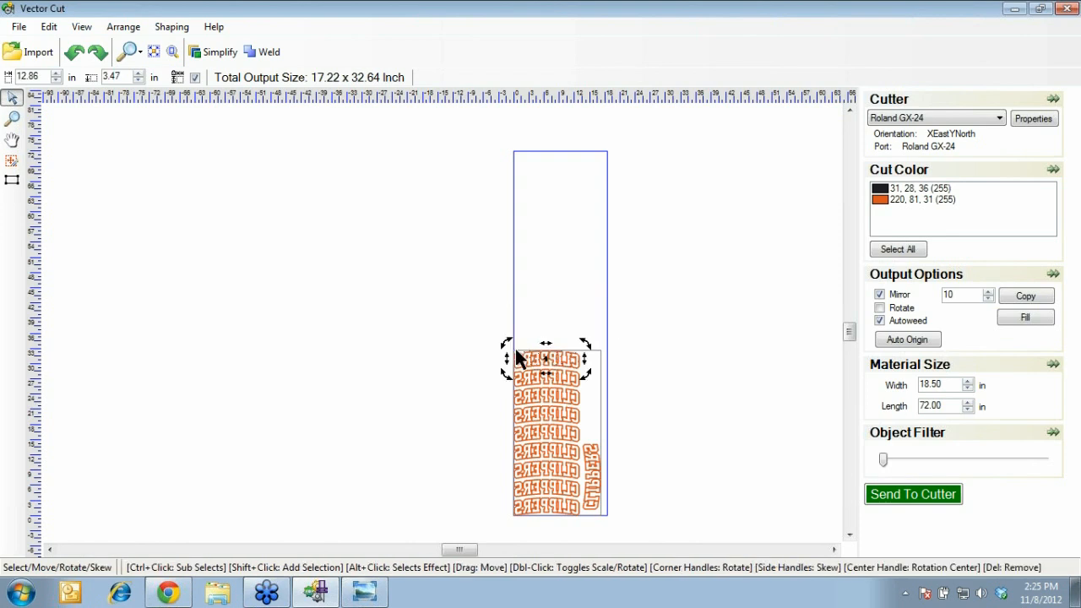
left_click_drag(506, 343, 562, 321)
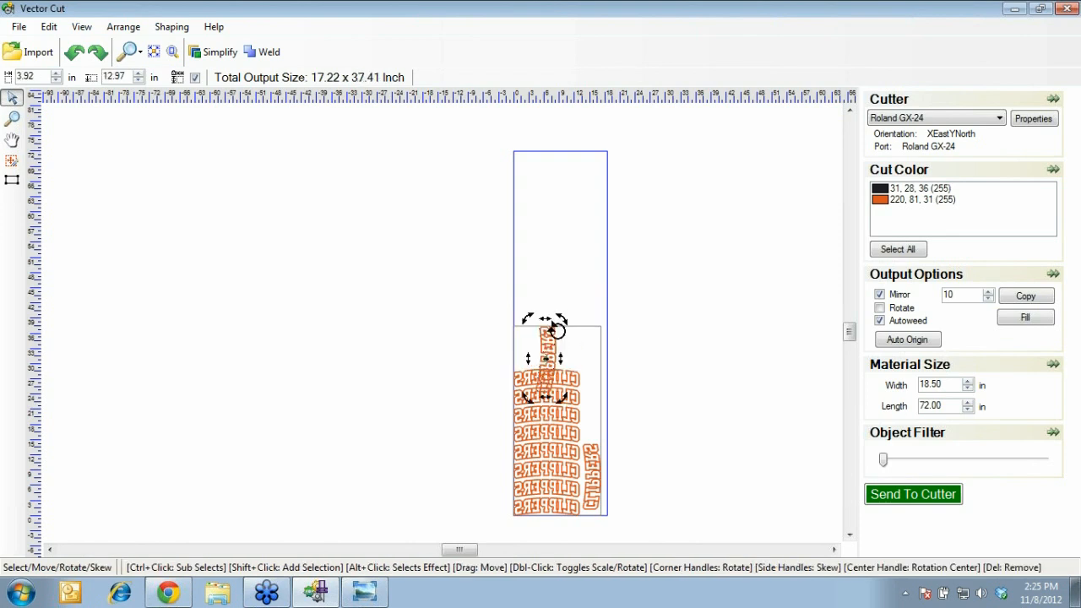
left_click(666, 338)
left_click(545, 358)
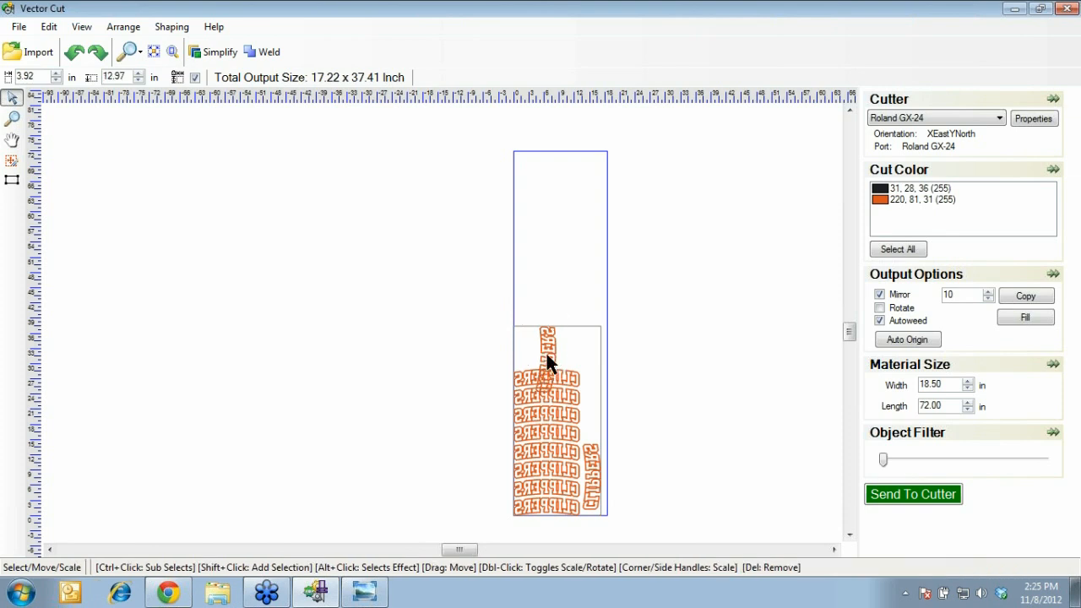
left_click_drag(544, 358, 595, 408)
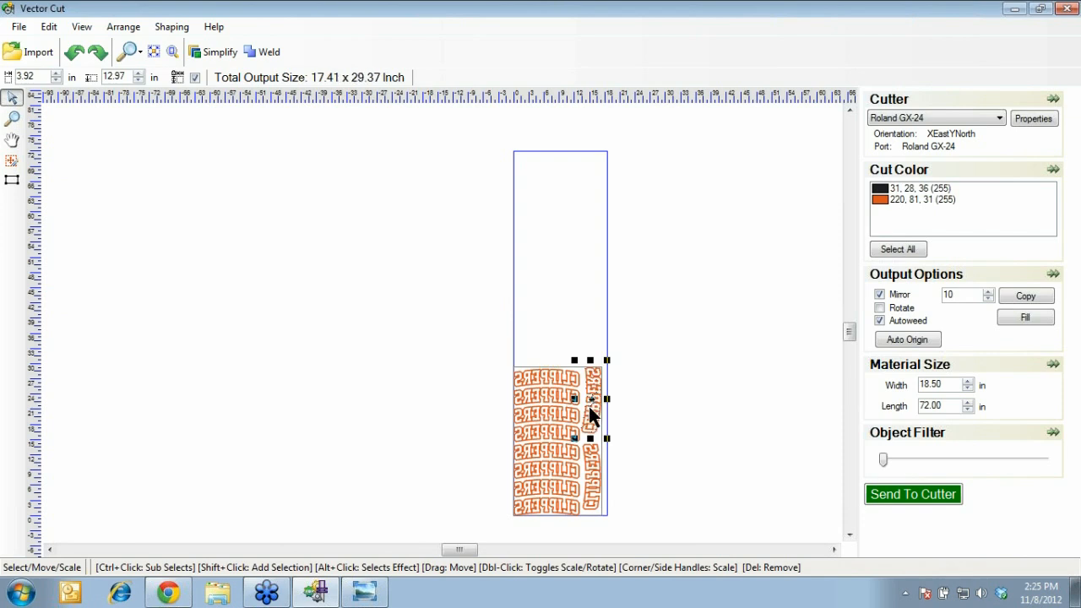
left_click(464, 436)
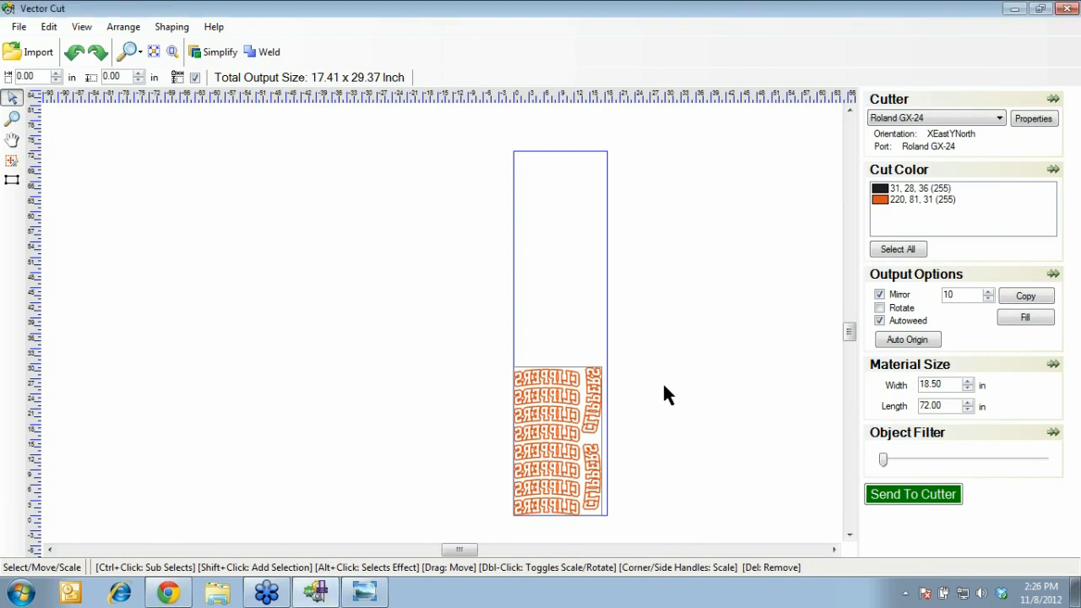
left_click(881, 321)
left_click(881, 321)
left_click(881, 322)
left_click(880, 322)
left_click(172, 26)
mouse_move(88, 28)
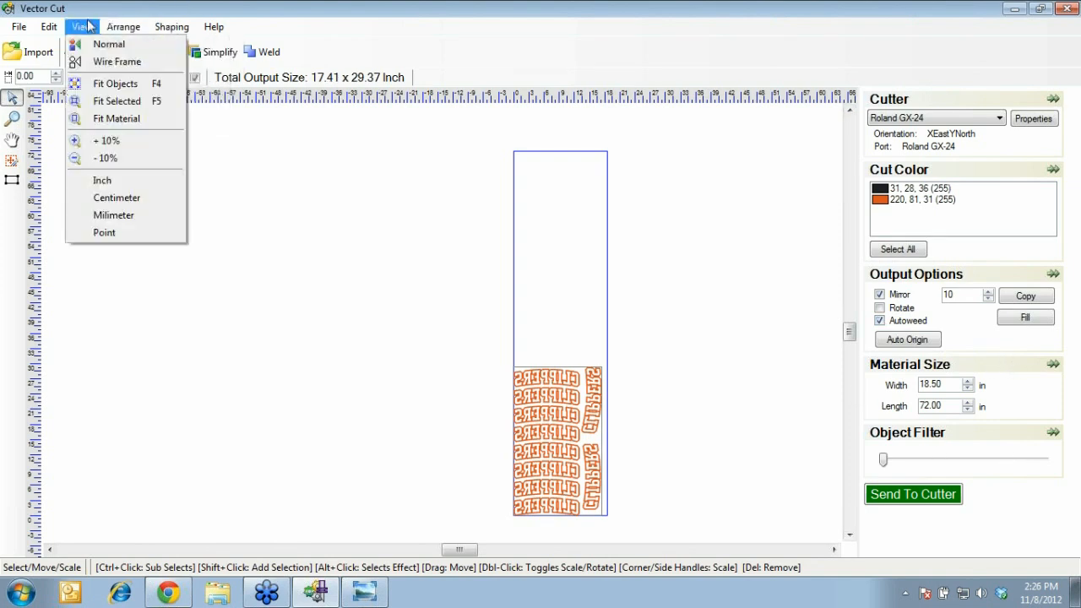
mouse_move(54, 28)
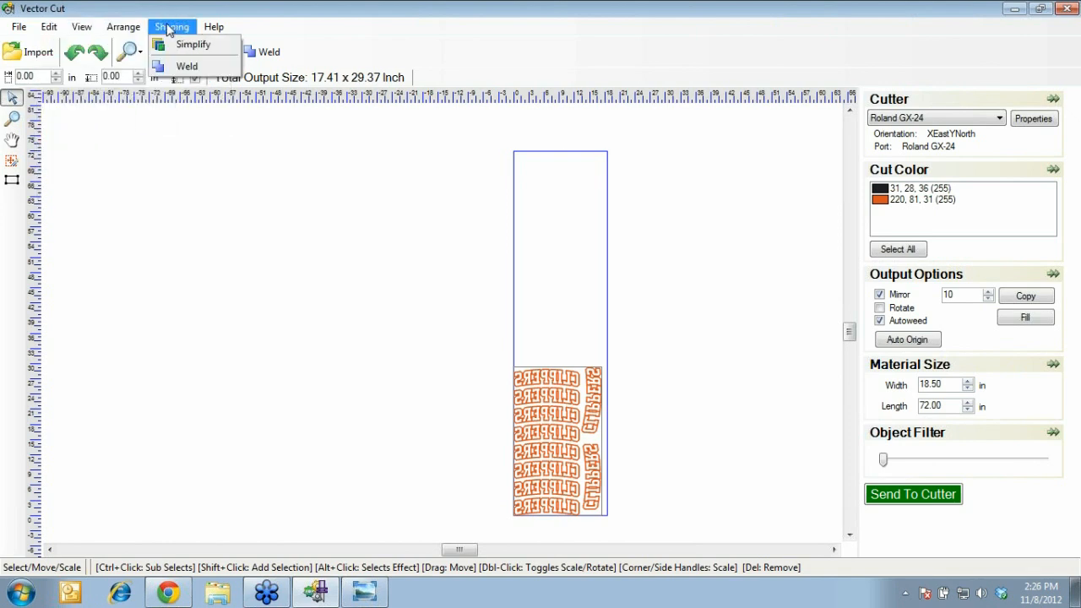
mouse_move(213, 27)
mouse_move(128, 31)
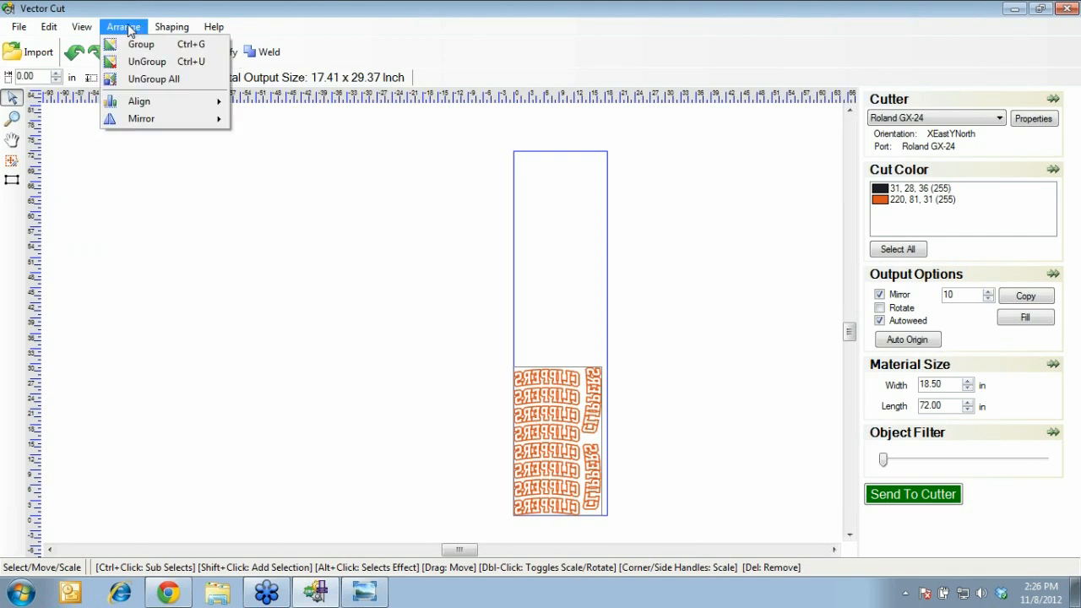
left_click(87, 189)
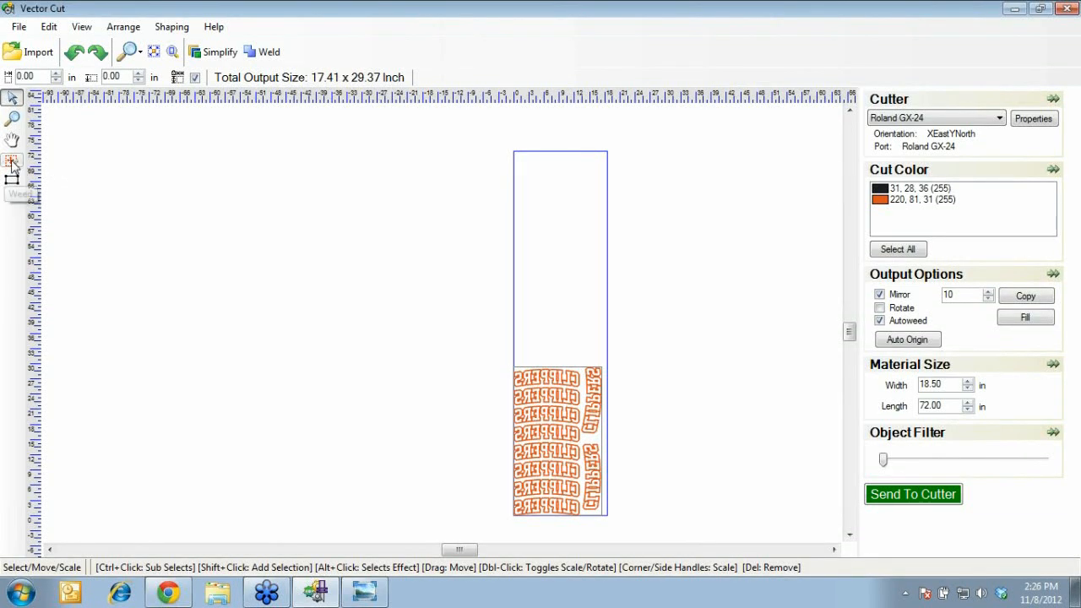
Add a horizontal weedline across the CLIPPERS layout, then return to the CadworX designer in Chrome
left_click(12, 163)
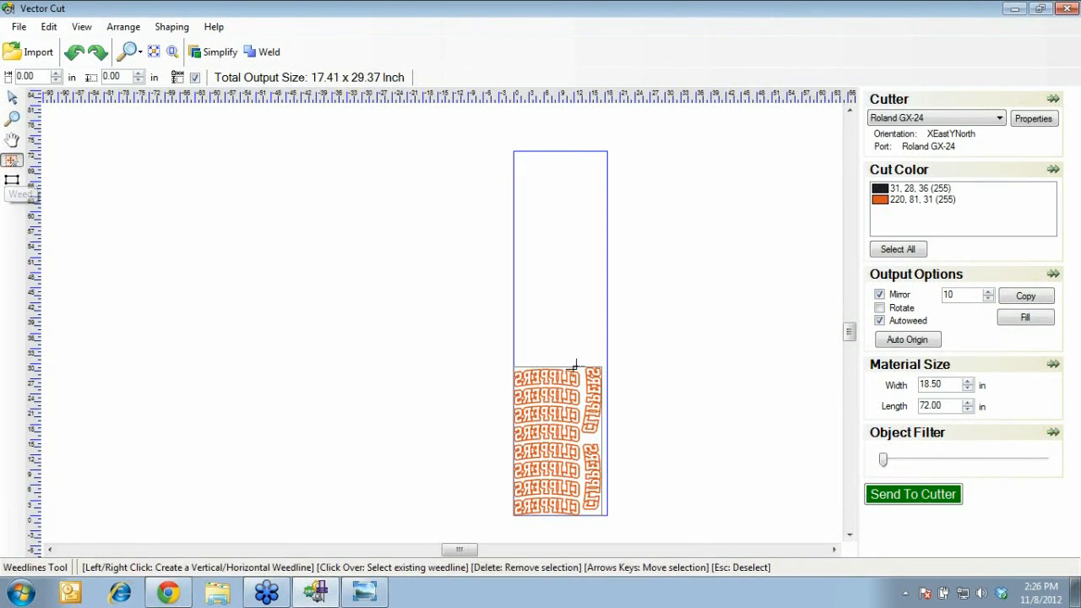
right_click(594, 406)
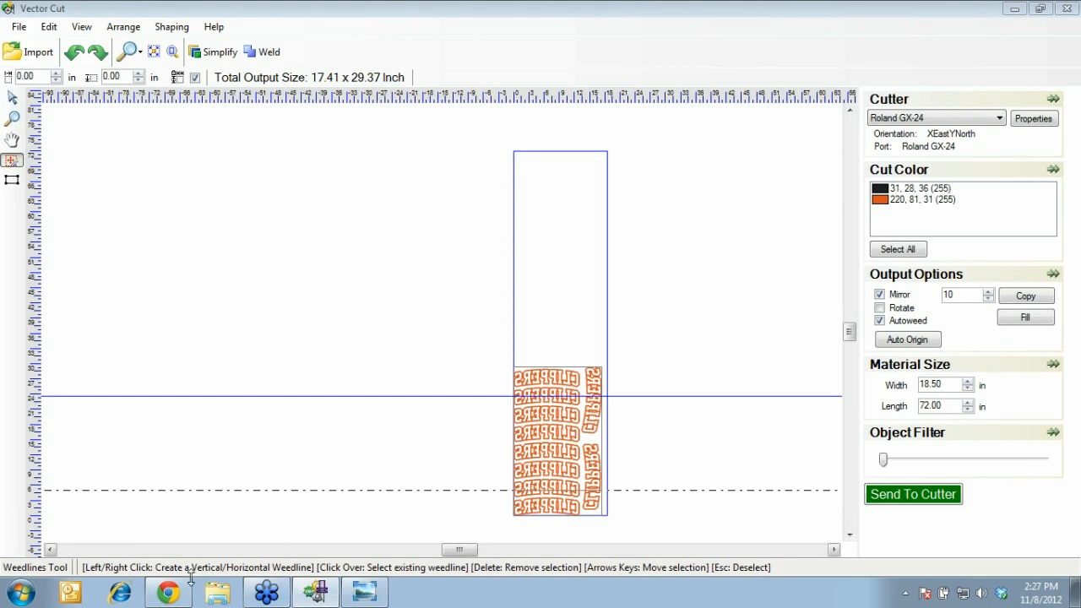
left_click(169, 594)
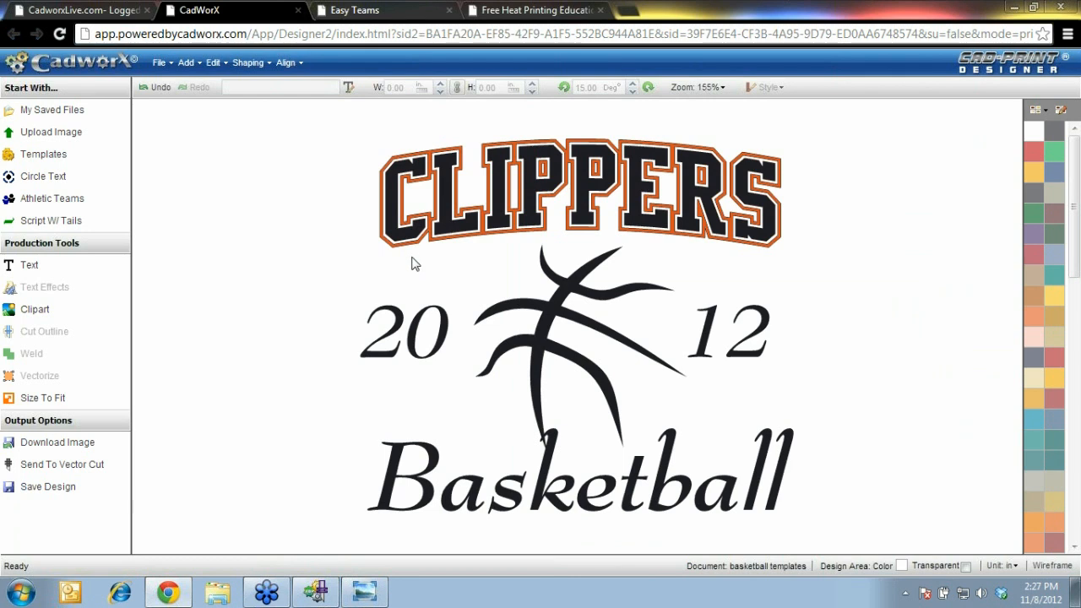
left_click_drag(271, 540, 892, 128)
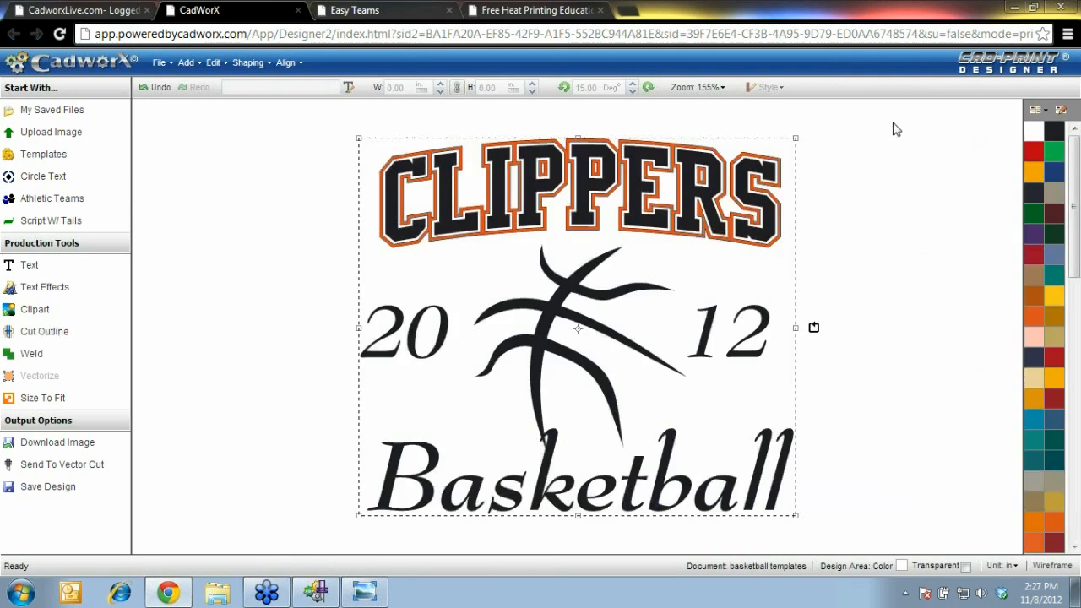
key("Delete")
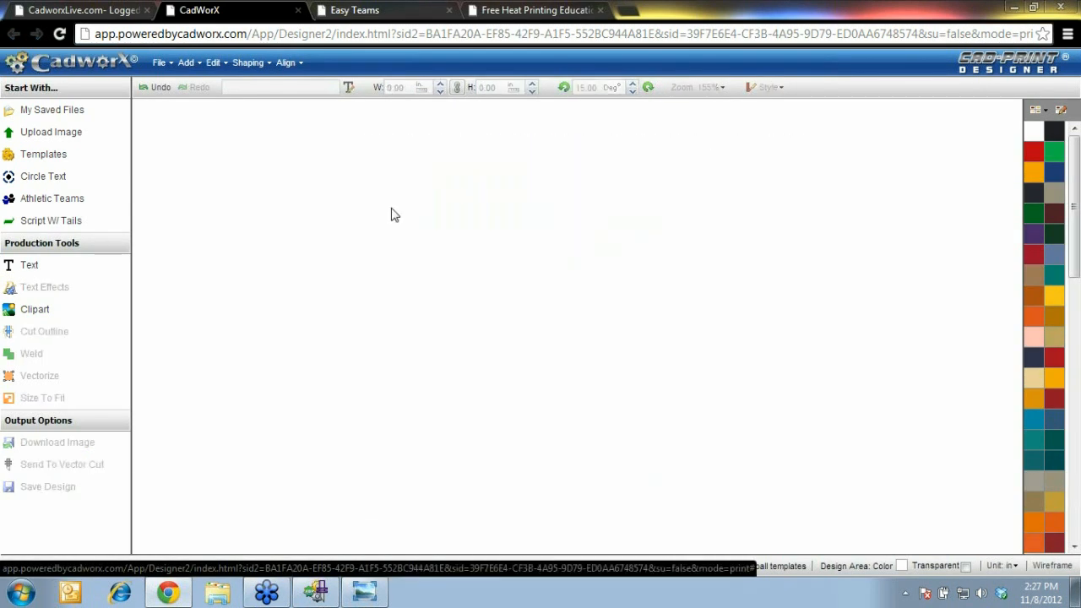
left_click(156, 88)
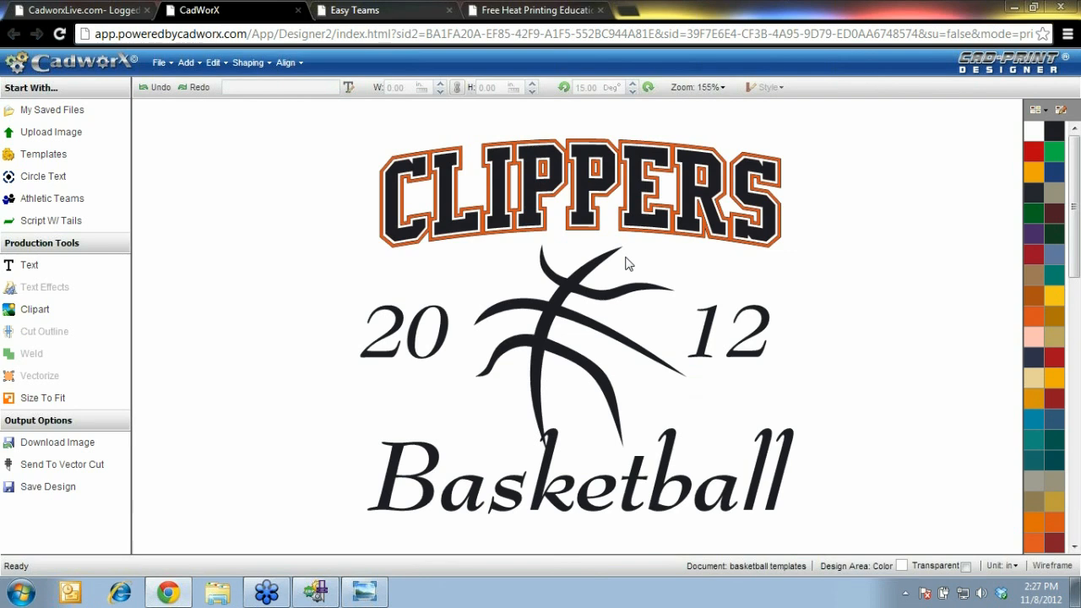
left_click(164, 66)
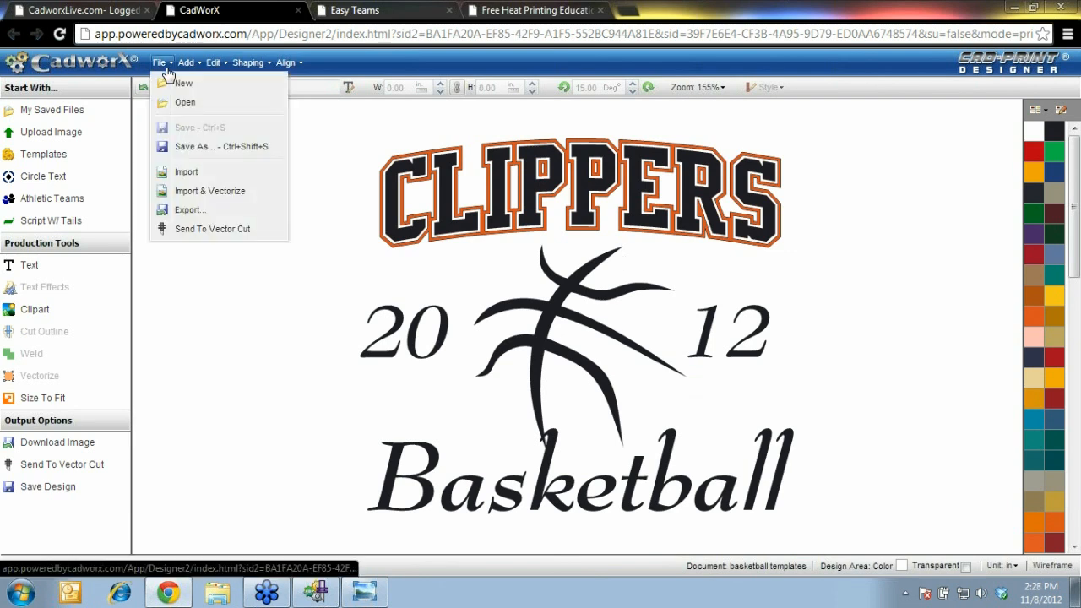
Save the design as 'Layout ABC123' with keywords basketball, shooting shirts
left_click(194, 148)
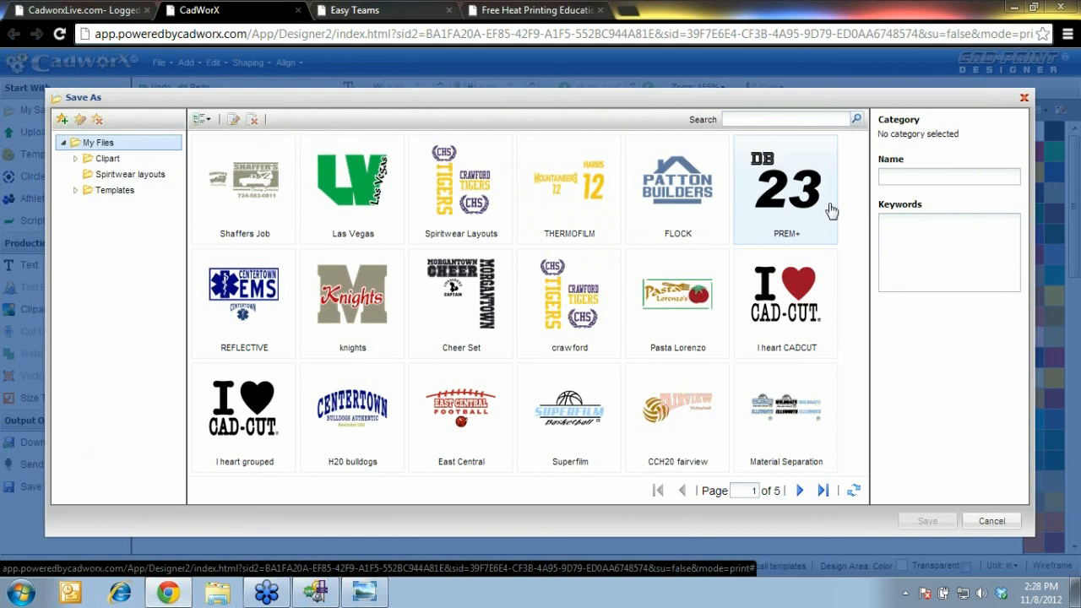
left_click(920, 176)
type("Layout")
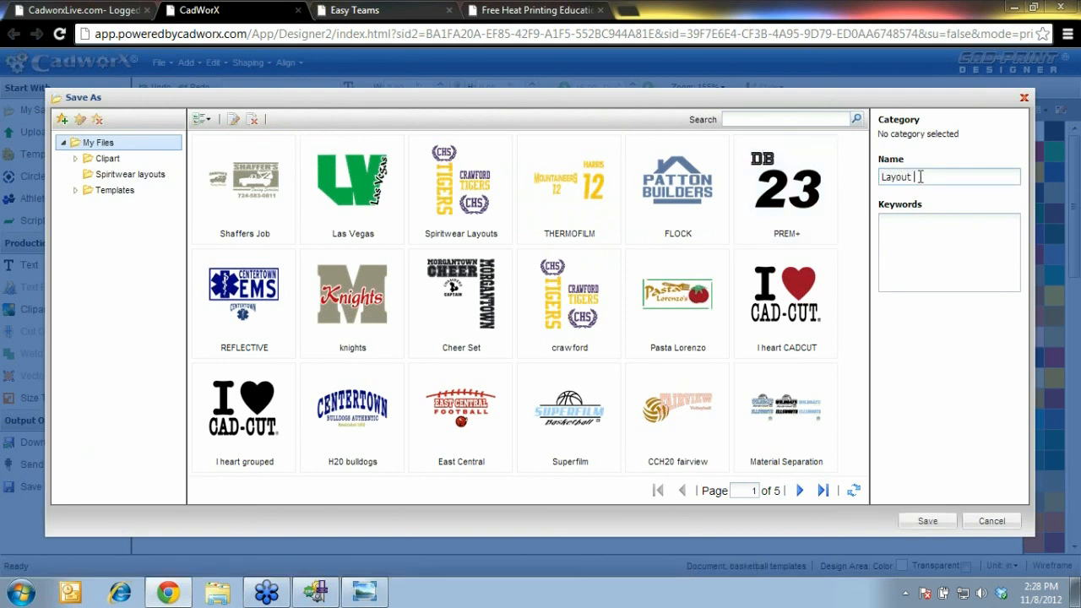
type(" ABC123")
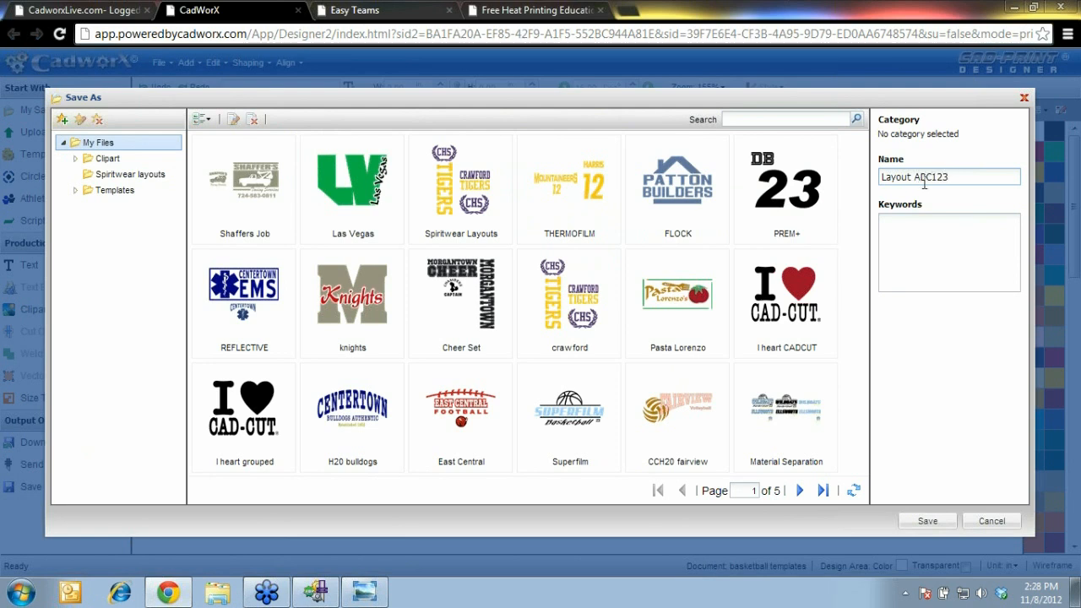
left_click(940, 234)
type("bas")
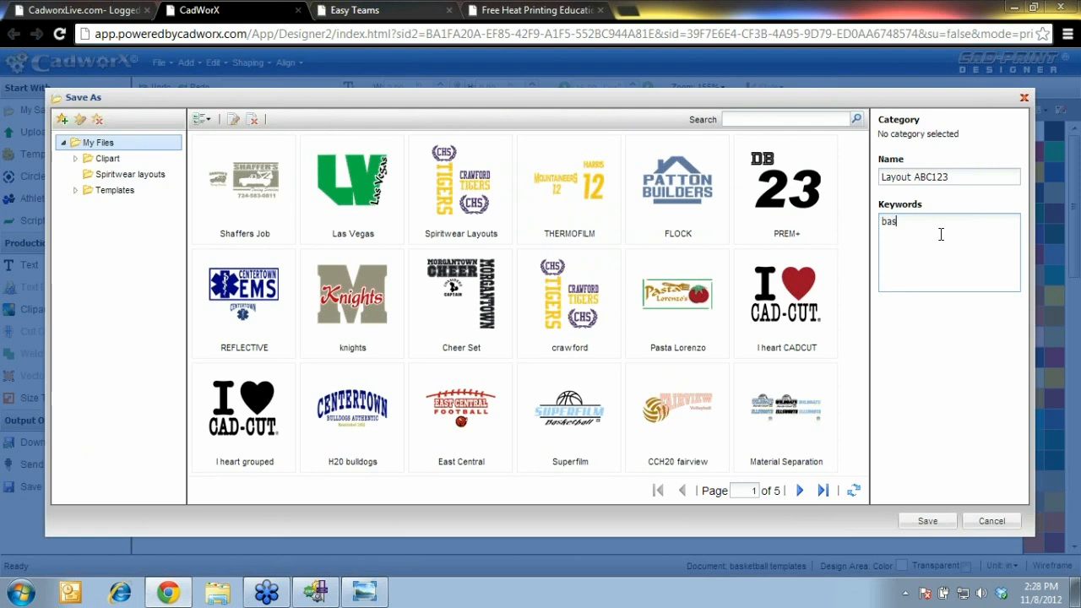
type("ketball, shooting shirts")
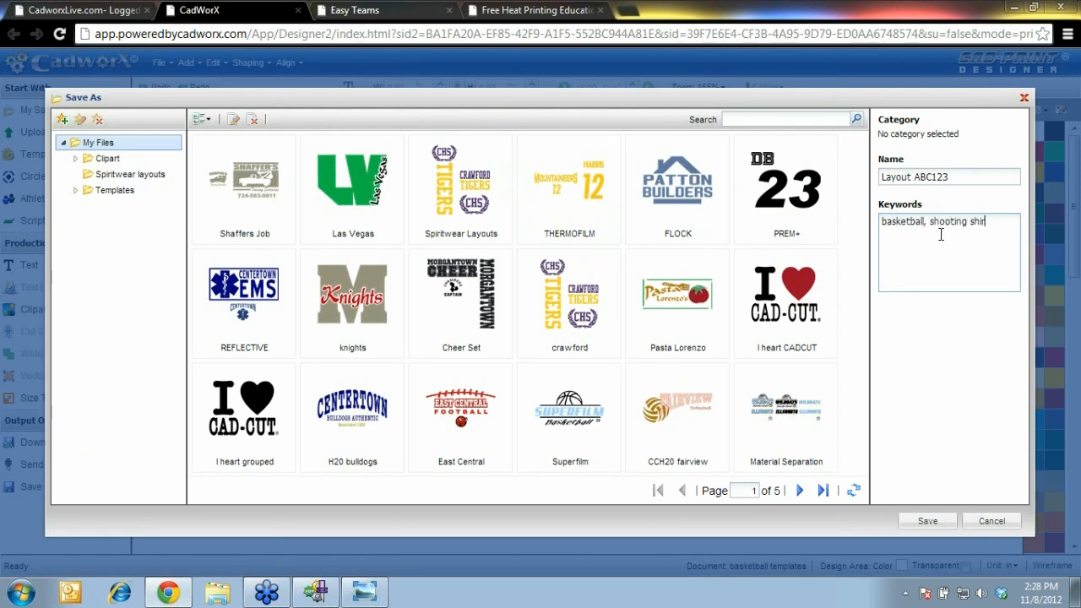
left_click(927, 520)
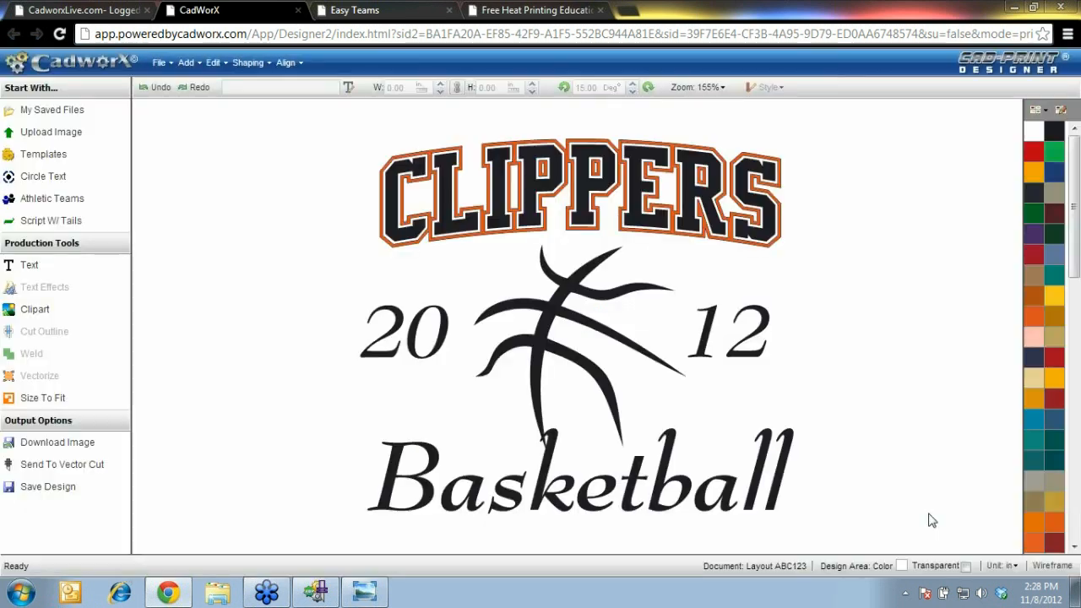
Select and delete the ball, Basketball and CLIPPERS parts to empty the canvas
left_click_drag(285, 139, 877, 522)
key("Delete")
left_click_drag(293, 301, 893, 103)
key("Delete")
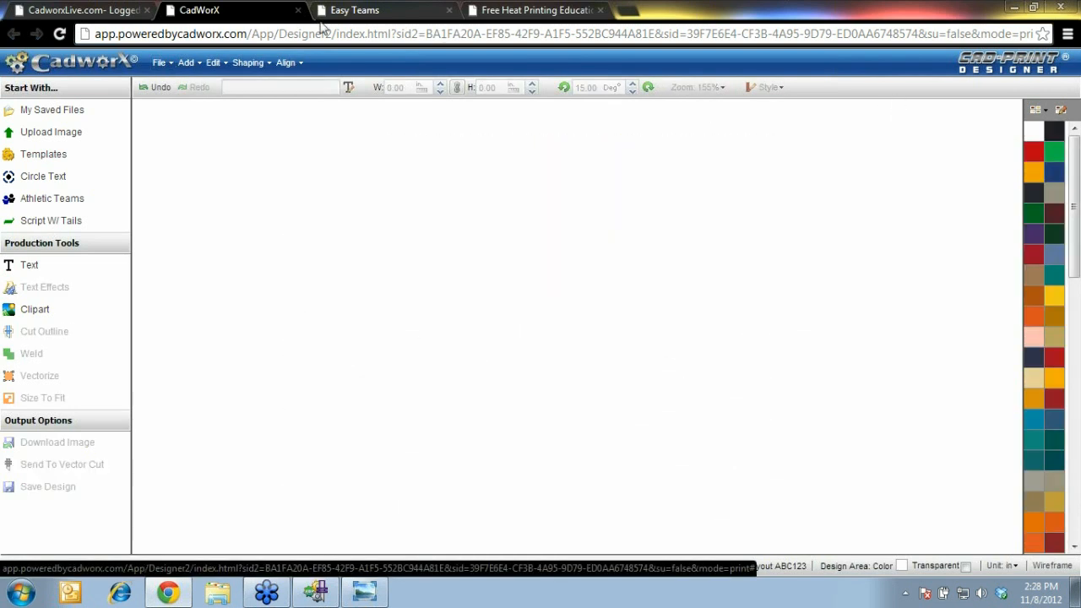
left_click(166, 63)
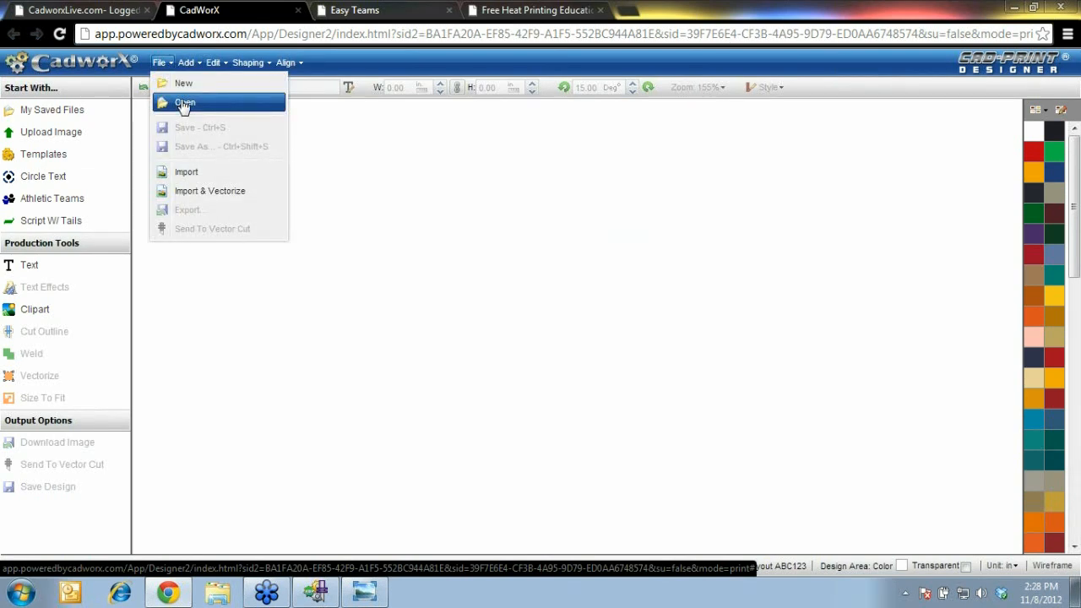
left_click(183, 103)
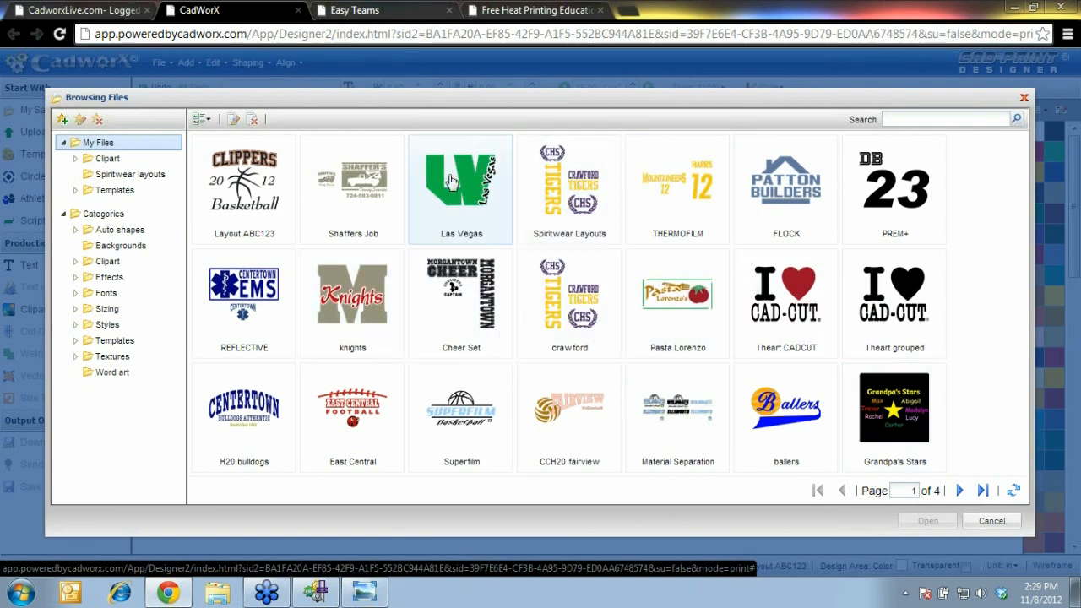
left_click(131, 177)
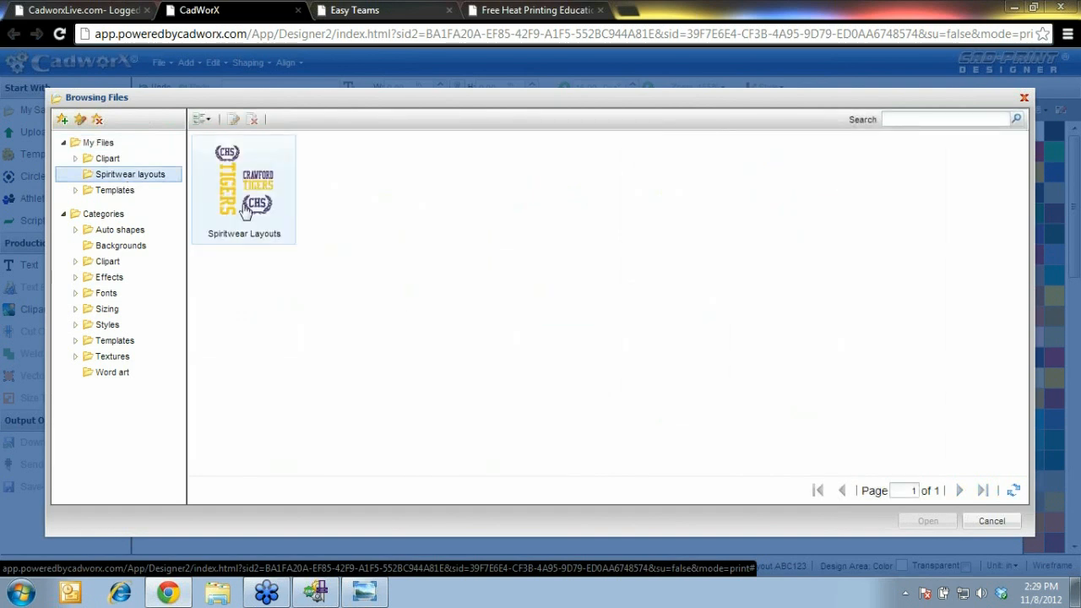
left_click(121, 192)
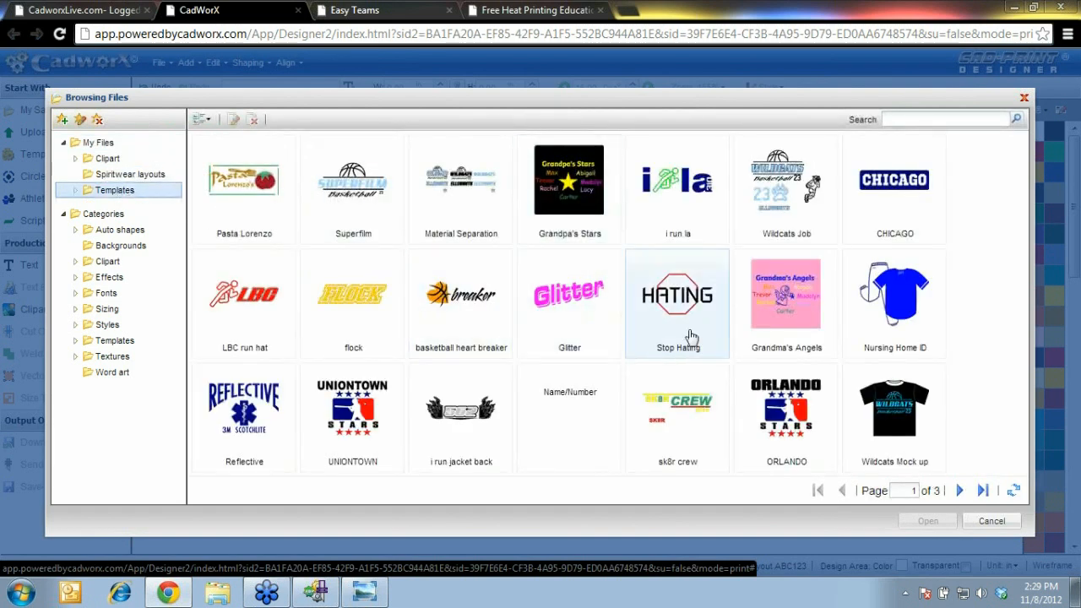
left_click(992, 523)
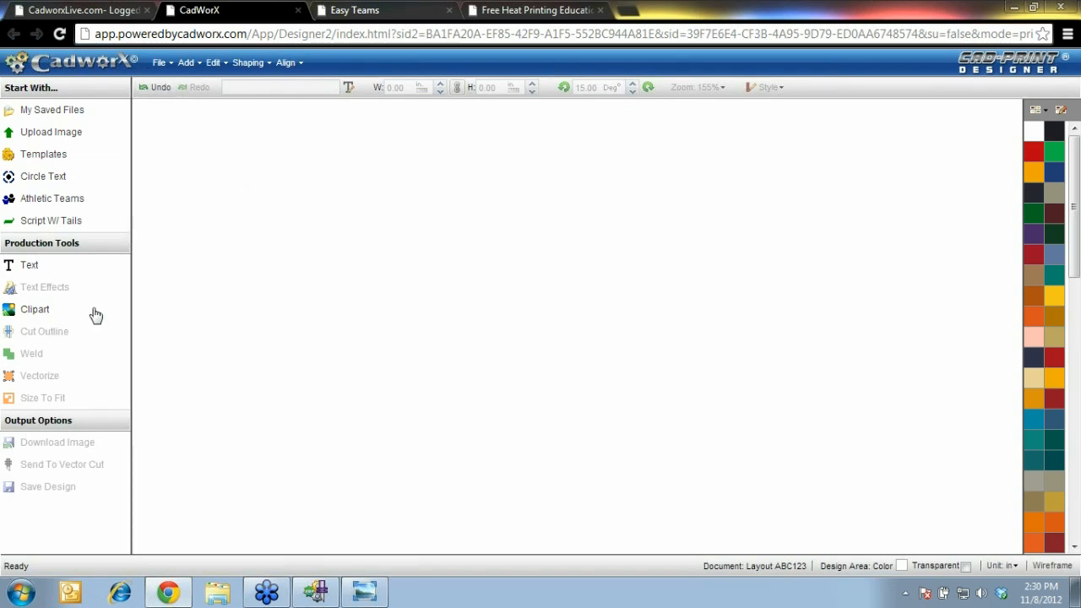
Import the pink-and-green shirt photo with File > Import & Vectorize
left_click(164, 64)
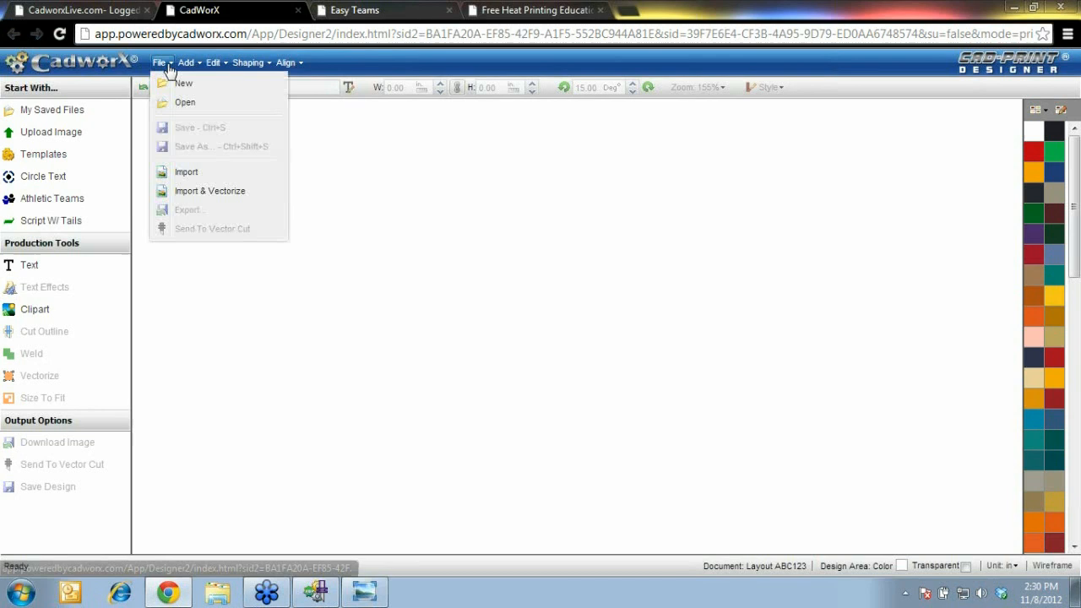
left_click(207, 192)
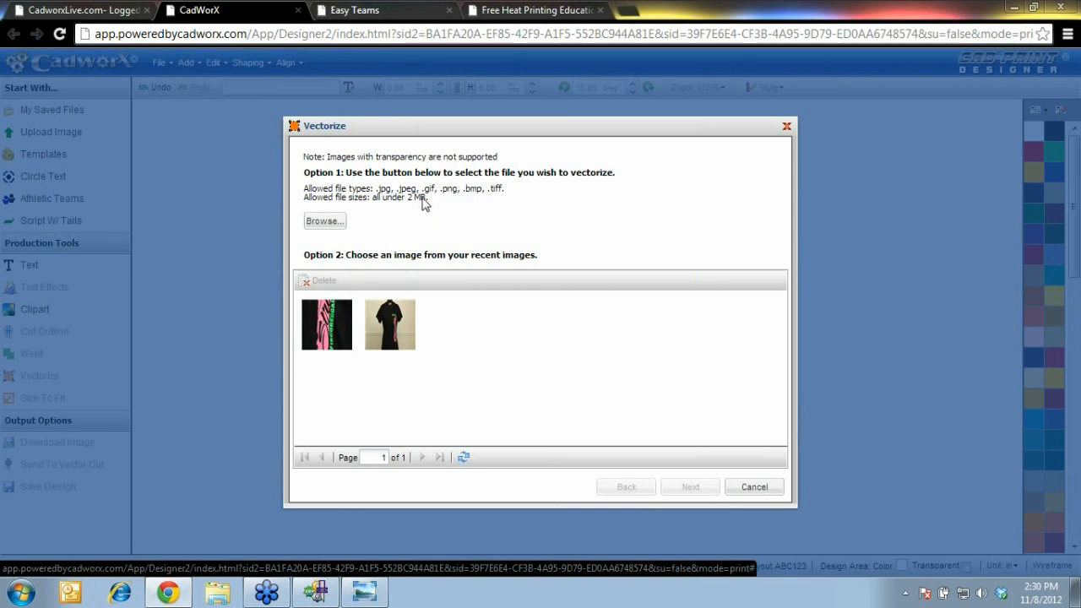
left_click(336, 329)
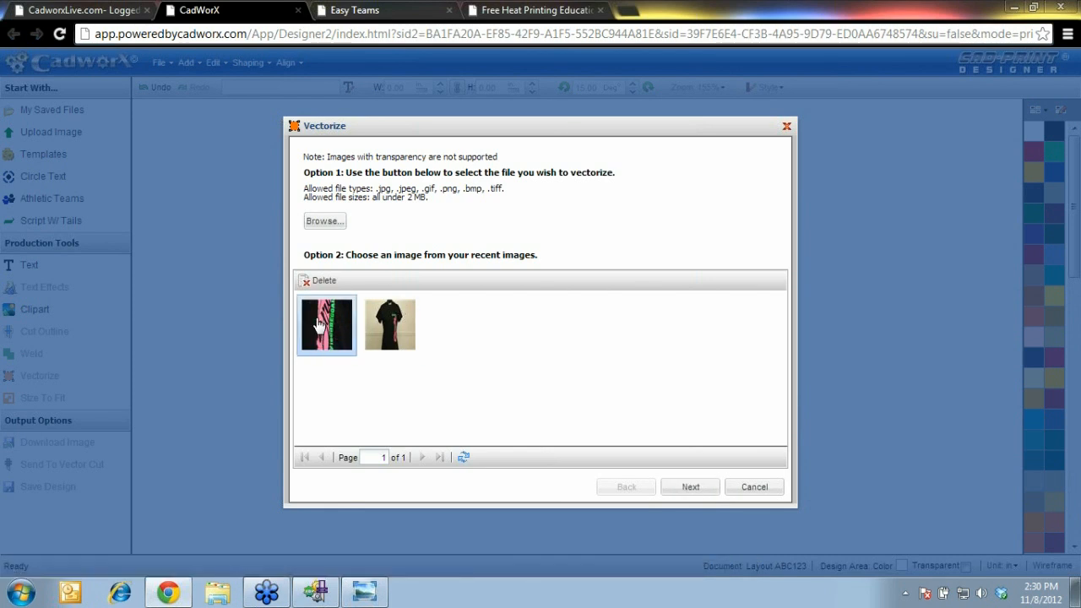
left_click(689, 492)
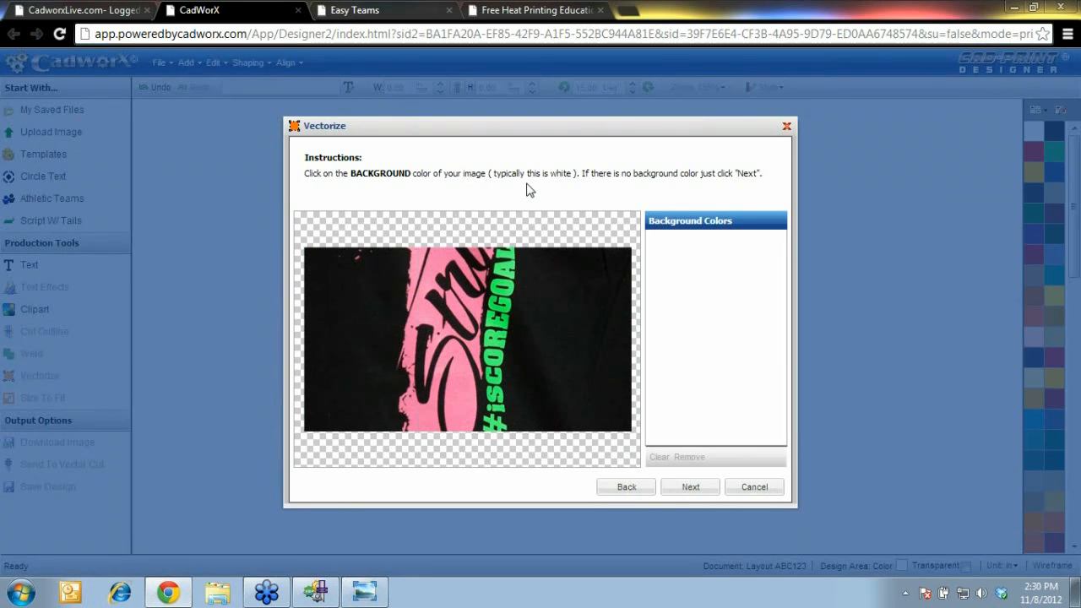
Choose black as the background colour and pink and green as foreground colours
left_click(358, 304)
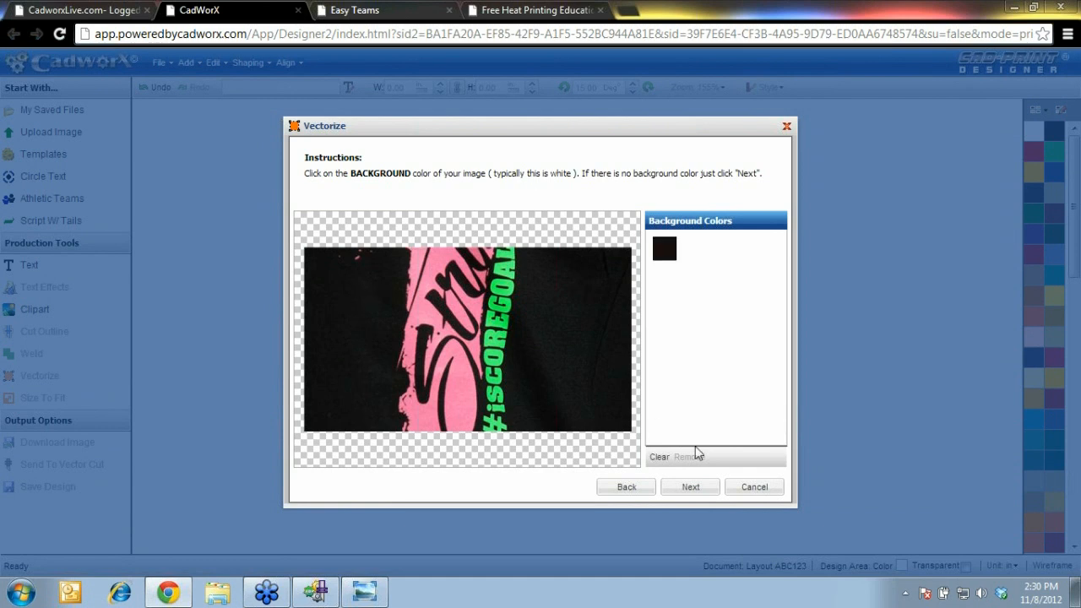
left_click(691, 487)
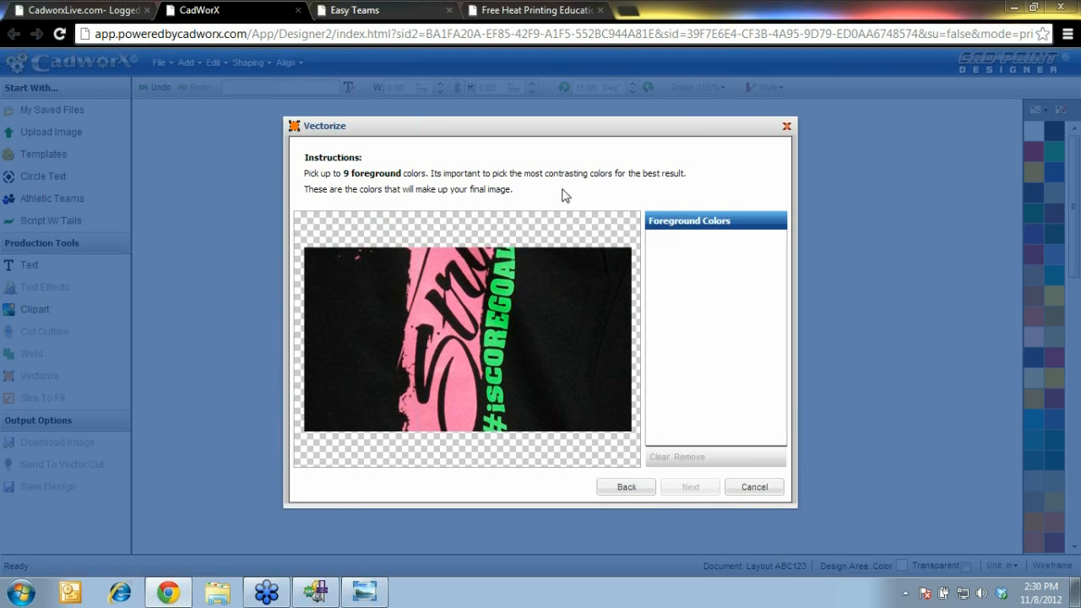
left_click(437, 267)
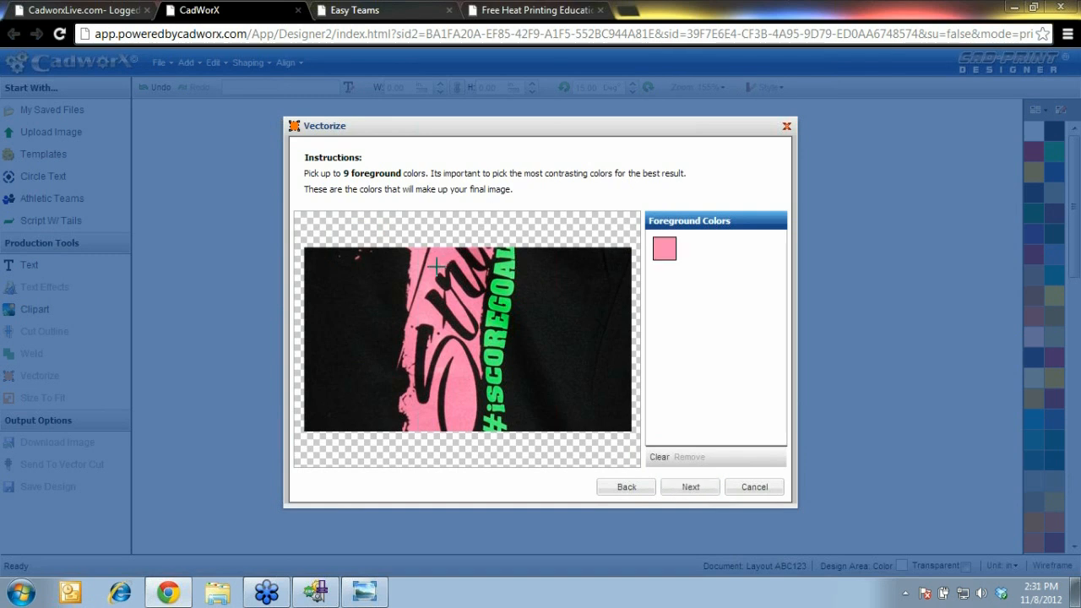
left_click(505, 289)
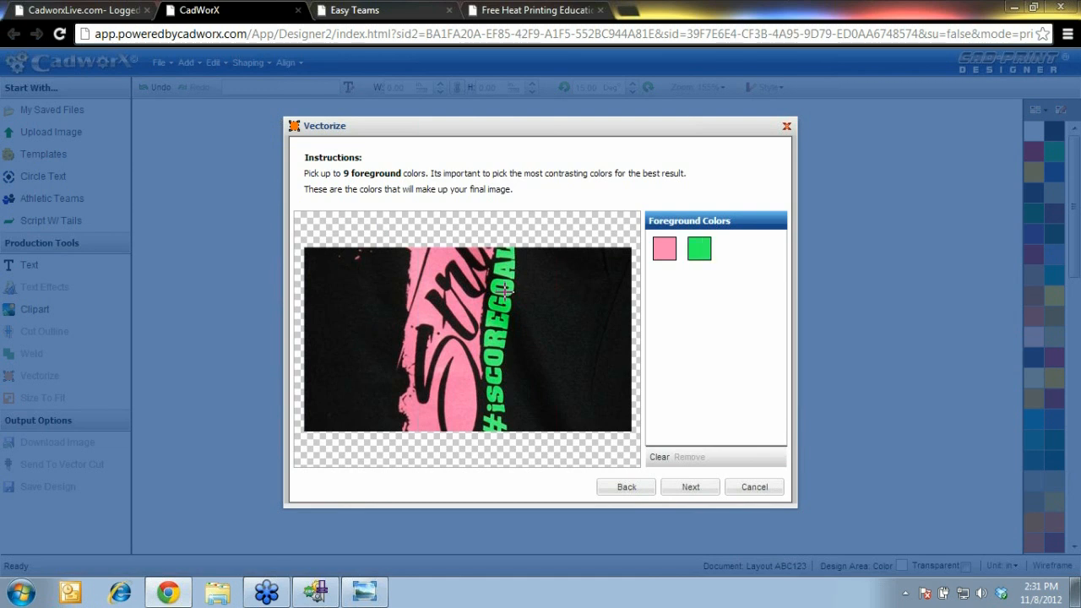
left_click(690, 490)
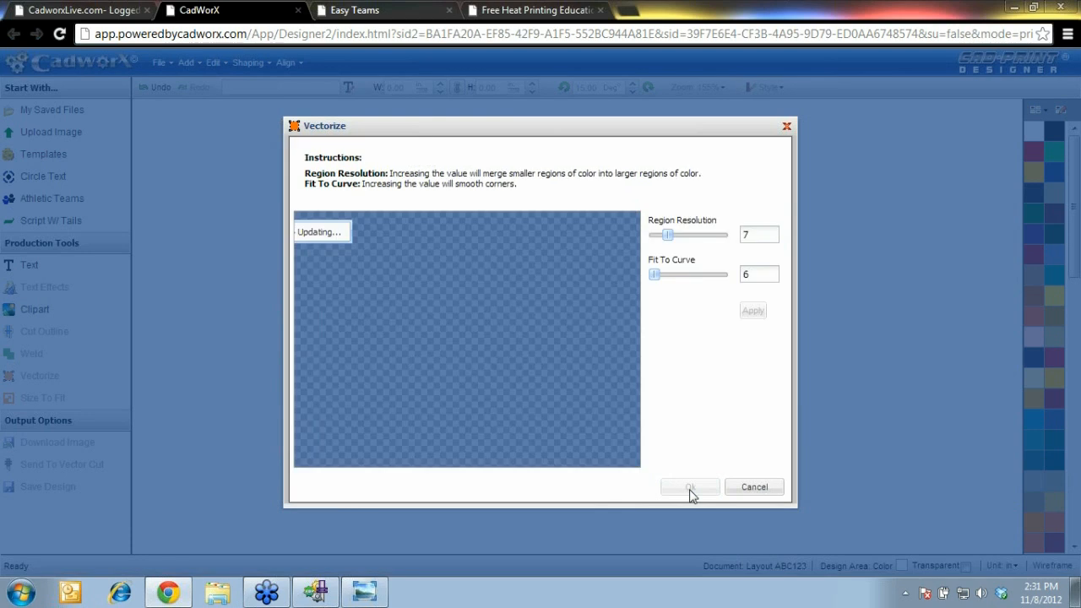
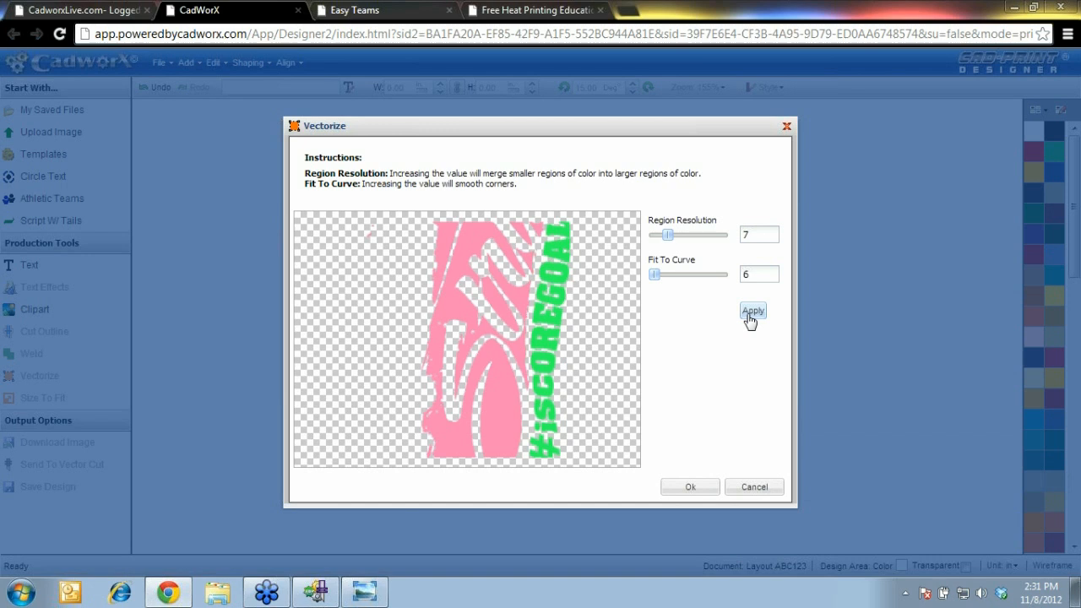
Apply the vectorize settings: Region Resolution 7 and Fit To Curve 6
left_click(694, 487)
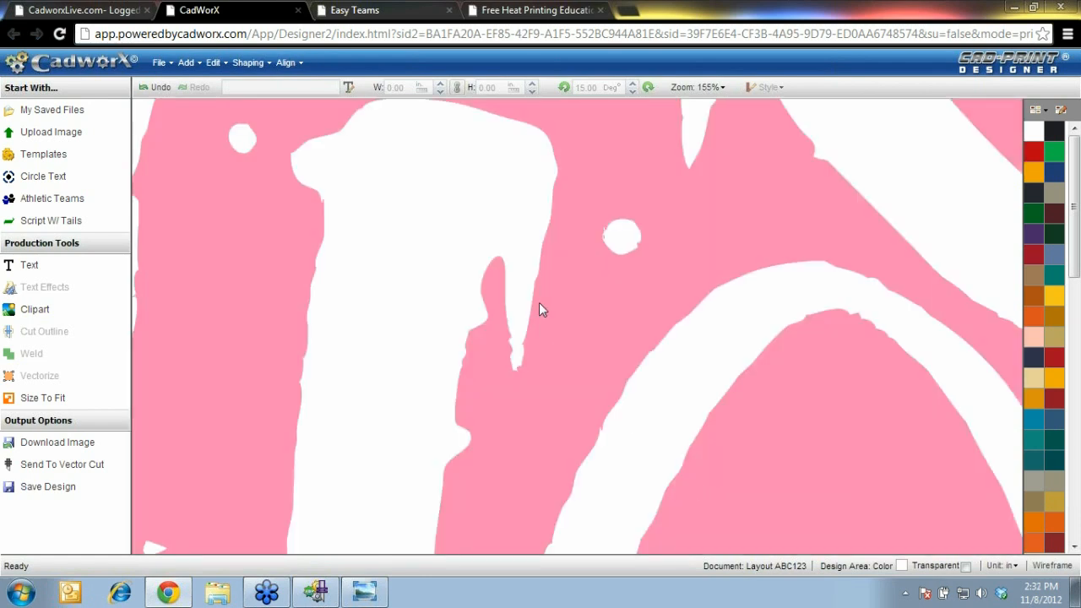
Scale the vectorized design to 10 in wide, giving 10.00 by 11.38 in
left_click(280, 273)
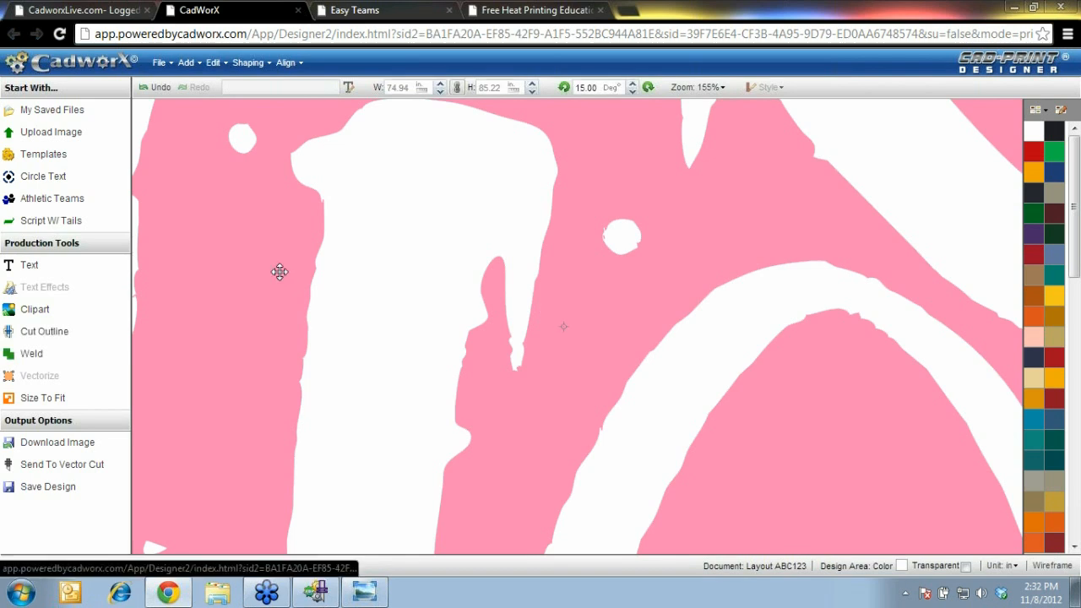
double_click(399, 88)
type("10")
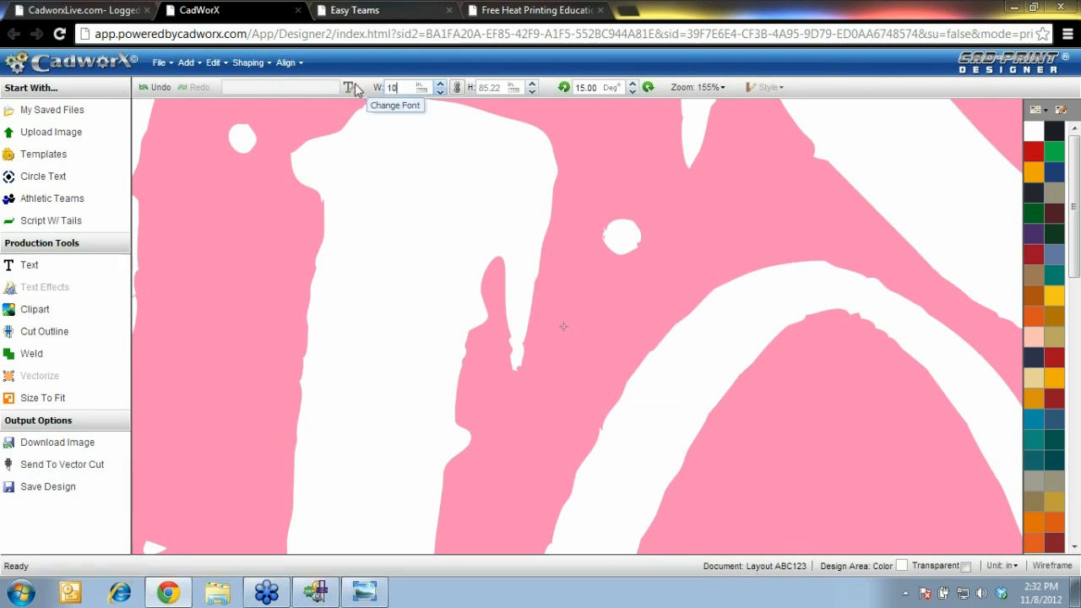
key("Return")
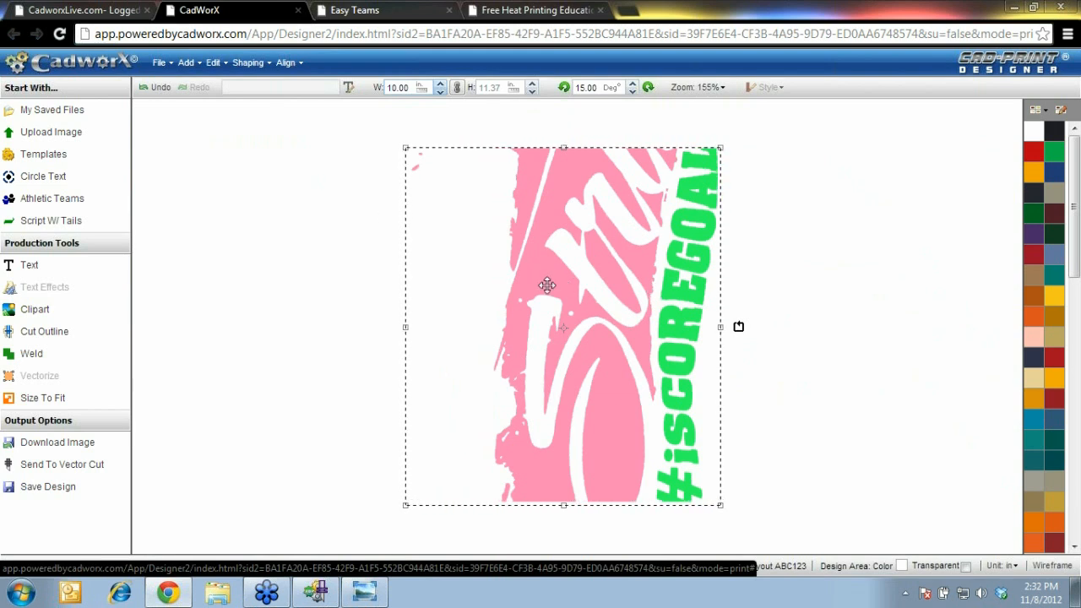
Show the design as wireframe outlines, zoom to fit, and reselect it
left_click(1054, 567)
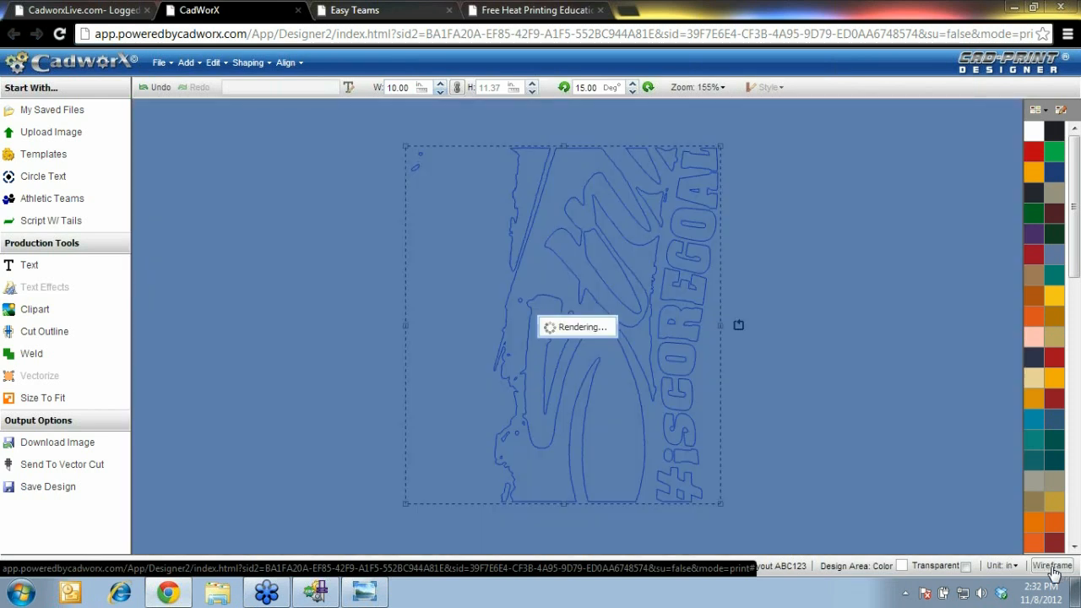
left_click(722, 88)
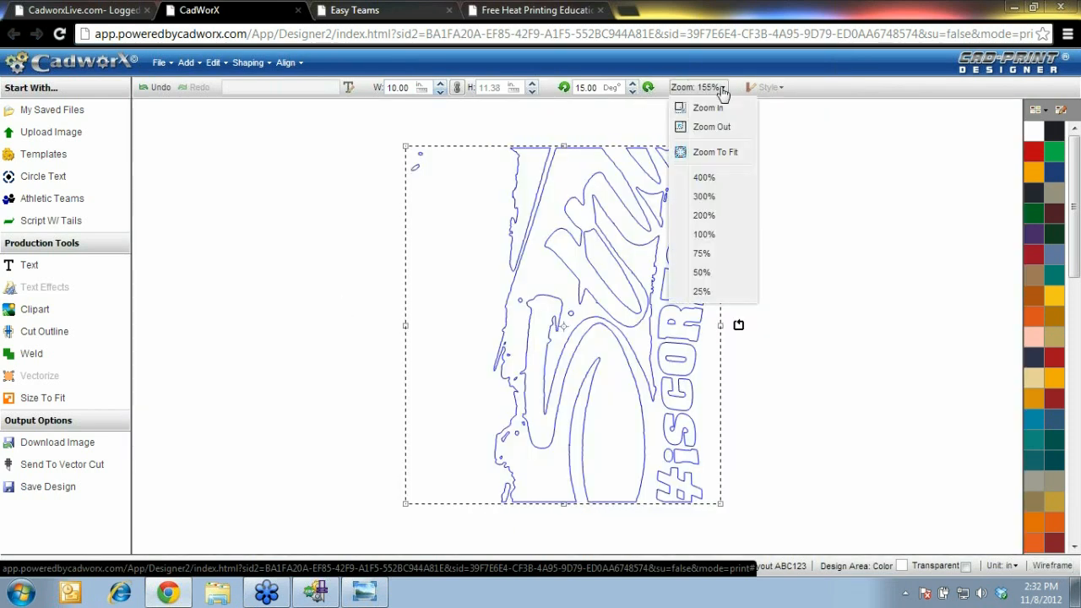
left_click(709, 152)
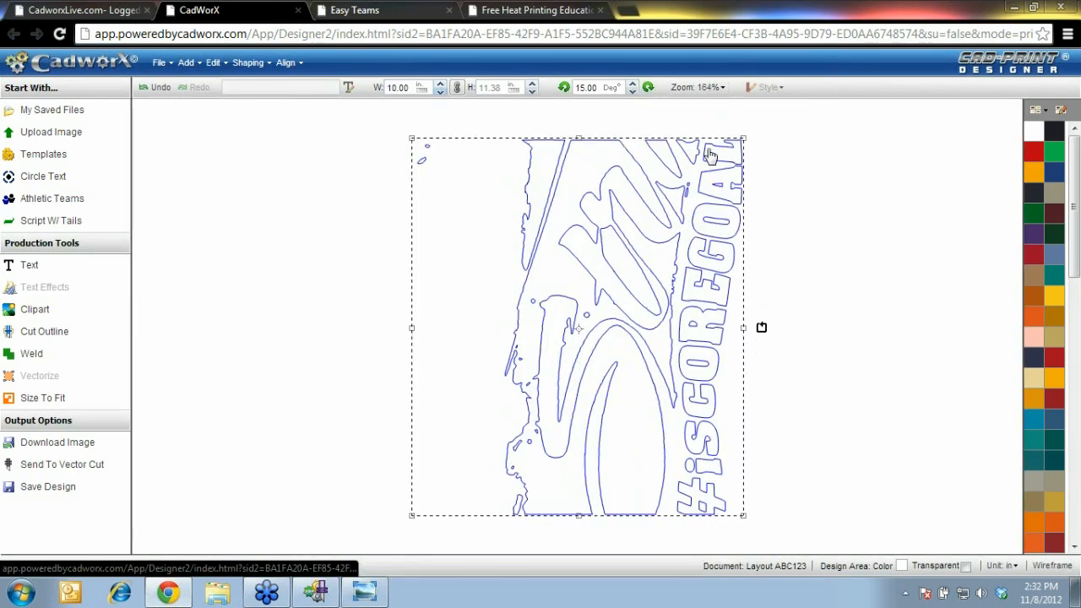
left_click(259, 222)
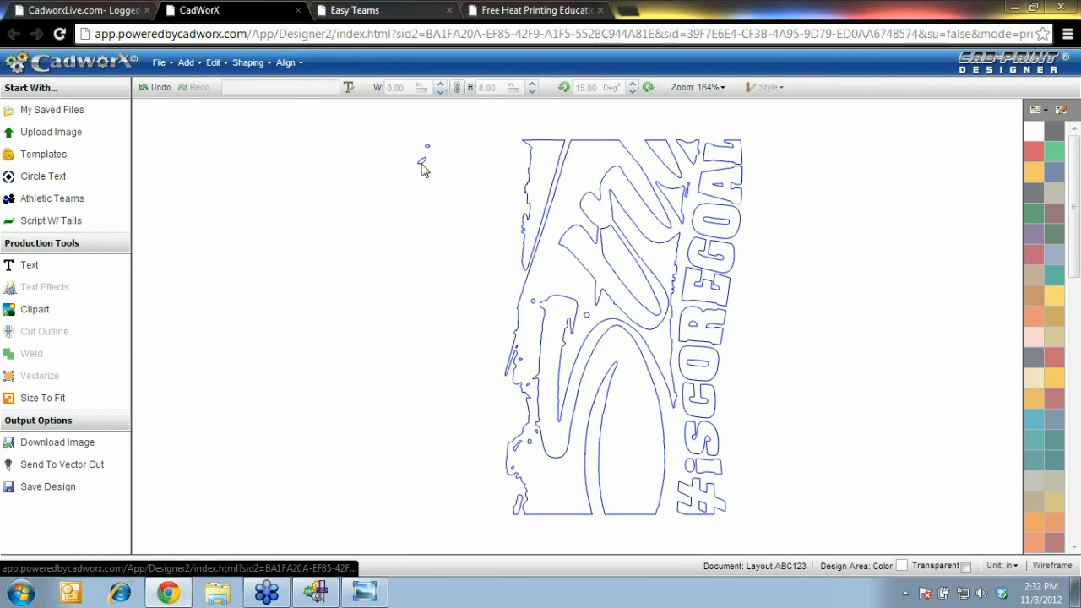
left_click(550, 209)
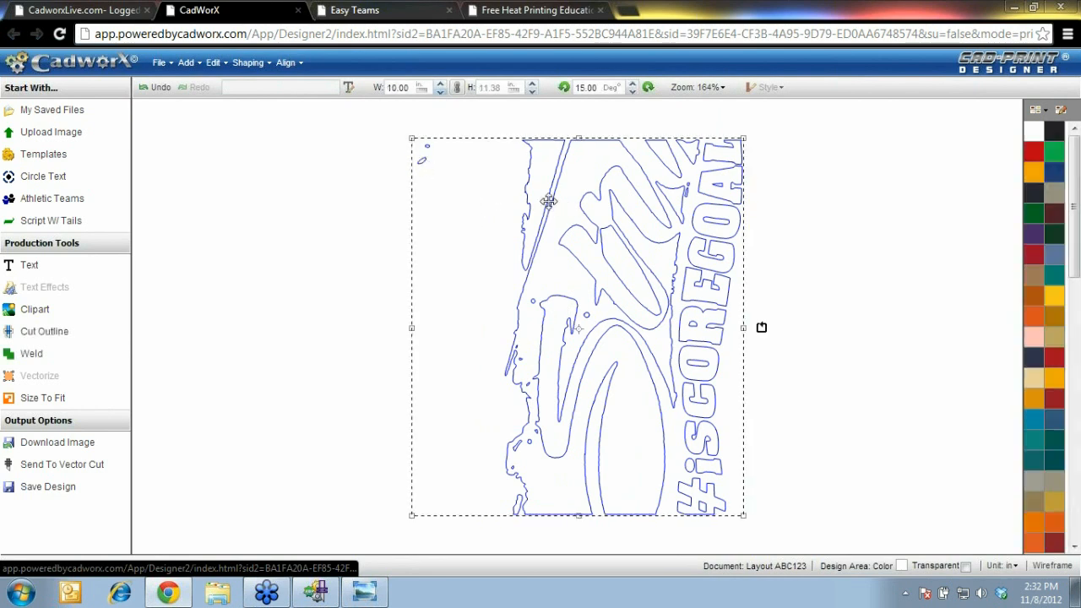
left_click(245, 68)
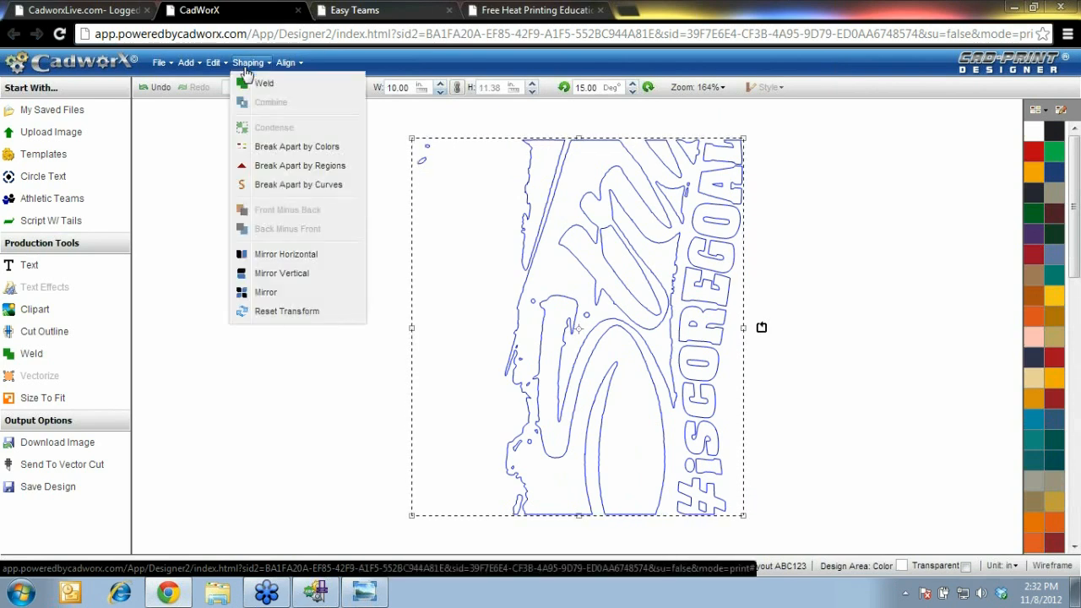
Break the design apart by curves and delete the first stray fragments
left_click(329, 192)
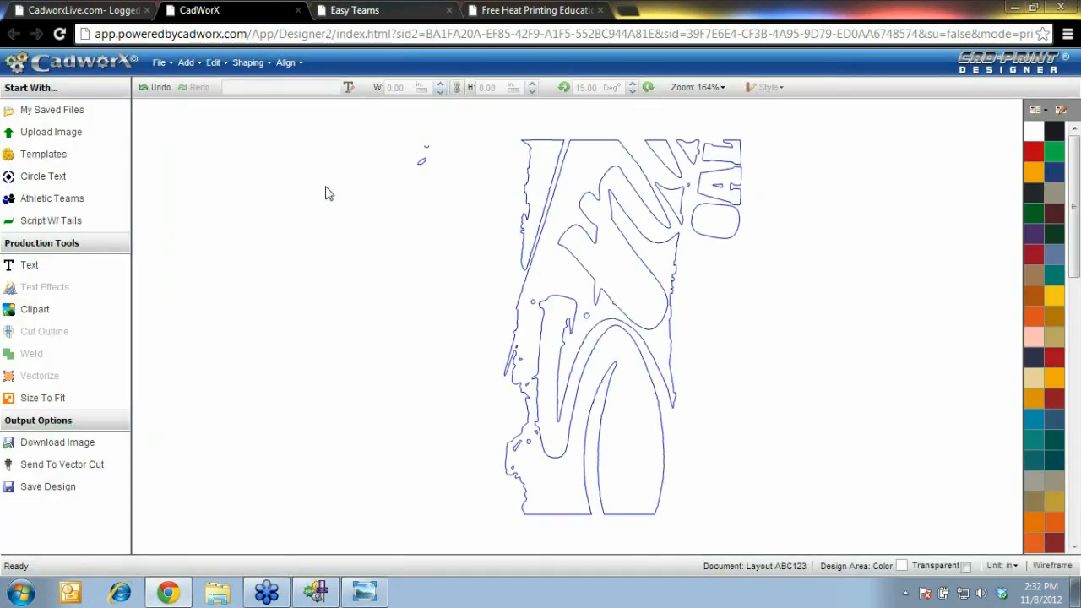
left_click_drag(375, 200, 460, 126)
key("Delete")
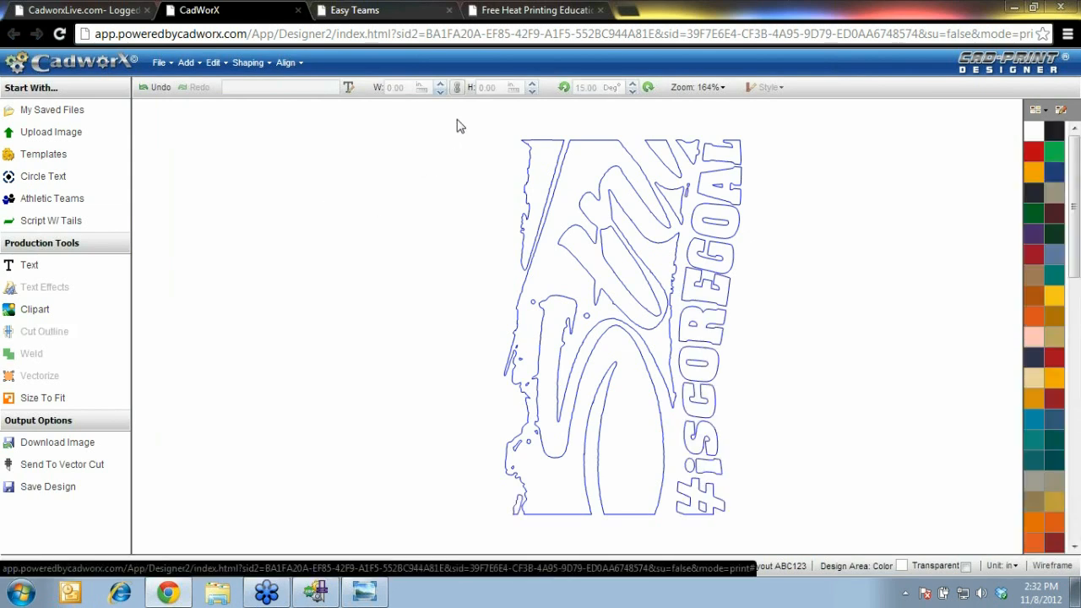
left_click(686, 189)
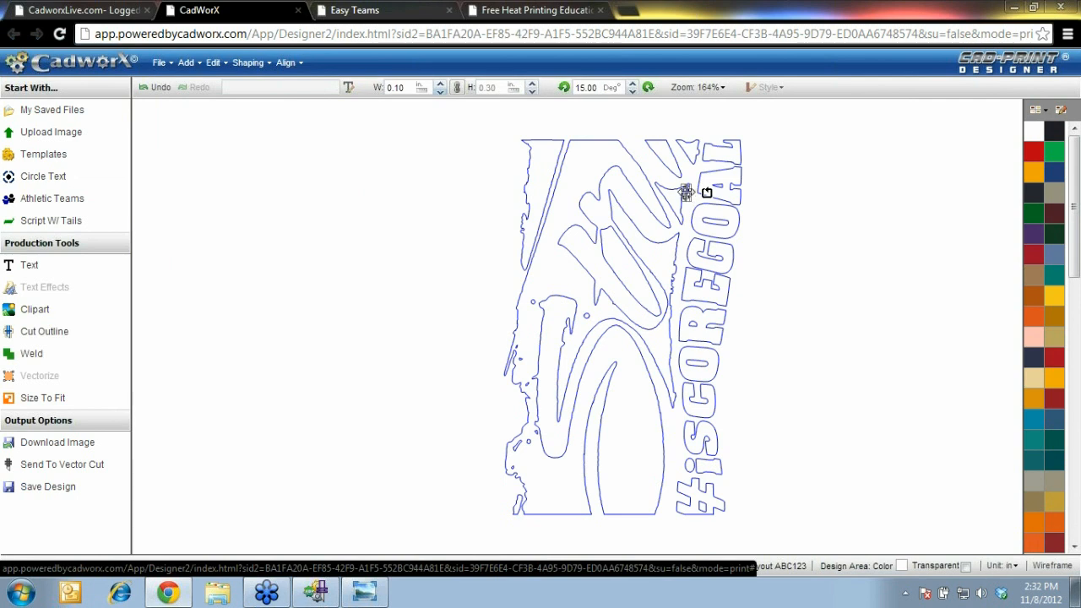
key("Delete")
left_click(685, 188)
key("Delete")
Delete the remaining tiny fragments inside the design and along its left edge
left_click(535, 304)
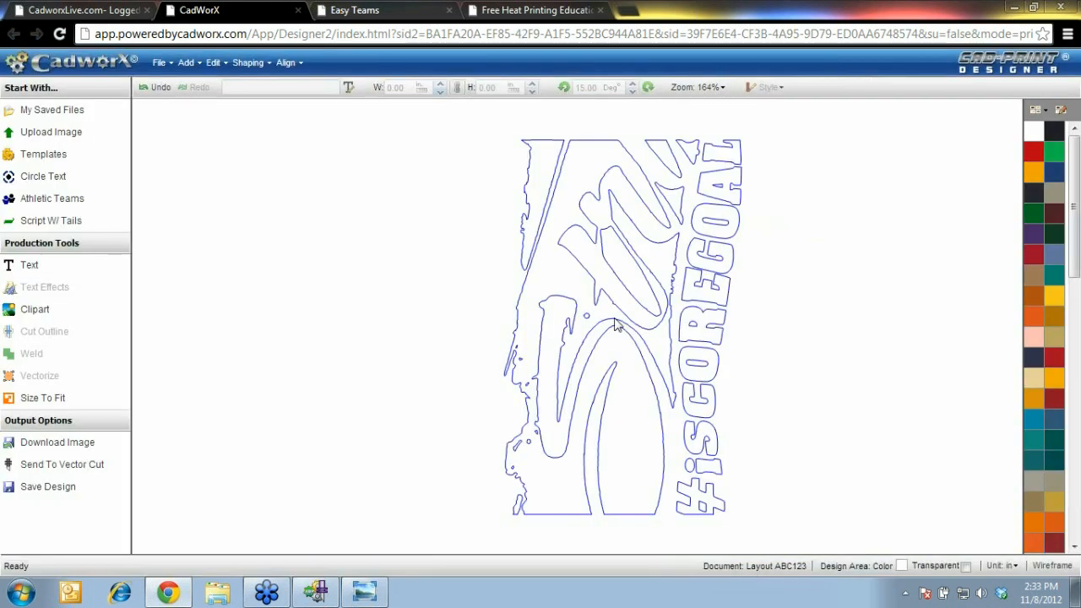
left_click(584, 314)
key("Delete")
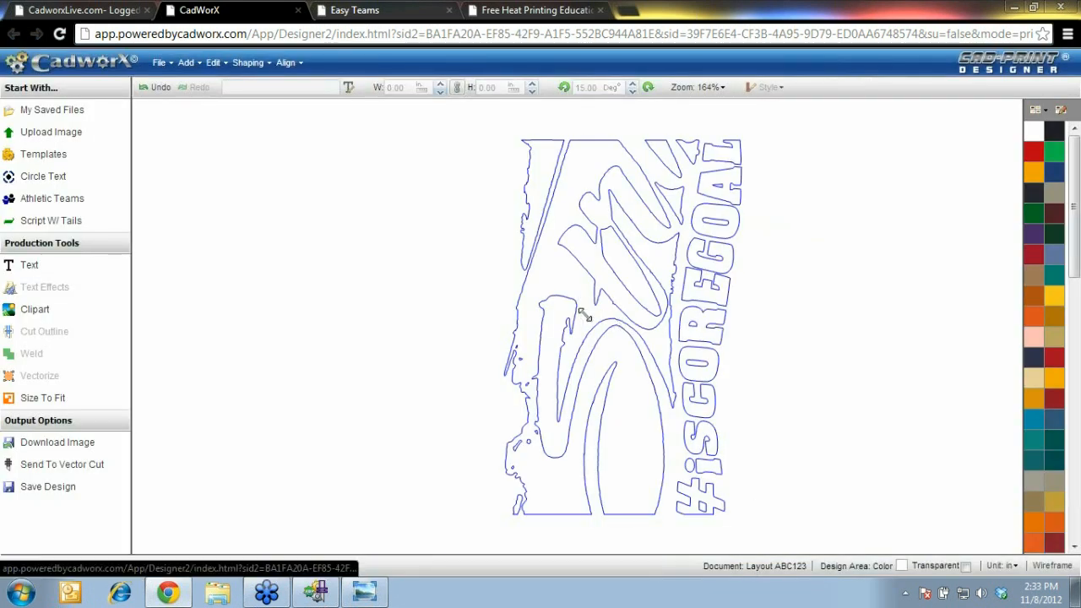
left_click_drag(490, 309, 545, 467)
key("Delete")
left_click_drag(476, 492, 537, 463)
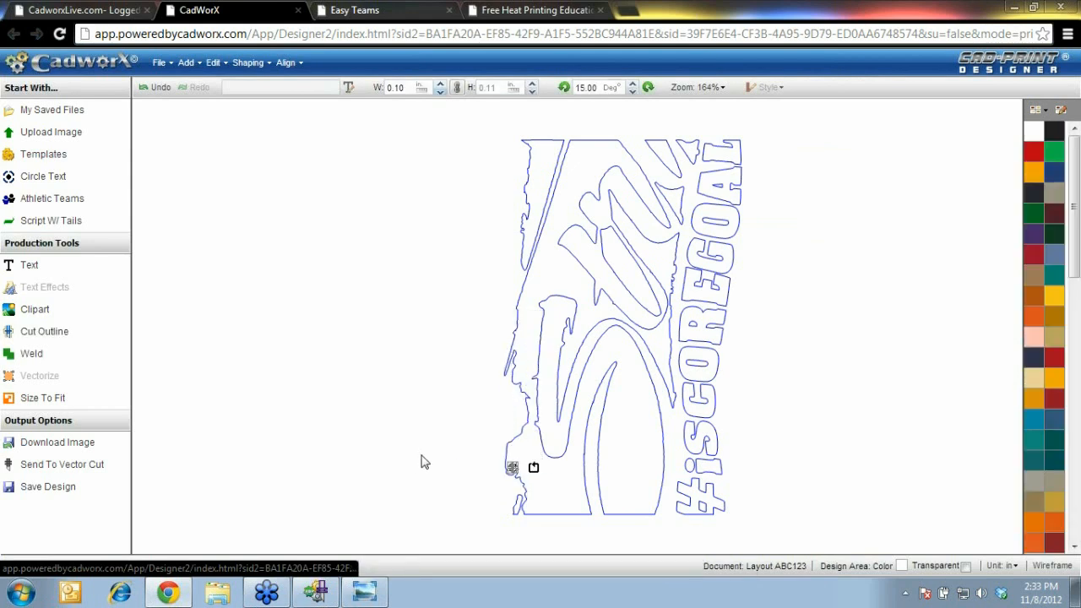
left_click(462, 420)
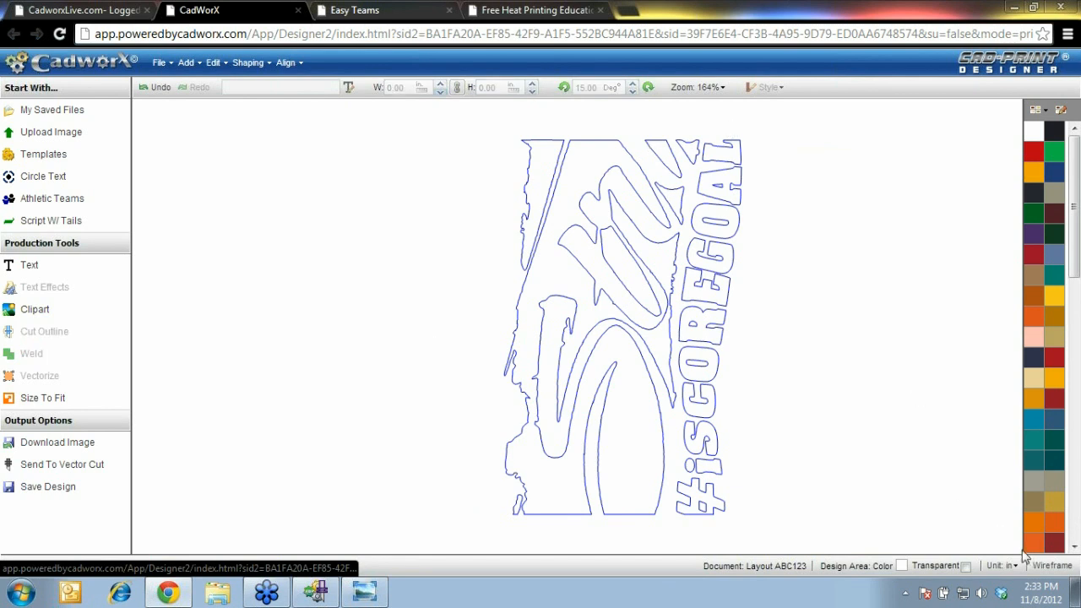
Check the wireframe view, then close the old Vector Cut window without saving
left_click(1052, 567)
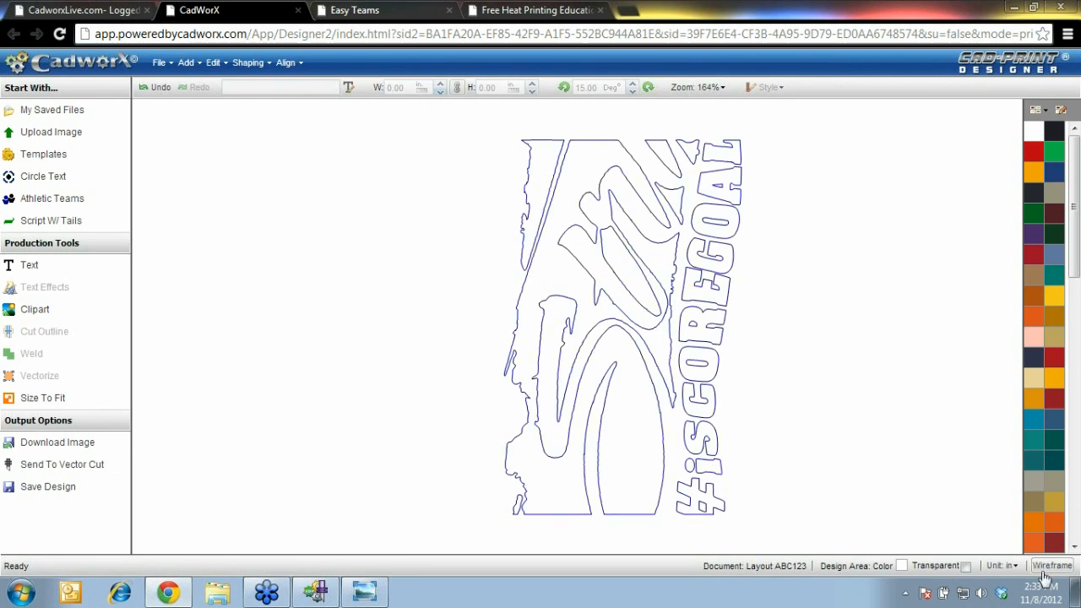
left_click(1053, 567)
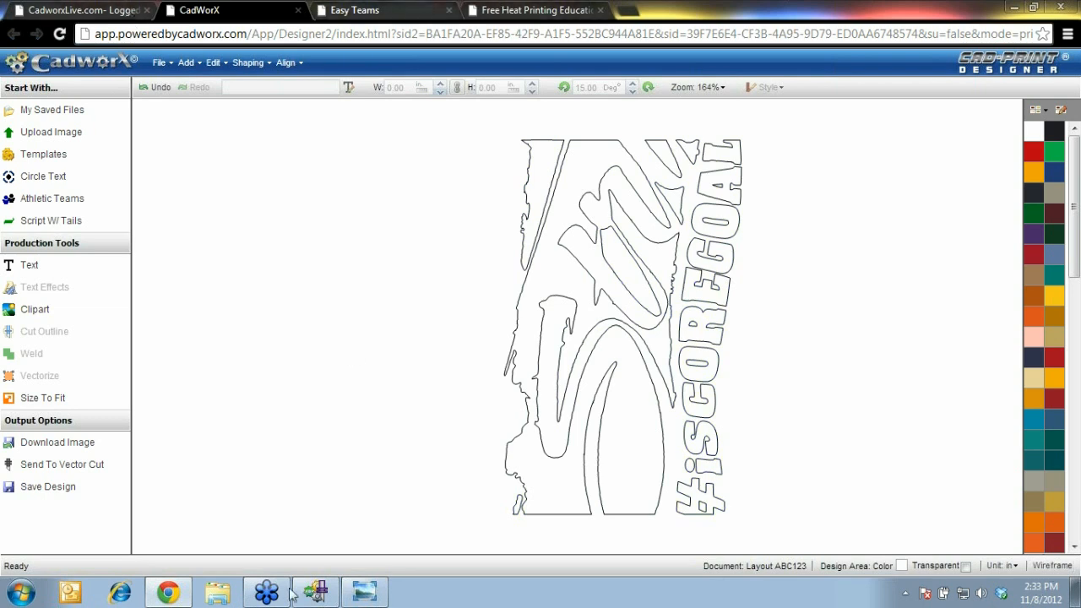
left_click(314, 594)
left_click(1066, 7)
left_click(554, 349)
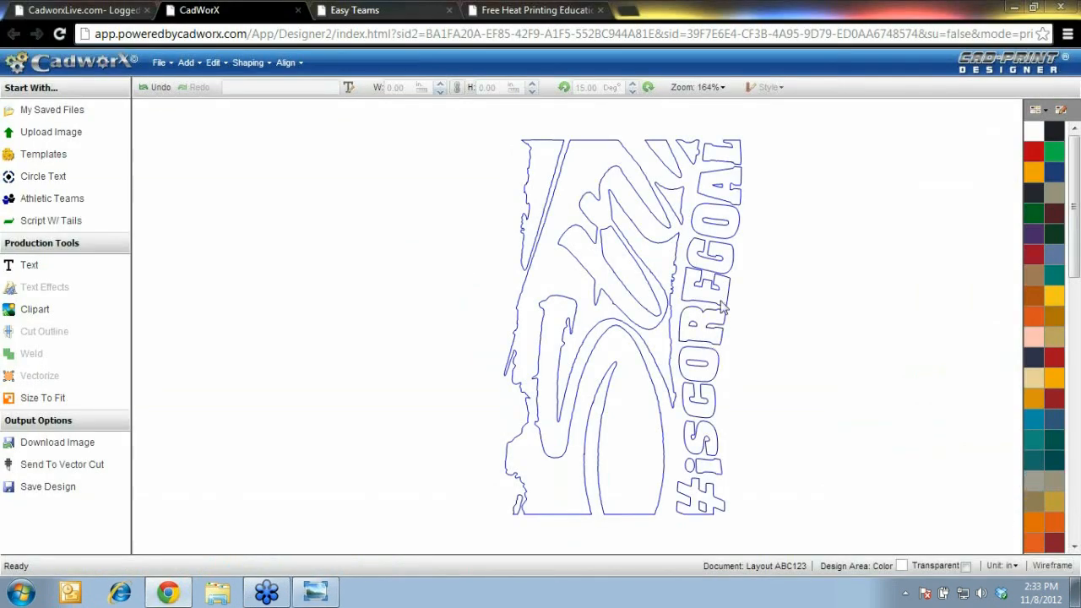
Send the design to Vector Cut and open the downloaded Untitled (89) file
left_click(161, 63)
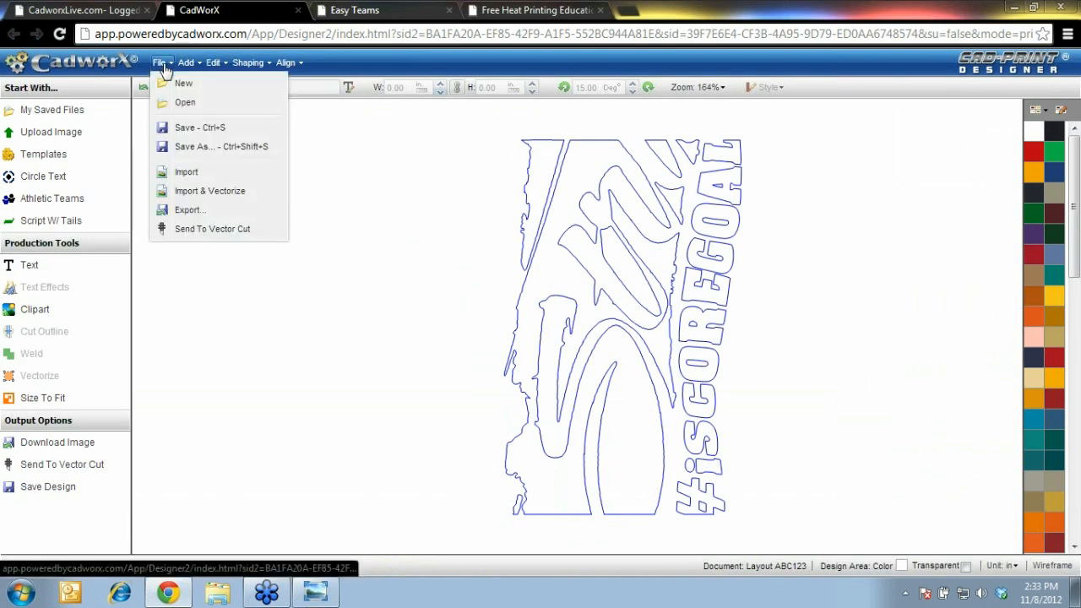
left_click(224, 230)
left_click(593, 456)
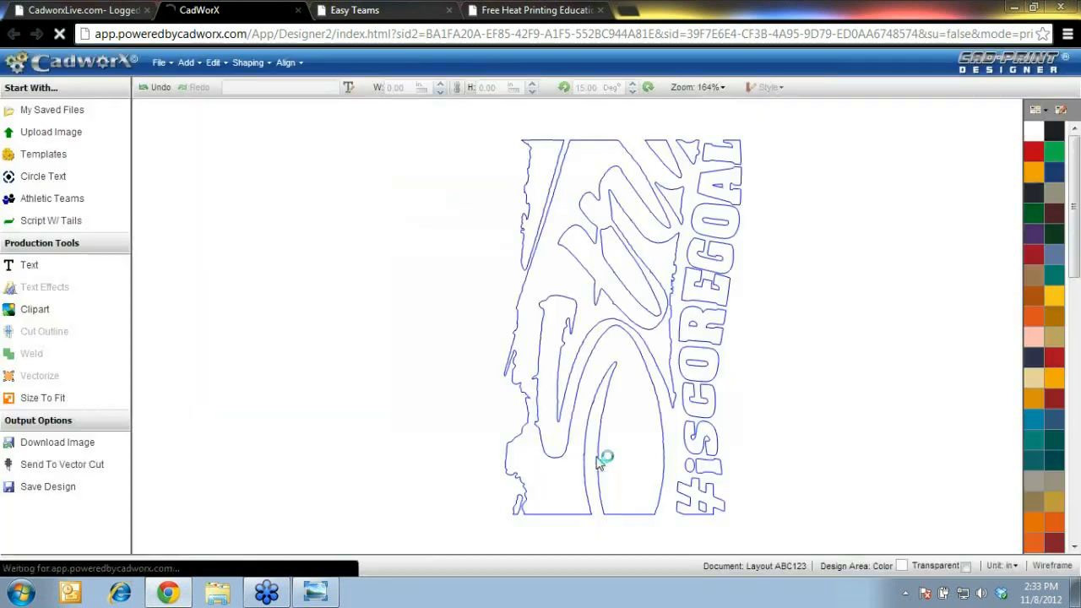
left_click(90, 553)
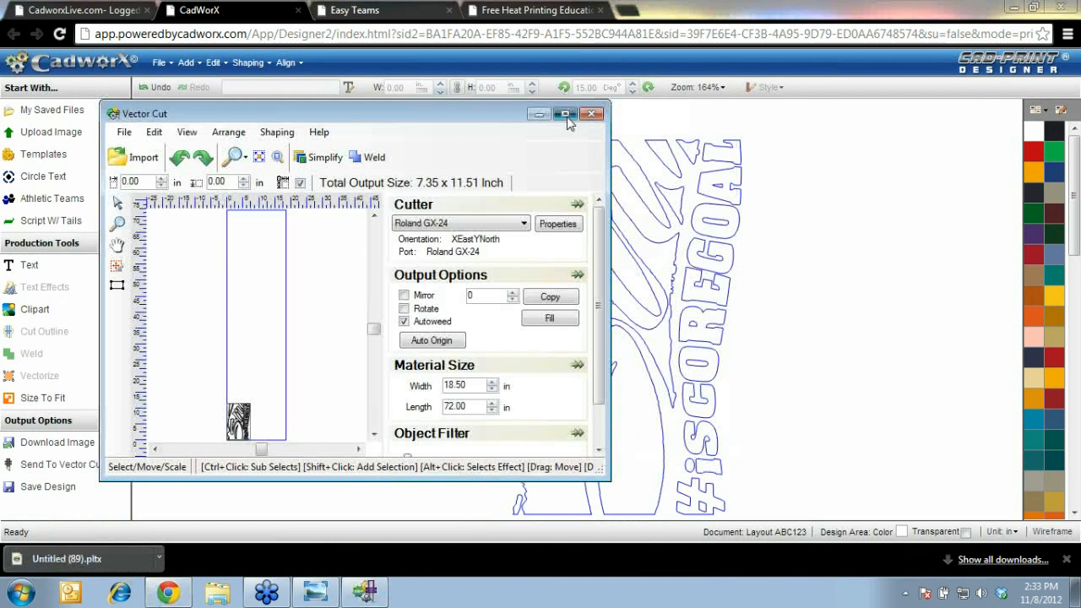
Zoom in on the design in Vector Cut, then return to CadworX and select the whole design
left_click(12, 118)
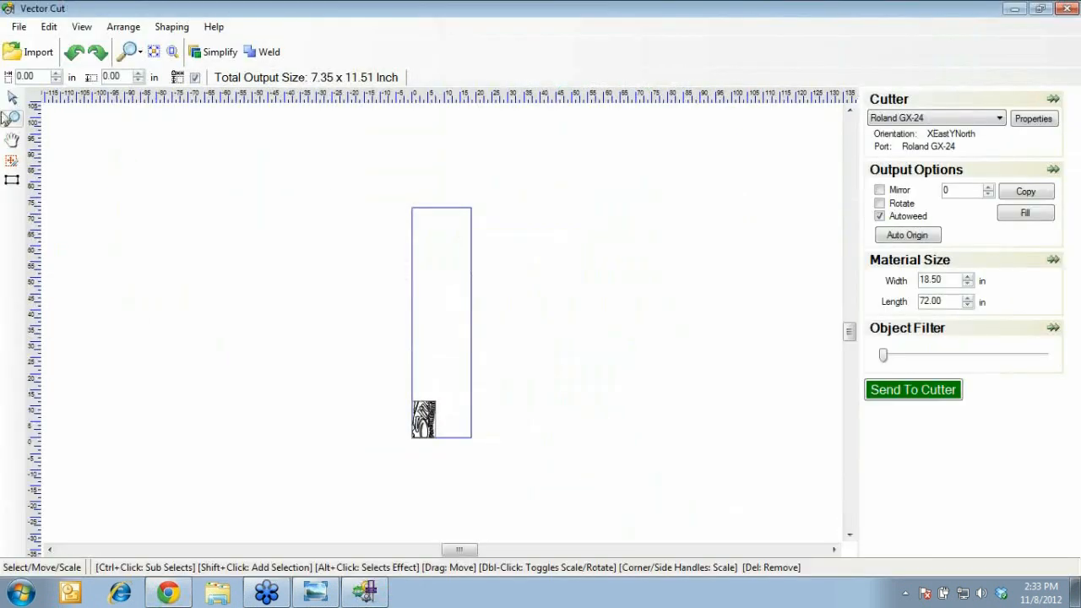
left_click_drag(353, 479, 506, 368)
left_click_drag(292, 421, 524, 240)
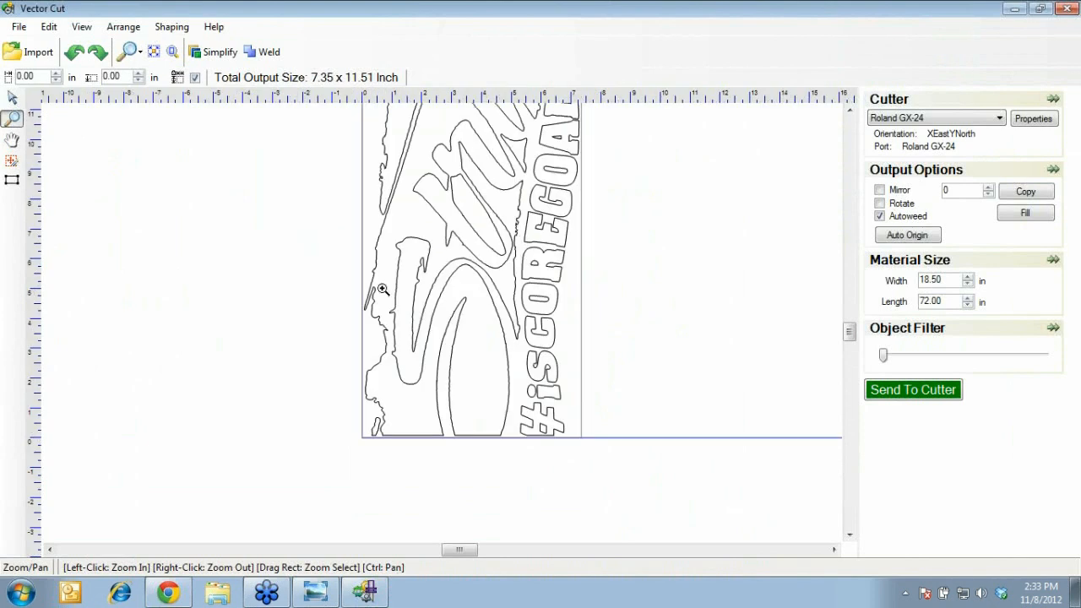
right_click(382, 289)
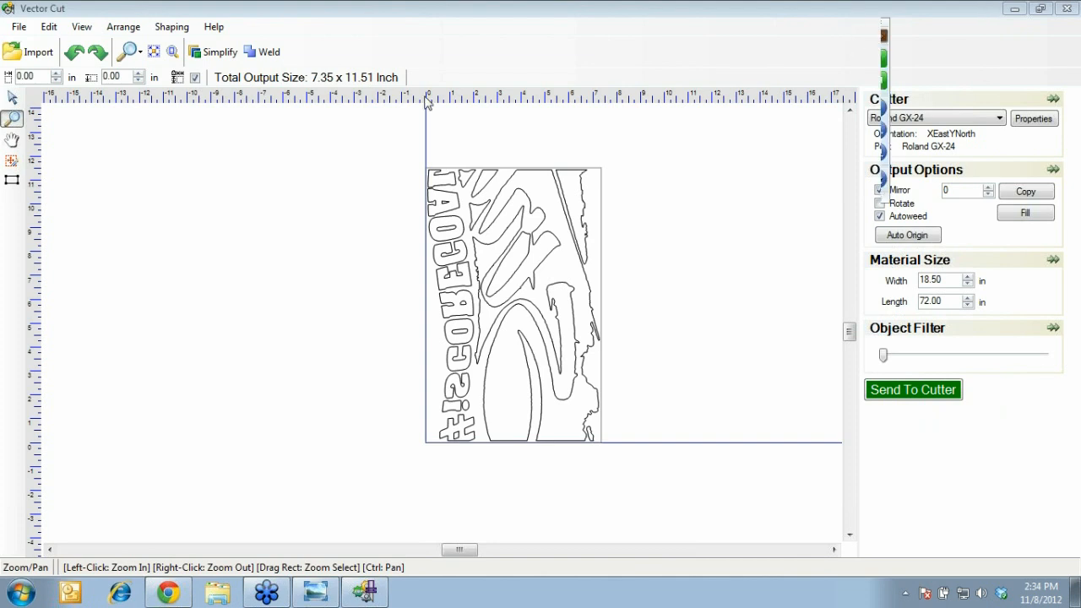
left_click(169, 592)
left_click_drag(443, 117, 794, 546)
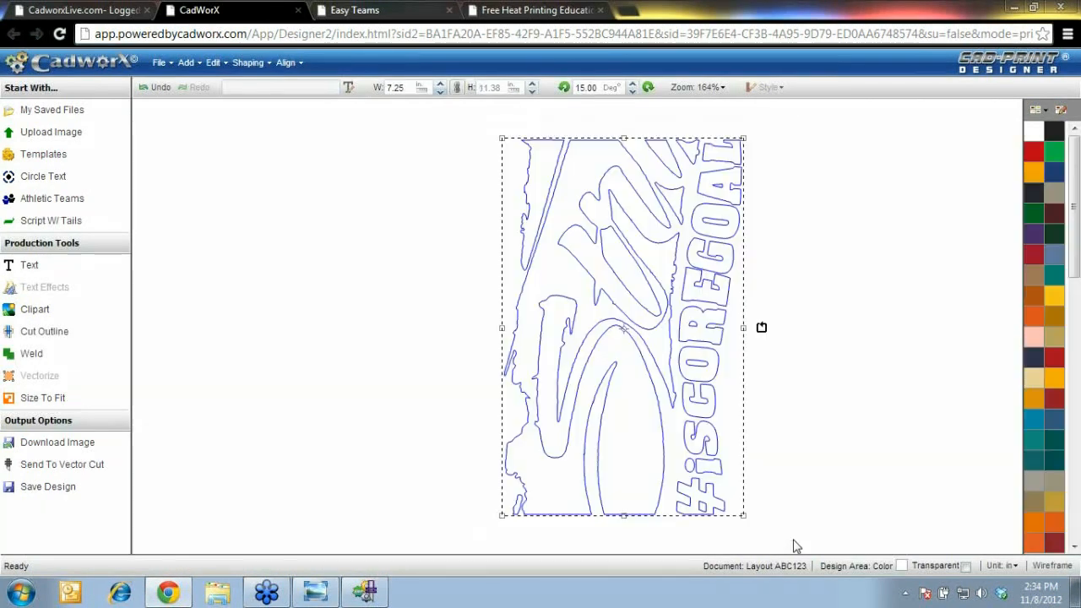
Delete the selected #iSCOREGOAL design from the canvas
key("Delete")
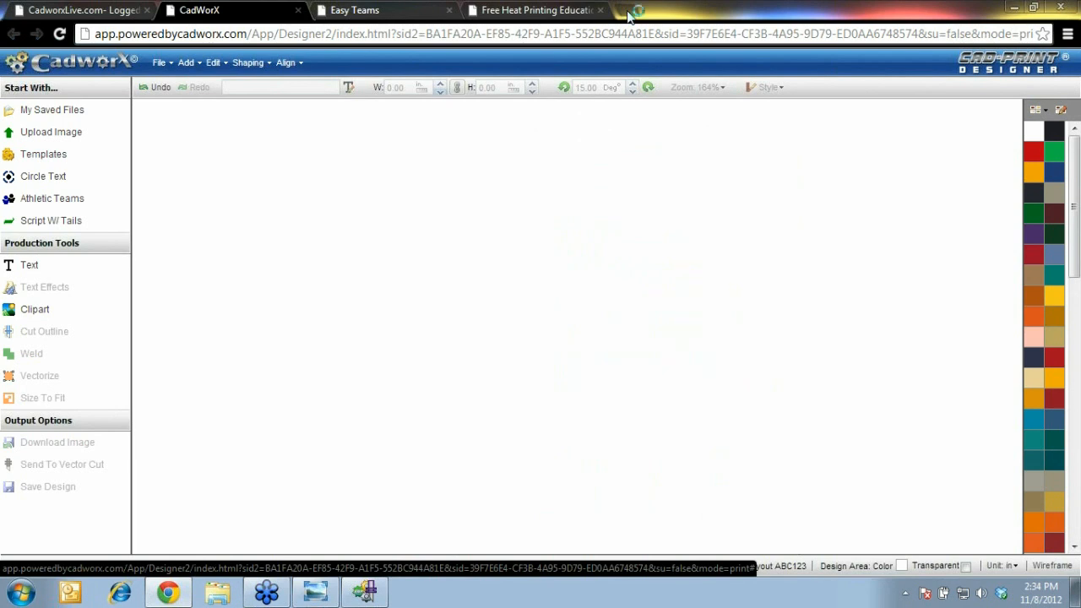
Open artvarkexpress.com in a new browser tab, fixing the misspelled address
left_click(627, 11)
type("aart")
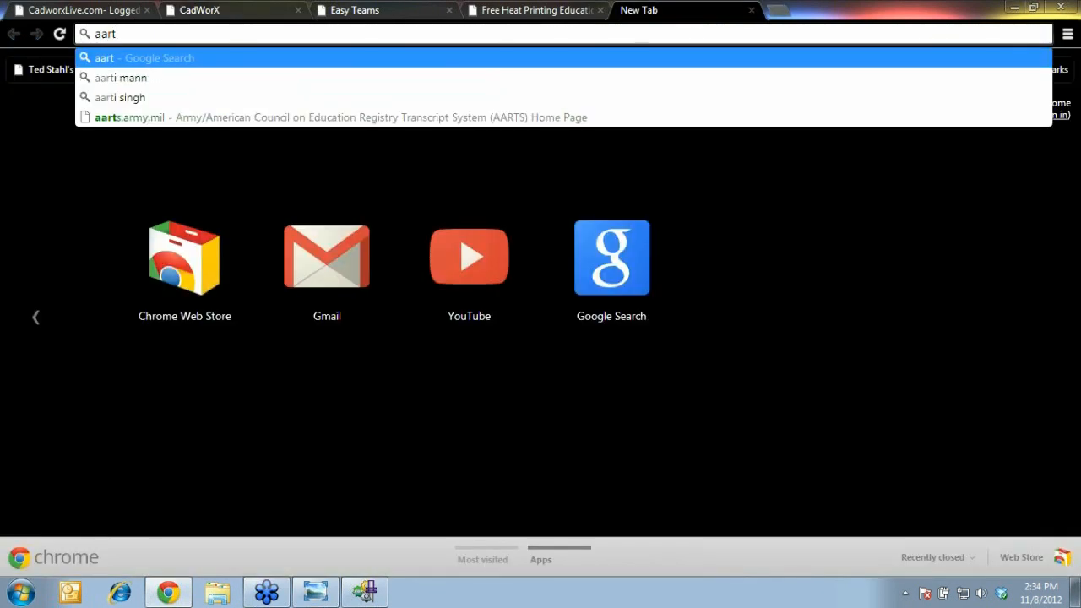
type("varkexpress.com")
key("Return")
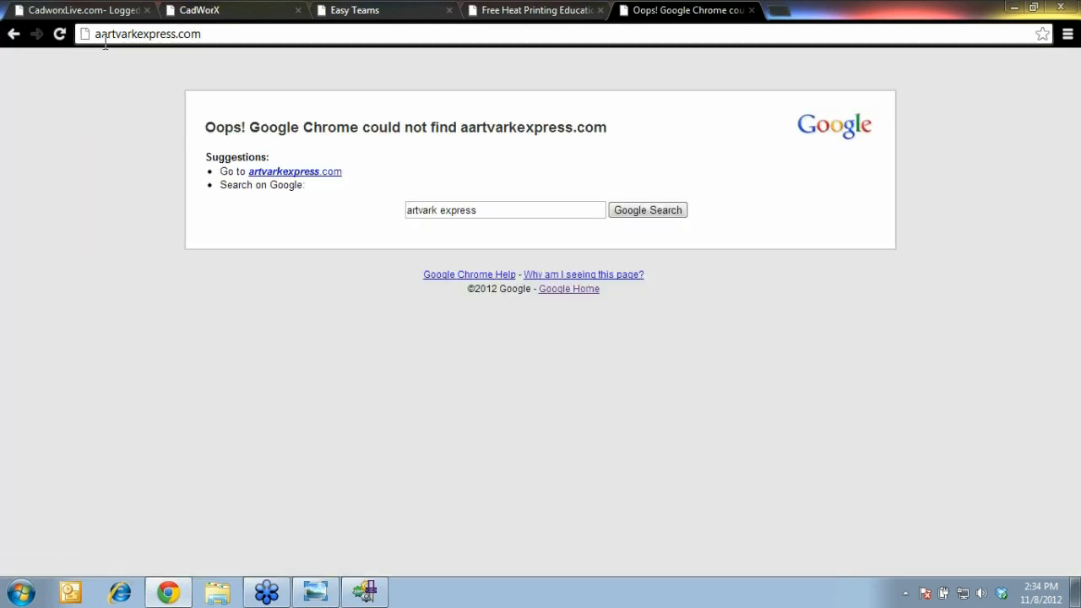
left_click(99, 37)
left_click(100, 37)
key("BackSpace")
key("Return")
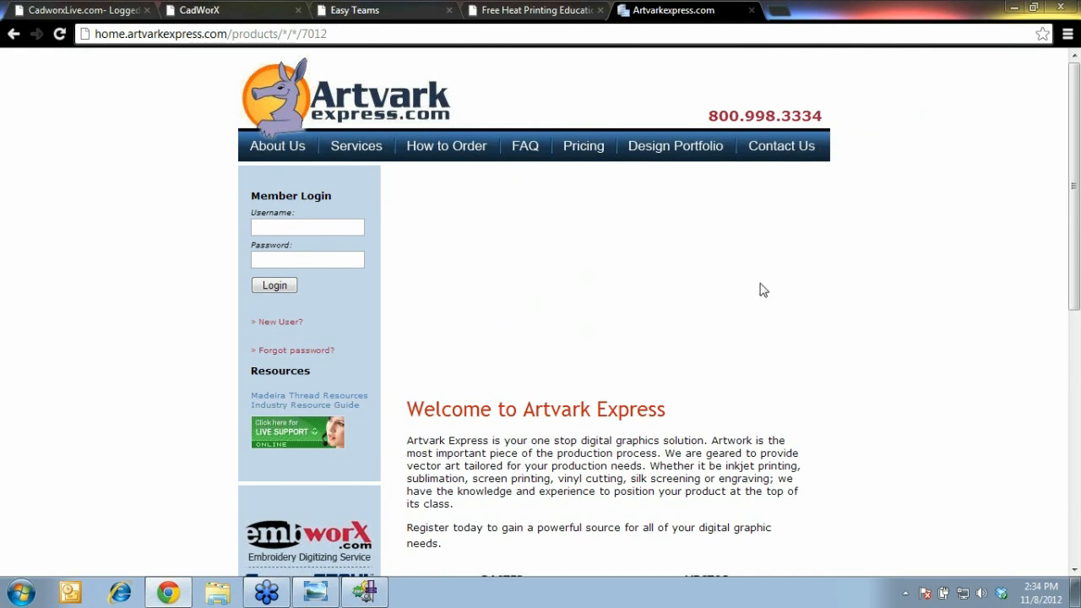
Look over the raster-versus-vector sample page, then return to the CadWorX designer tab
scroll(1064, 379, "down", 3)
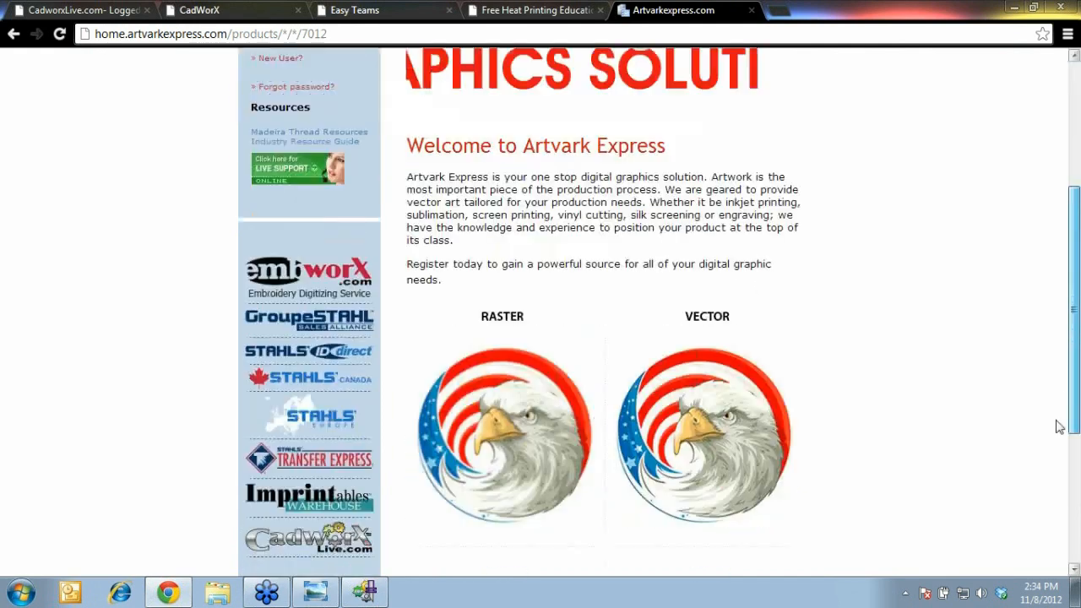
scroll(1054, 369, "up", 1)
scroll(903, 287, "down", 3)
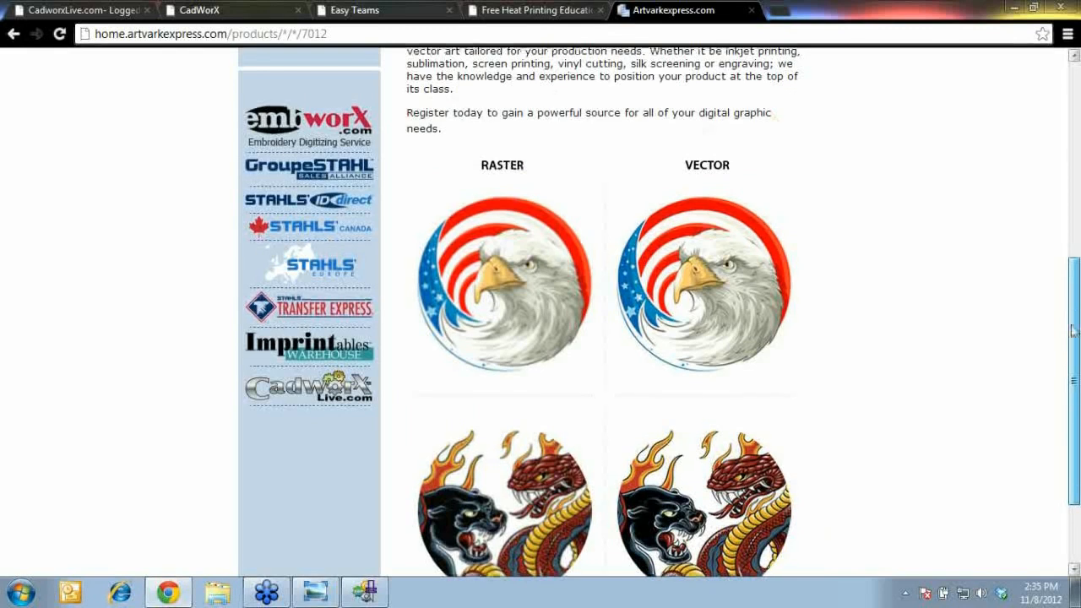
scroll(1066, 253, "down", 2)
scroll(1056, 203, "up", 7)
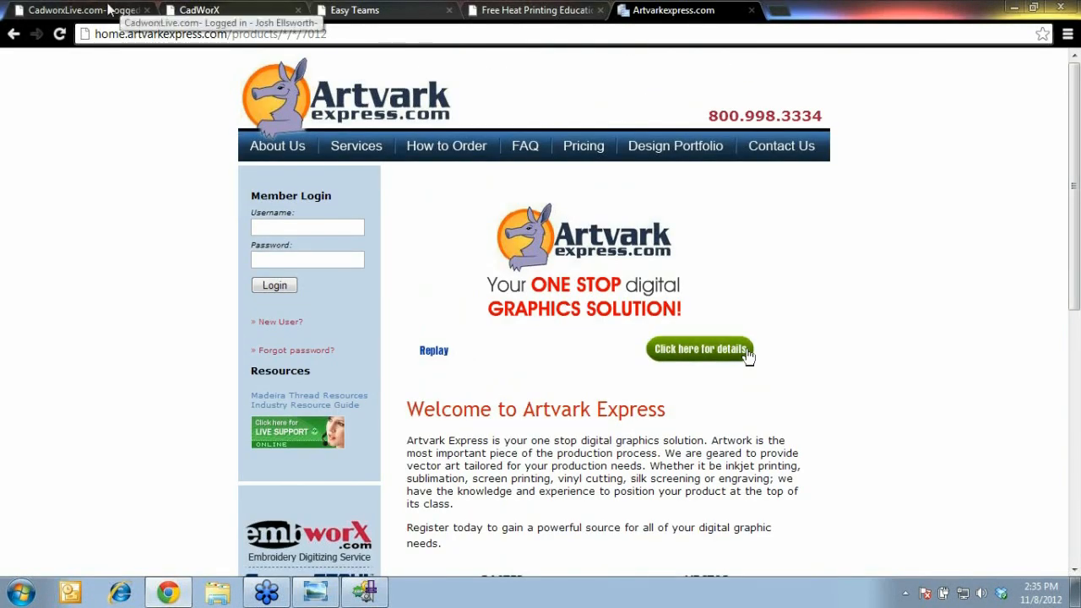
left_click(125, 11)
left_click(187, 12)
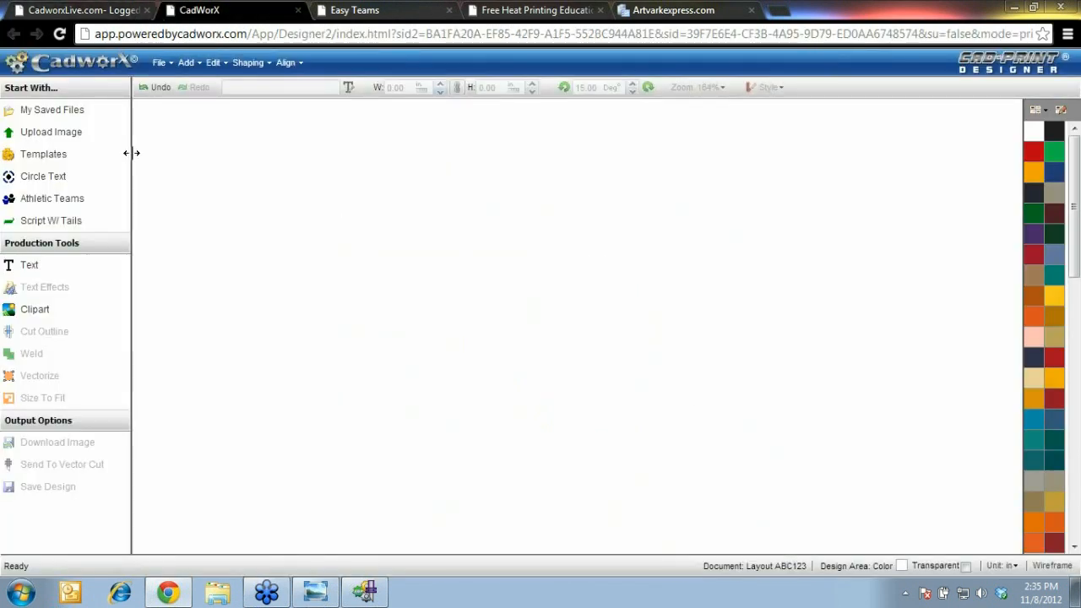
Load Varsity Baseball script-with-tails design 3076 and open its Varsity text for editing
left_click(63, 234)
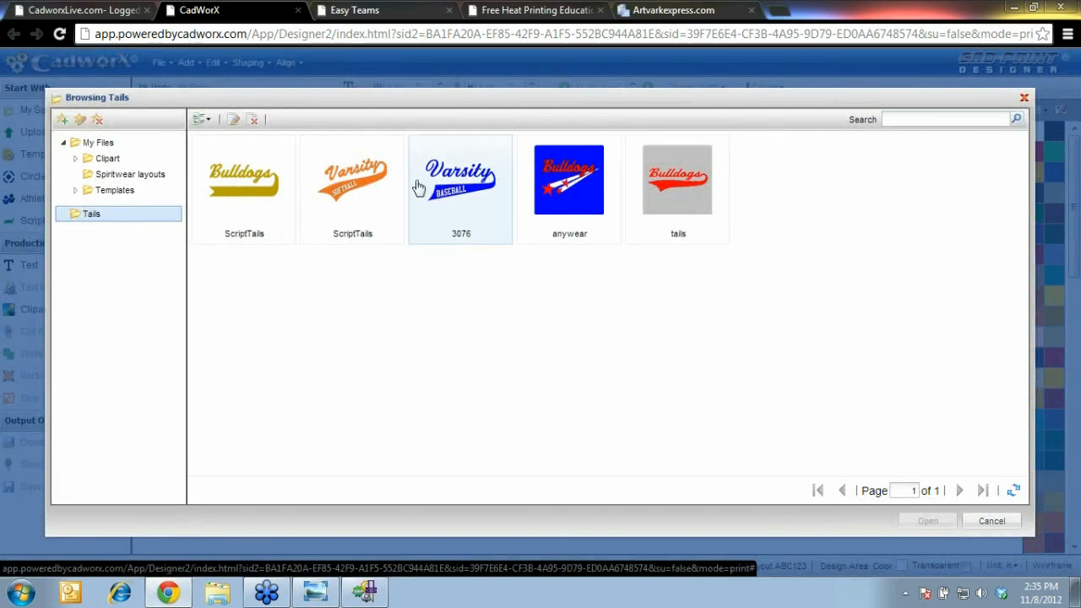
left_click(454, 206)
left_click(928, 521)
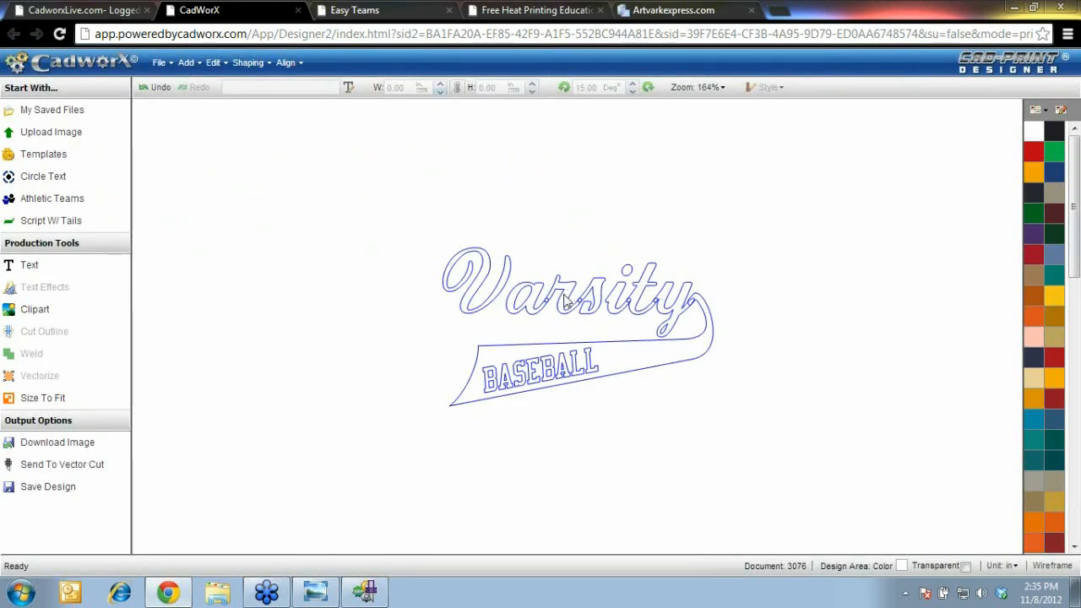
left_click(1037, 570)
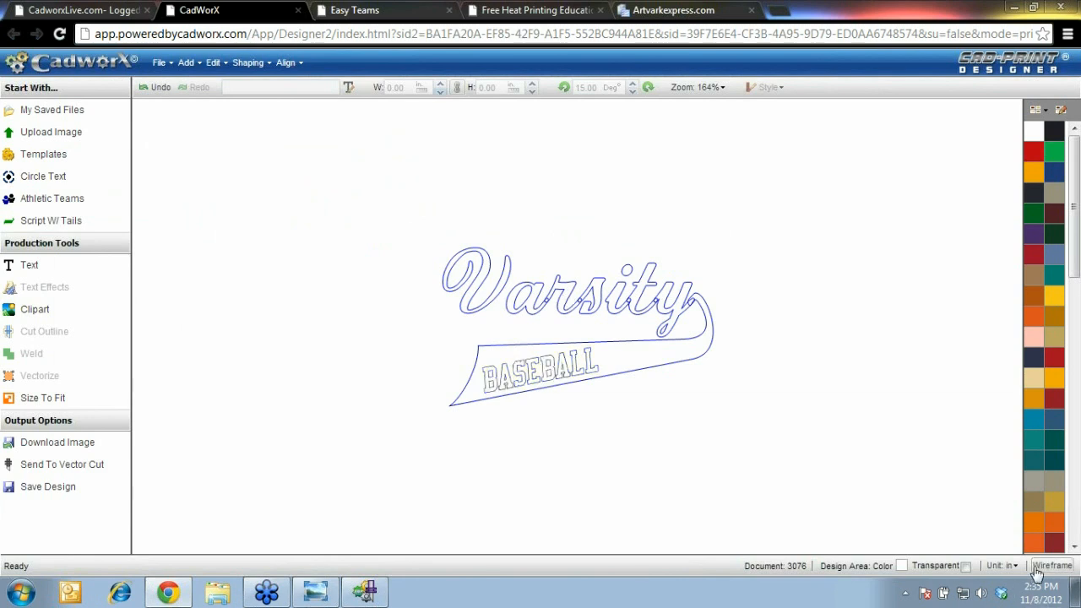
left_click(1037, 571)
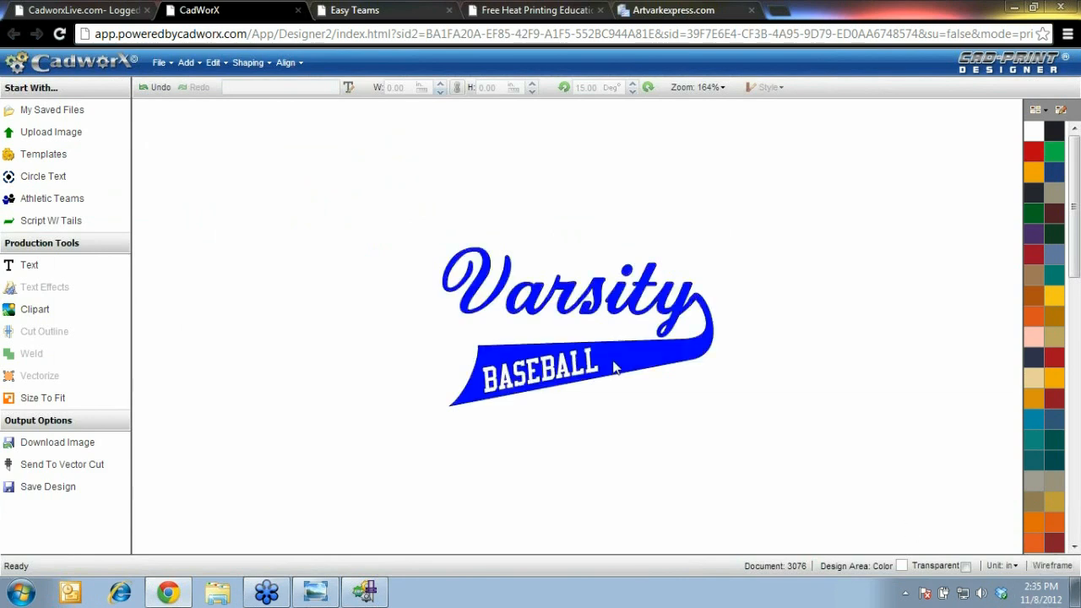
double_click(553, 297)
double_click(674, 148)
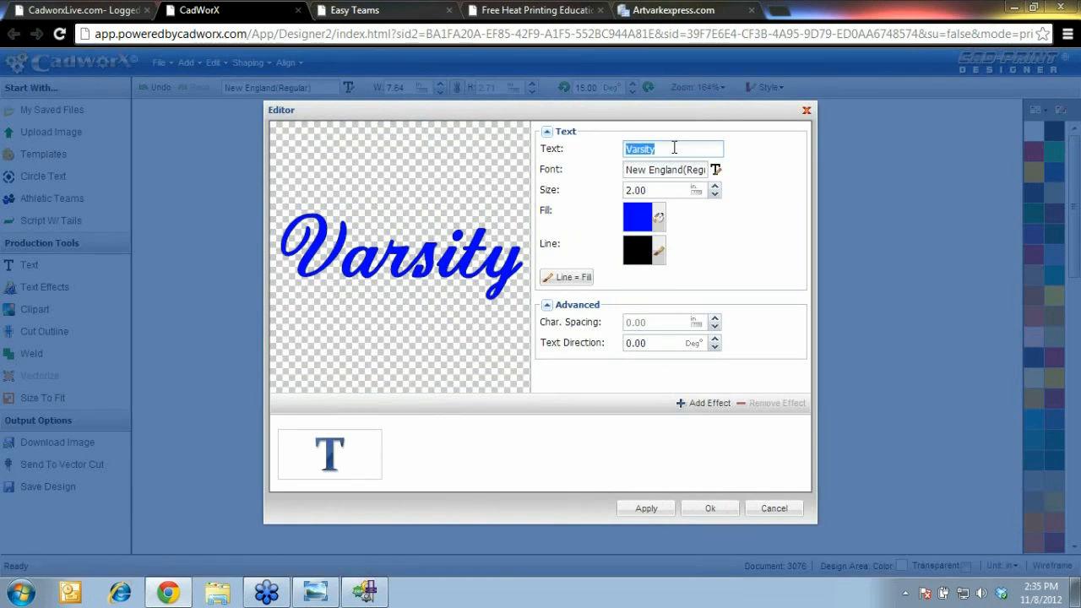
Change the script text to 'Pirates' and nudge it into position
type("p")
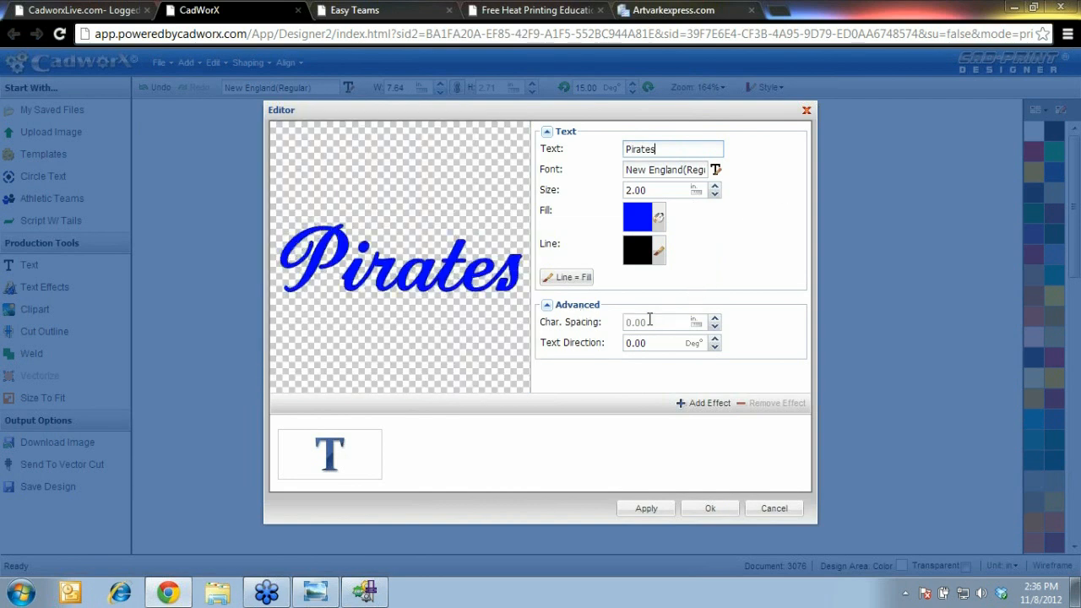
left_click(718, 510)
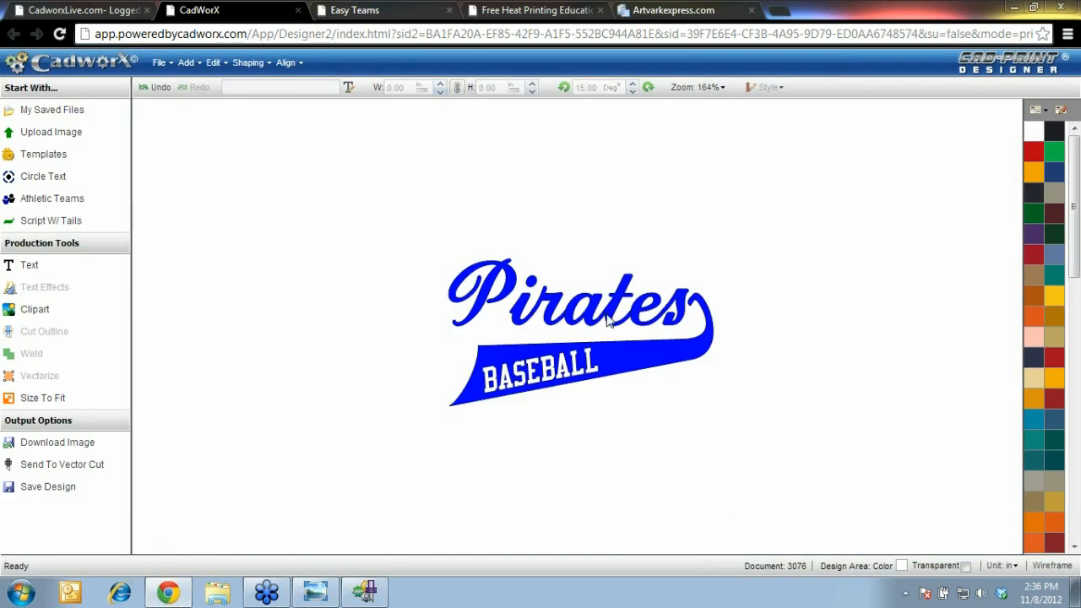
left_click_drag(435, 215, 694, 339)
left_click_drag(572, 295, 581, 282)
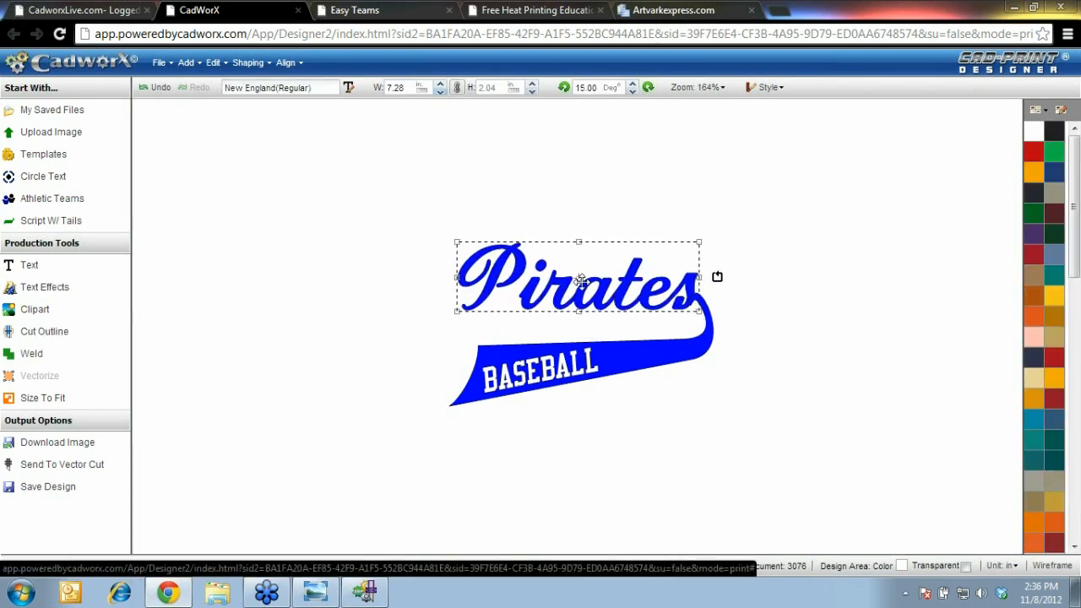
left_click(402, 313)
Change the tail lettering to 'INDIANA', widen it to 4.26 in and set it on the swoosh
double_click(532, 380)
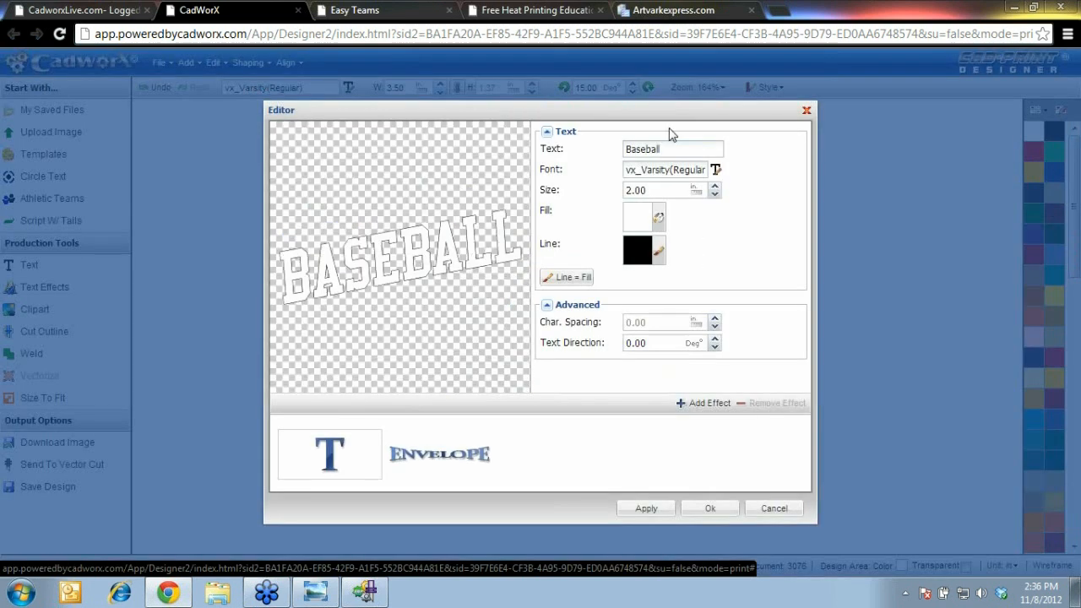
double_click(668, 149)
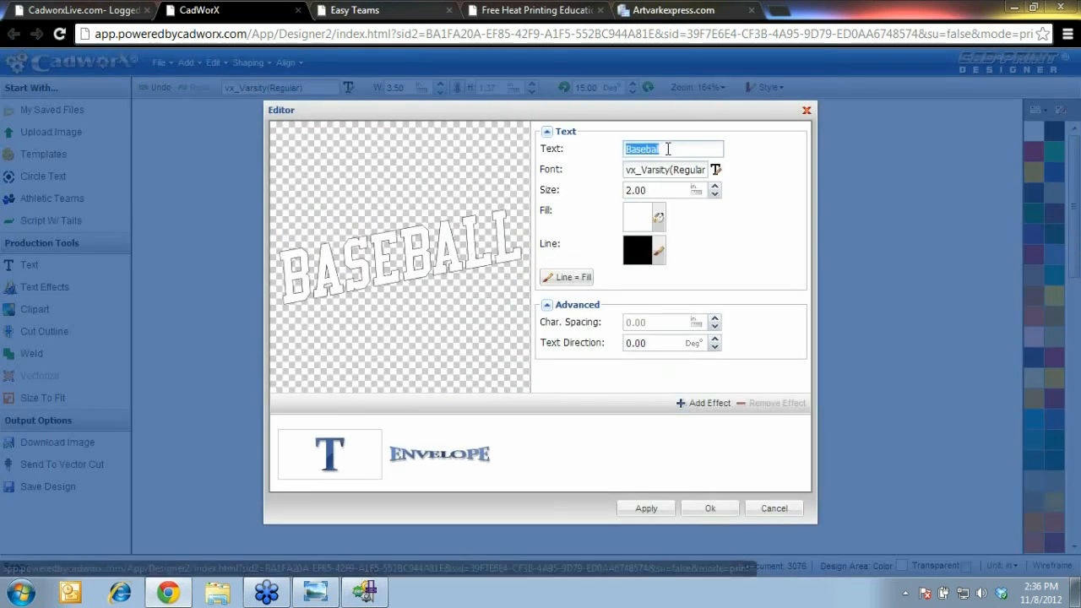
key("BackSpace")
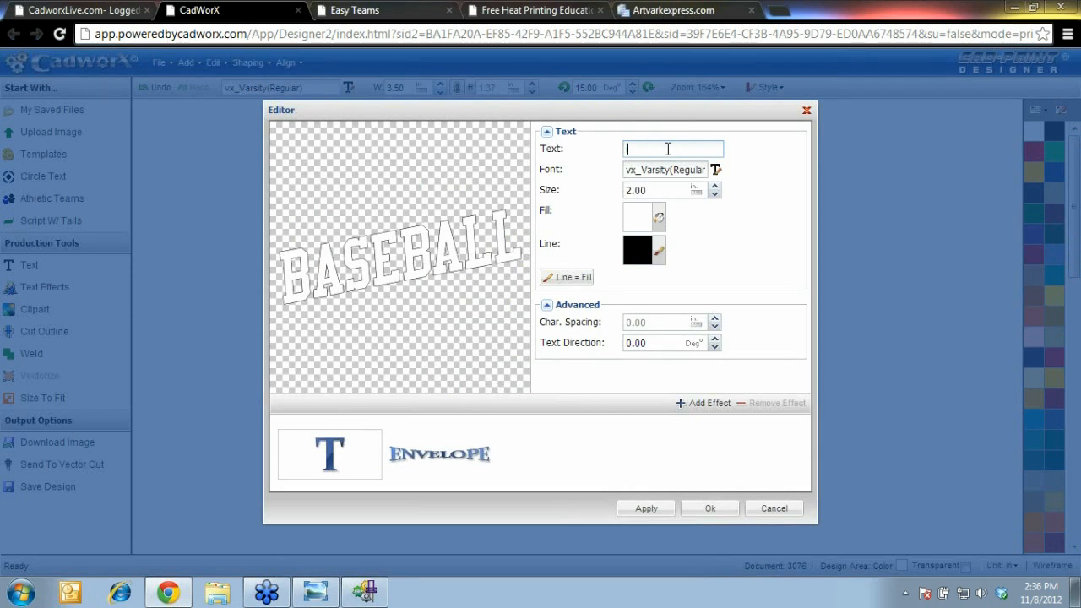
type("INDIANA")
left_click(709, 508)
left_click(531, 375)
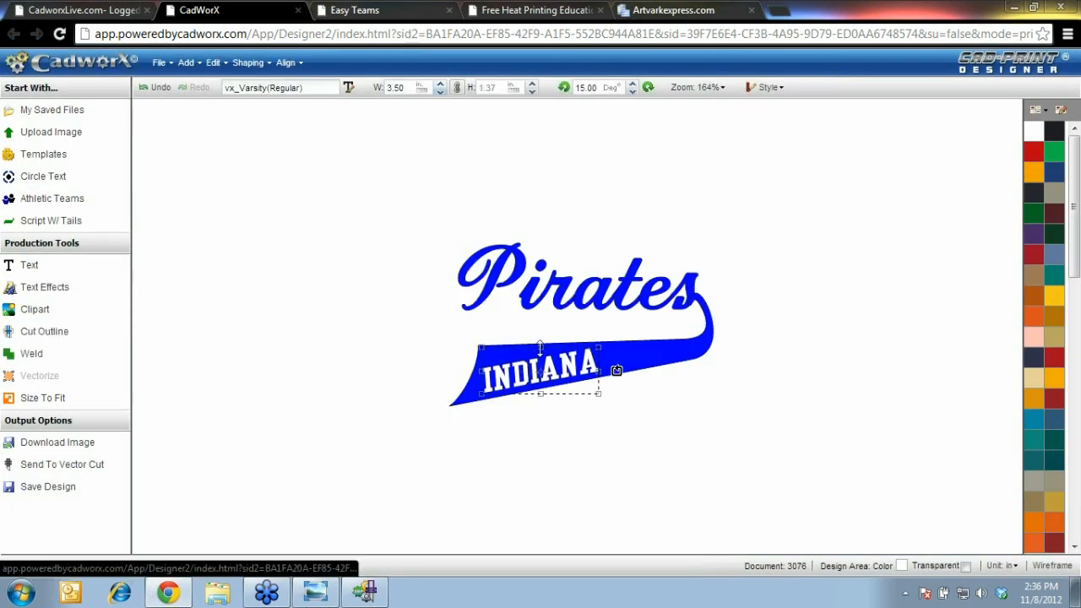
left_click_drag(599, 373, 633, 374)
left_click_drag(549, 373, 557, 365)
left_click(384, 318)
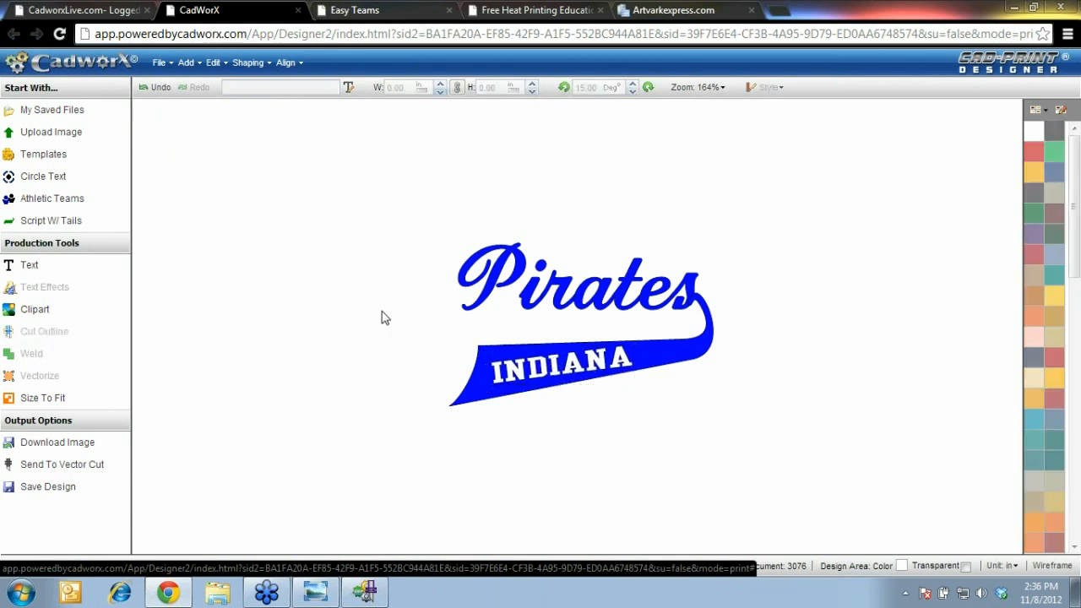
Weld the Pirates script, swoosh and INDIANA banner into one shape
left_click_drag(415, 202, 714, 336)
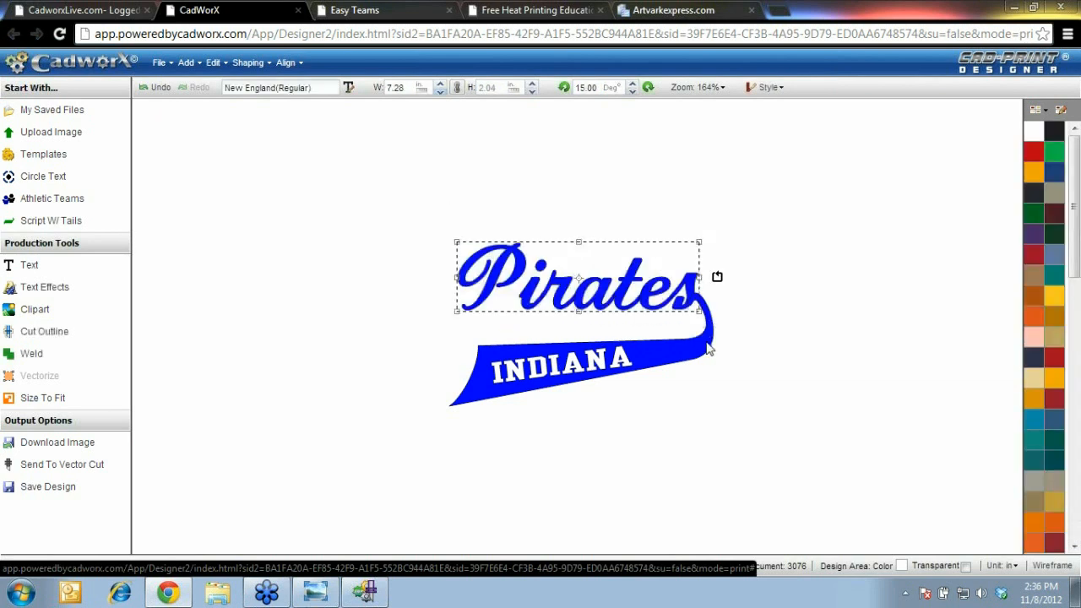
left_click(709, 349, "shift")
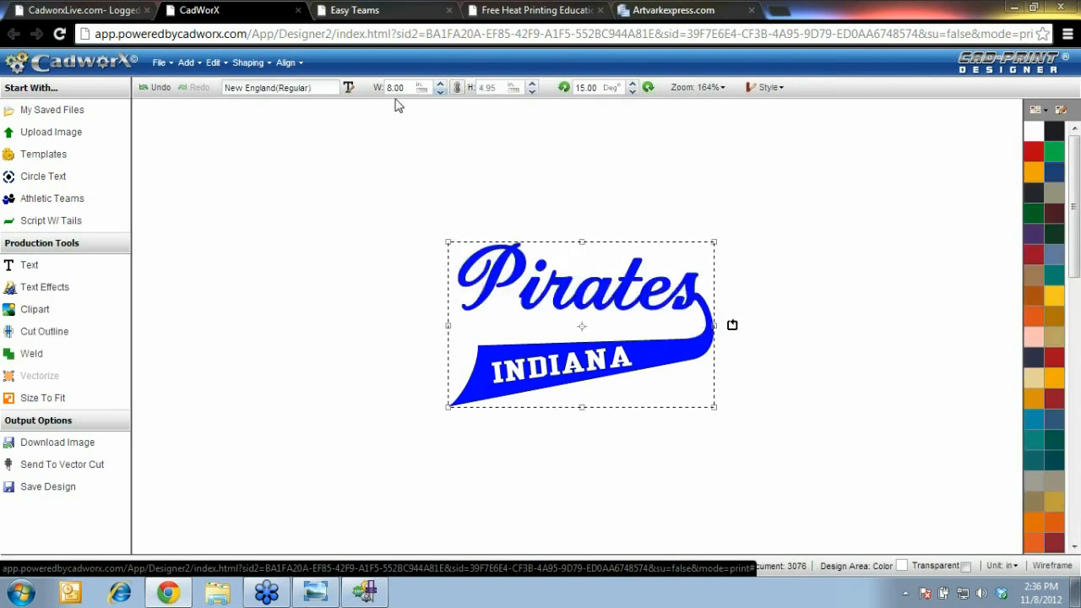
left_click(254, 63)
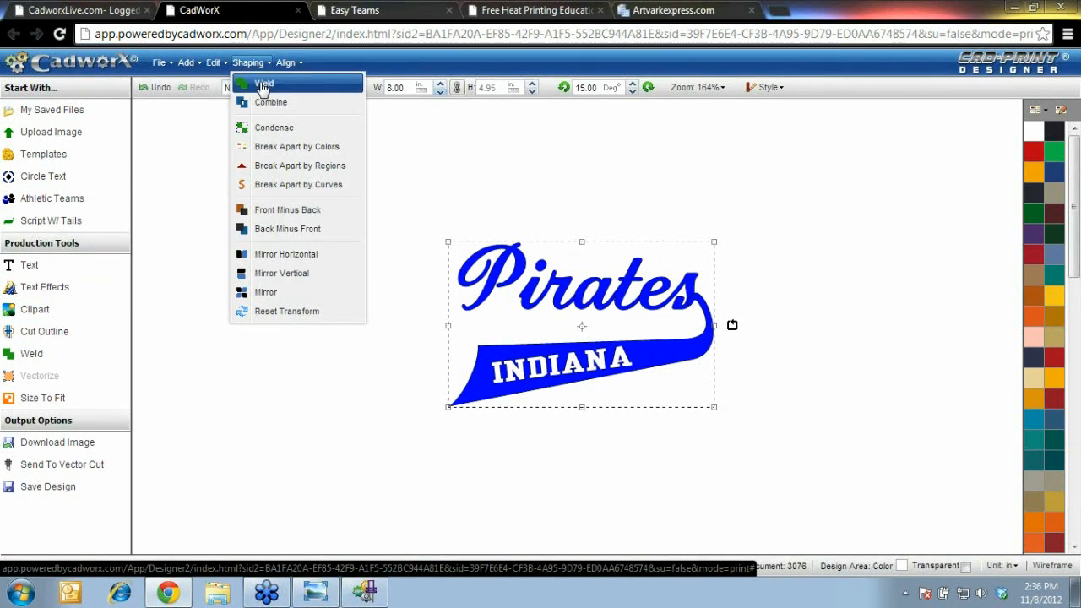
left_click(263, 84)
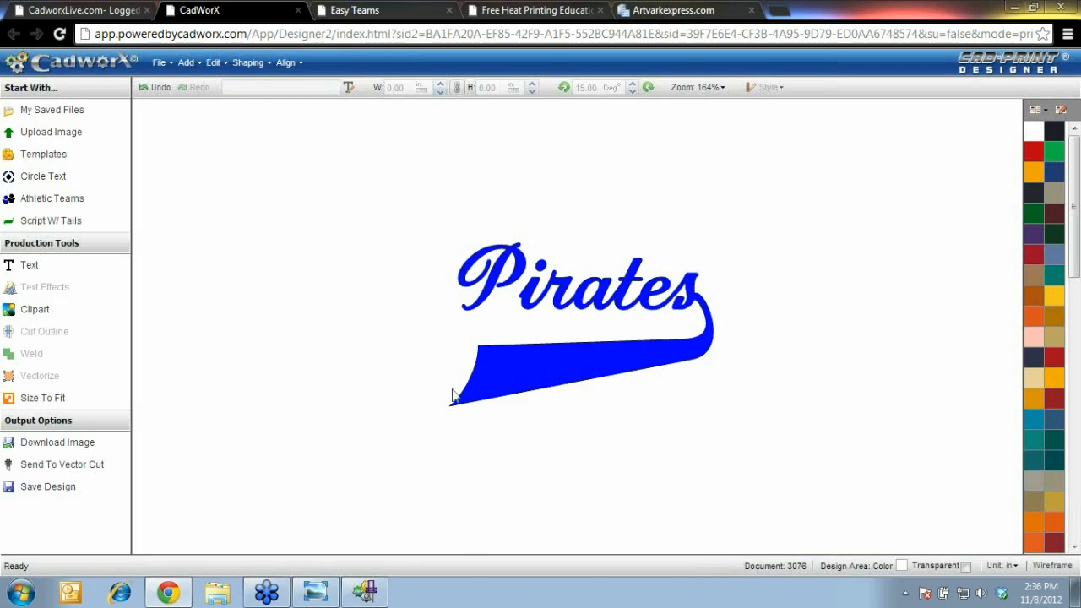
Bring INDIANA in front of the swoosh and check the result in wireframe view
left_click_drag(445, 422, 674, 313)
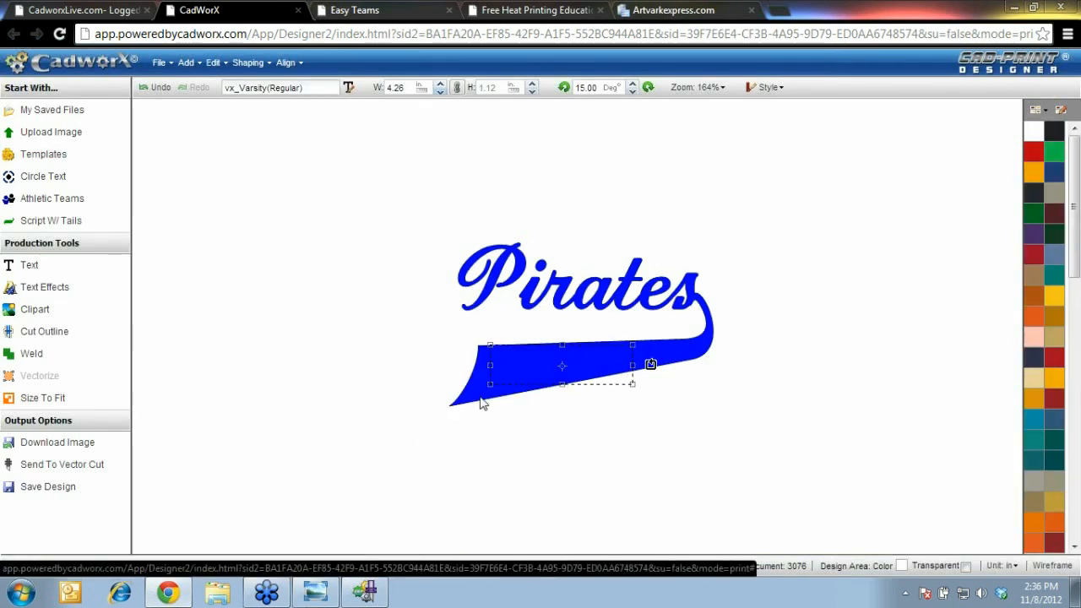
left_click_drag(385, 475, 747, 318)
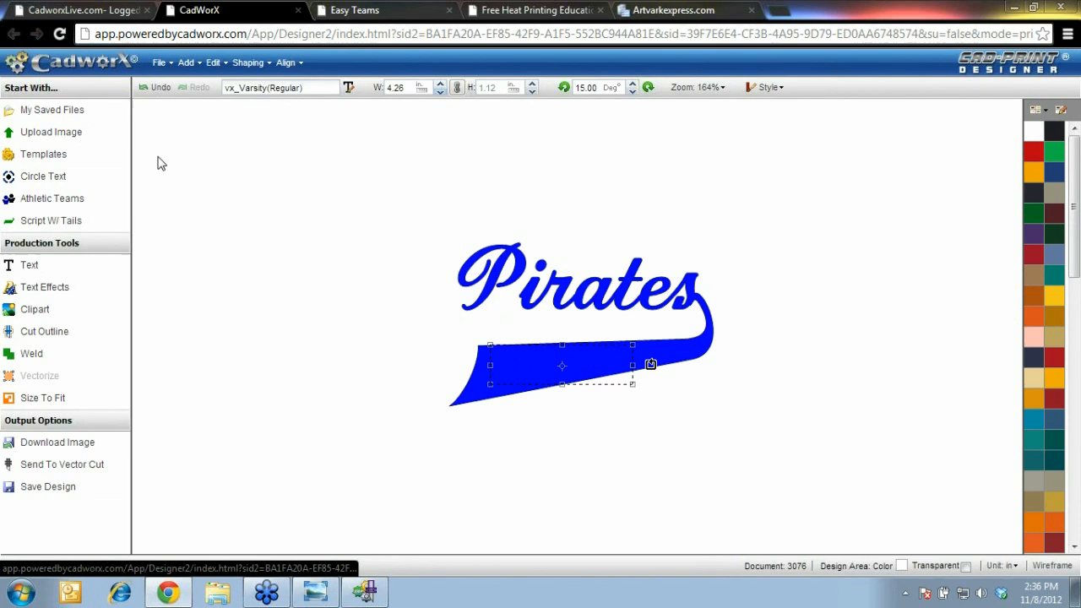
left_click(255, 65)
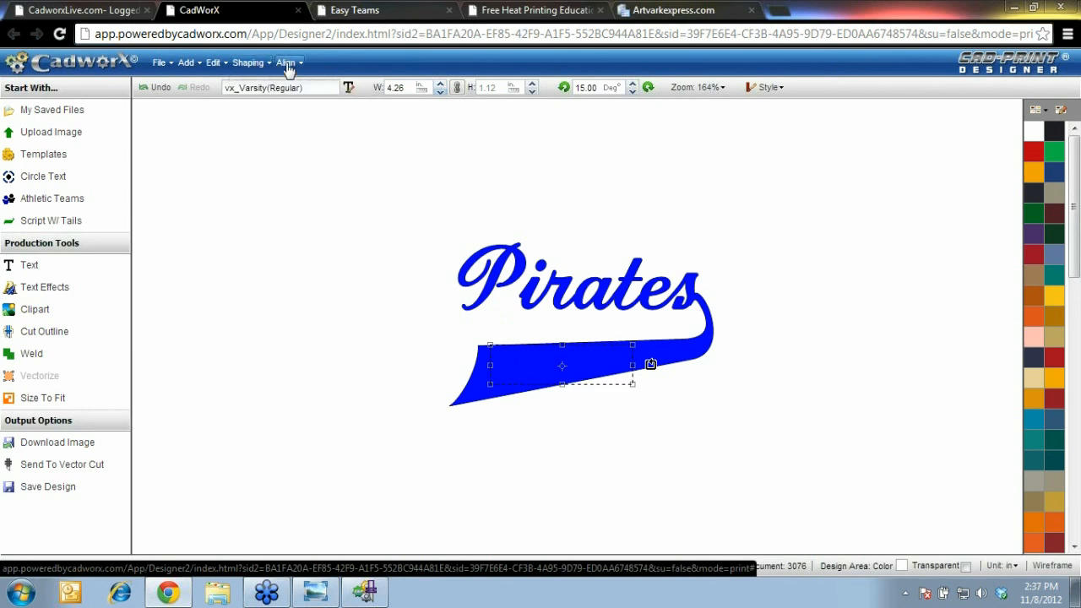
left_click(286, 66)
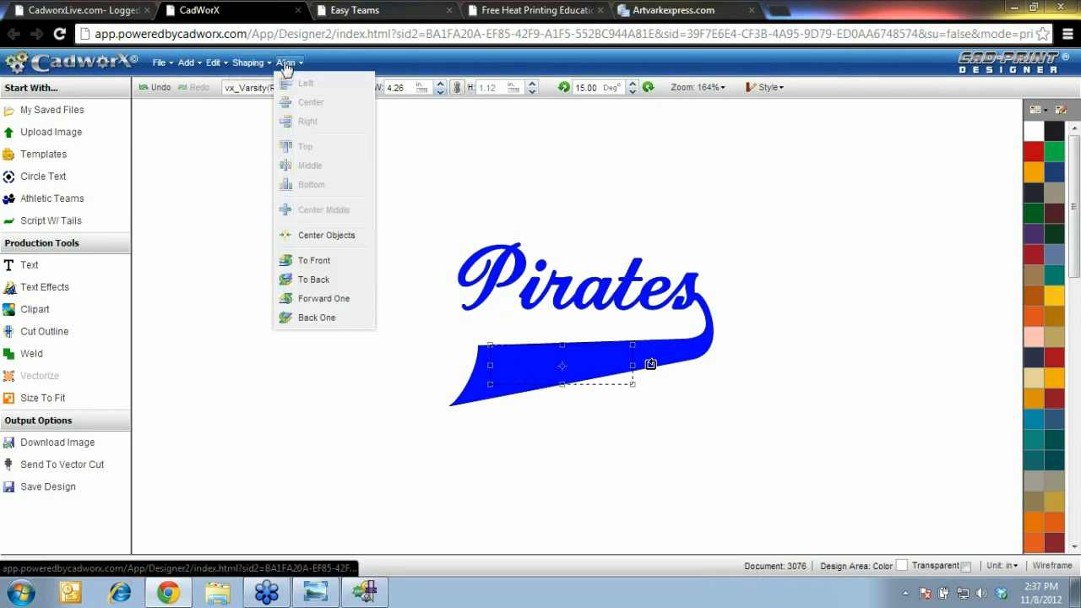
left_click(314, 262)
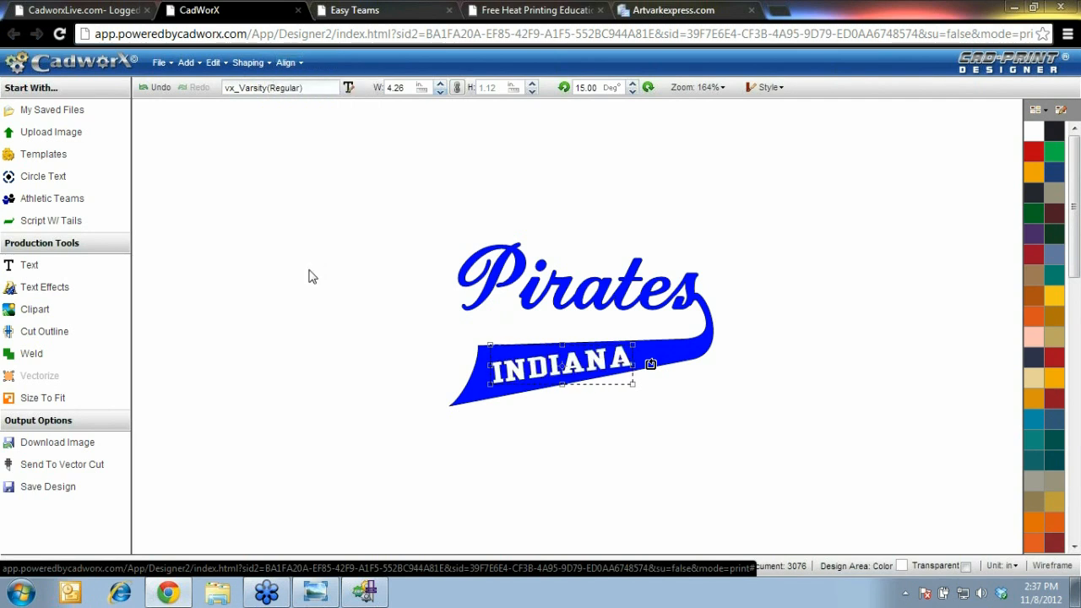
left_click(311, 406)
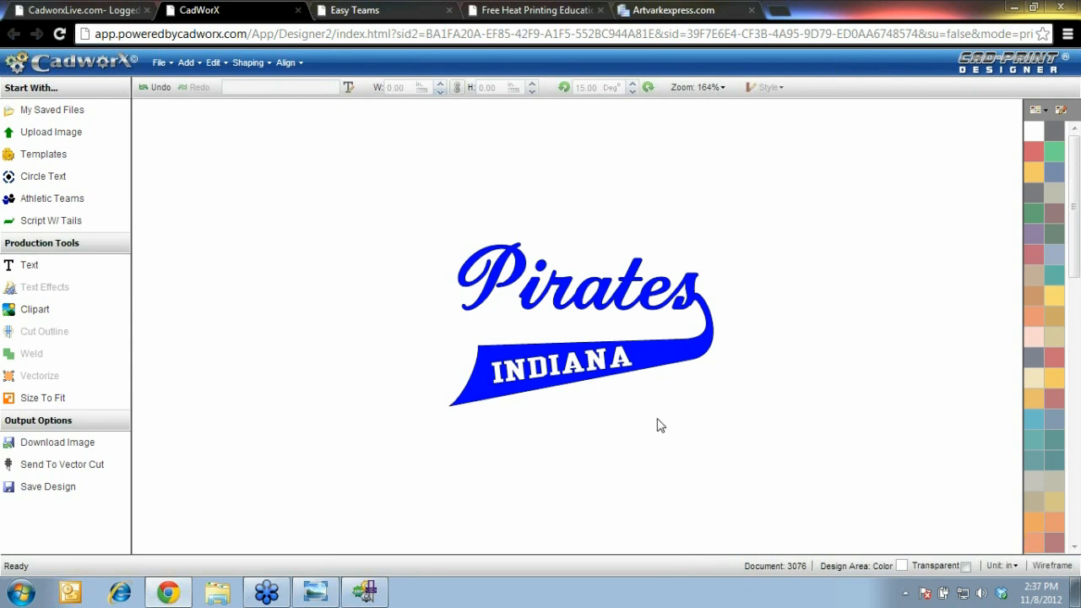
left_click(1051, 565)
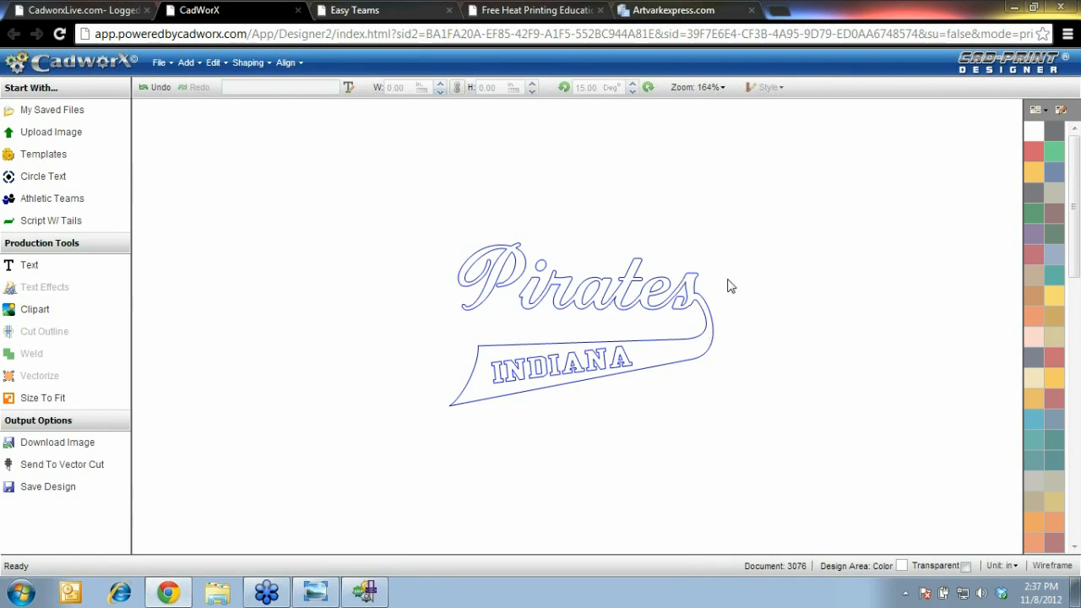
left_click(1051, 565)
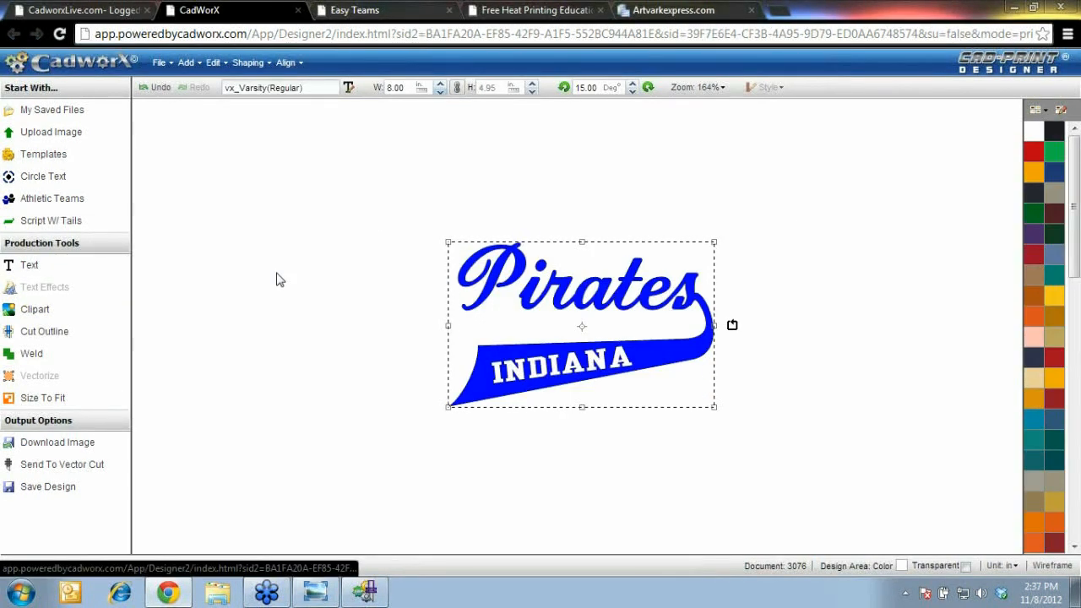
Add the Split Front 2 effect to the Pirates swoosh artwork
double_click(579, 329)
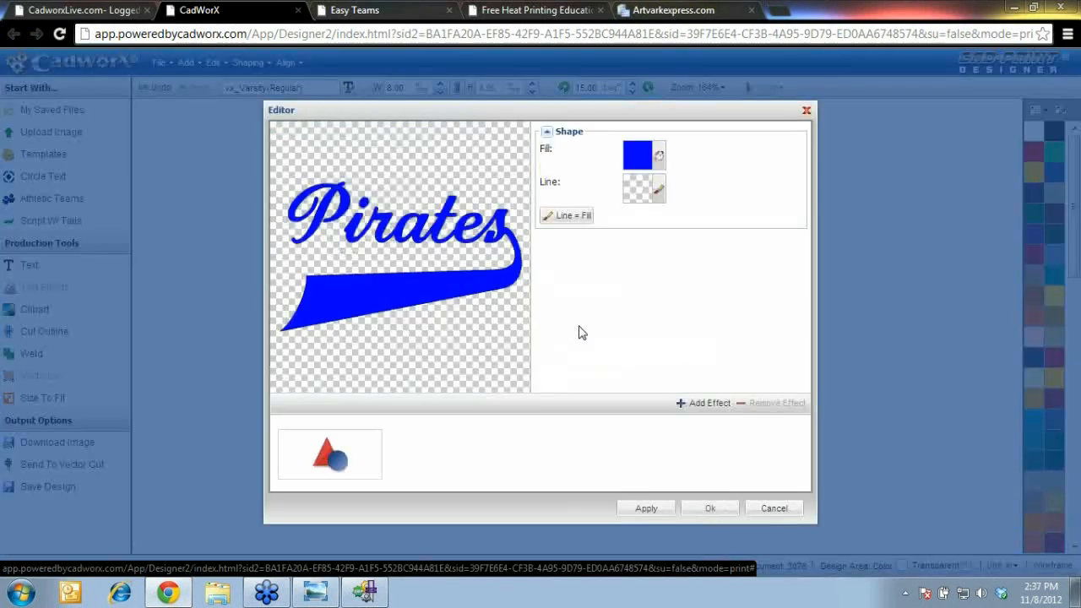
left_click(700, 405)
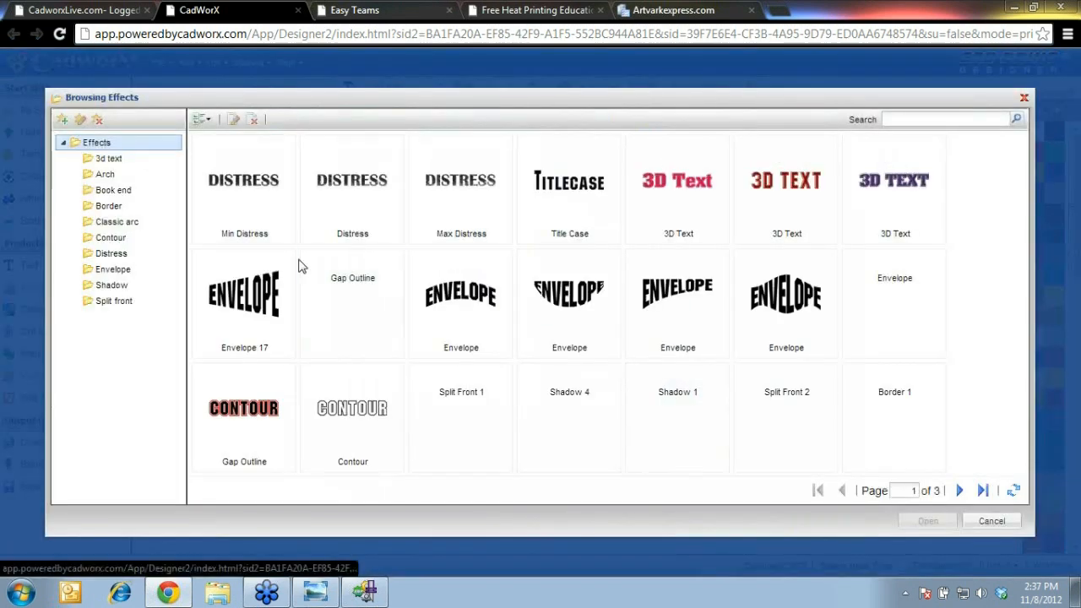
left_click(112, 303)
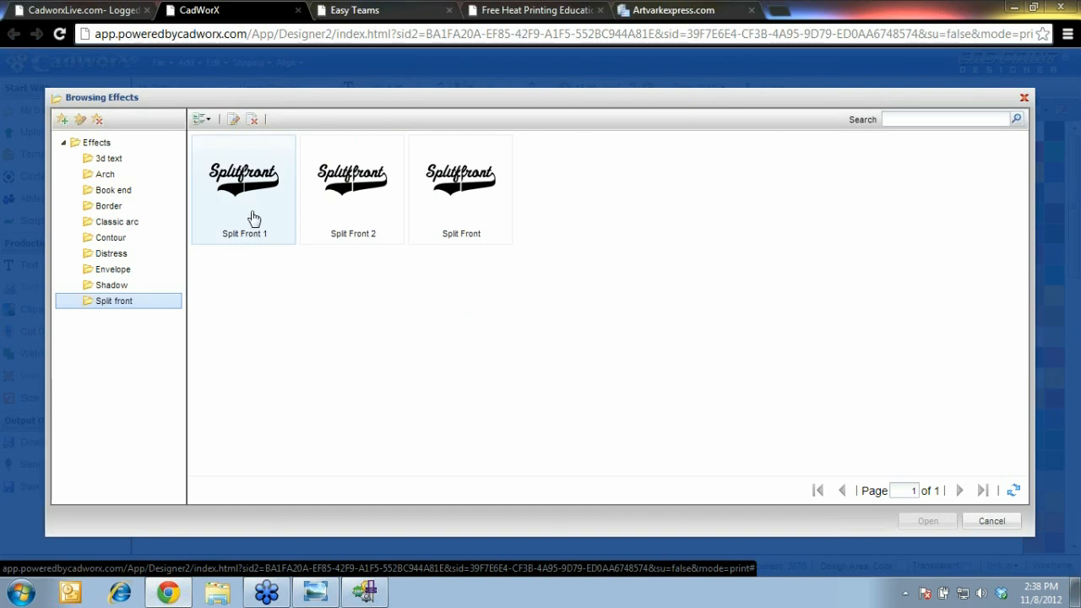
left_click(361, 234)
left_click(927, 521)
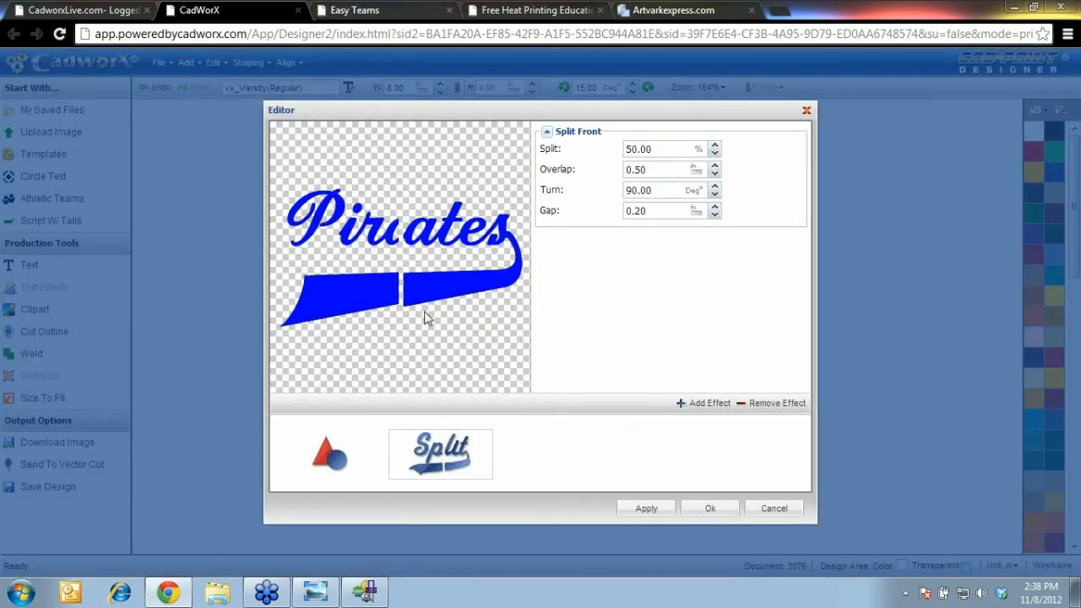
Set the split effect's Overlap to 1.5 and close the effect editor
left_click(325, 457)
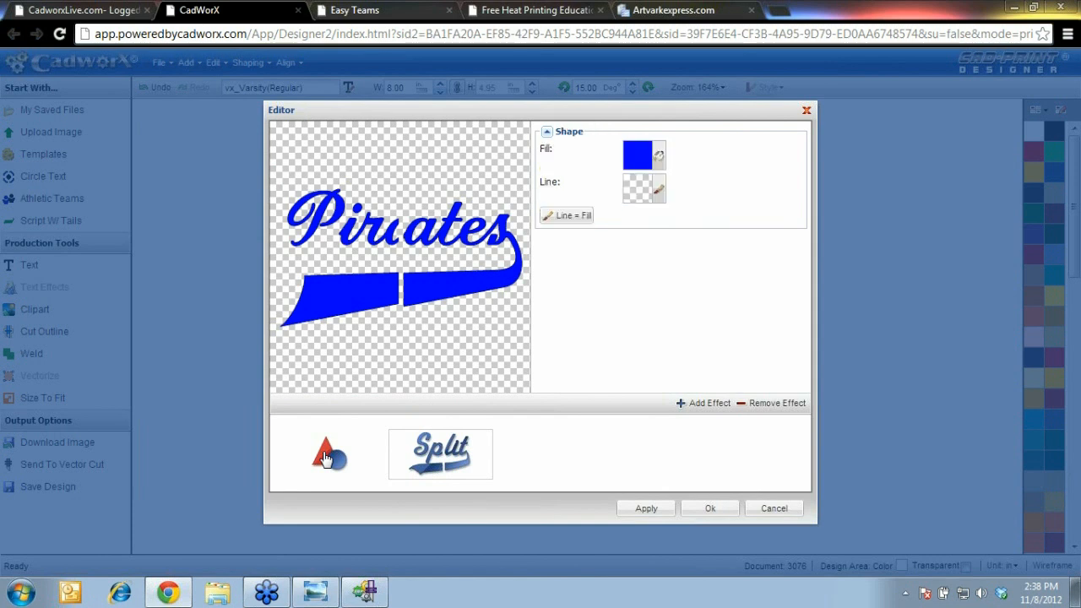
left_click(429, 461)
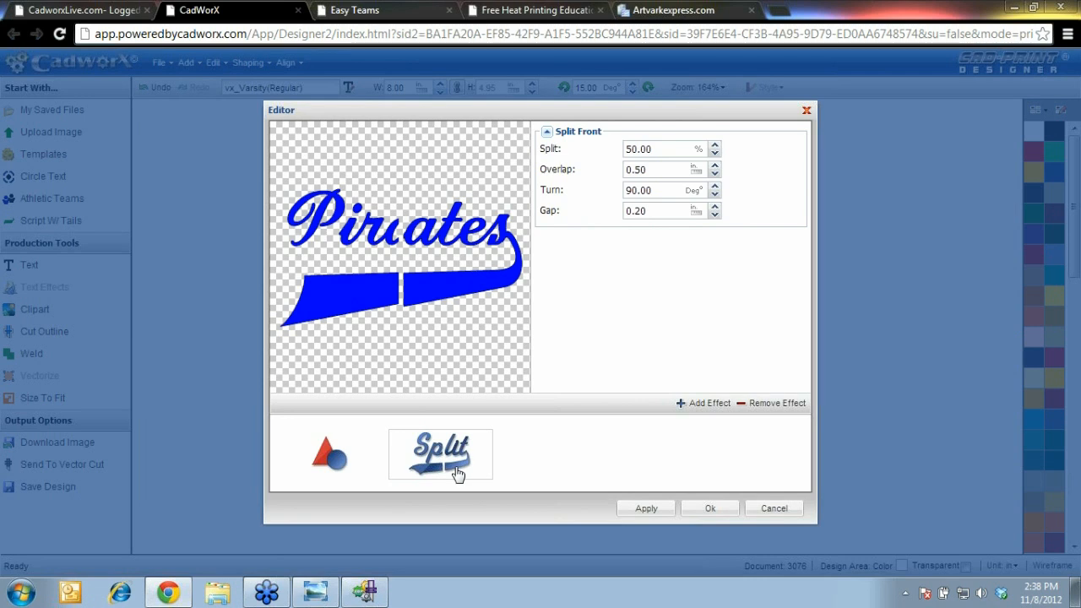
left_click(658, 170)
key("BackSpace")
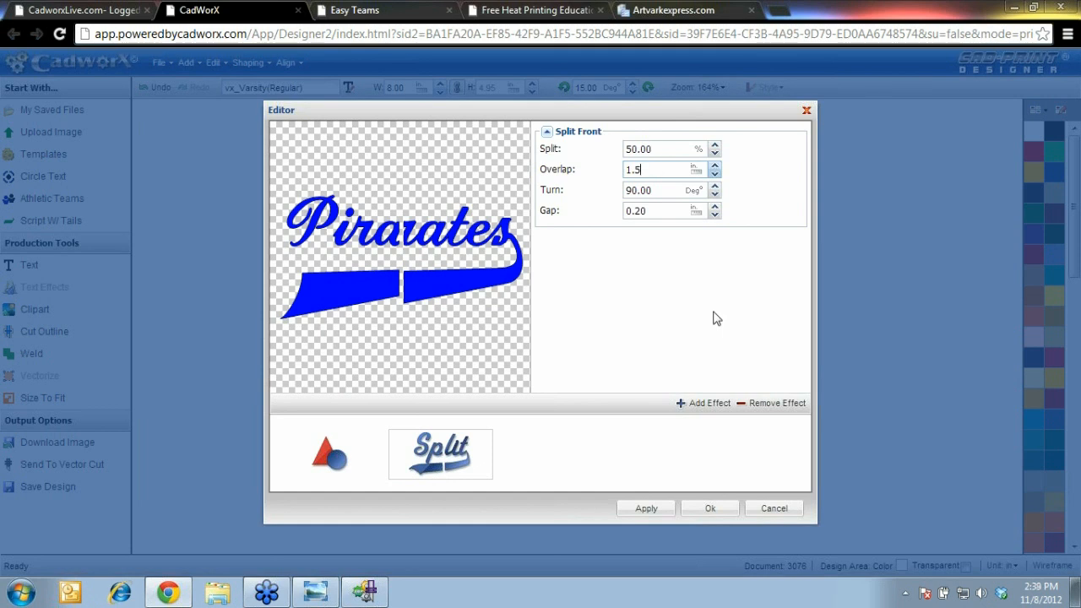
left_click(703, 509)
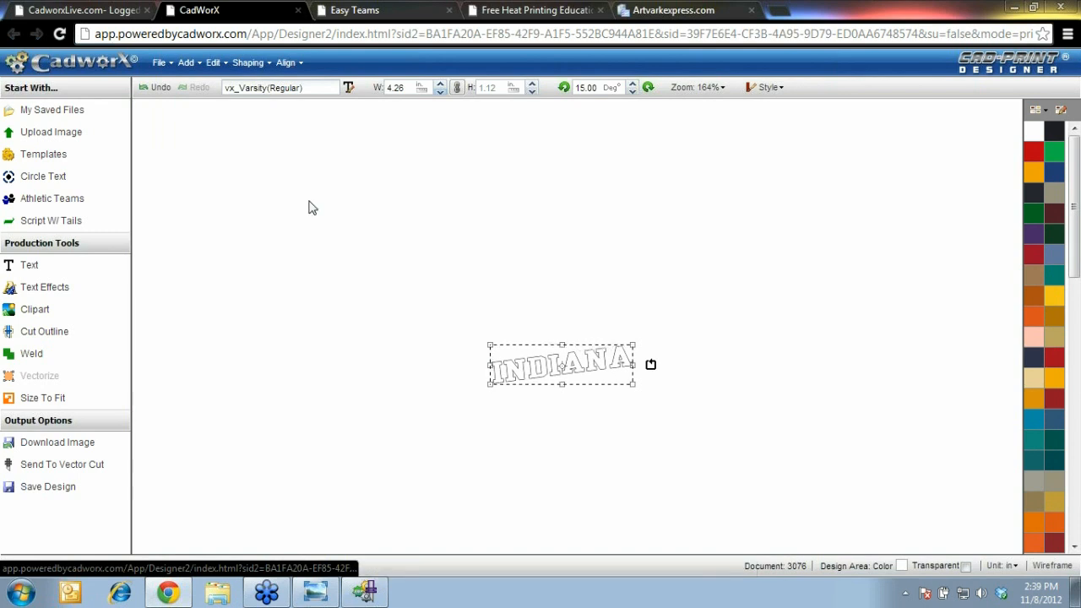
Colour the whole Pirates design red and move the INDIANA text up onto the swoosh tail
left_click_drag(377, 223, 810, 436)
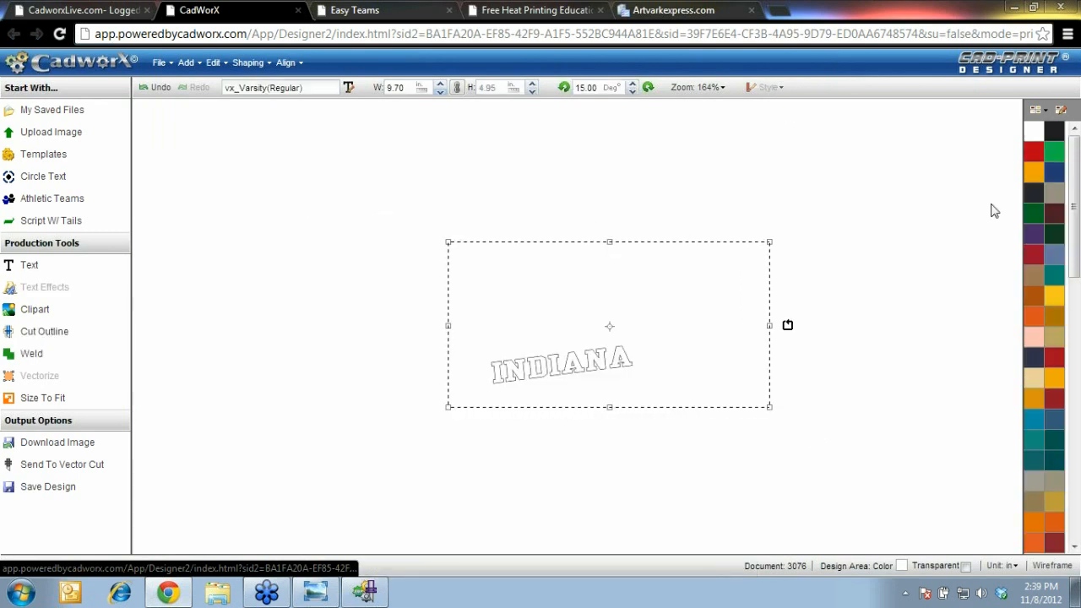
left_click(1040, 161)
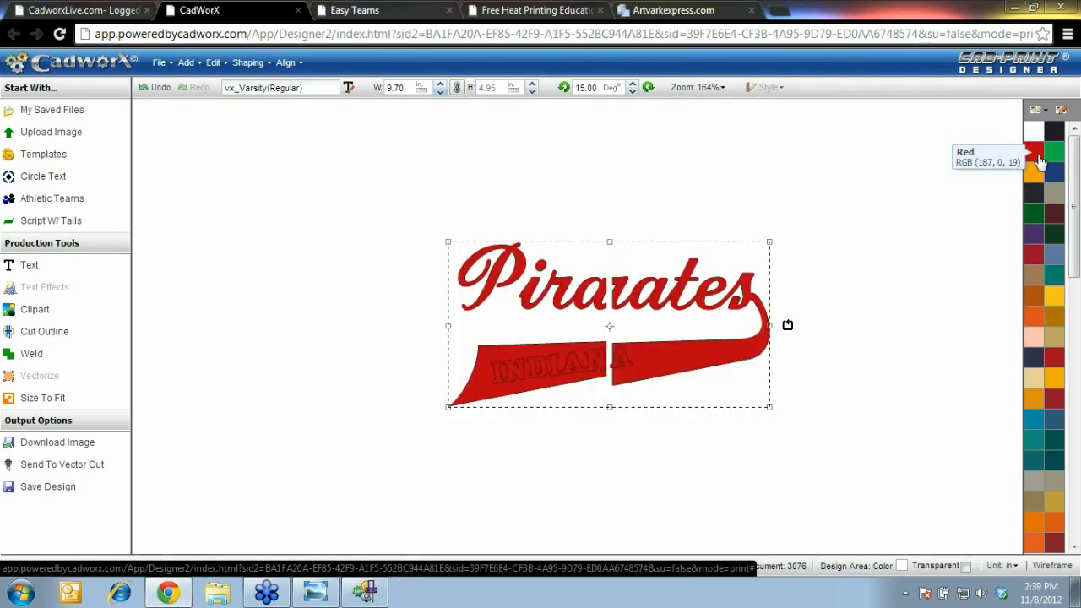
left_click(506, 408)
left_click(530, 371)
left_click_drag(550, 364, 543, 451)
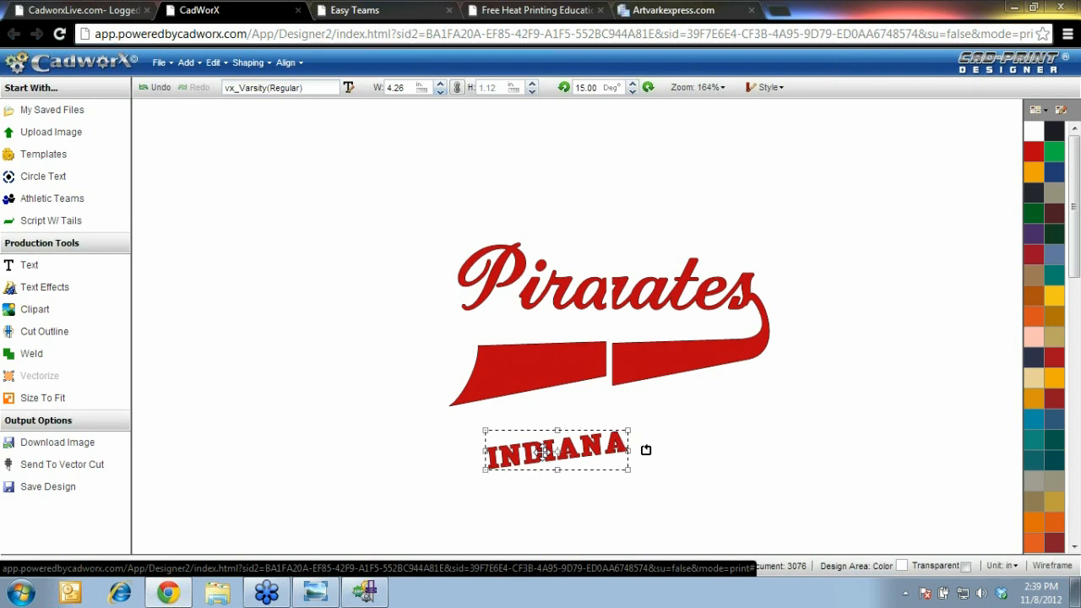
left_click_drag(543, 451, 595, 356)
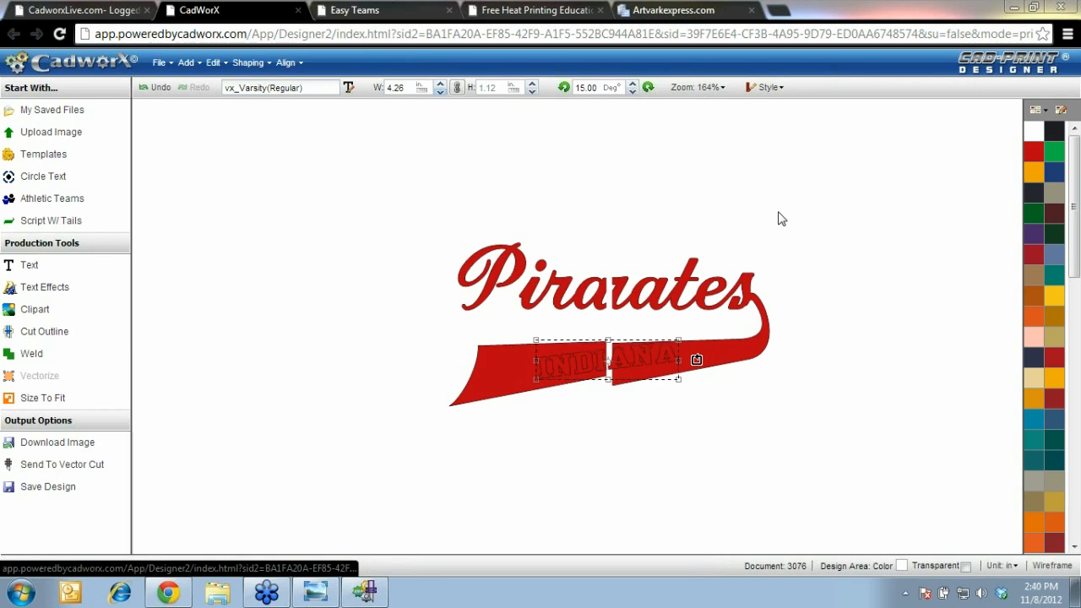
Undo back to the blue Pirates design with white INDIANA on the tail
left_click(161, 88)
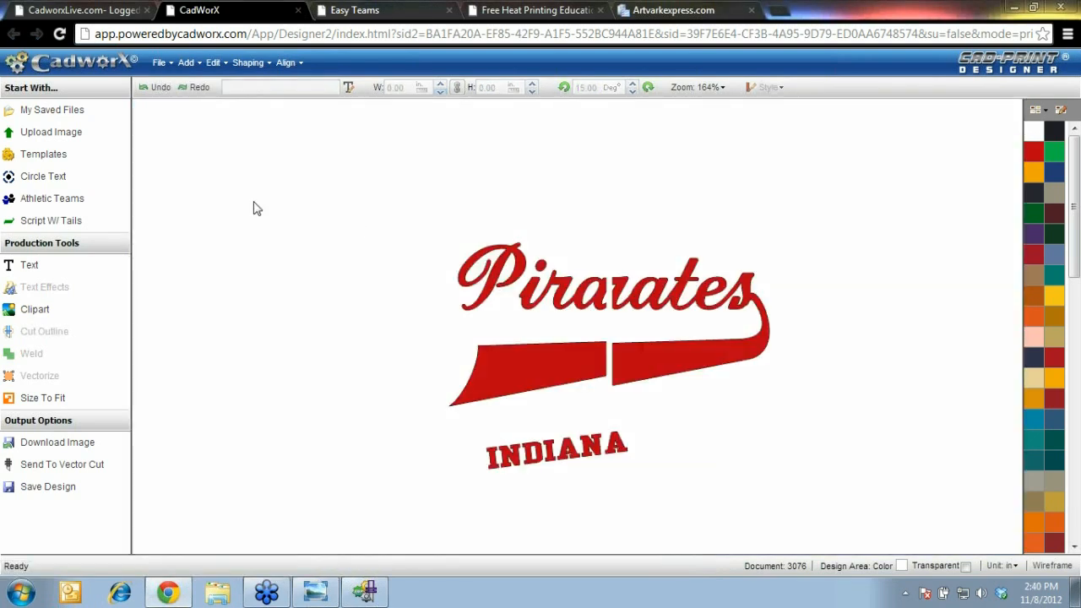
left_click(160, 88)
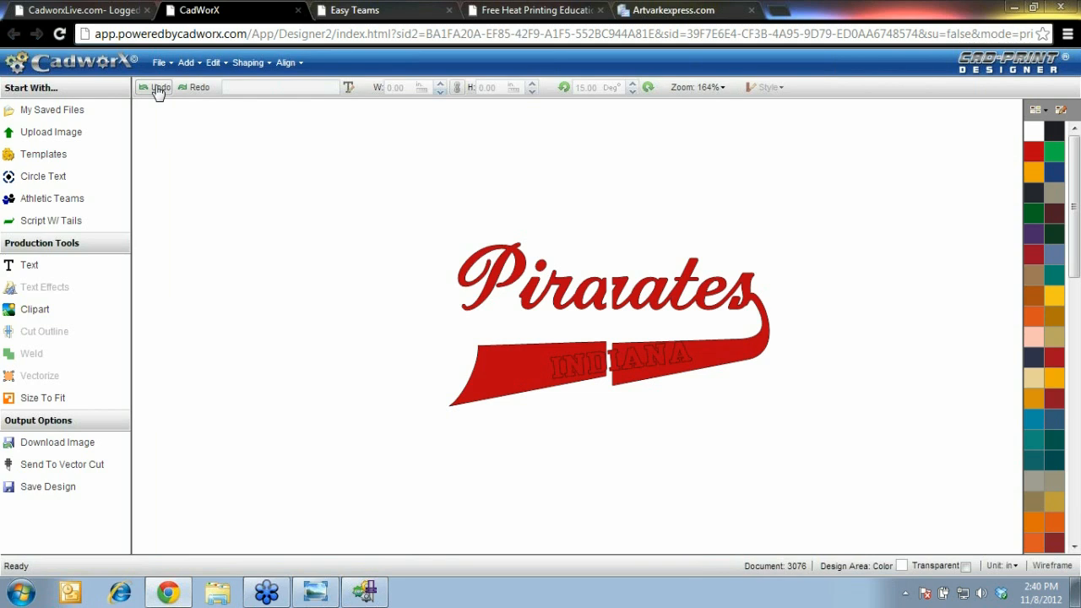
left_click(157, 88)
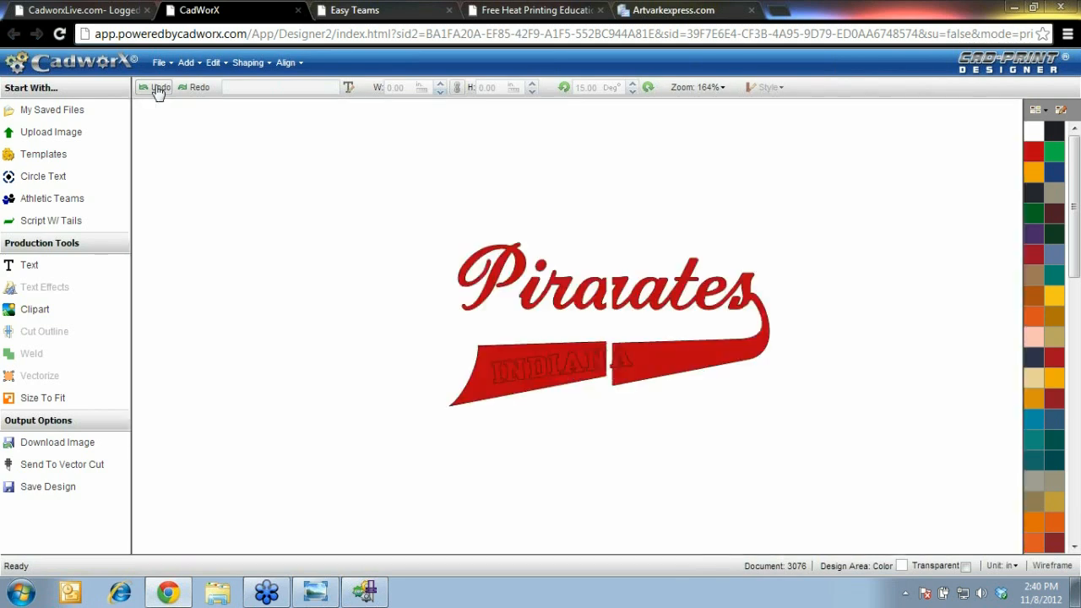
left_click(158, 88)
left_click(158, 88)
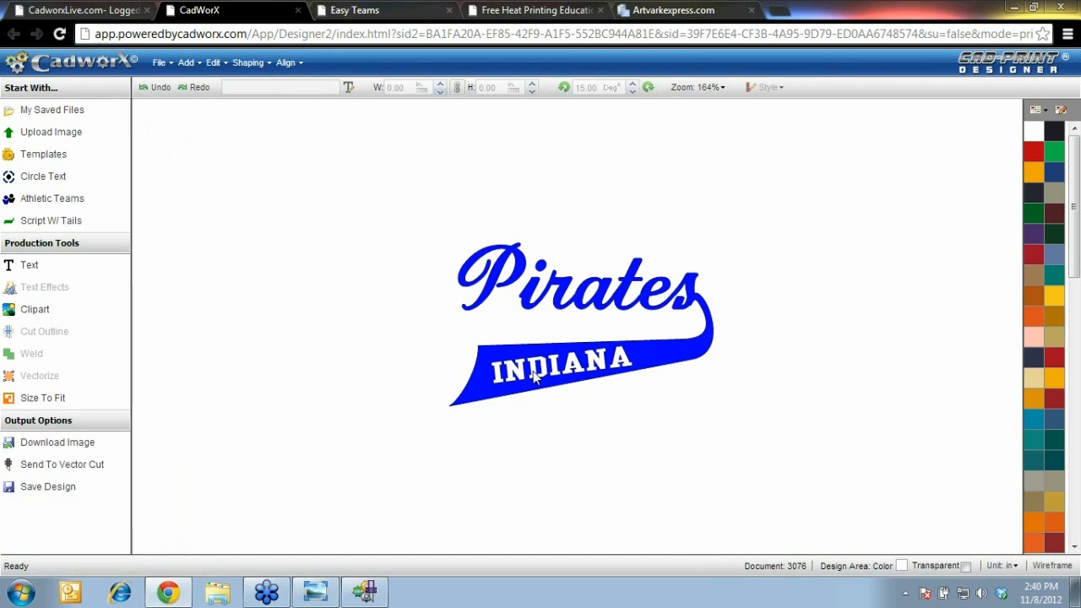
Send the design to Vector Cut and open the downloaded .pltx file
left_click(160, 62)
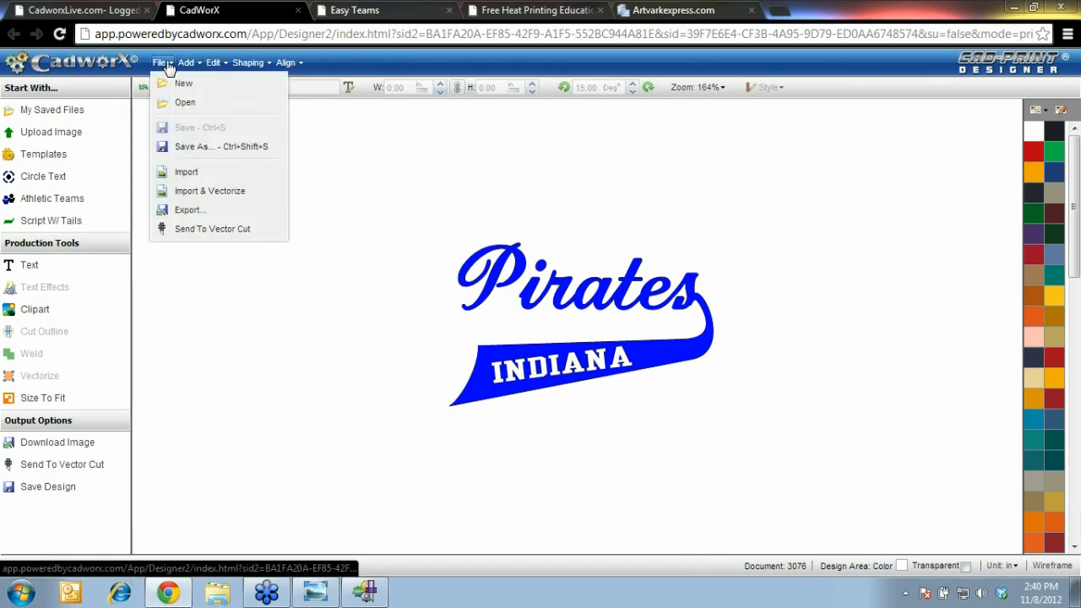
left_click(198, 229)
left_click(572, 460)
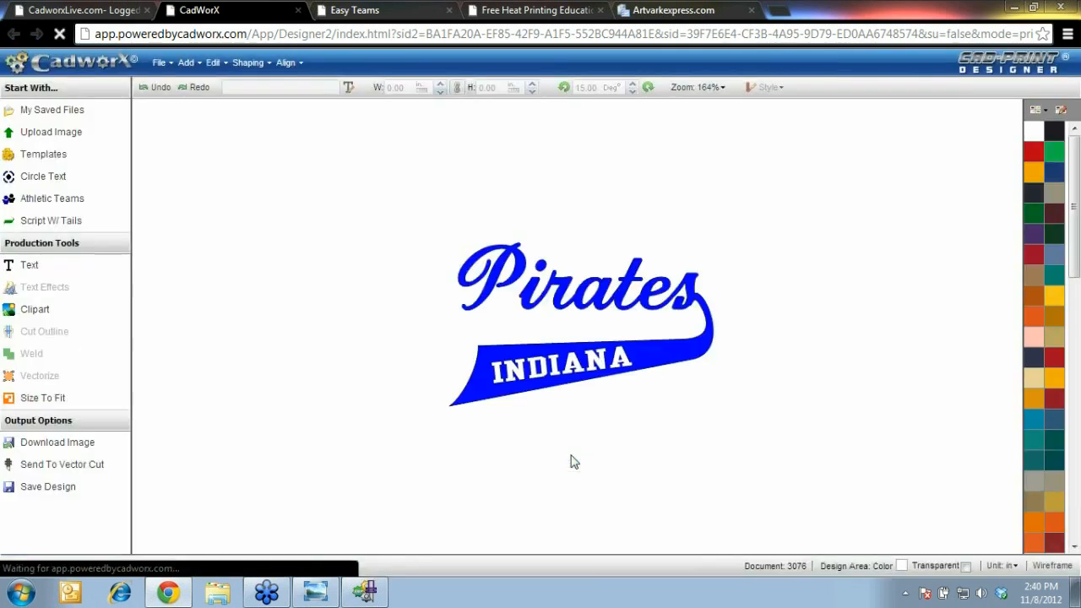
left_click(106, 558)
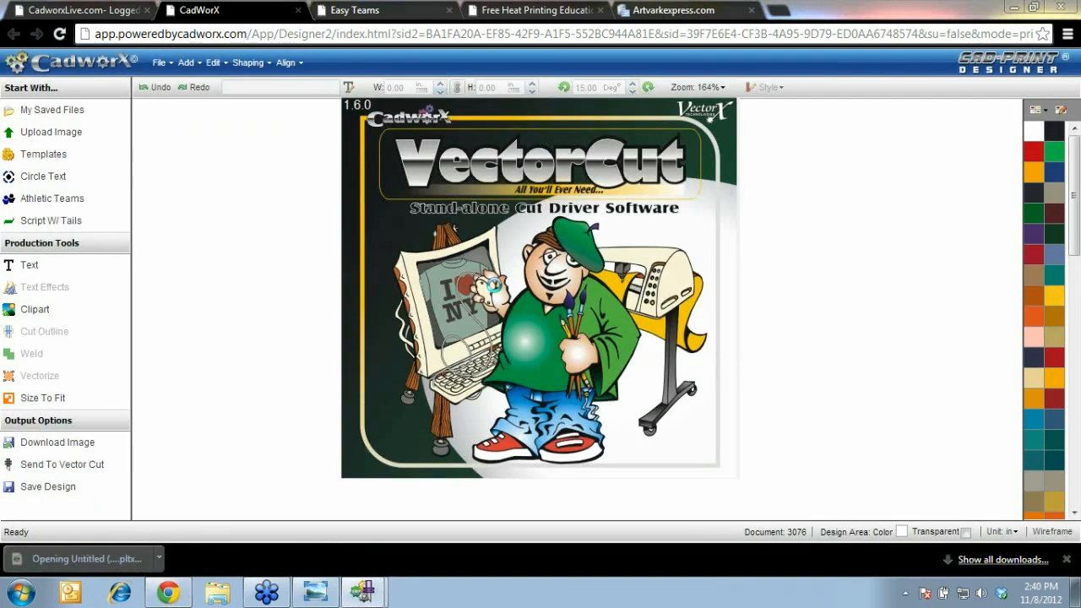
Maximize Vector Cut, zoom to the design, view the INDIANA and Pirates cut layers, then minimize it
left_click(605, 153)
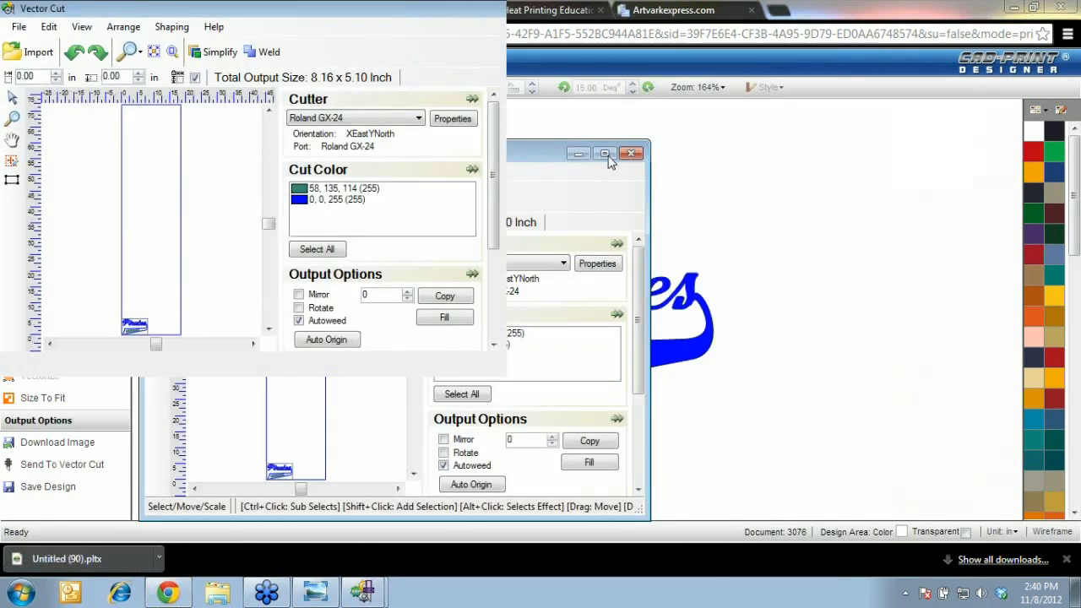
left_click(12, 120)
left_click_drag(364, 458, 518, 387)
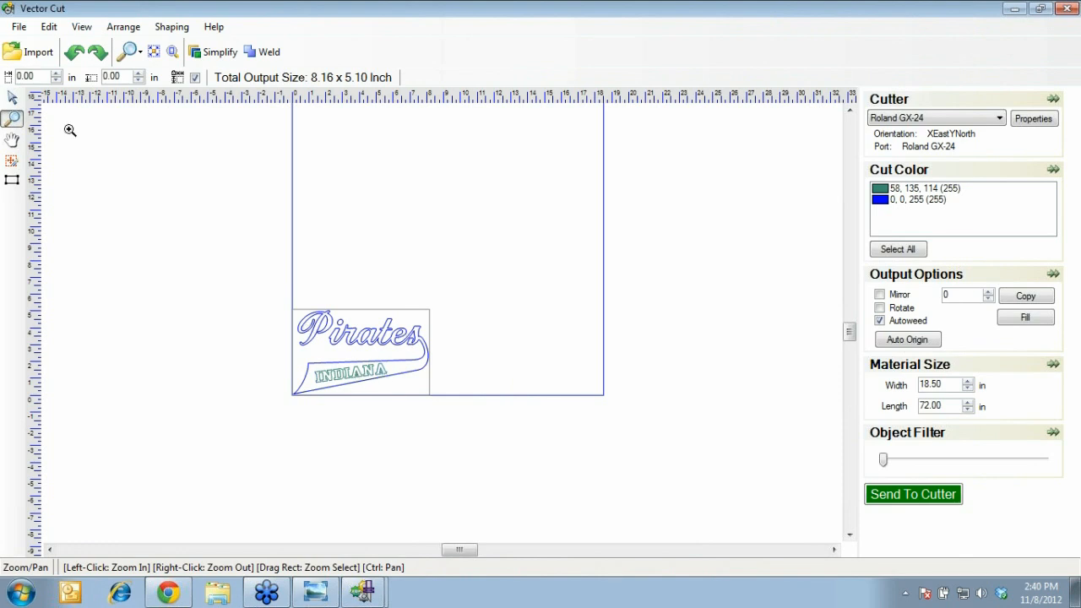
left_click(10, 99)
left_click(883, 188)
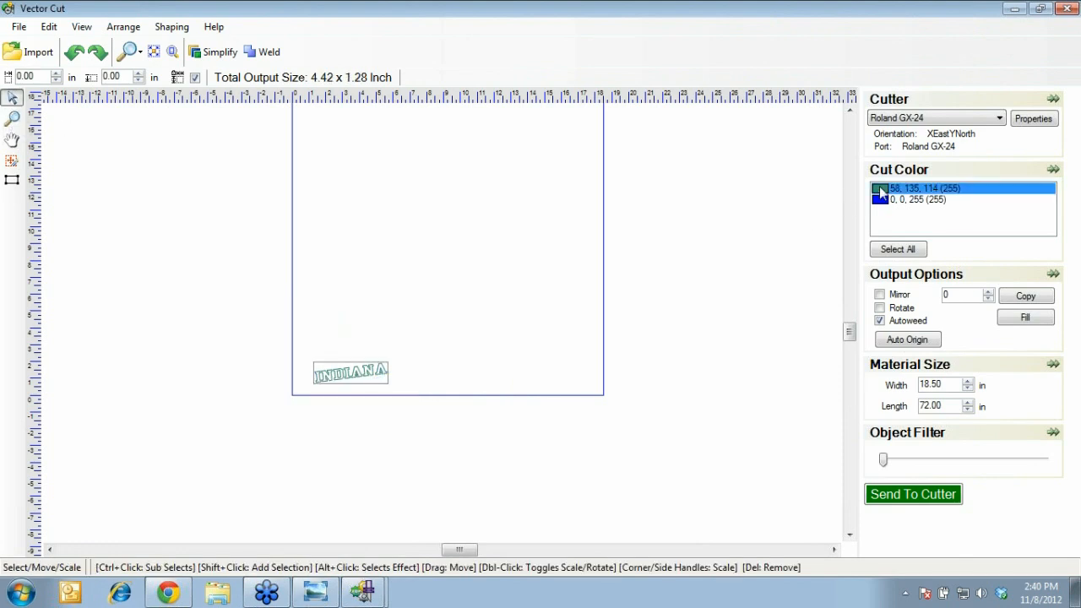
left_click(885, 211)
left_click(884, 194)
left_click(1014, 10)
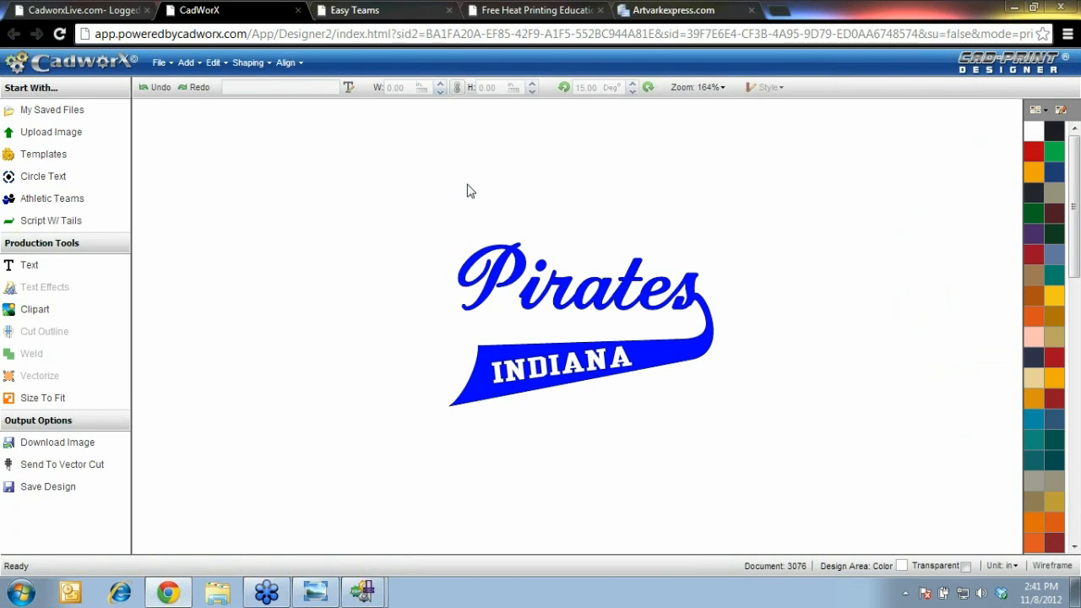
Show the top of the CadworxLive Downloads page describing the Vector Cut cut driver
left_click(115, 14)
left_click(115, 15)
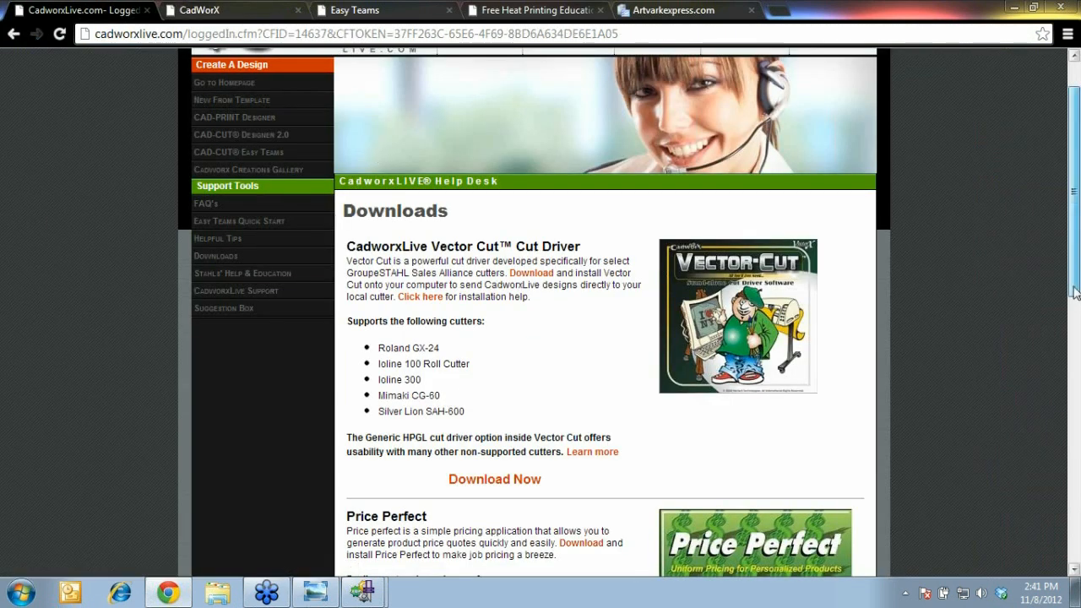
scroll(1075, 292, "up", 2)
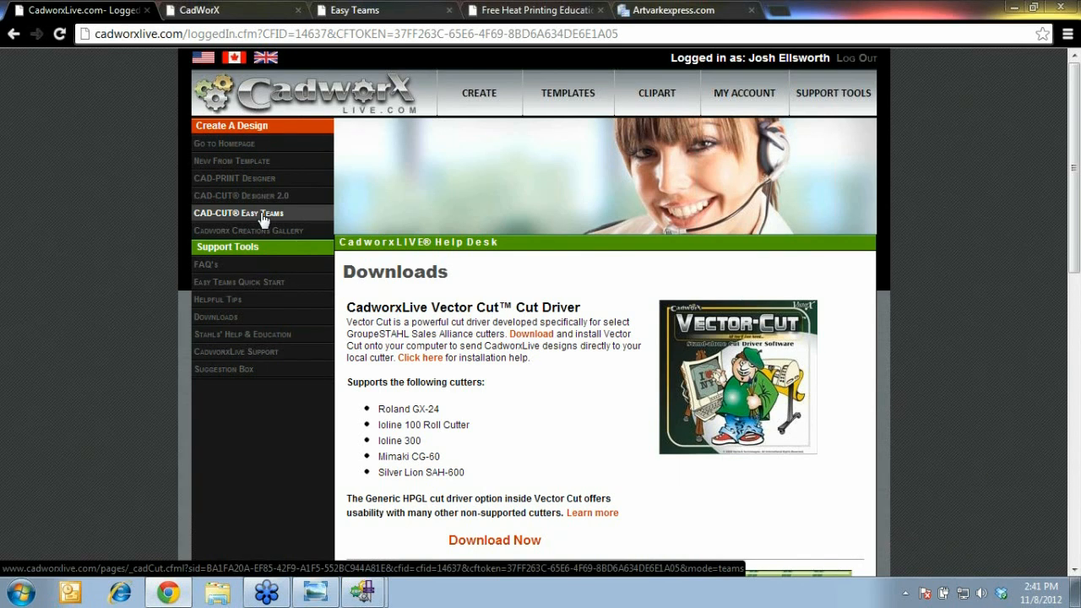
In Easy Teams, start a Create Player Combos entry and then cancel it
left_click(372, 12)
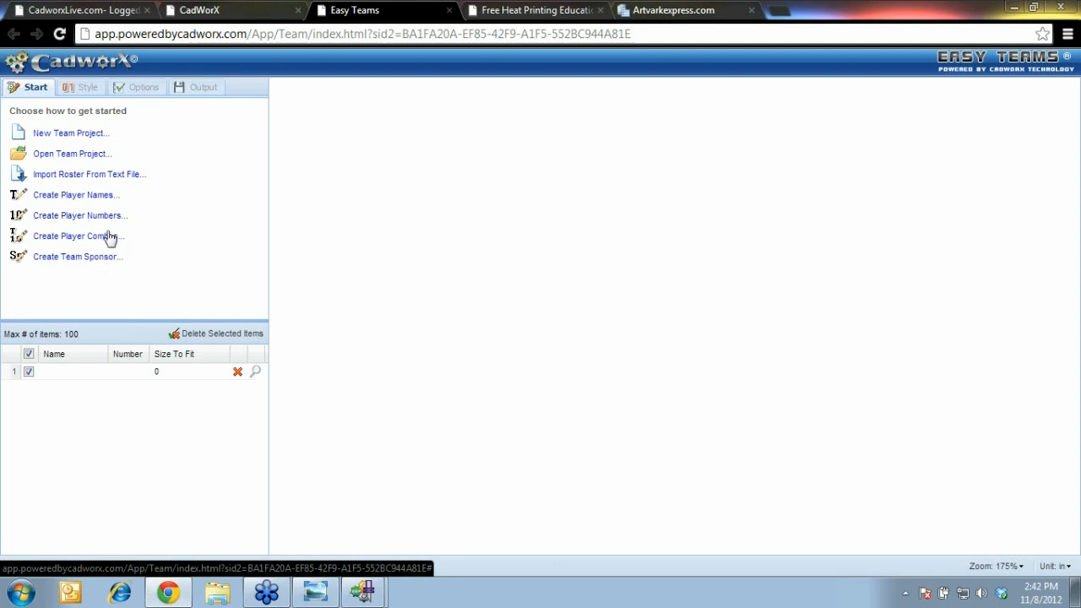
left_click(109, 236)
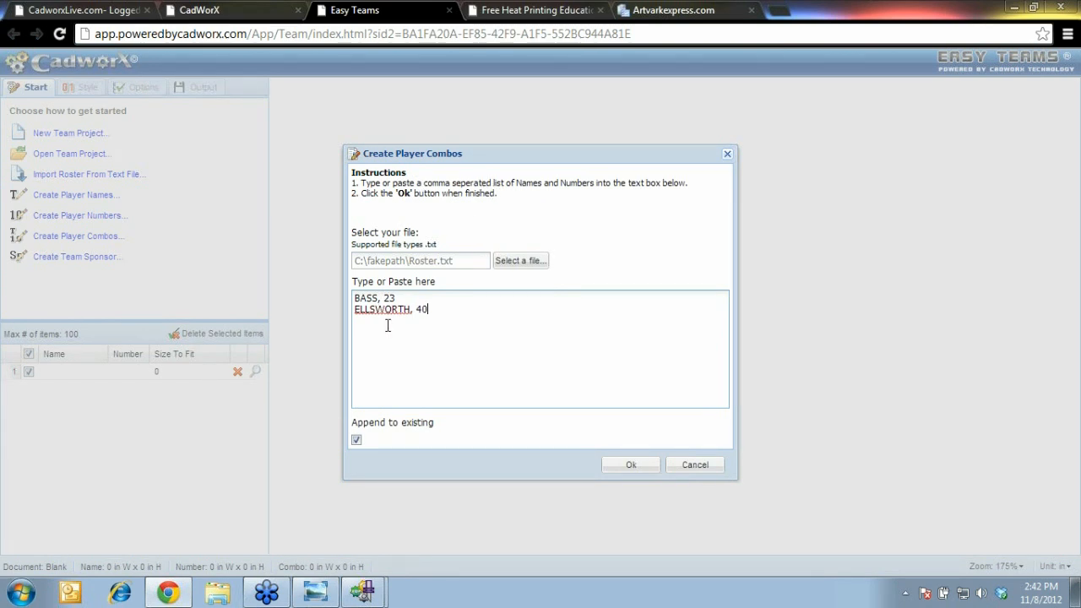
left_click(706, 474)
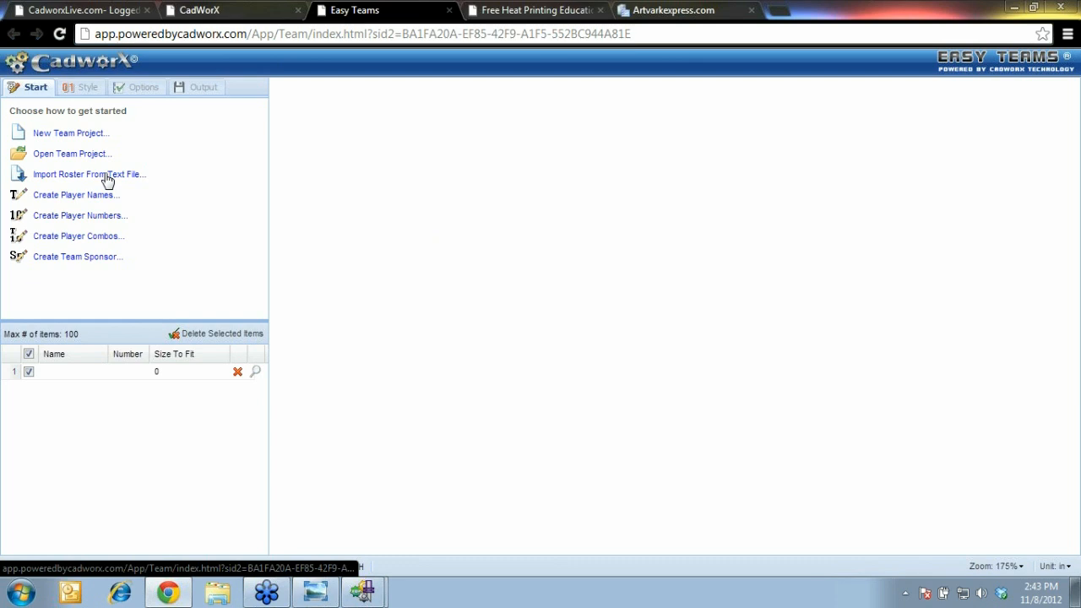
Attempt a roster import from Roster.txt, dismiss the empty-list warning, and cancel the import
left_click(108, 179)
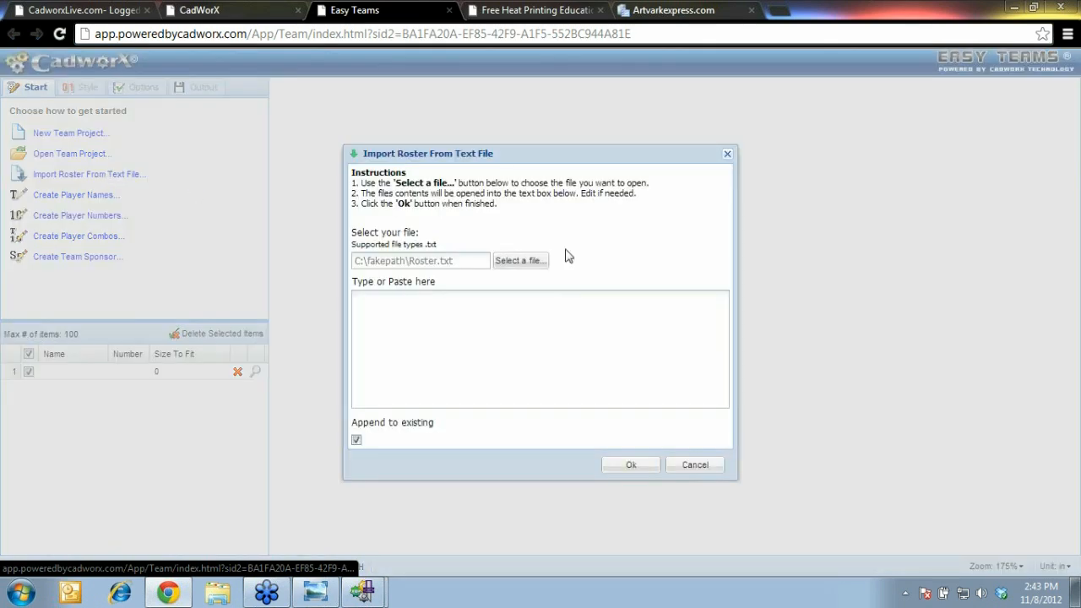
left_click(520, 261)
scroll(532, 262, "down", 10)
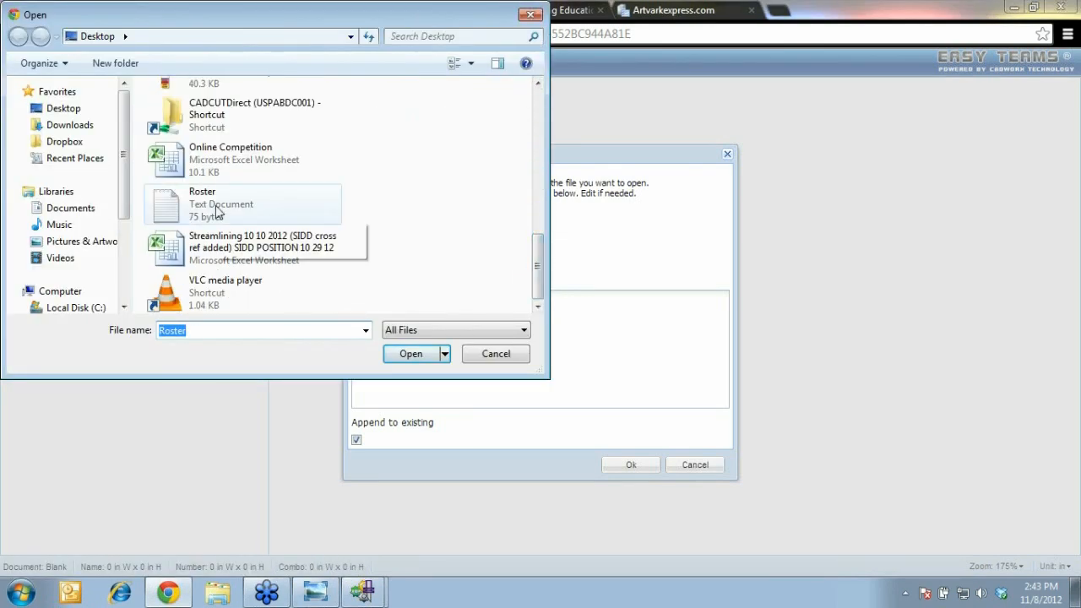
double_click(216, 207)
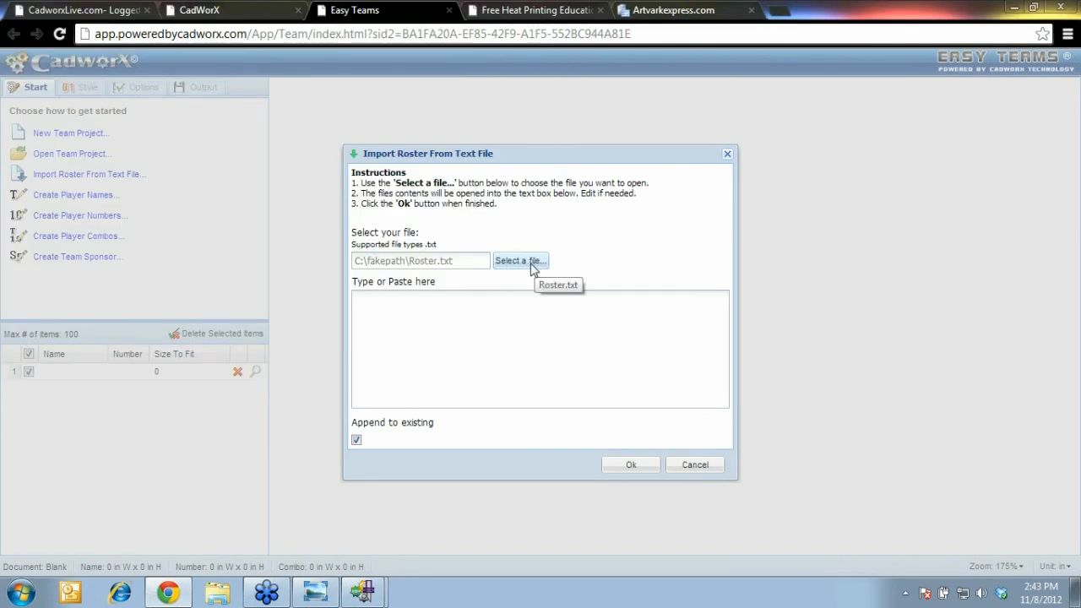
left_click(635, 467)
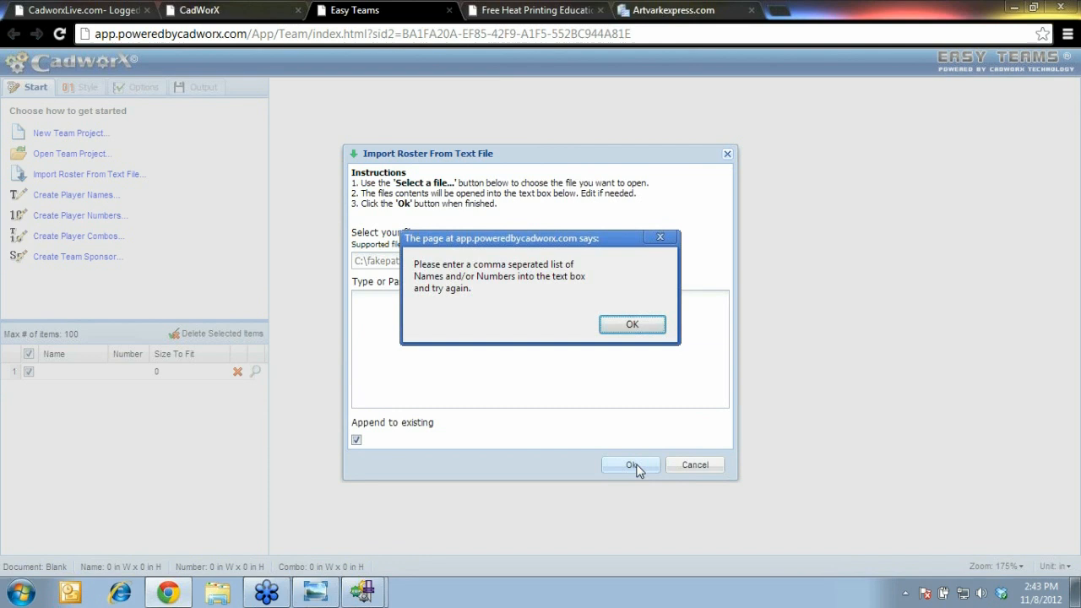
left_click(647, 325)
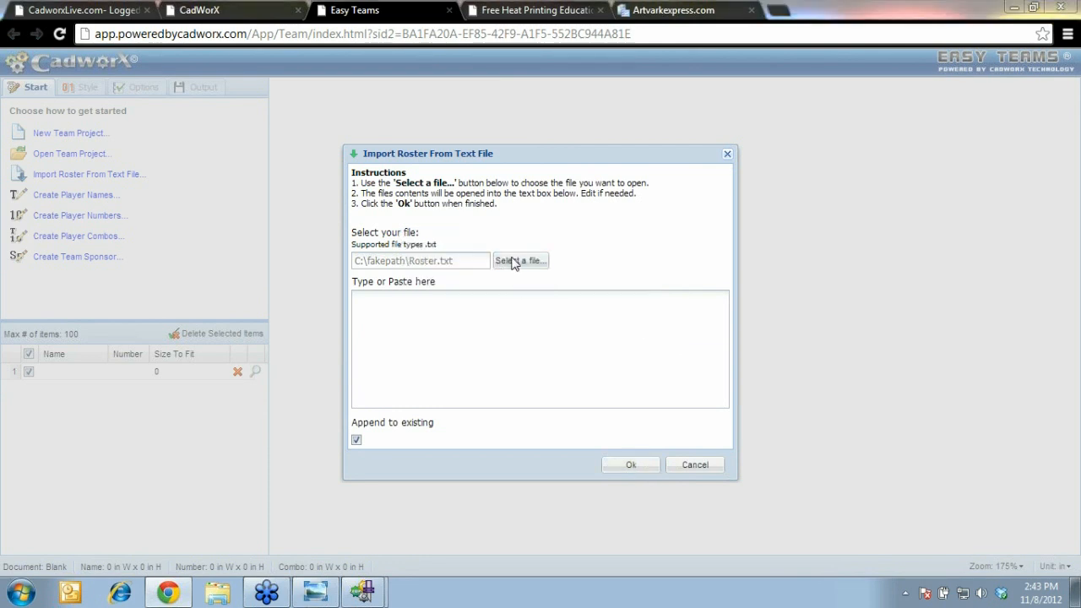
left_click(512, 262)
scroll(538, 125, "down", 5)
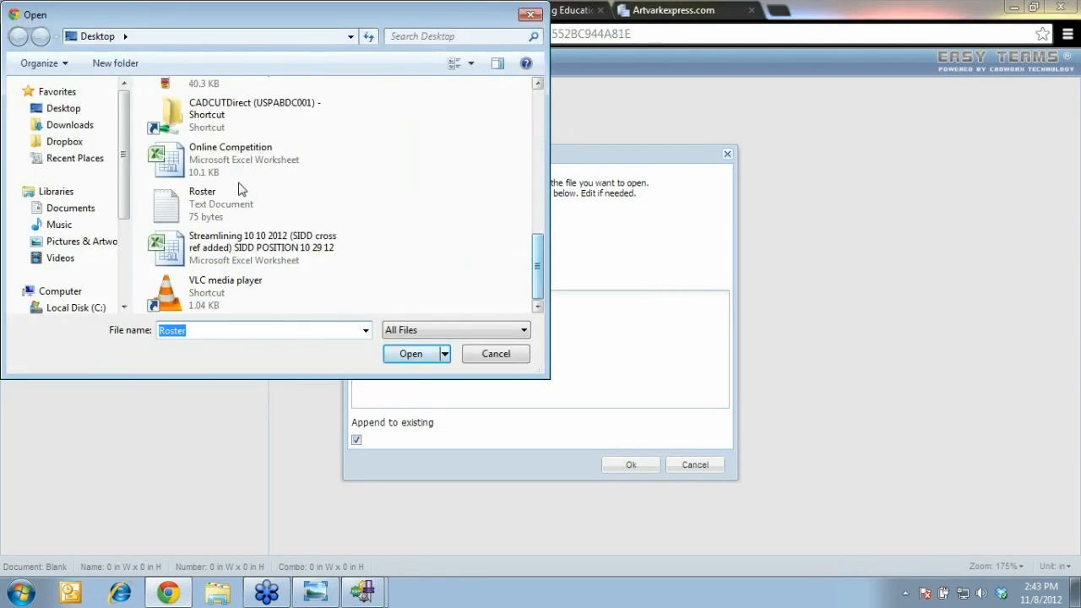
left_click(225, 197)
double_click(224, 197)
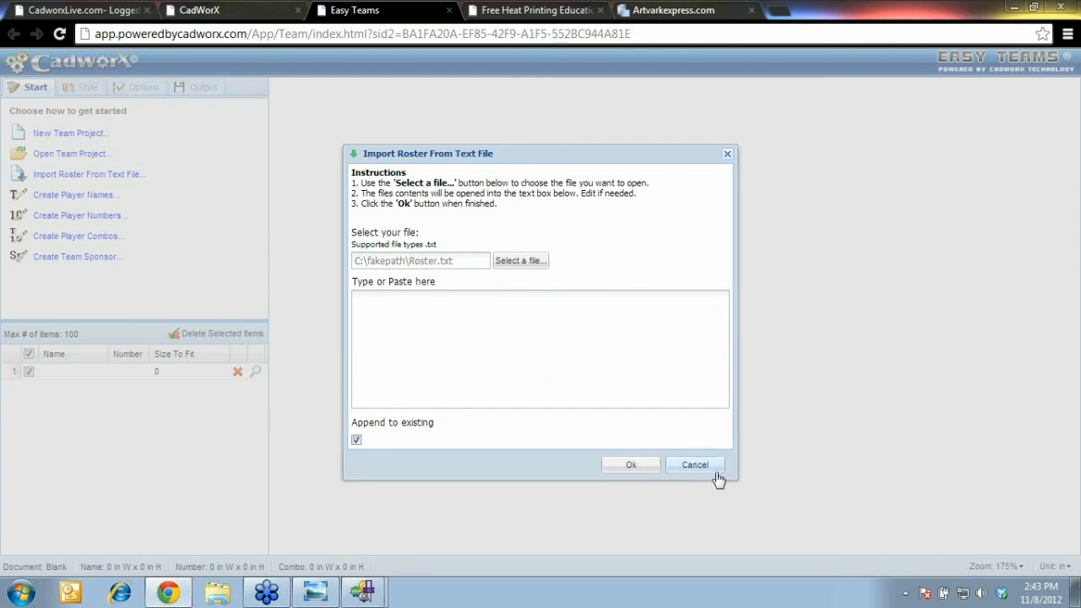
left_click(713, 469)
Relaunch Easy Teams and load Roster.txt into the text-file import dialog
left_click(448, 12)
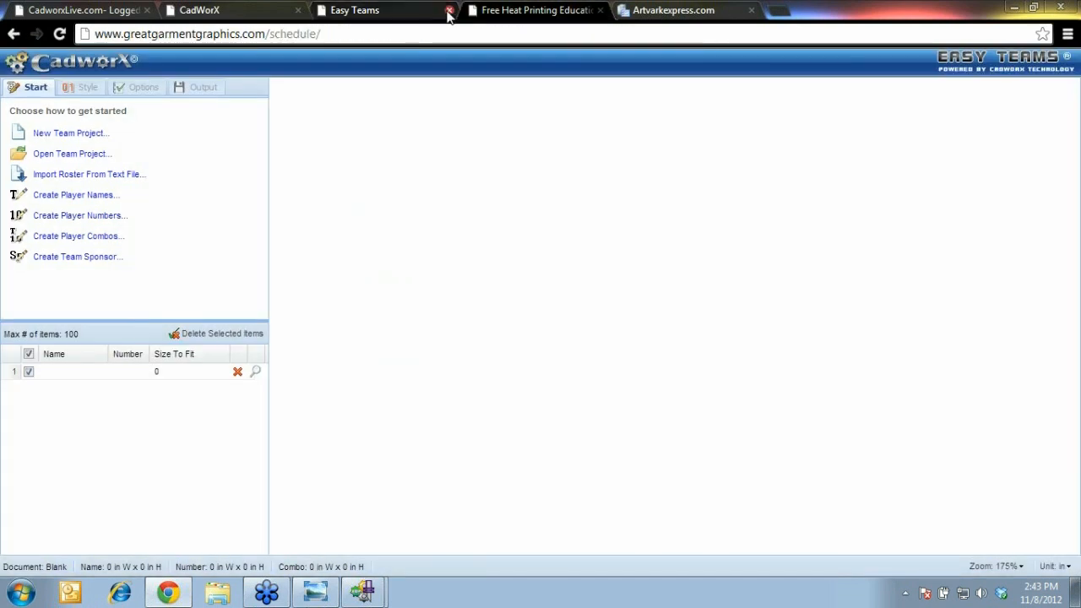
left_click(448, 11)
left_click(81, 10)
left_click(253, 211)
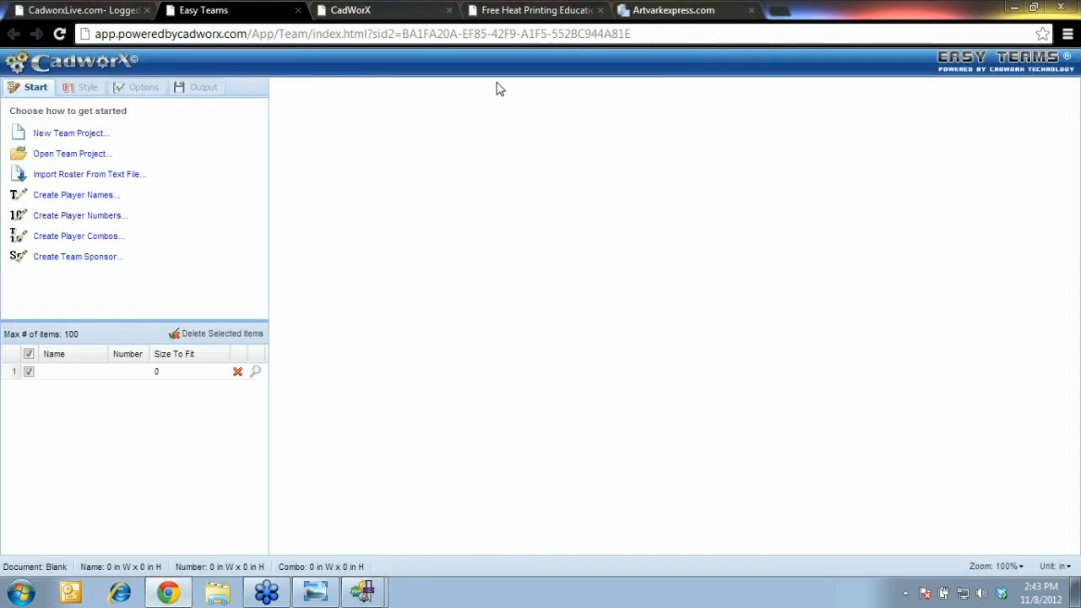
left_click(116, 174)
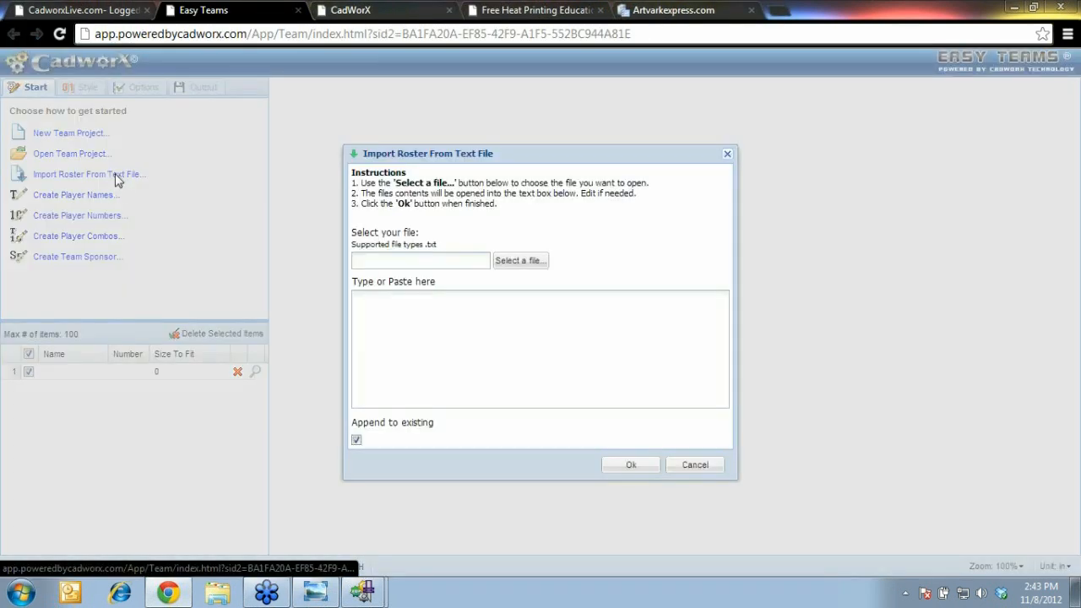
left_click(519, 262)
left_click_drag(538, 129, 538, 286)
double_click(242, 215)
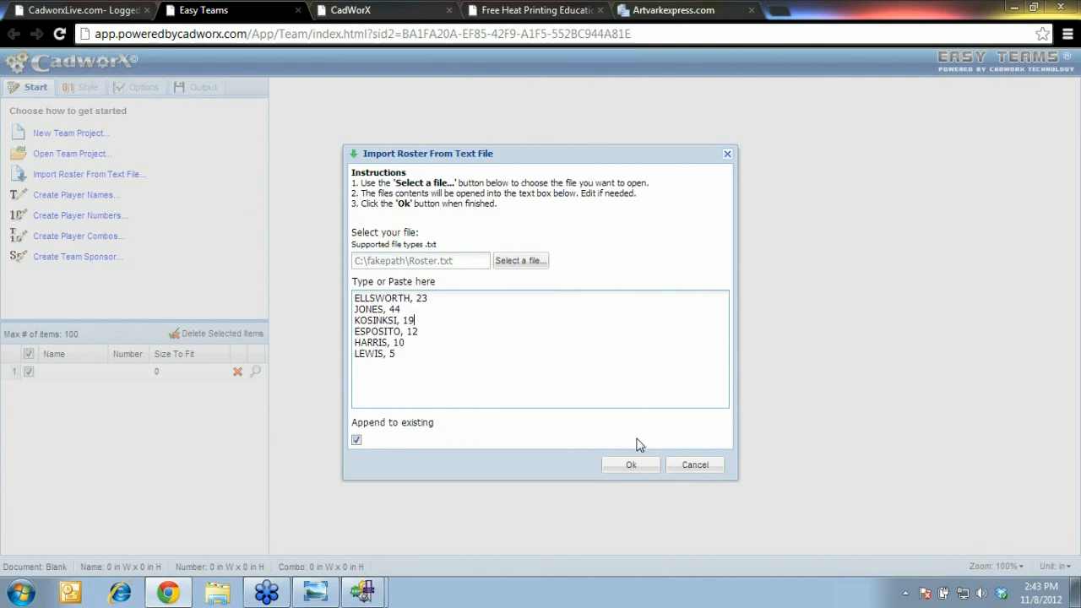
Import the six players and preview JONES 44, KOSINKSI 19 and ELLSWORTH 23
left_click(635, 464)
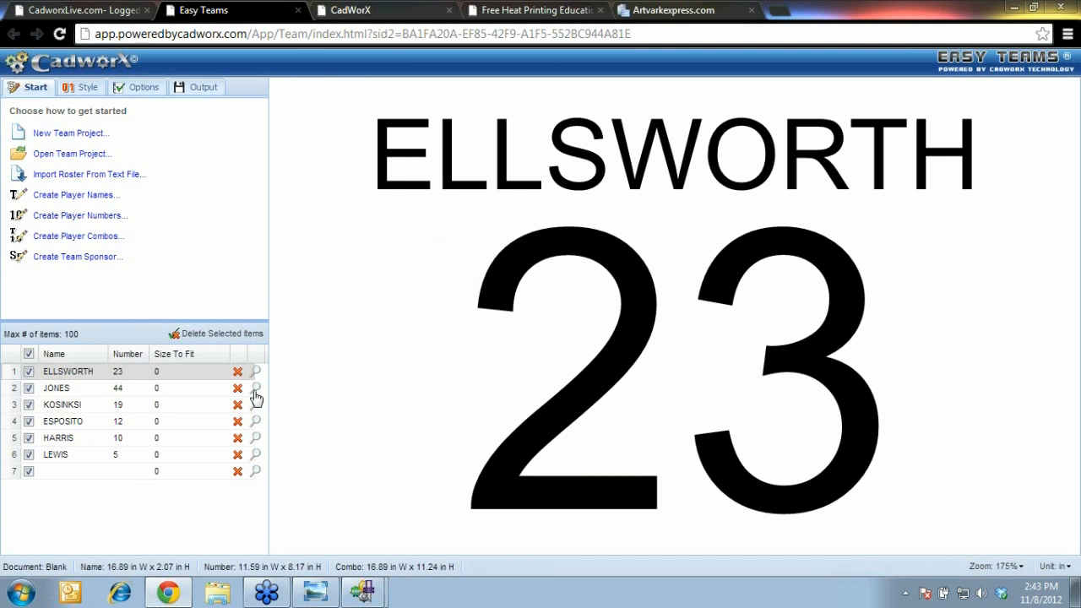
left_click(255, 391)
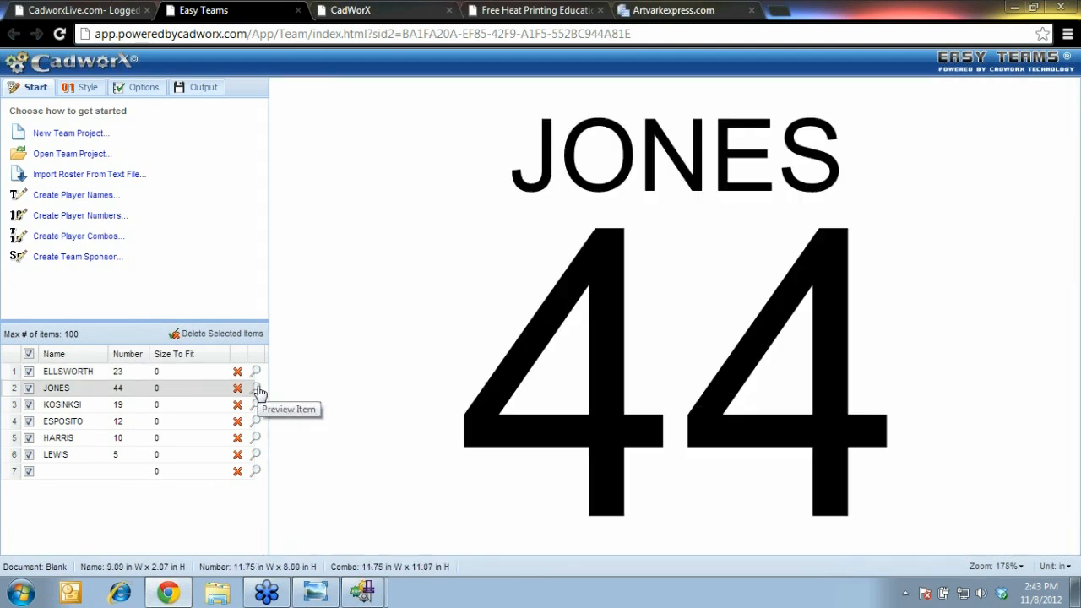
left_click(256, 406)
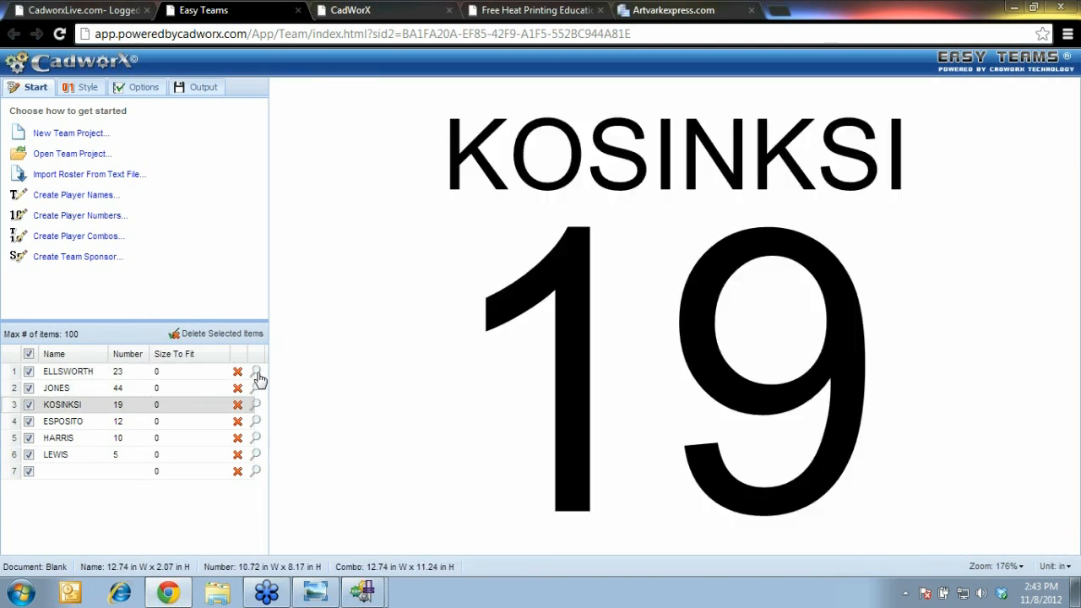
left_click(256, 374)
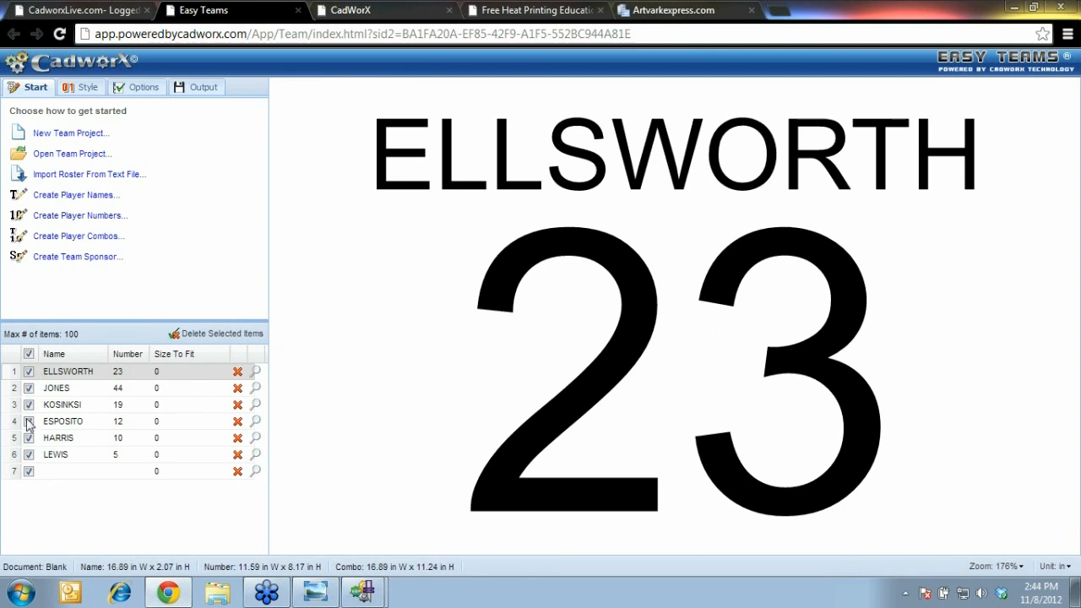
left_click(81, 89)
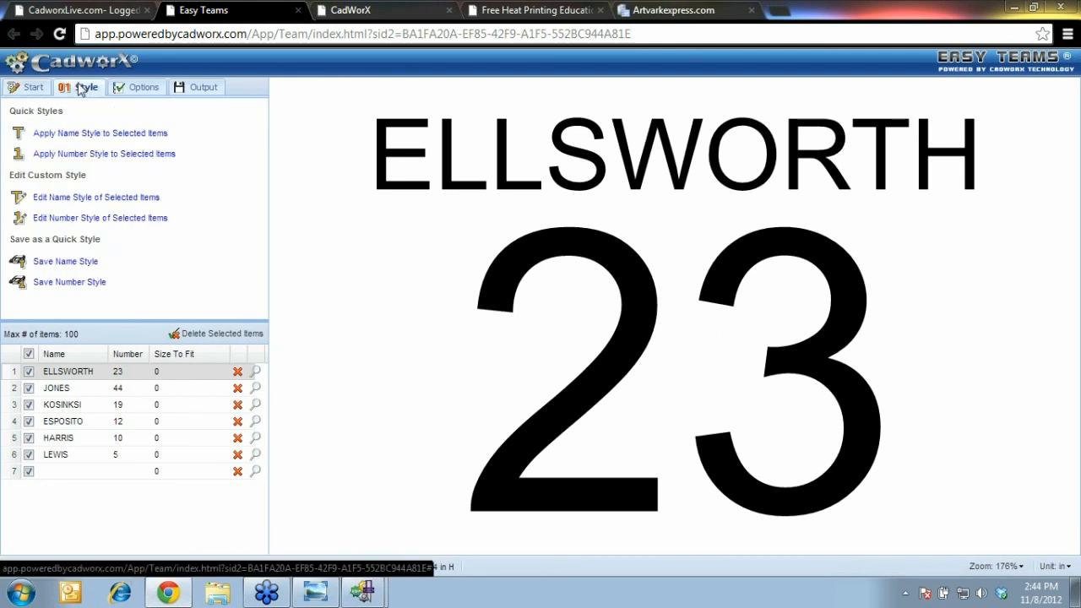
Set the player name font to Stahls' Pro Narrow
left_click(132, 205)
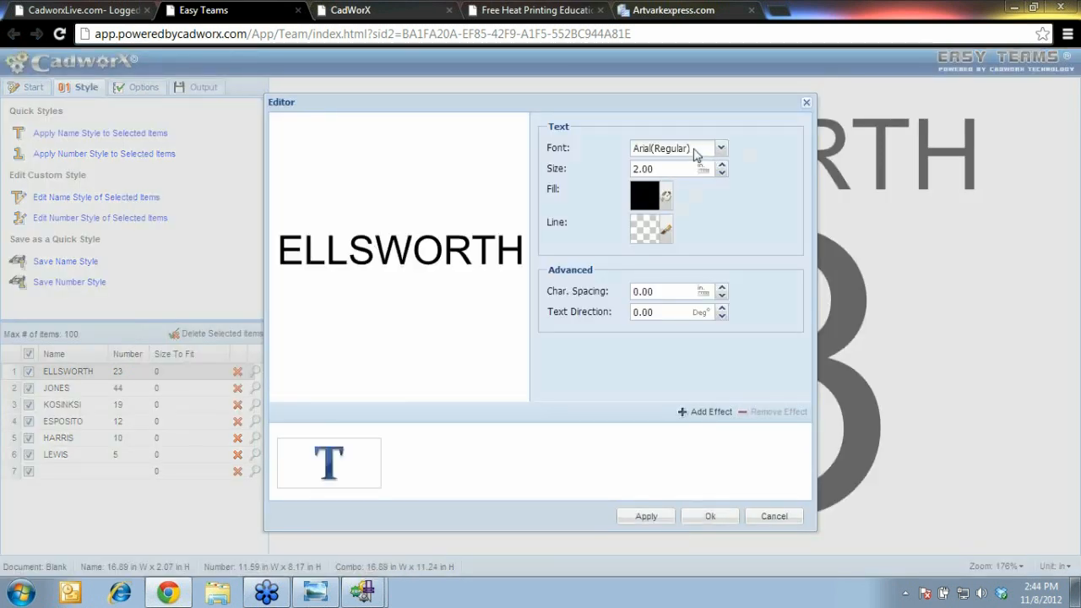
left_click(695, 152)
left_click(103, 286)
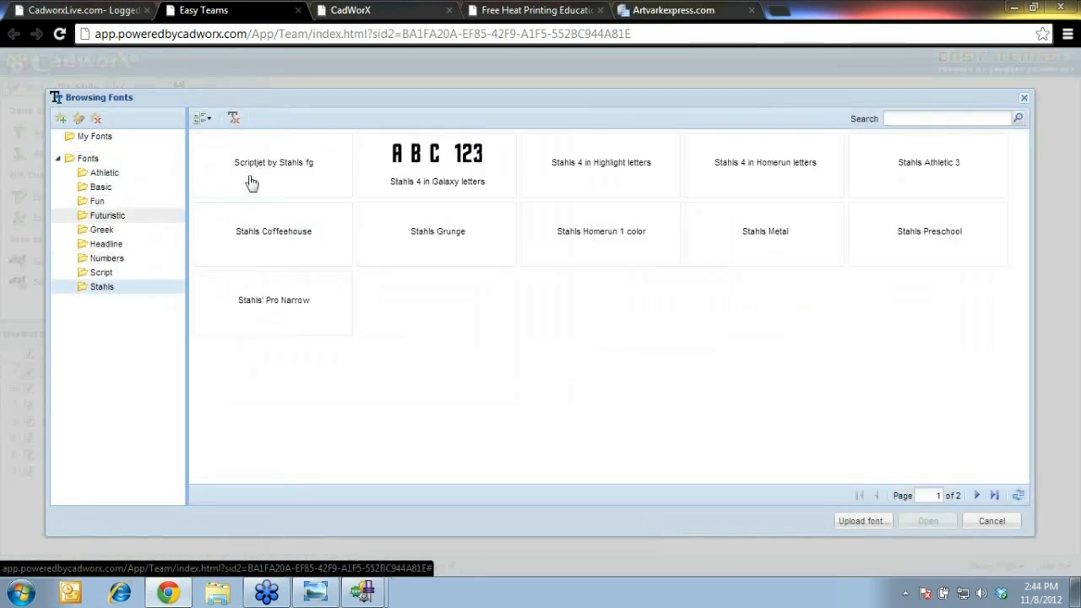
left_click(314, 309)
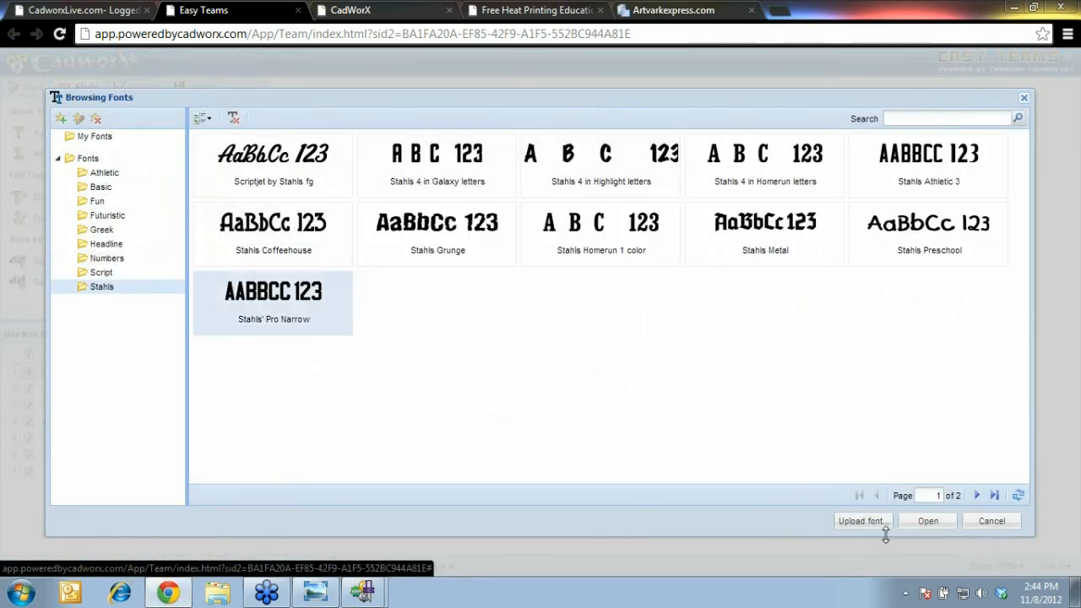
left_click(928, 521)
Add a Shadow 1 effect with yellow fill to the names and accept the style
left_click(701, 411)
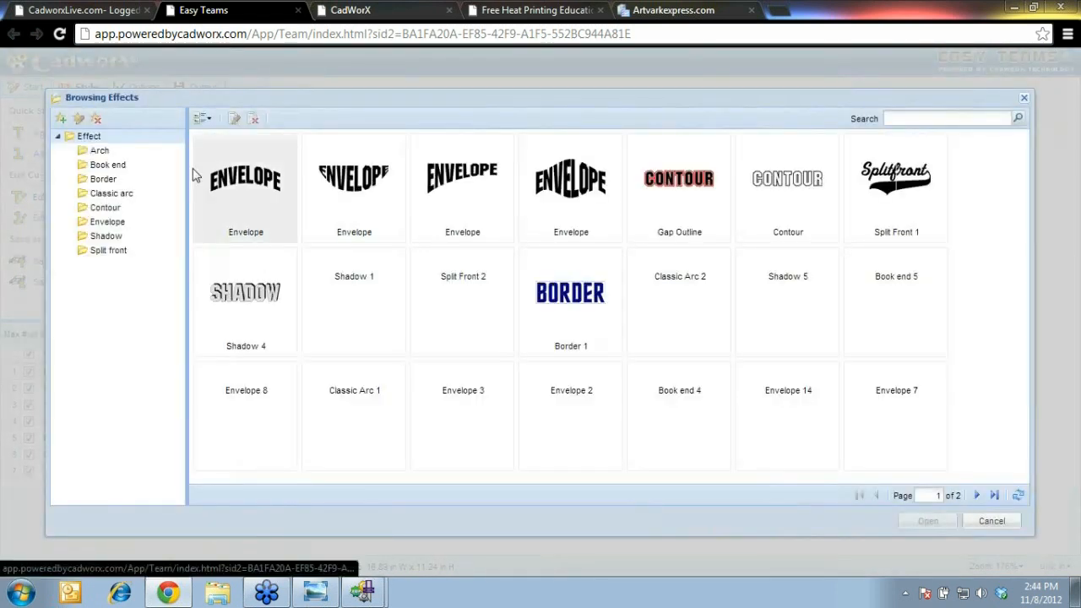
left_click(109, 237)
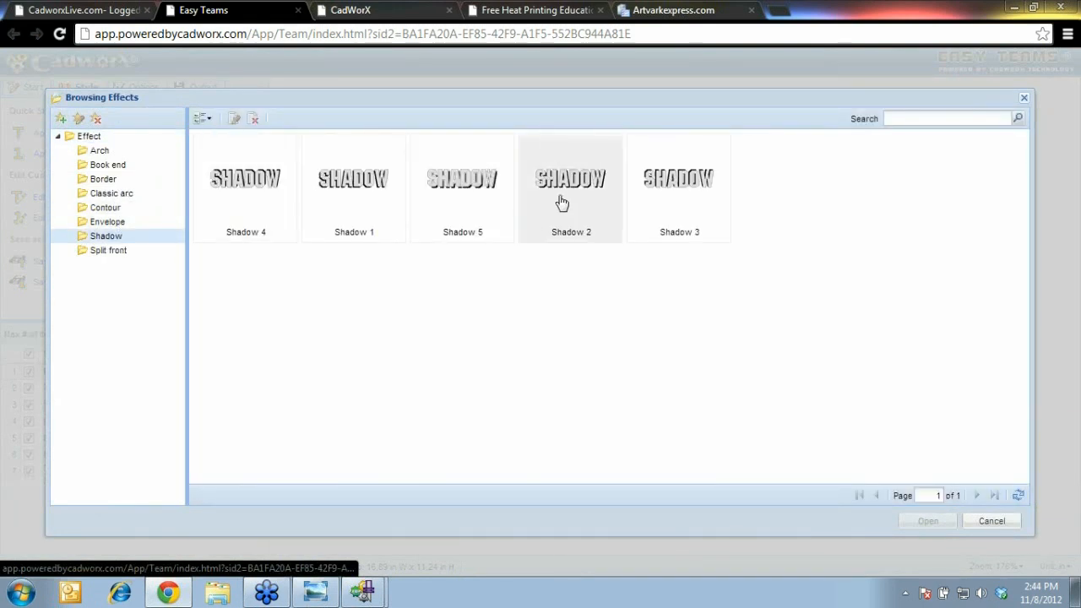
left_click(382, 199)
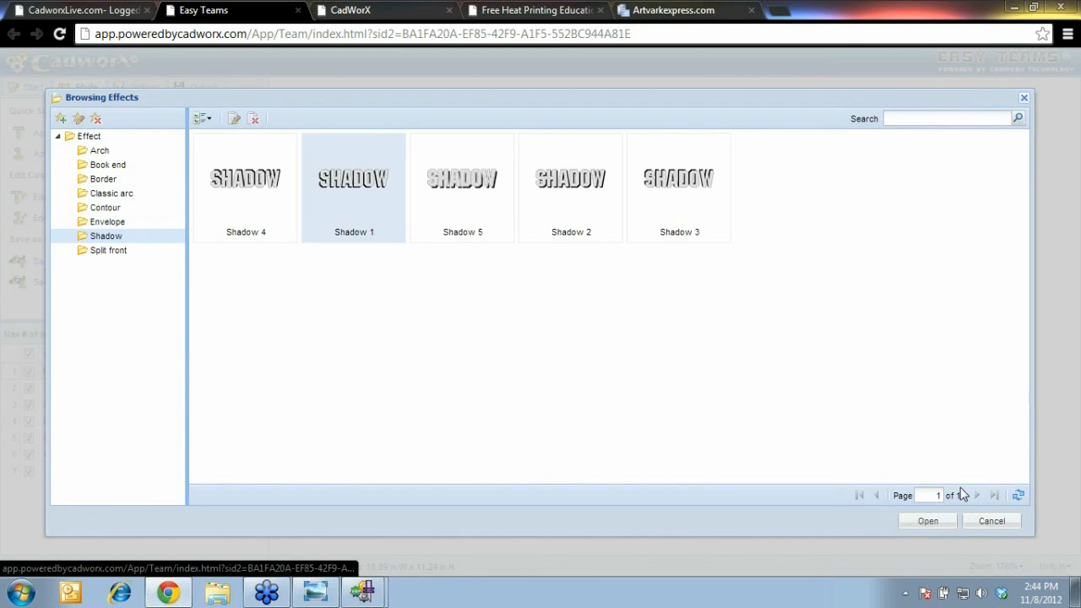
left_click(933, 522)
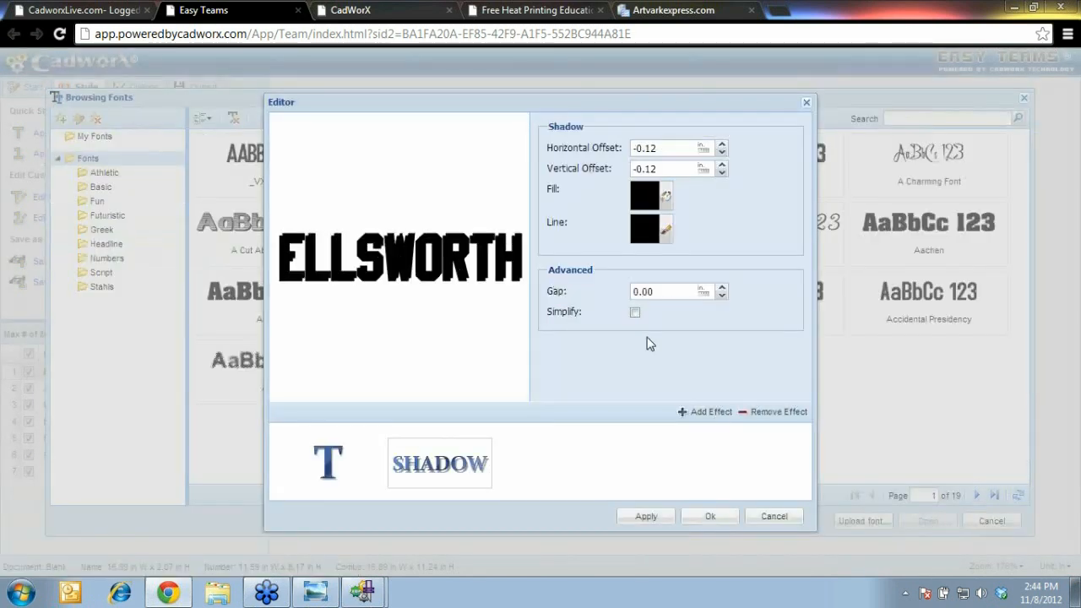
left_click(666, 199)
left_click(487, 206)
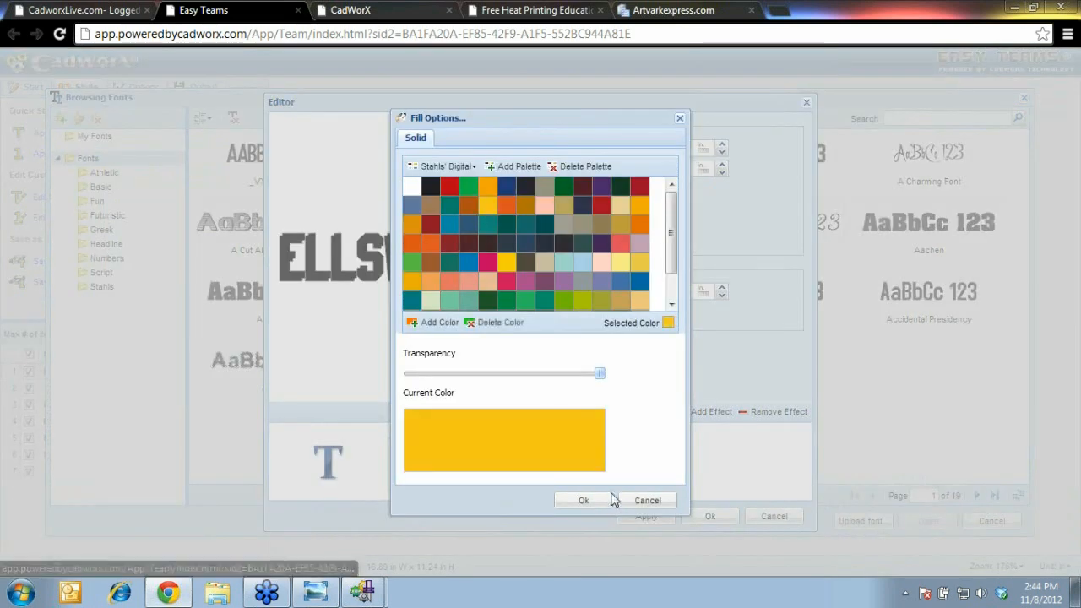
left_click(585, 501)
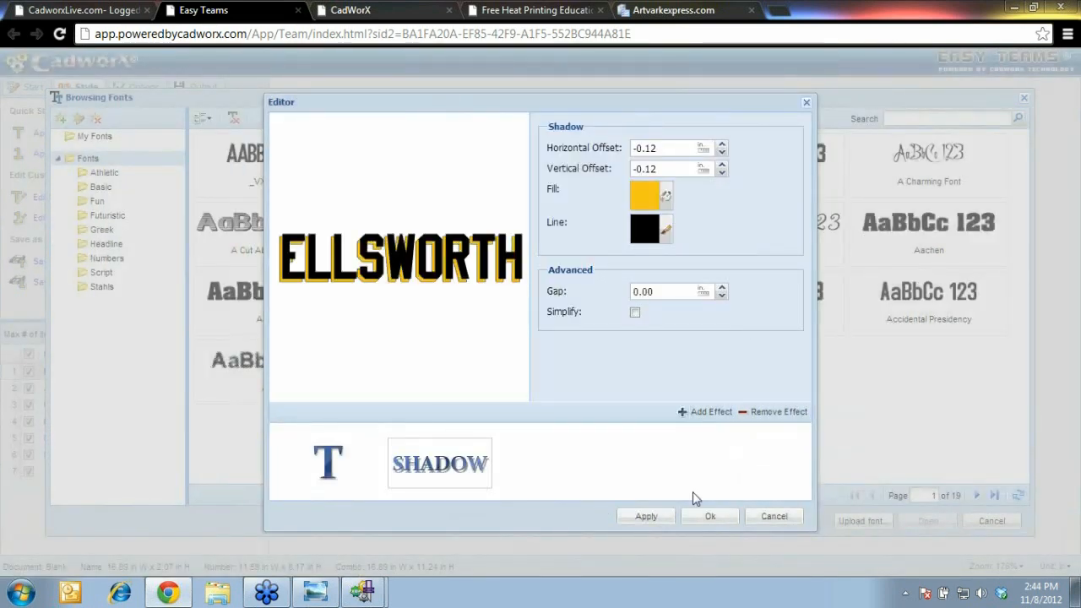
left_click(706, 518)
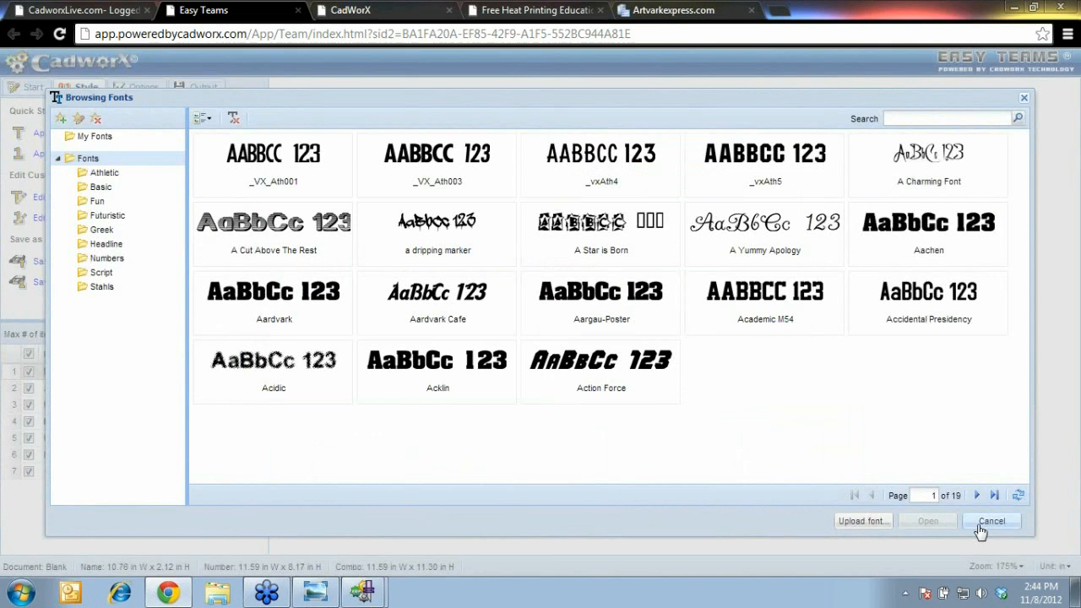
left_click(985, 524)
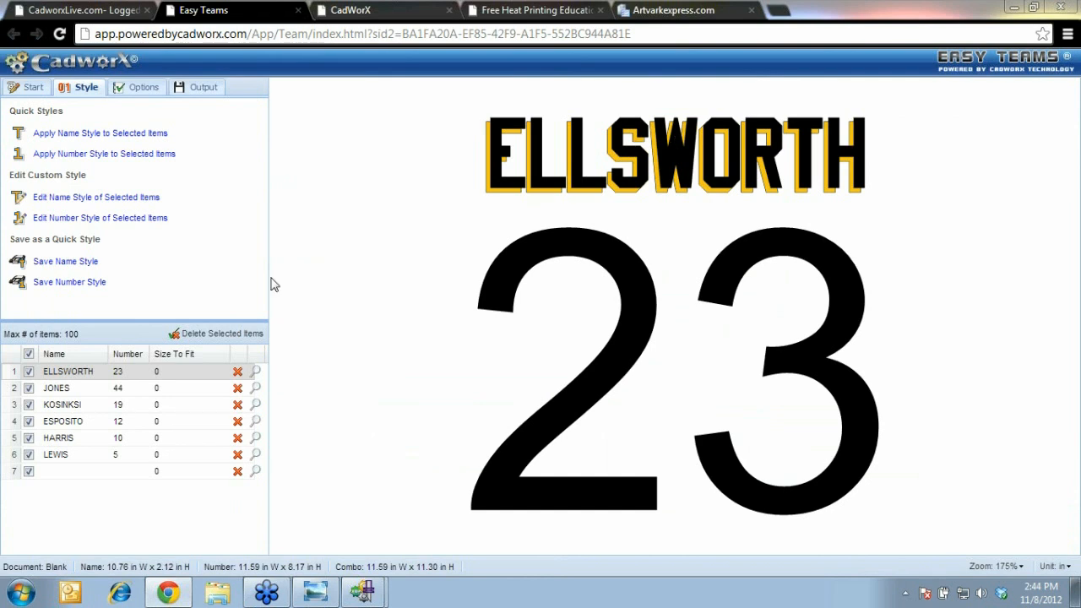
Set the player number font to Stahls' Pro Narrow, previewing JONES 44, KOSINKSI 19 and HARRIS 10
left_click(257, 394)
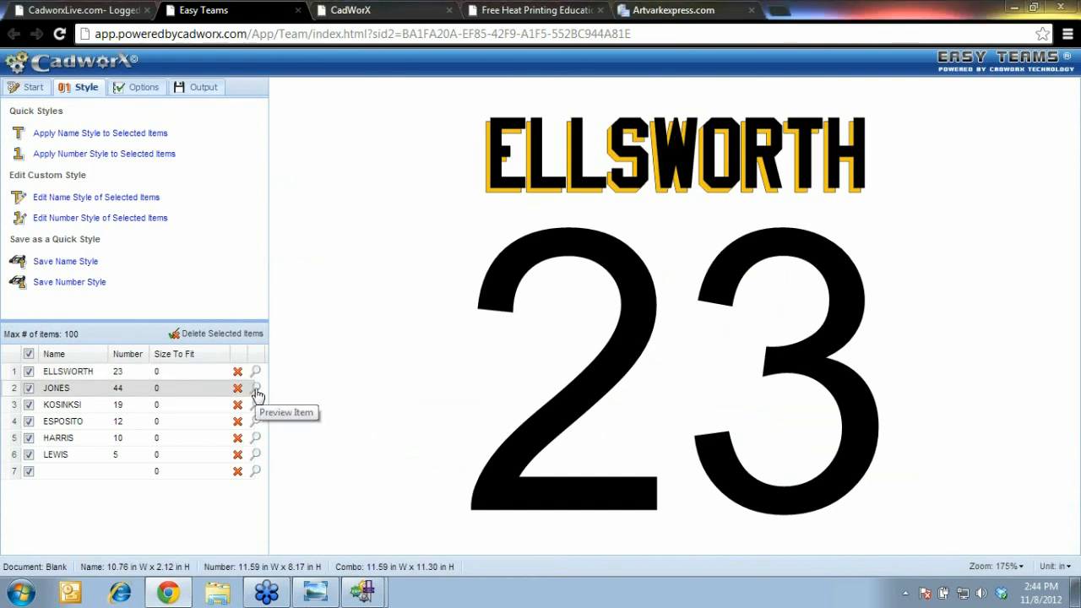
left_click(256, 407)
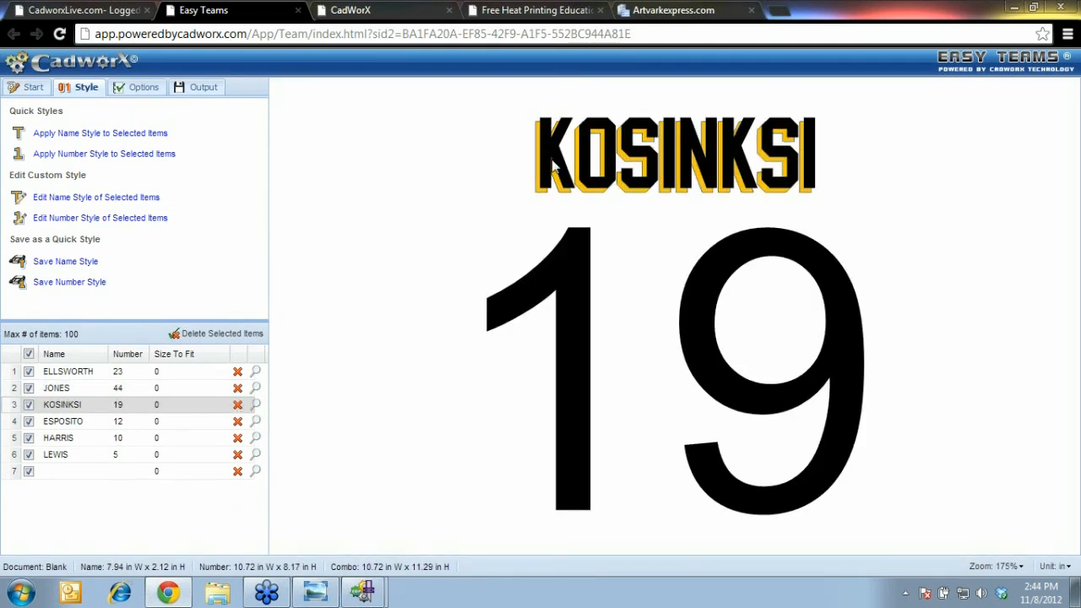
left_click(88, 221)
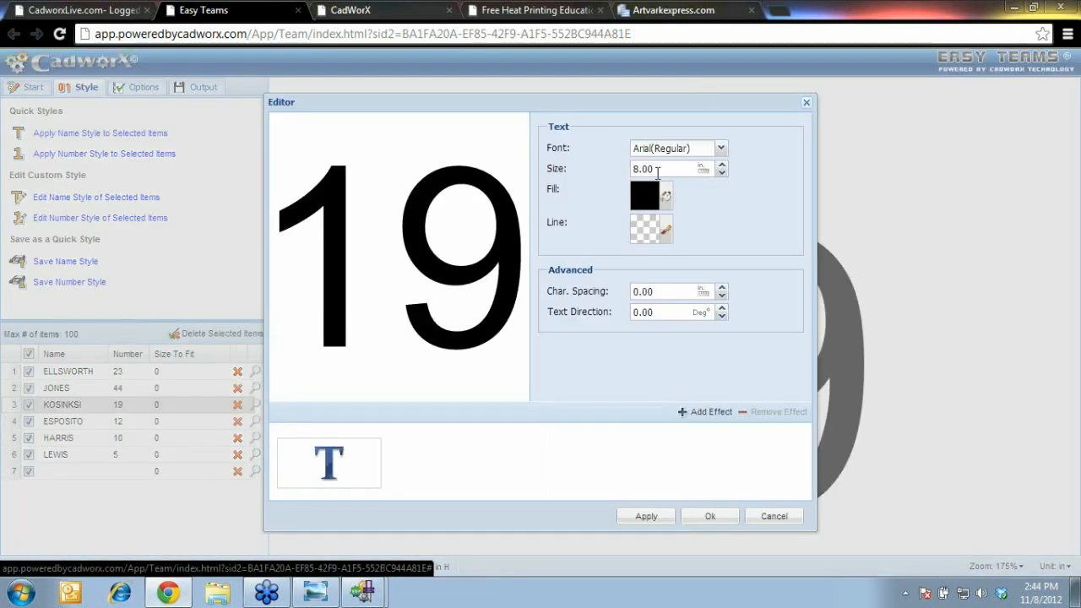
left_click(722, 150)
left_click(109, 285)
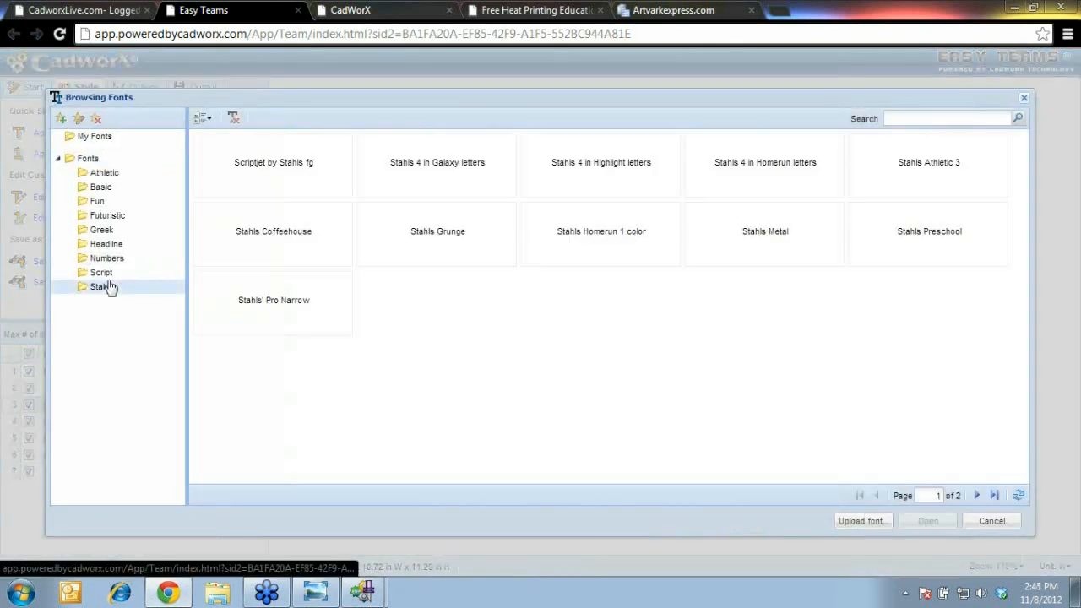
left_click(300, 309)
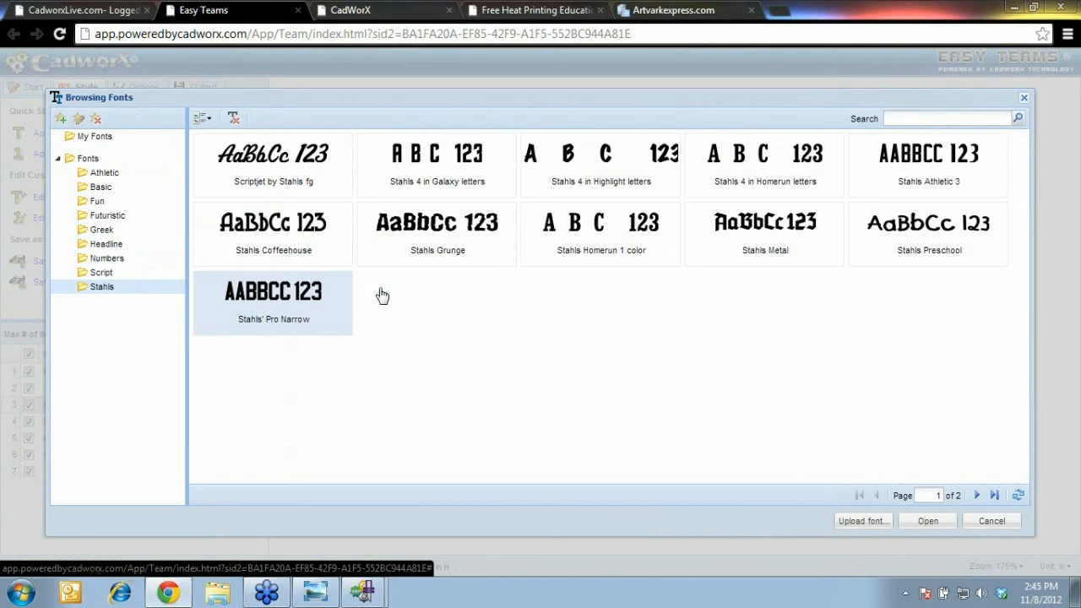
left_click(929, 521)
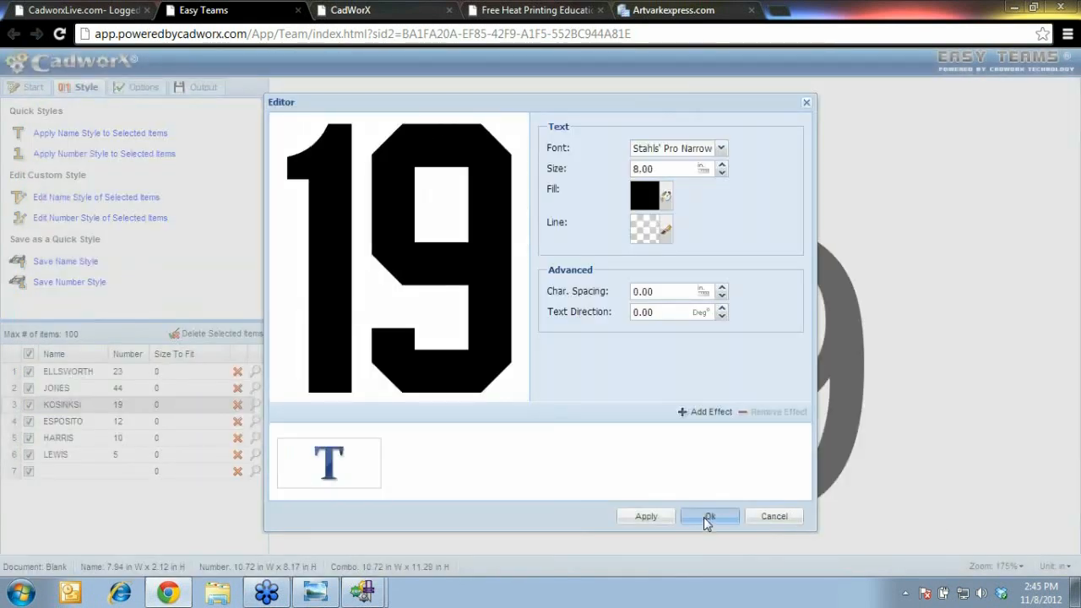
left_click(707, 518)
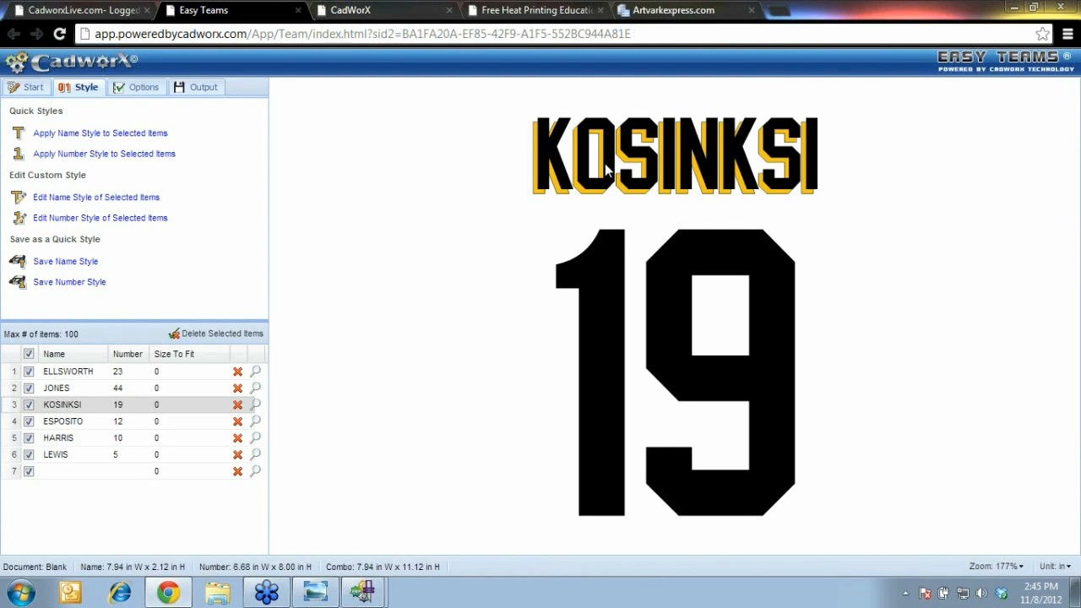
left_click(256, 437)
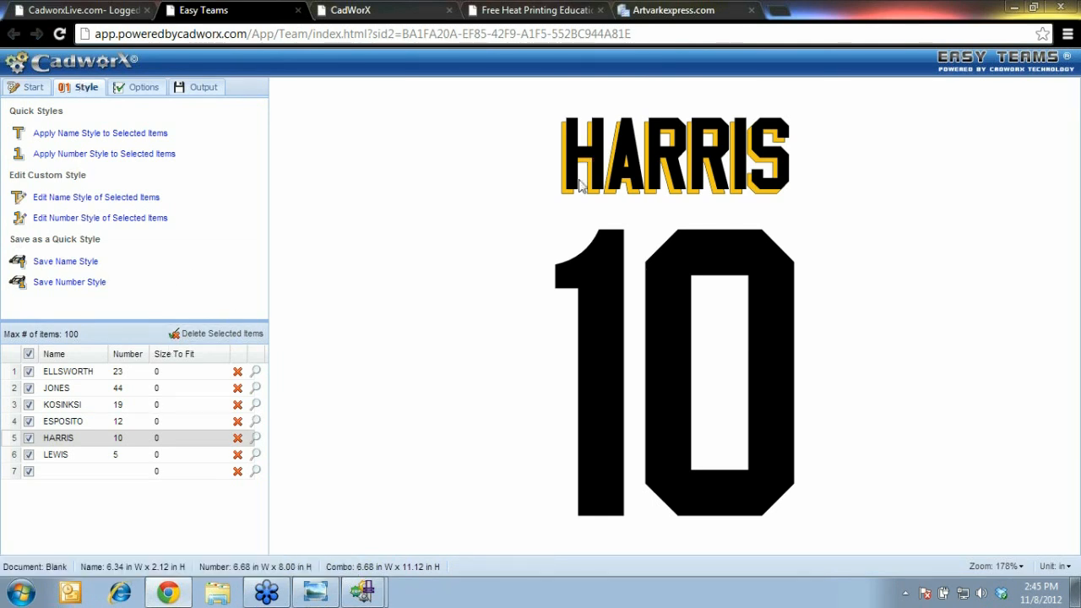
left_click(145, 90)
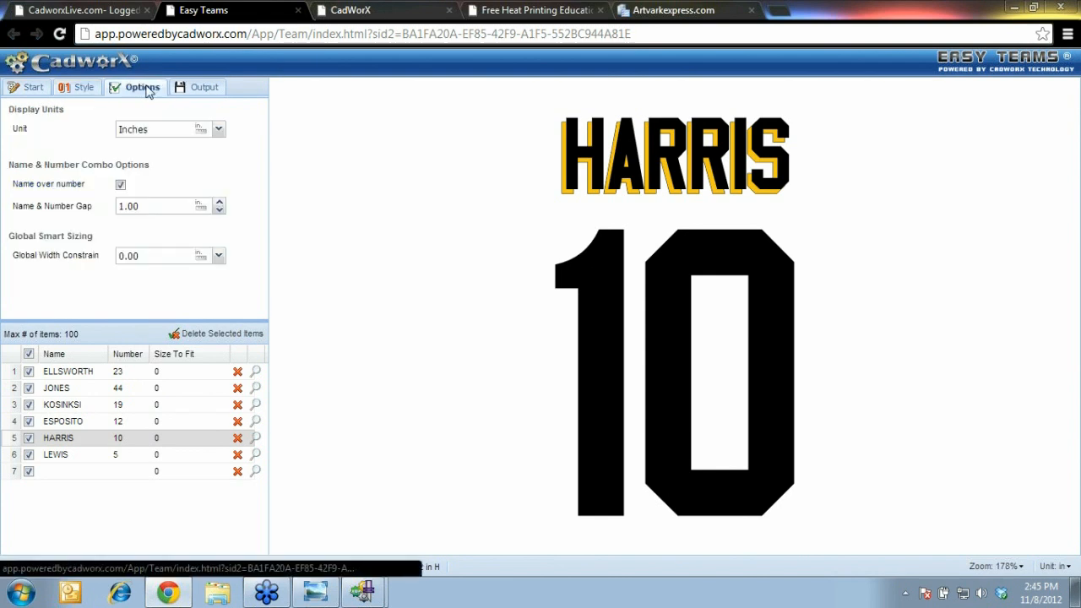
Set the gap between name and number to 2 in the layout options
left_click(80, 87)
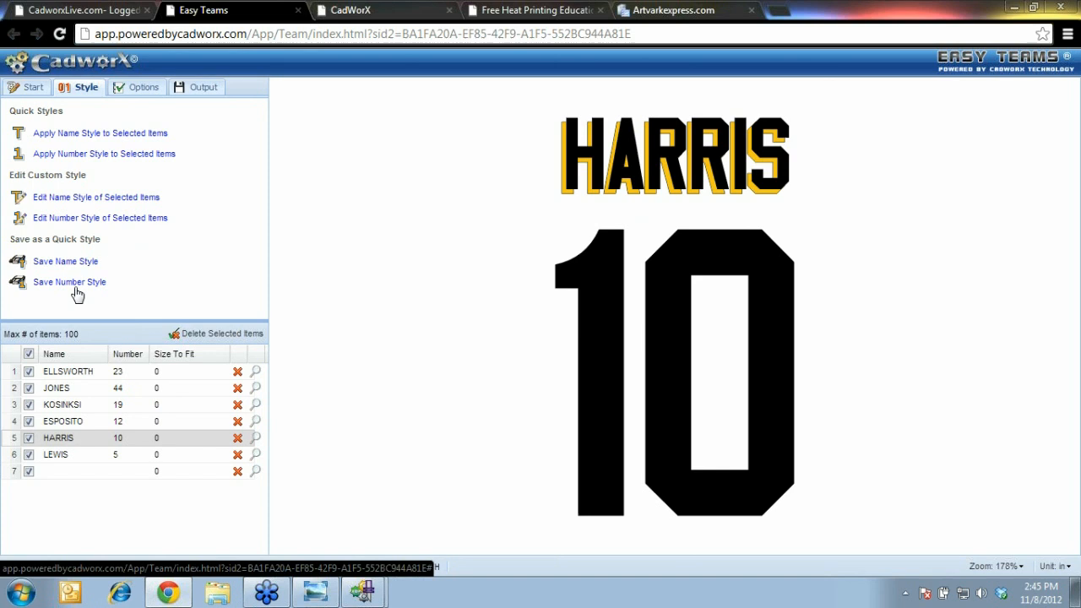
left_click(143, 91)
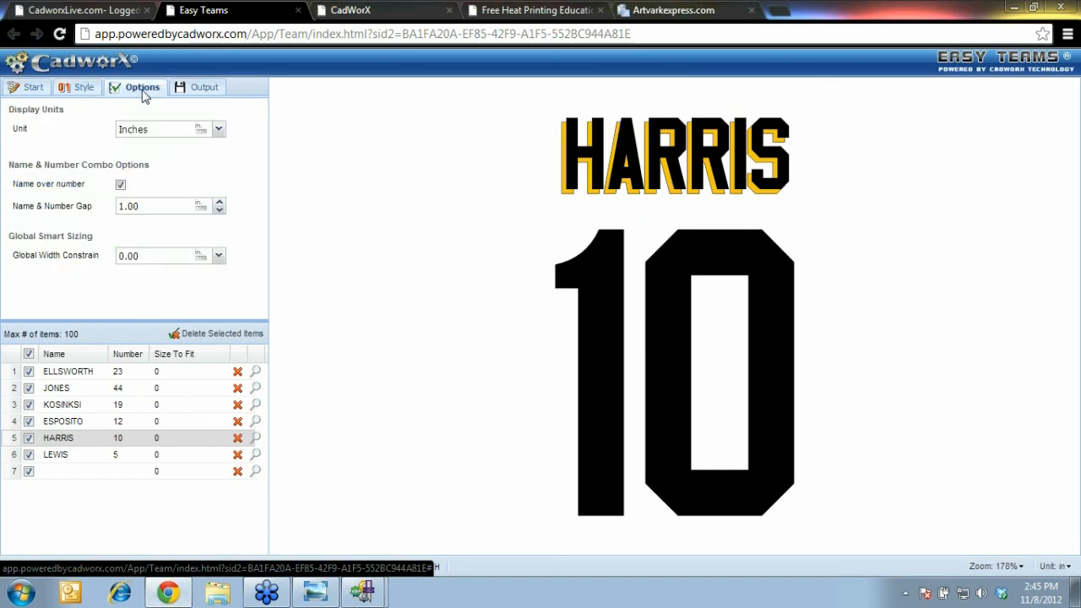
left_click_drag(153, 206, 121, 201)
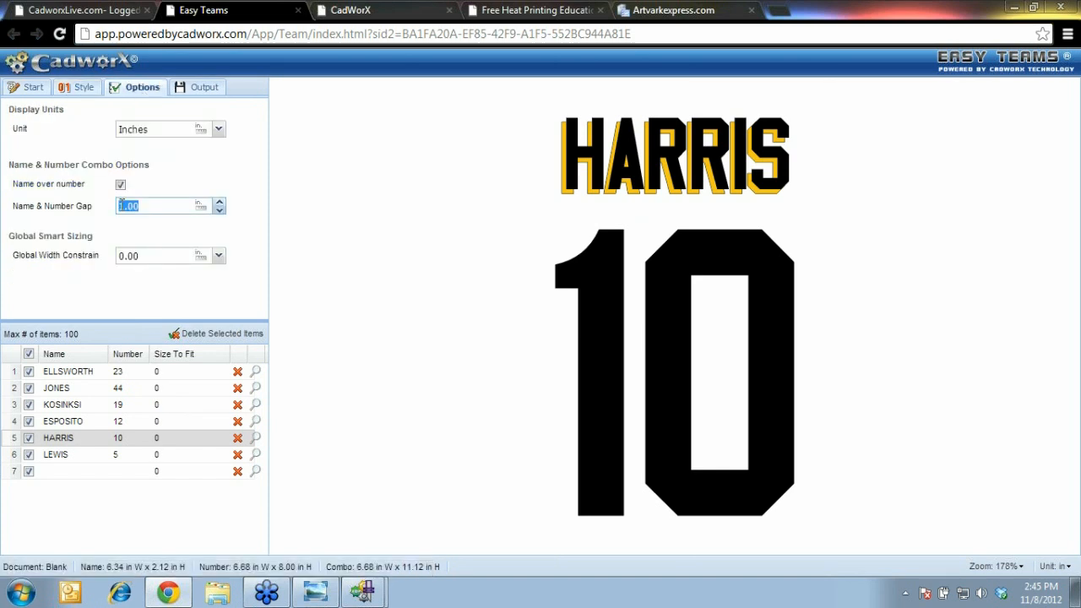
type("2")
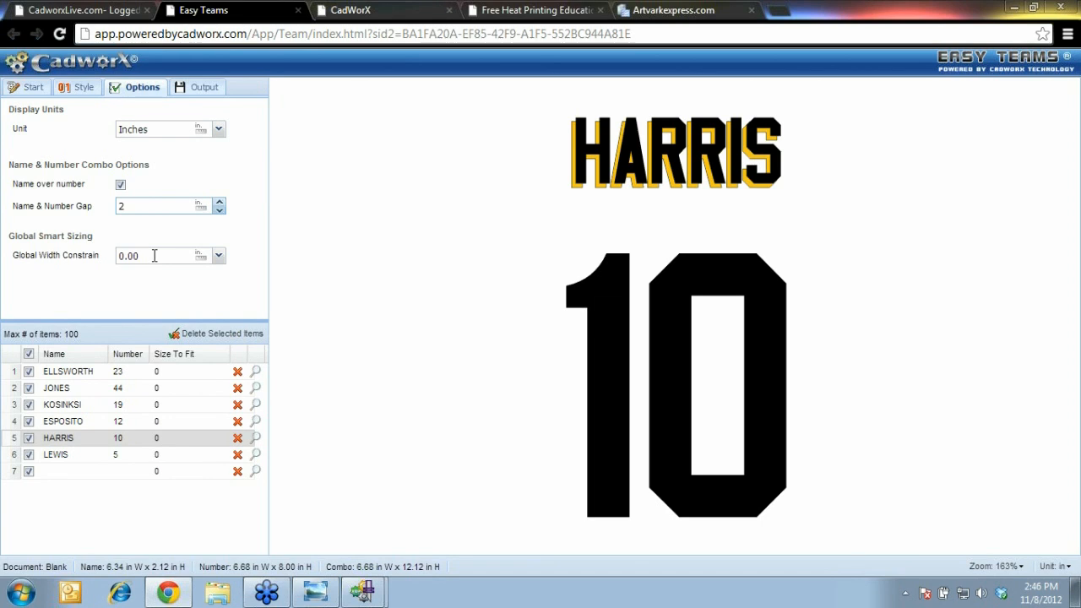
Set the global width constraint to 13 and preview ESPOSITO and ELLSWORTH
double_click(125, 255)
type("13")
key("Return")
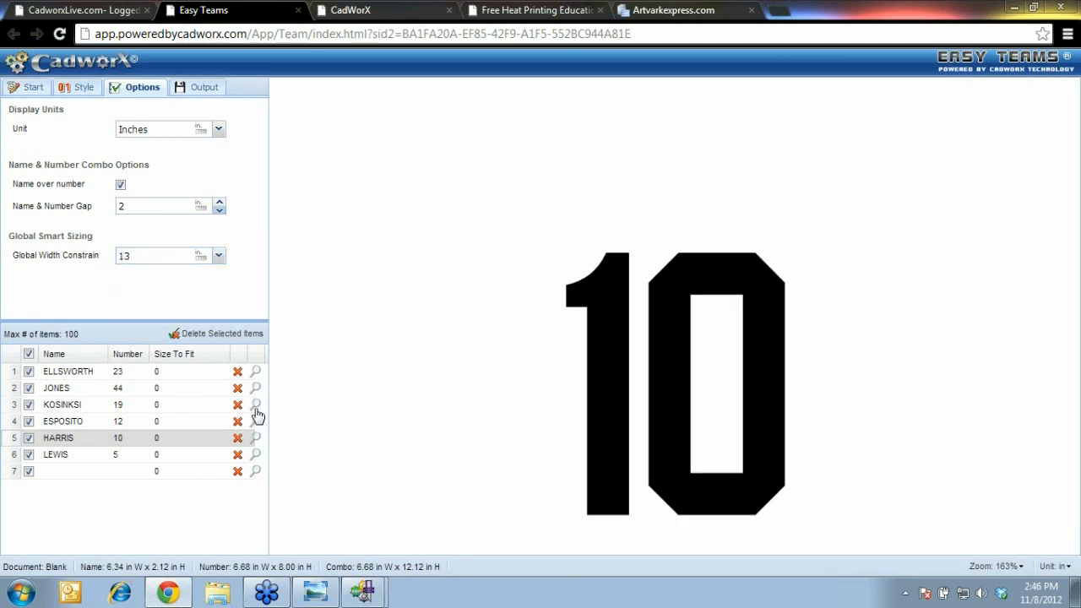
left_click(255, 421)
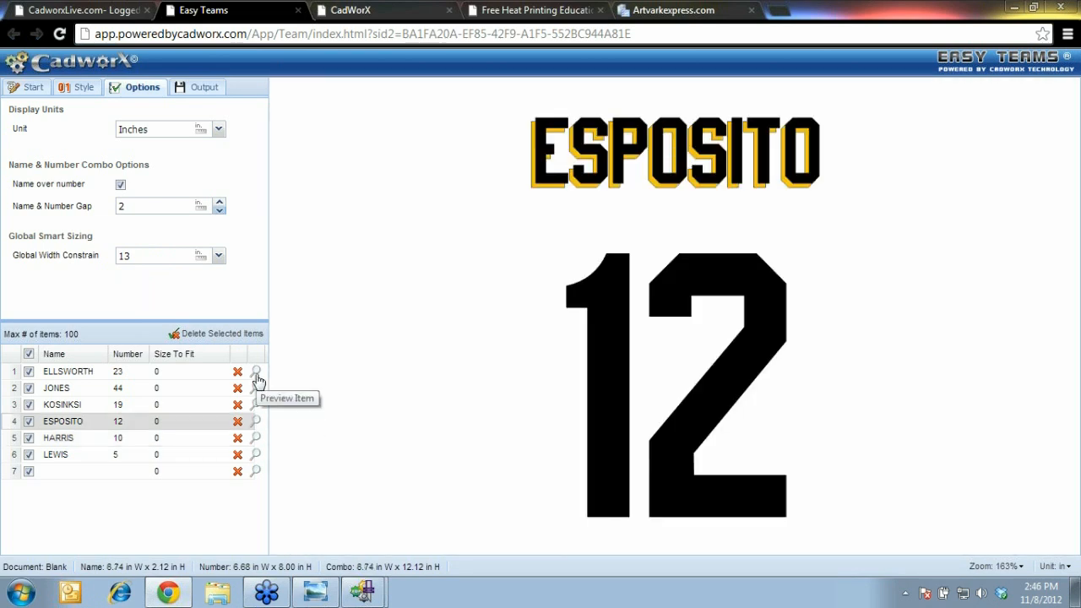
left_click(256, 373)
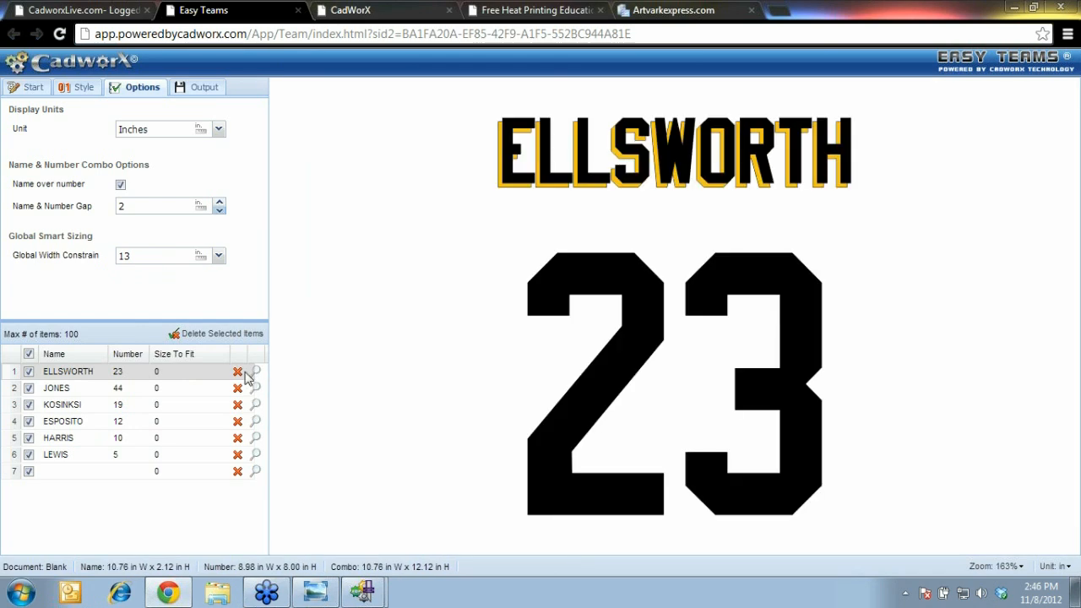
Change the global width constraint to 10.00 in and preview JONES 44
double_click(139, 257)
type("10")
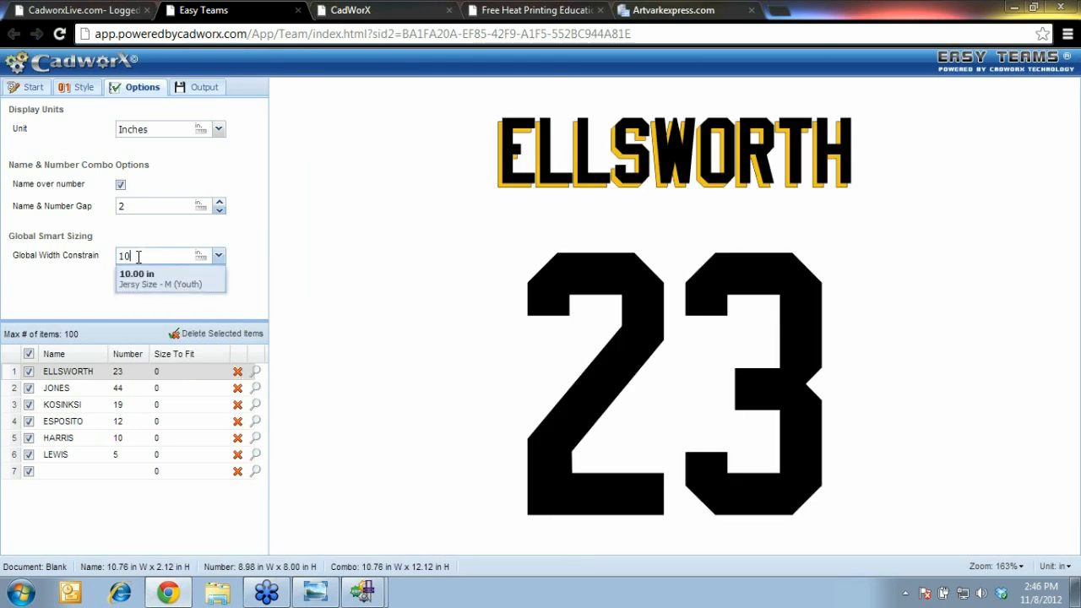
left_click(141, 276)
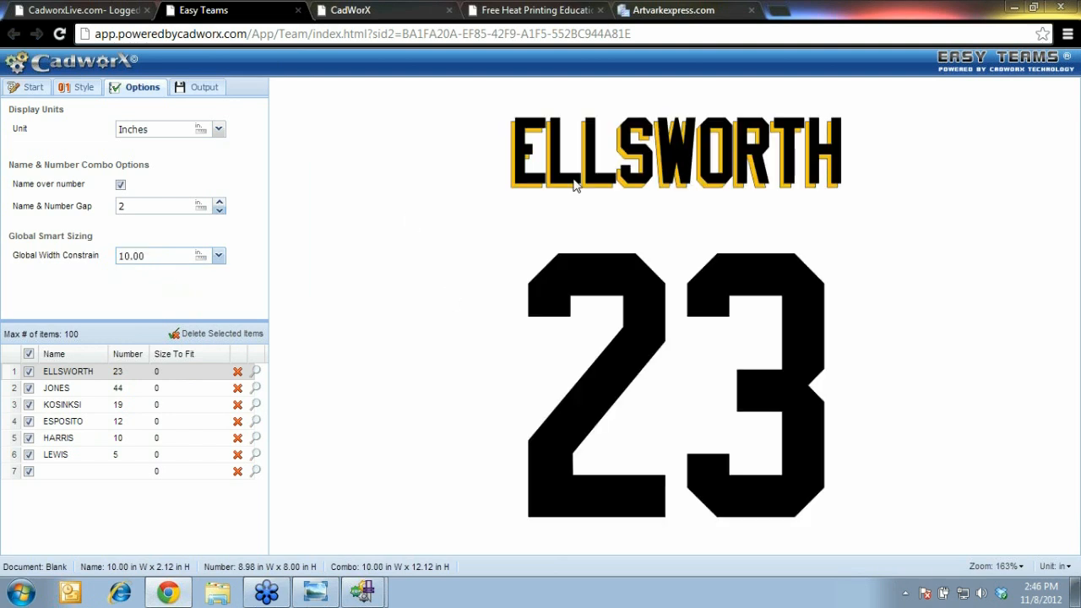
left_click(255, 391)
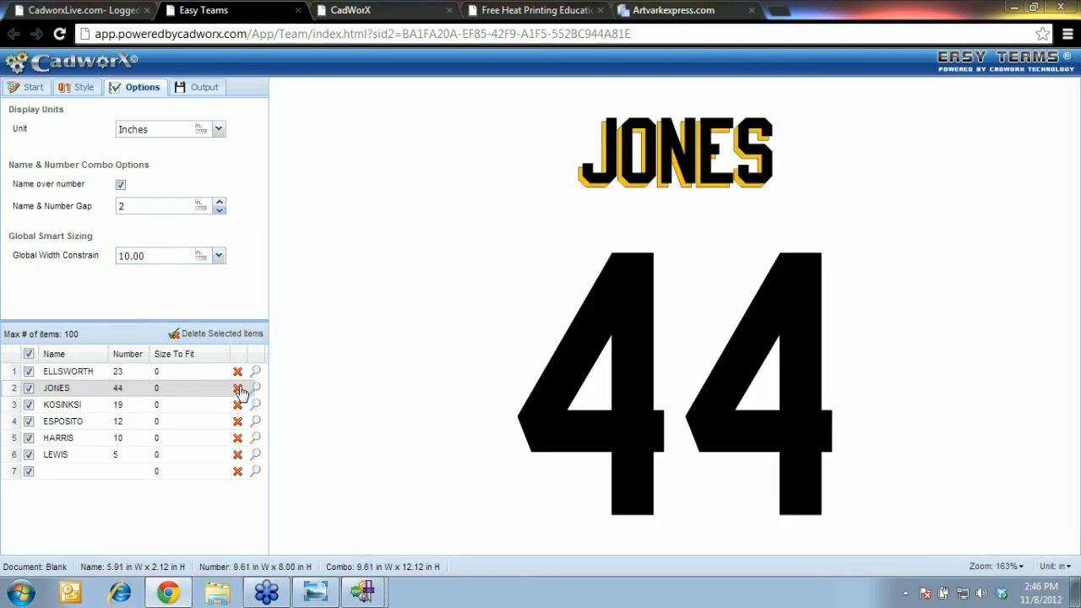
Export the roster to Vector Cut on 18 x 72 inch material and open the downloaded file
left_click(202, 91)
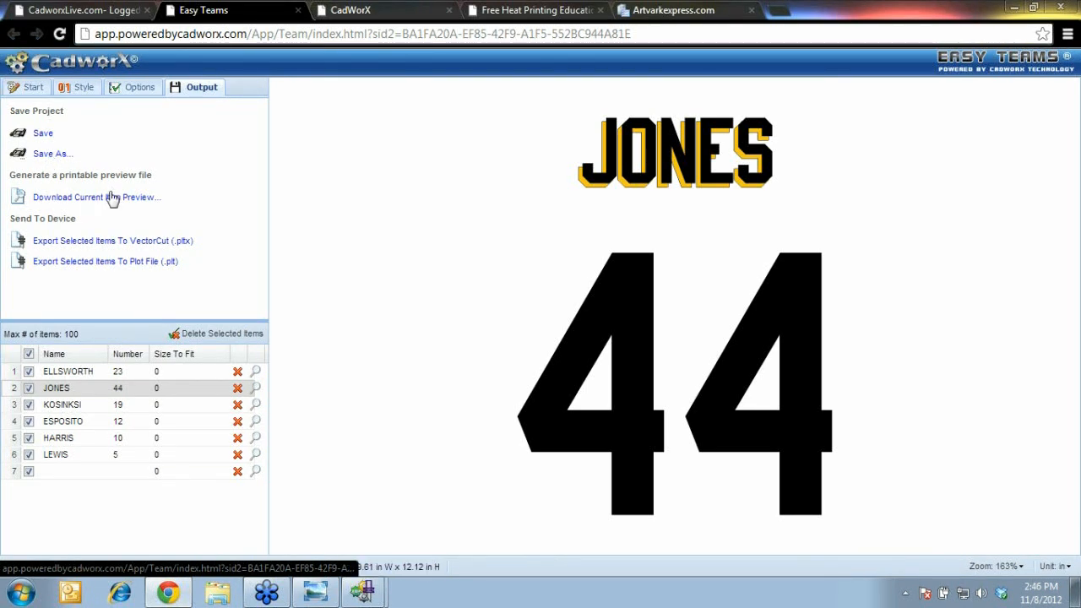
left_click(141, 243)
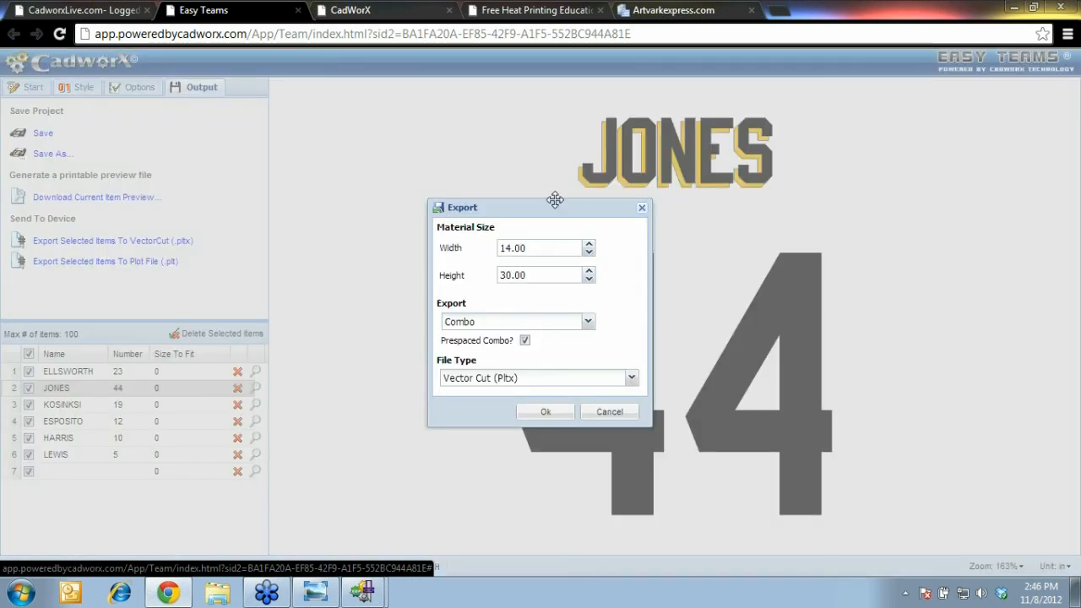
type("18")
left_click(534, 277)
left_click_drag(534, 277, 463, 275)
type("72")
left_click(553, 415)
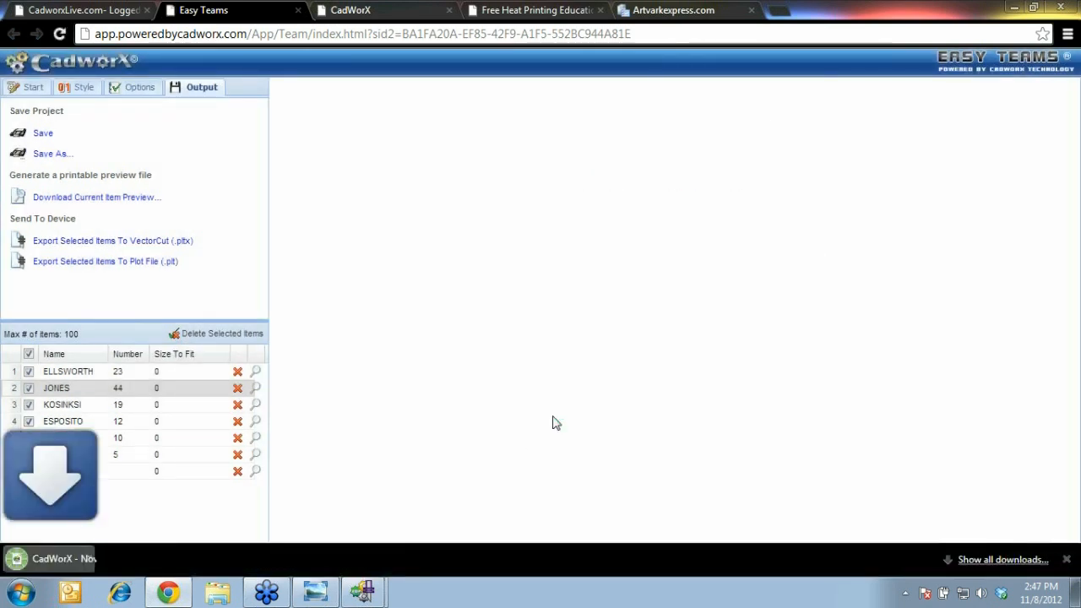
left_click(114, 560)
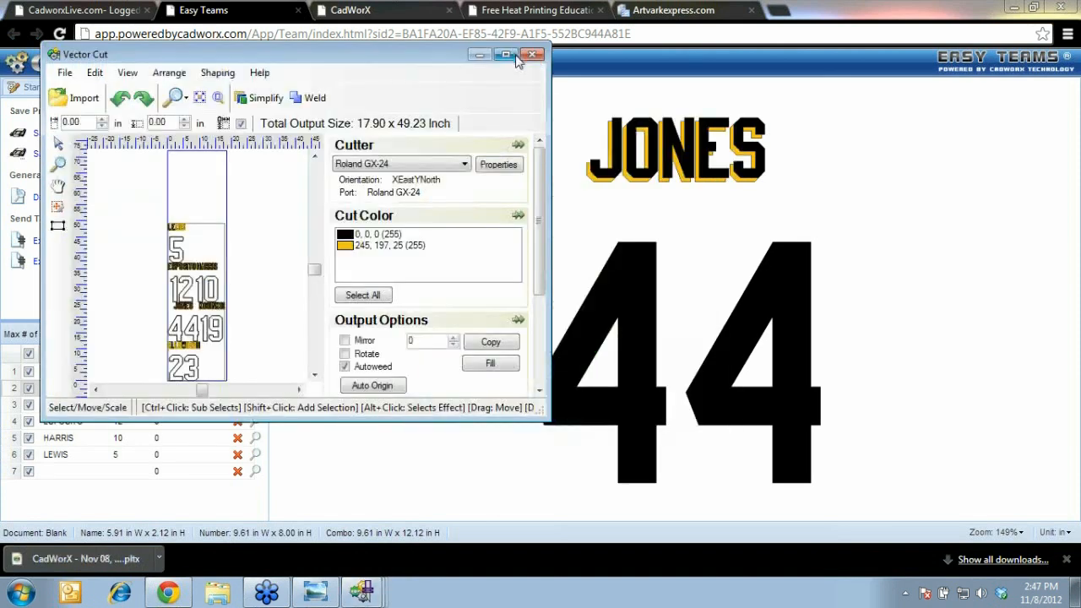
Maximize Vector Cut, zoom in on the job, and mirror the design
left_click(510, 56)
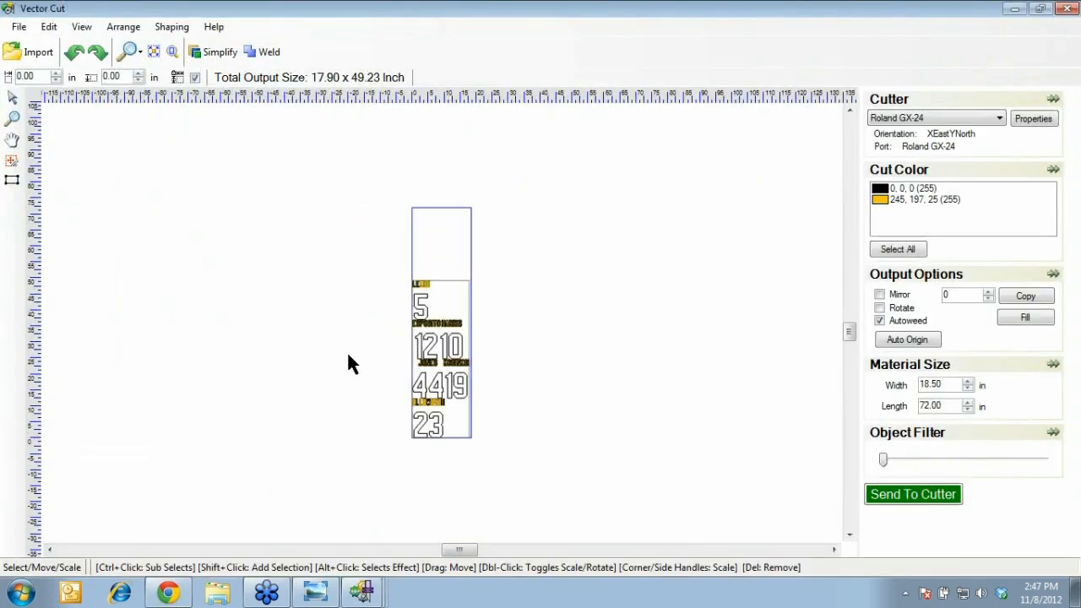
left_click(12, 119)
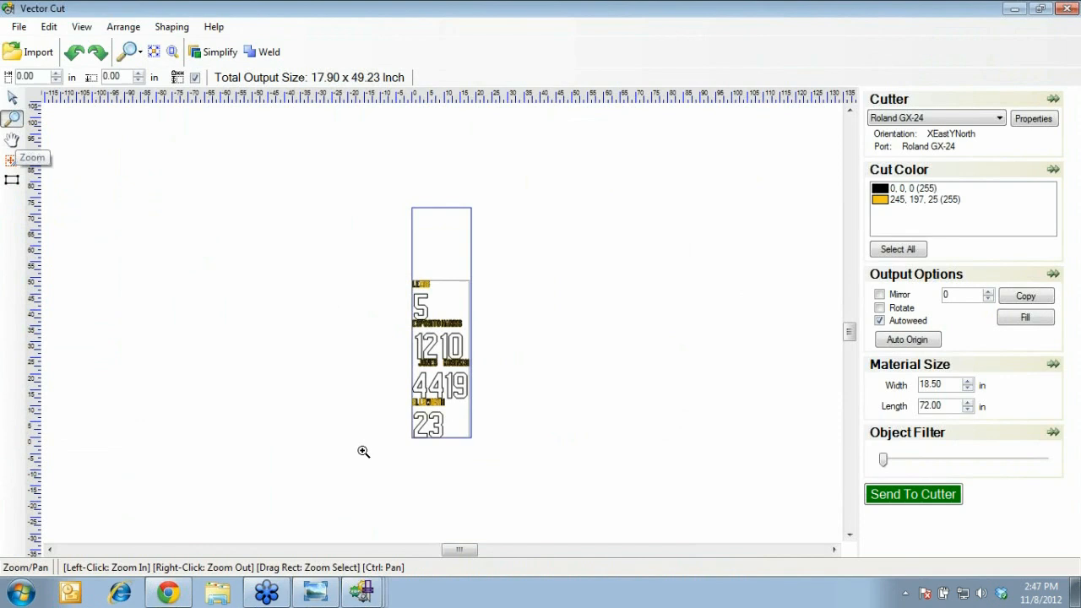
left_click(492, 267)
left_click(879, 295)
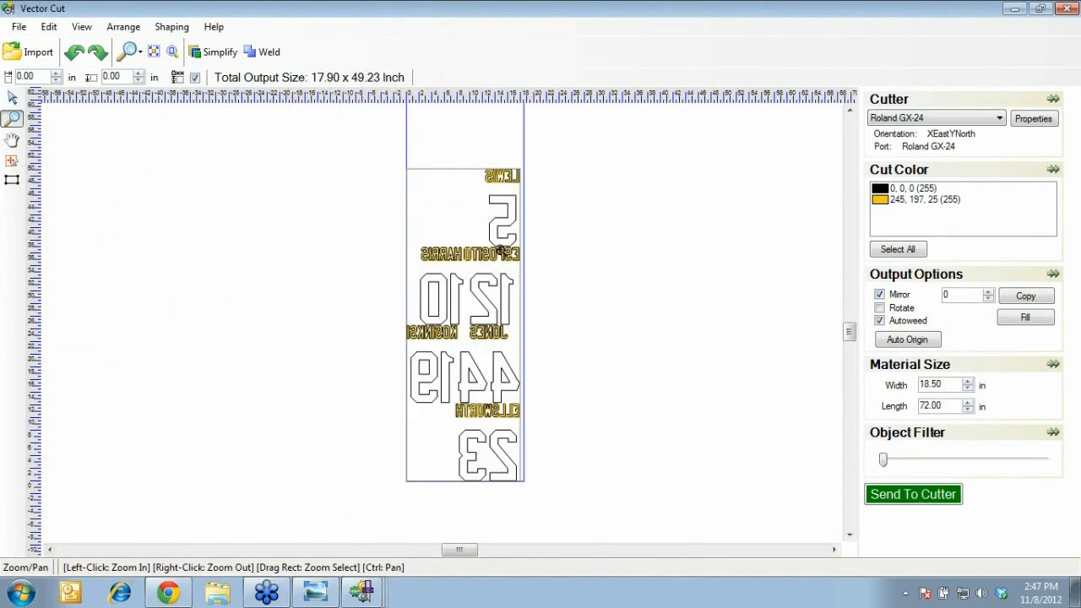
left_click(12, 98)
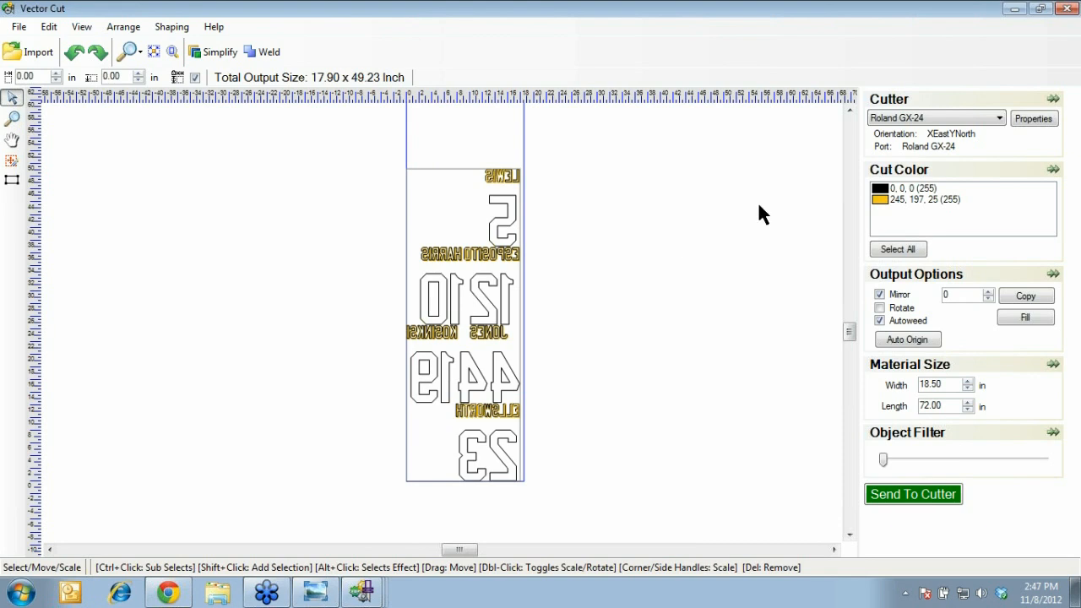
Show only the yellow name outlines and move each name row to the material's bottom
left_click(883, 200)
left_click(880, 189)
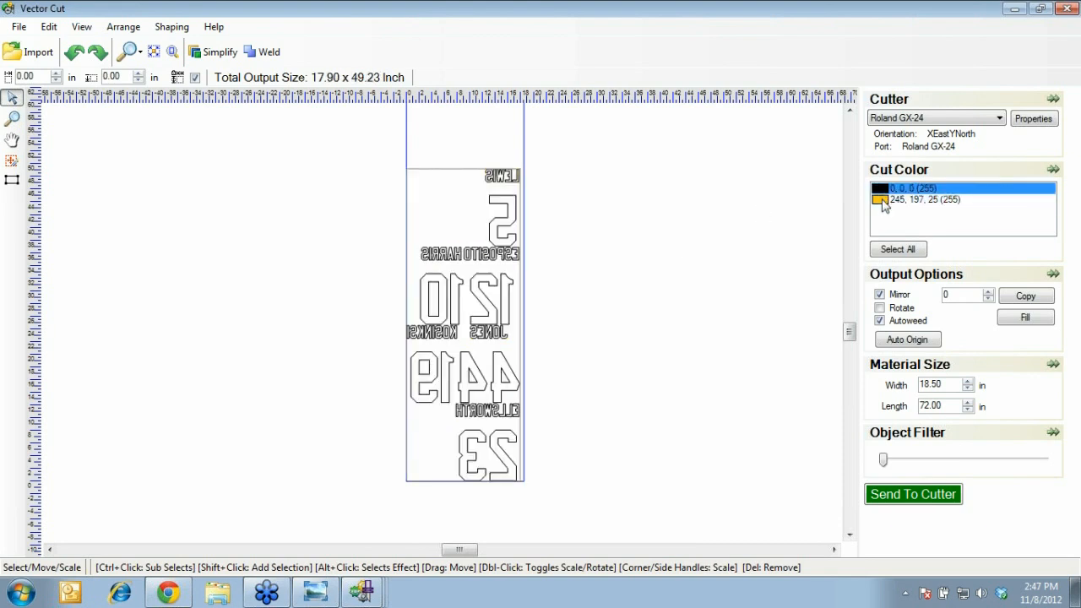
left_click(882, 200)
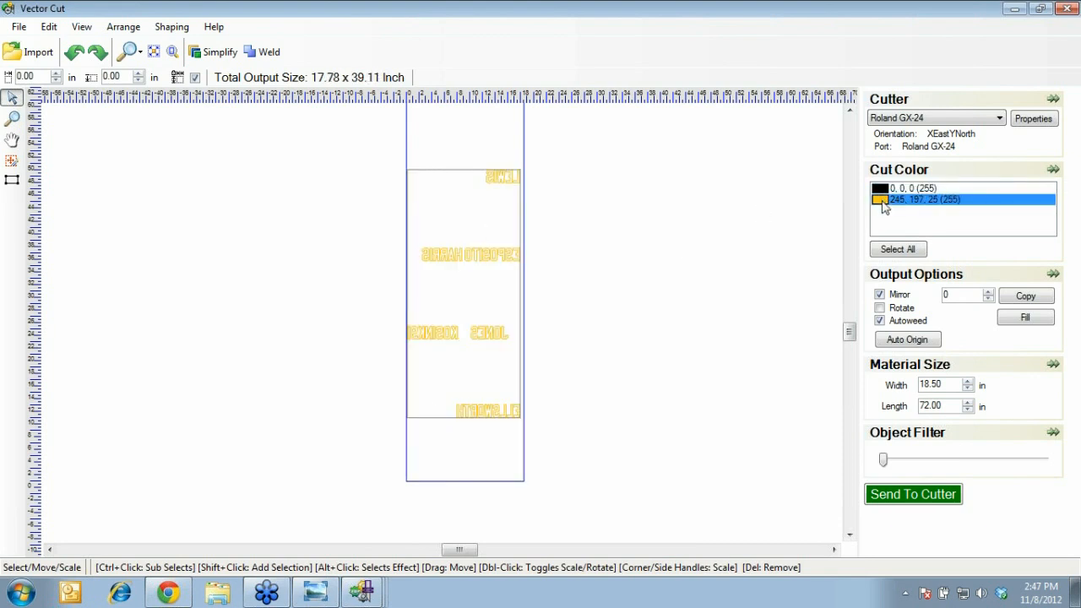
left_click_drag(364, 382, 583, 289)
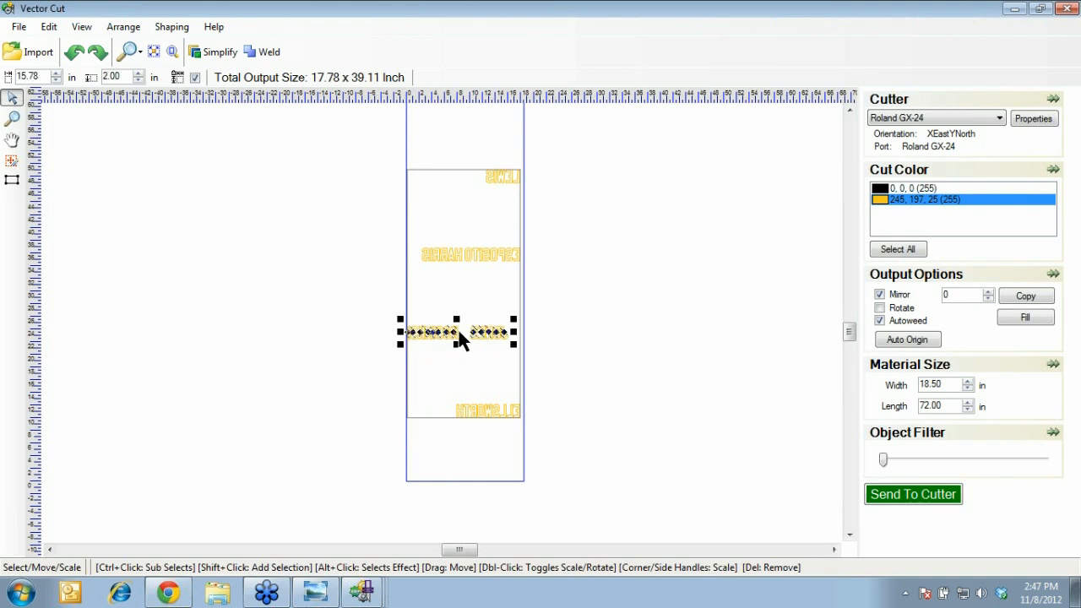
left_click_drag(453, 337, 446, 477)
left_click_drag(378, 432, 574, 371)
left_click_drag(489, 415, 447, 460)
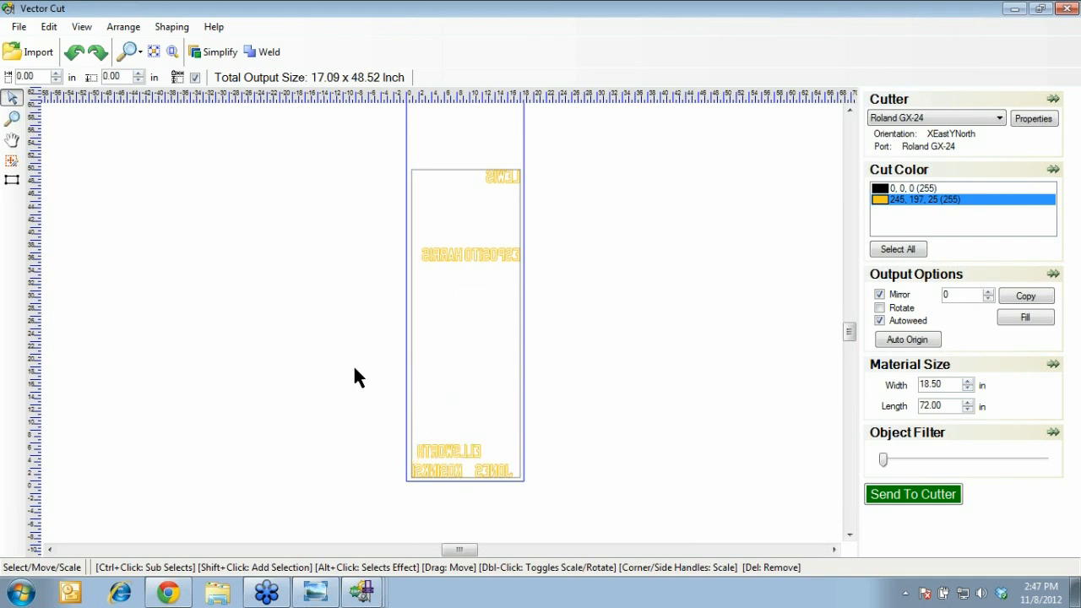
left_click_drag(355, 371, 621, 225)
left_click_drag(488, 261, 481, 442)
Rotate the layout and pack the remaining name beside the others, then return to Easy Teams
left_click(880, 308)
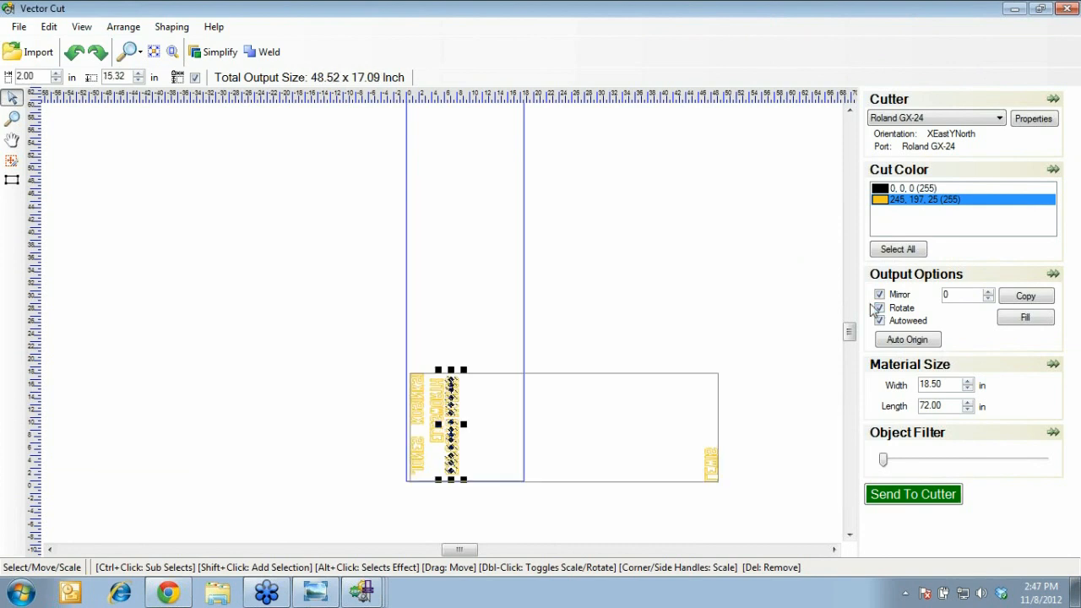
left_click_drag(601, 516, 474, 456)
left_click(281, 463)
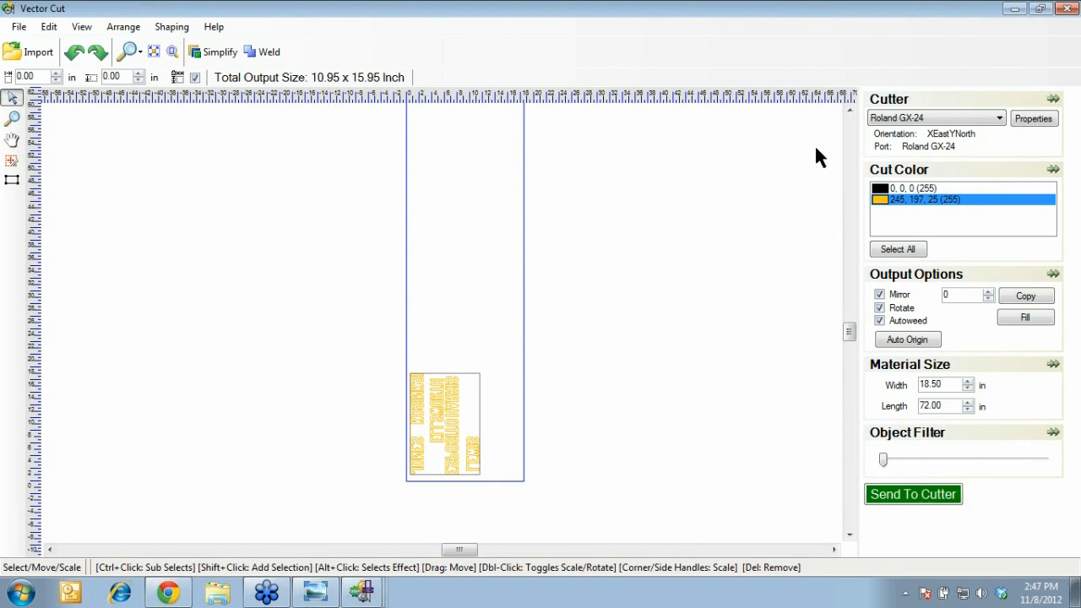
left_click(168, 592)
Add numbers-only player rows for 1-20 and preview rows 1 and 2
left_click(30, 87)
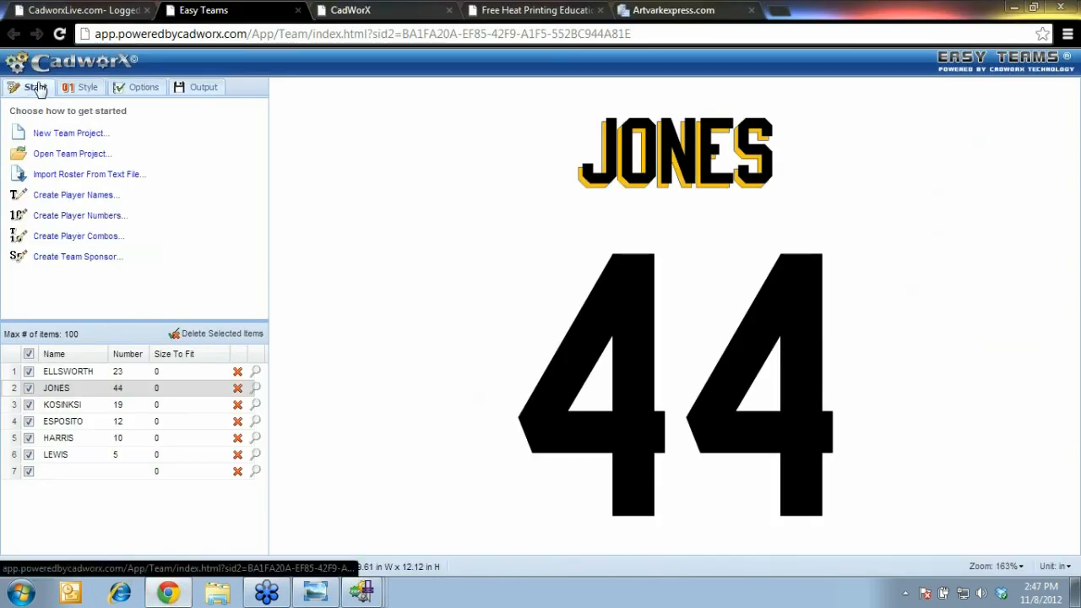
left_click(93, 215)
type("1-20")
left_click(552, 411)
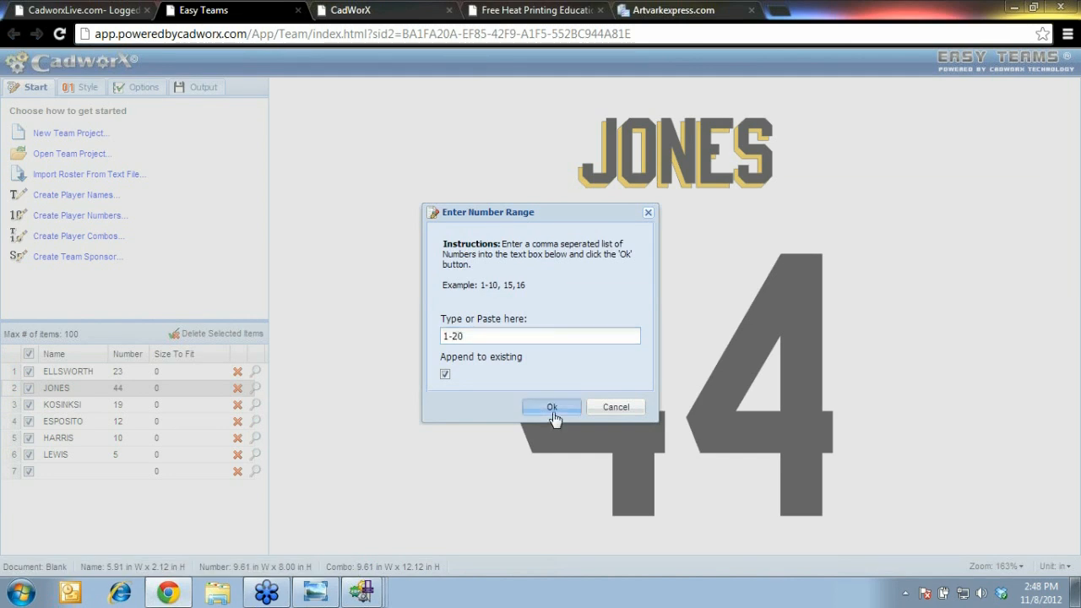
left_click(250, 477)
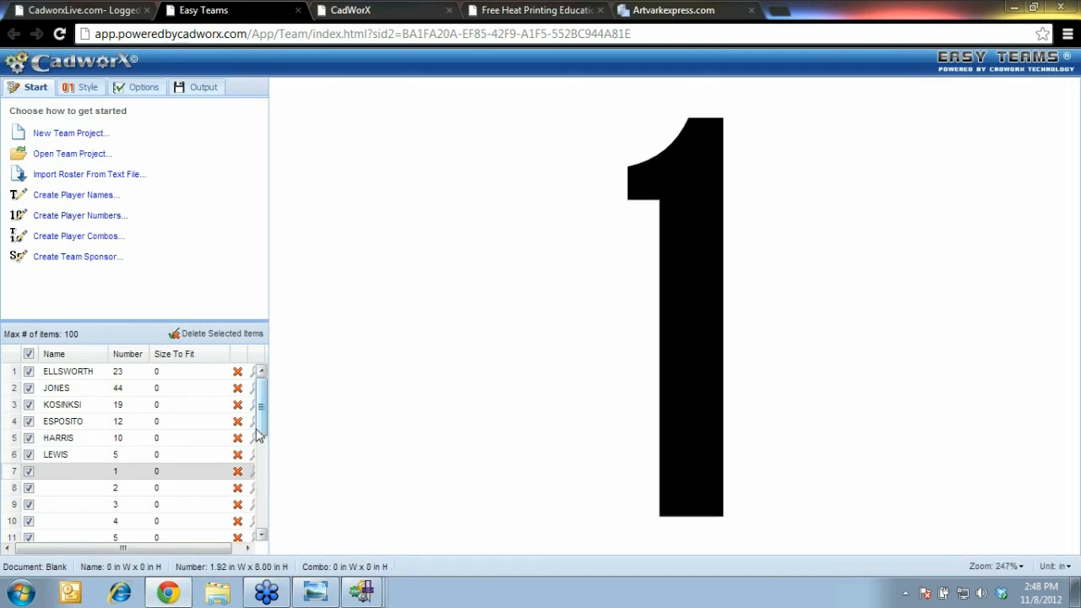
scroll(254, 428, "down", 2)
left_click(251, 421)
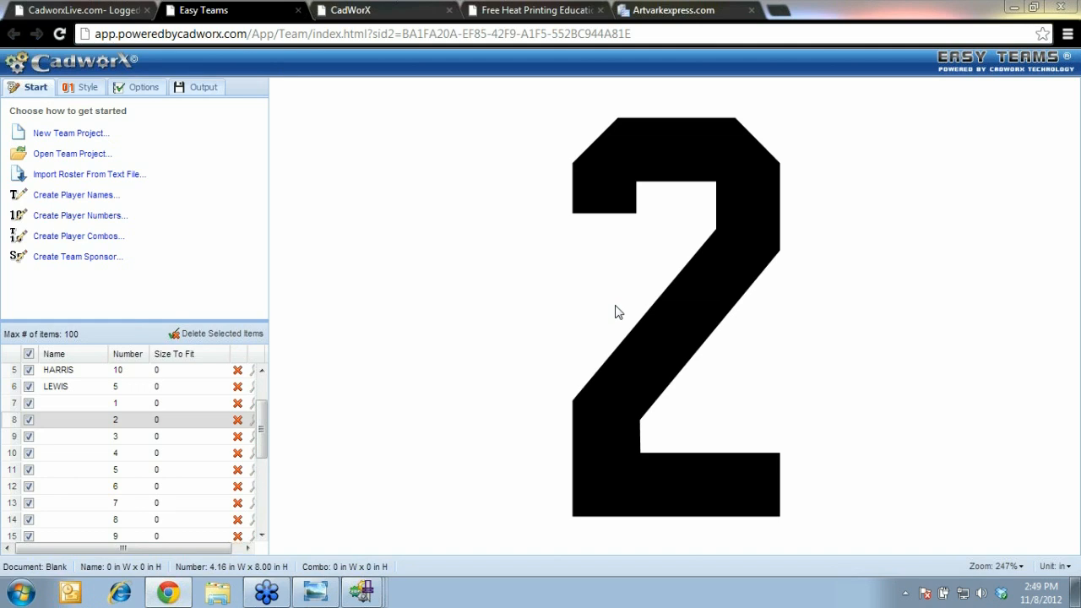
Preview LEWIS 5 and ELLSWORTH 23, then go to the CadworxLive heat printing webinar schedule
left_click(262, 372)
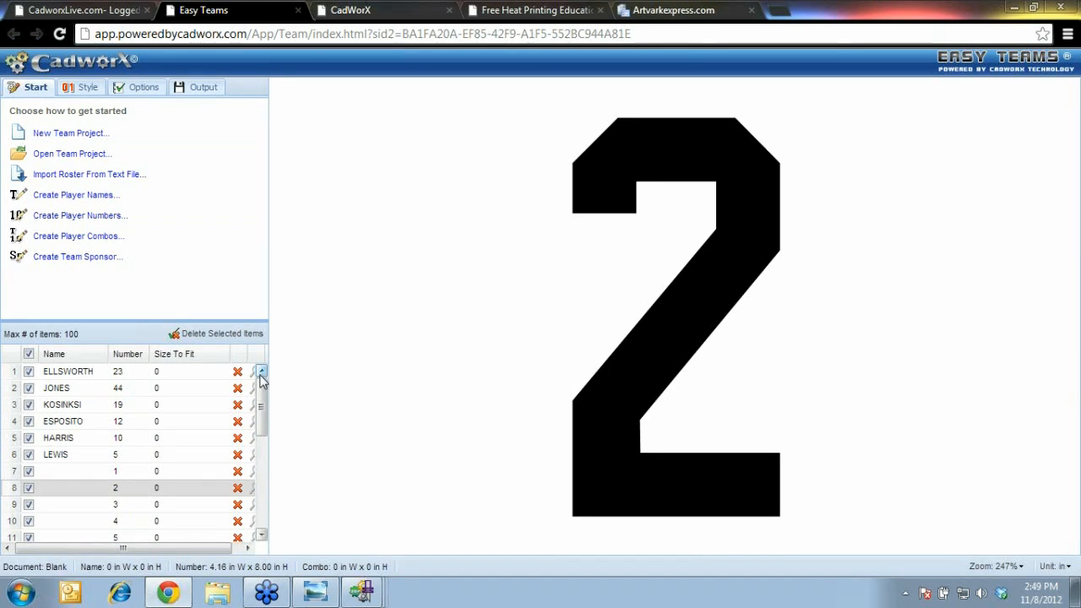
left_click(254, 456)
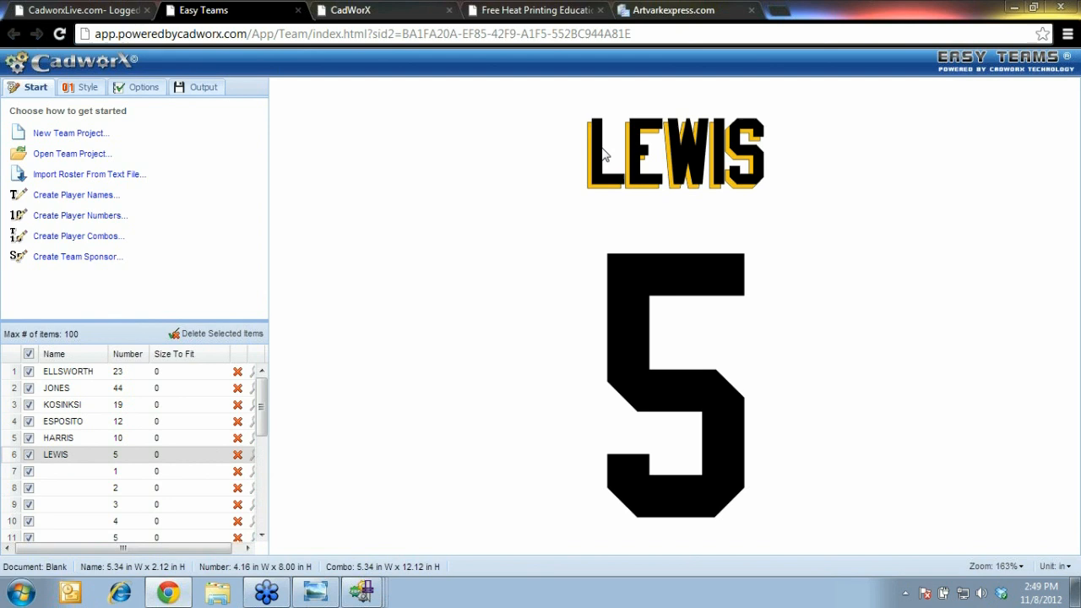
left_click(255, 377)
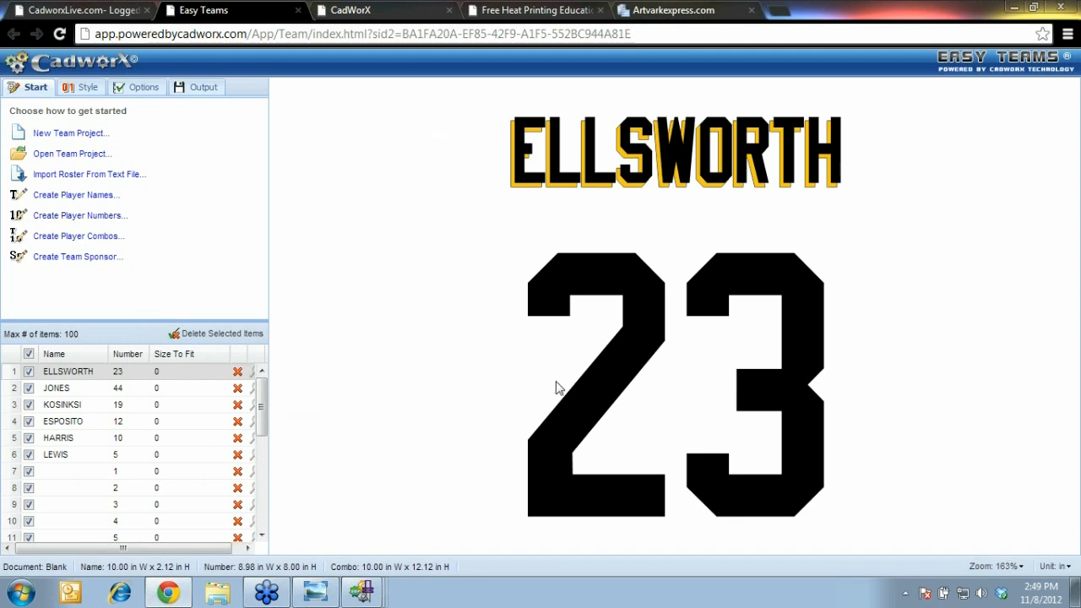
left_click(105, 8)
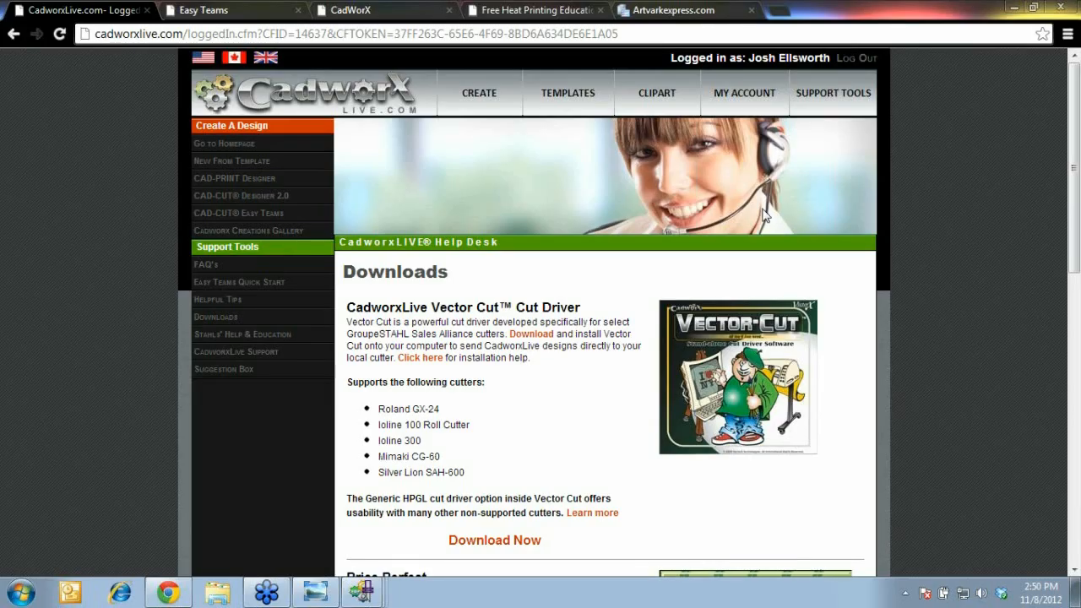
left_click(537, 11)
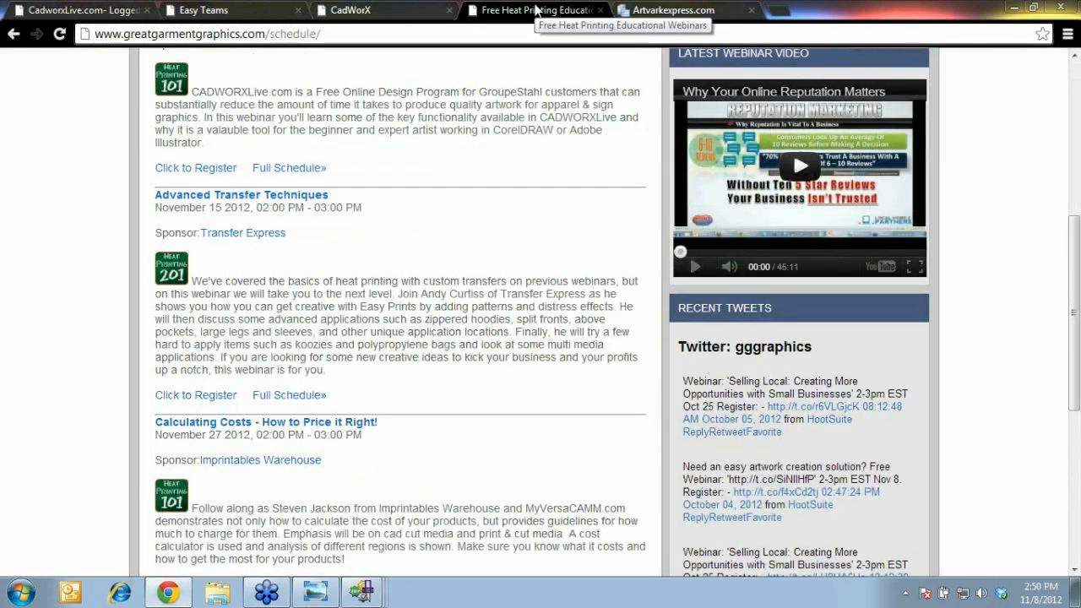